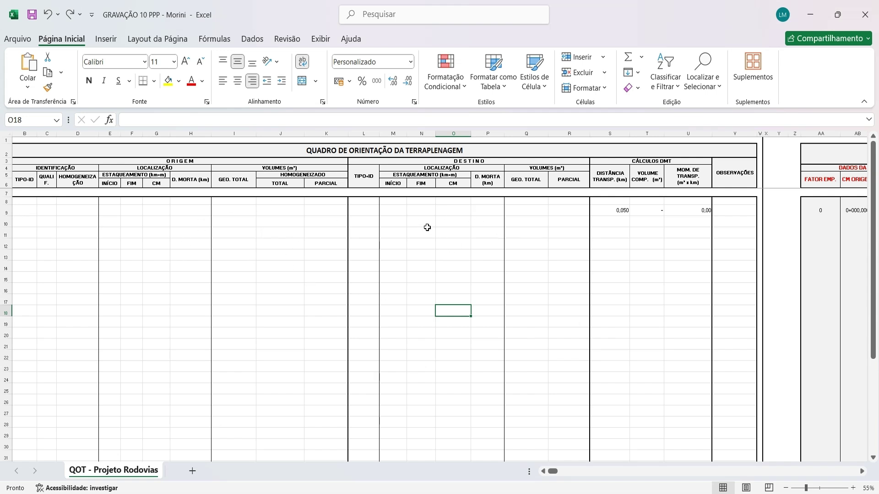
pyautogui.click(176, 161)
pyautogui.click(188, 212)
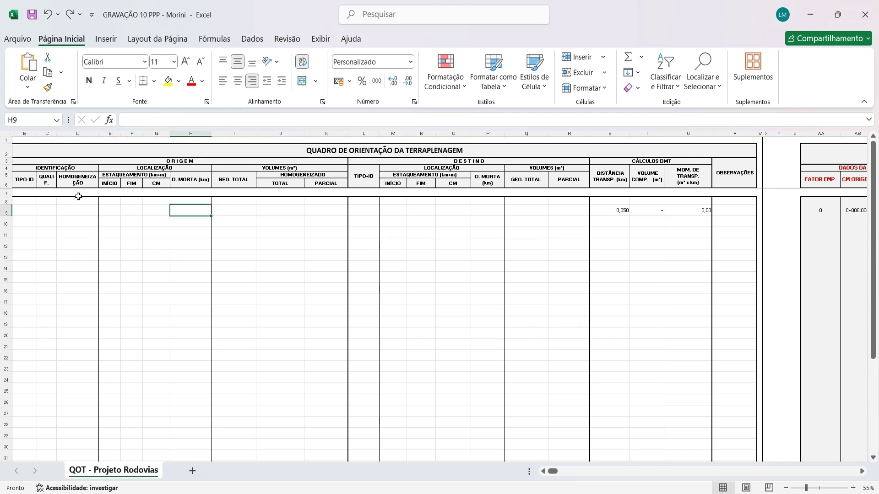
pyautogui.click(469, 162)
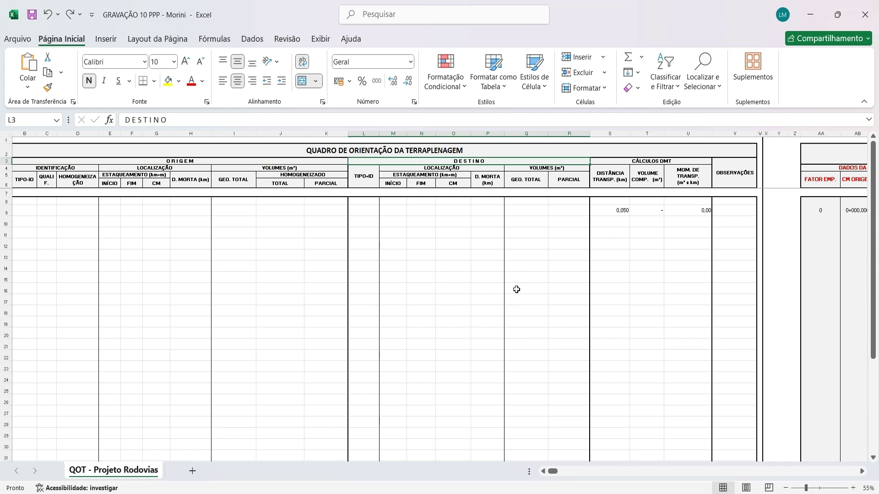
# Step: Switch to the Dados de aterro workbook and replace all decimal points in its data with commas
pyautogui.click(596, 491)
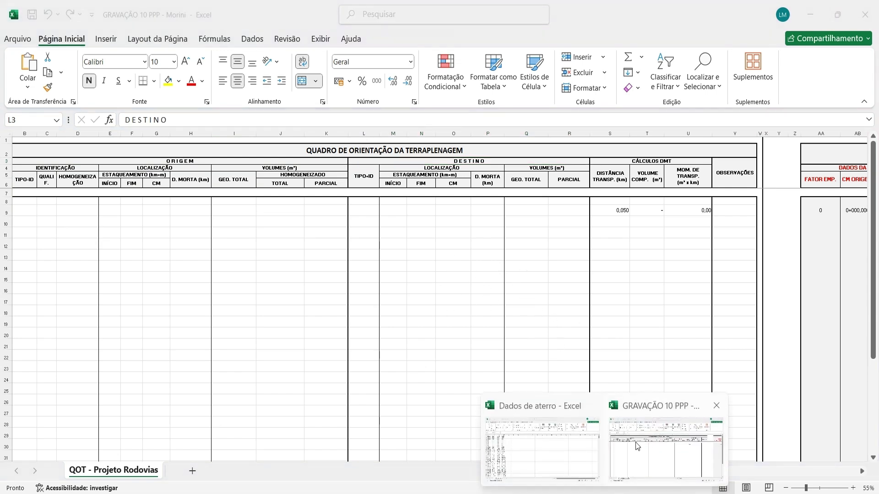
pyautogui.click(580, 441)
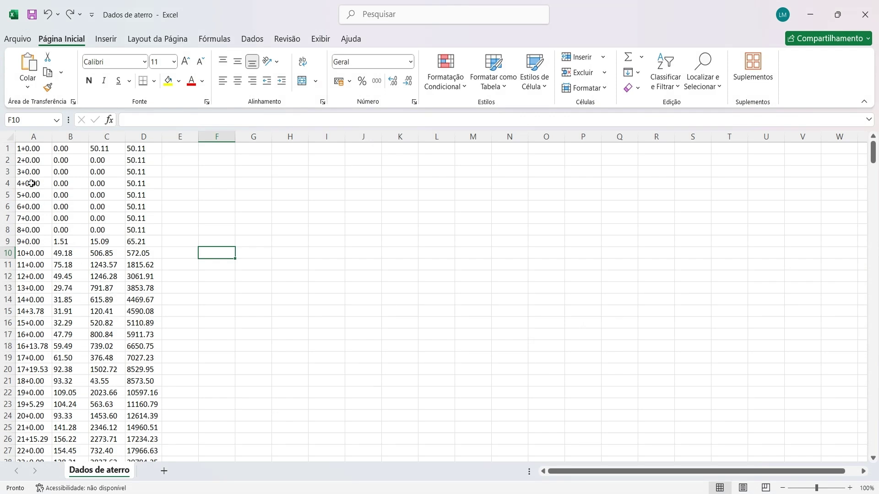
pyautogui.click(703, 80)
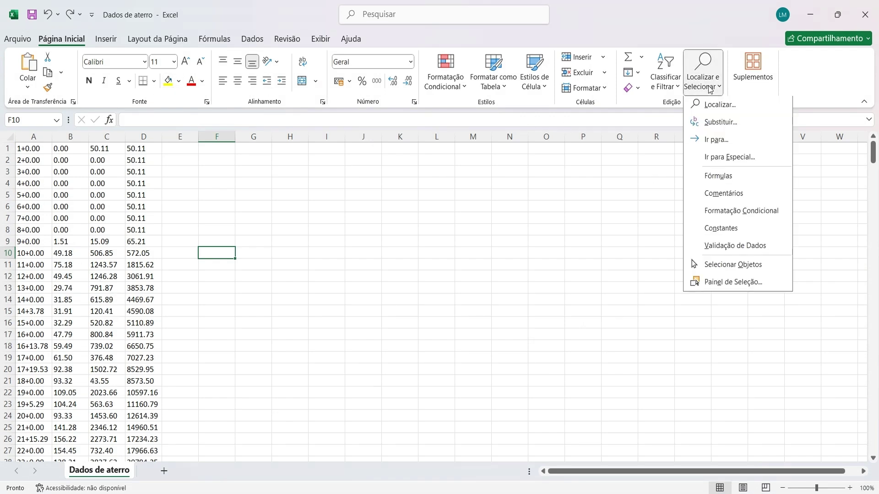
pyautogui.click(711, 121)
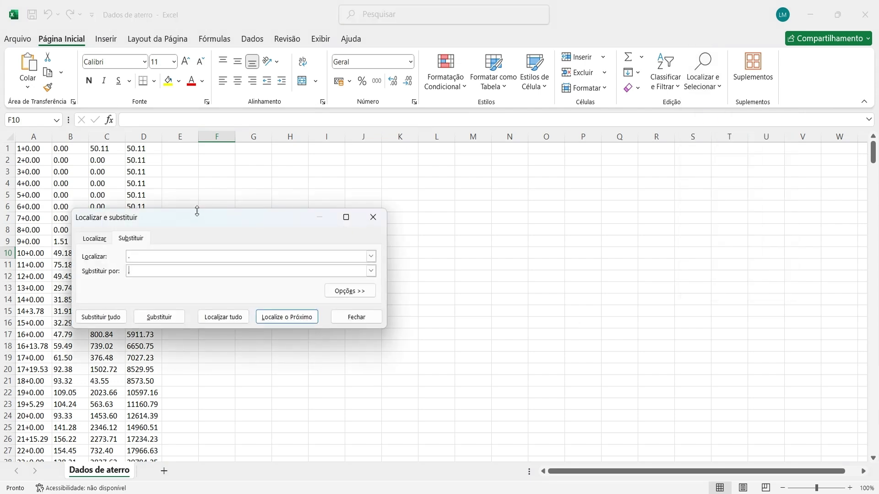
pyautogui.click(156, 256)
pyautogui.click(137, 271)
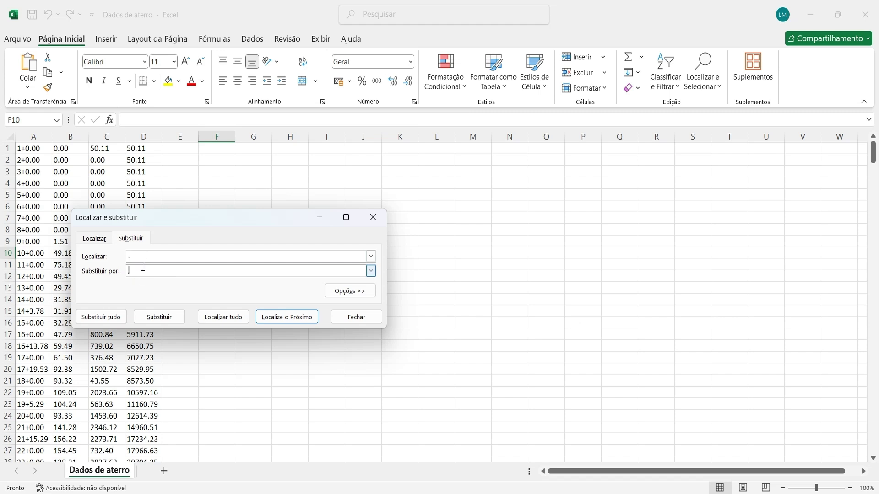
pyautogui.click(102, 320)
pyautogui.click(441, 289)
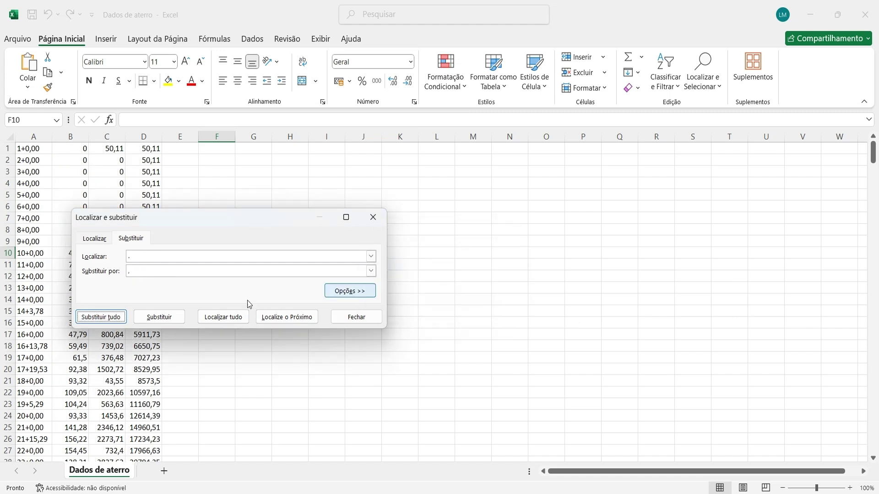
pyautogui.click(365, 317)
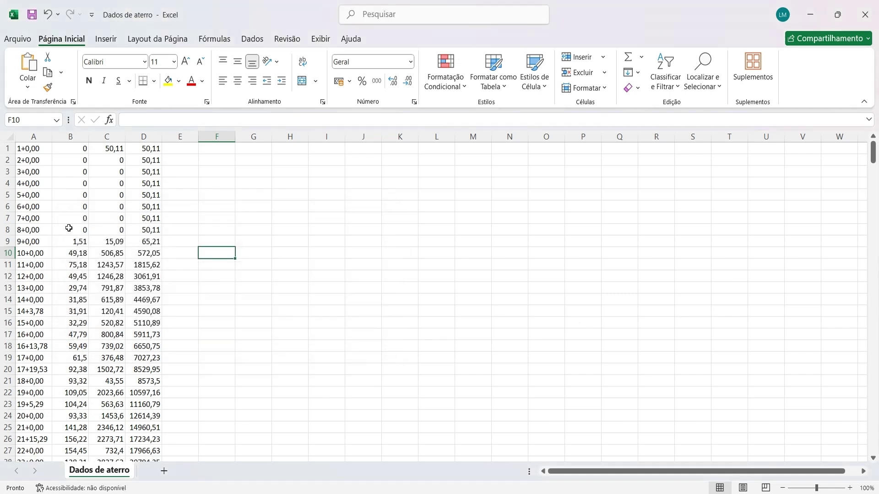
# Step: Copy the entire Dados de aterro sheet and paste it at A1 of a new sheet in the GRAVAÇÃO 10 PPP workbook
pyautogui.click(105, 184)
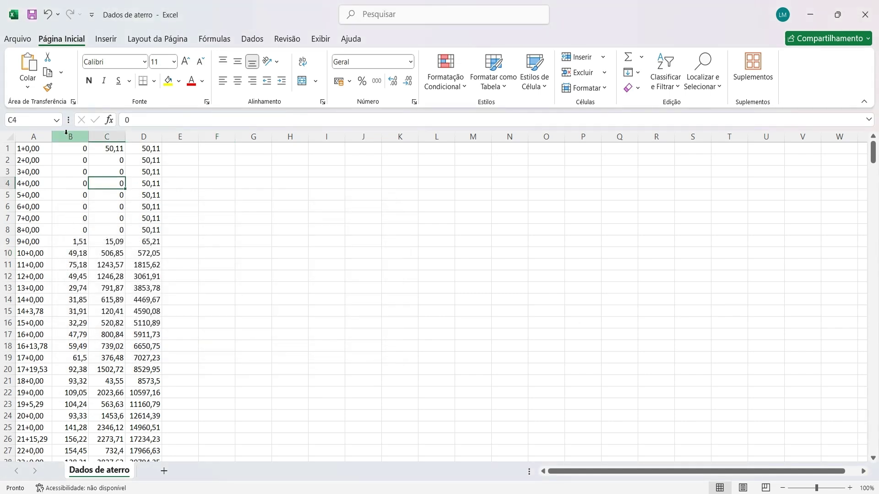
pyautogui.click(8, 136)
pyautogui.hotkey('ctrl', 'c')
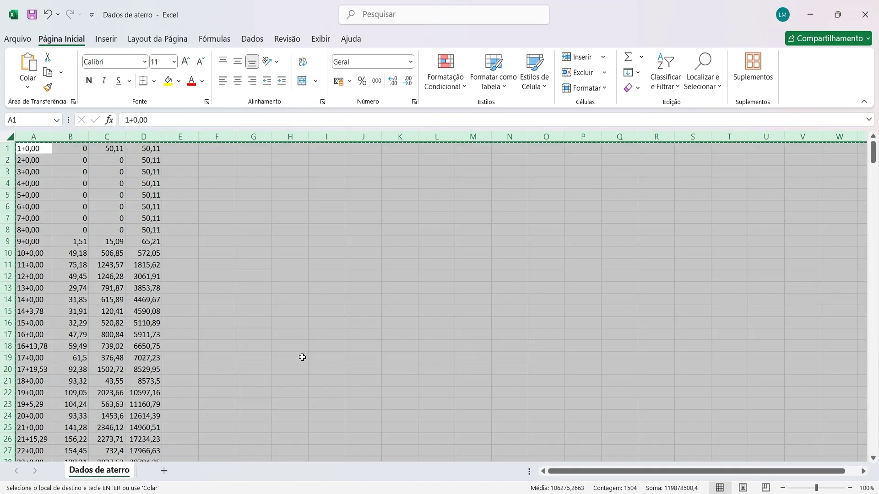
pyautogui.click(542, 492)
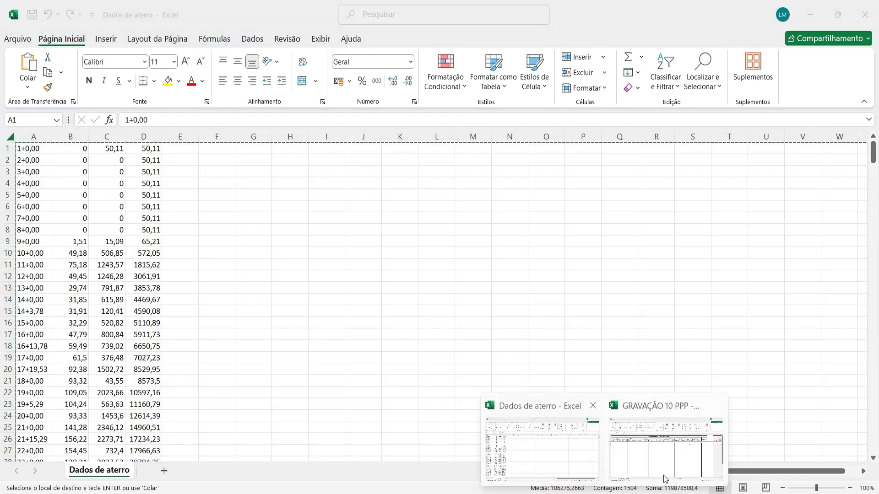
pyautogui.click(658, 461)
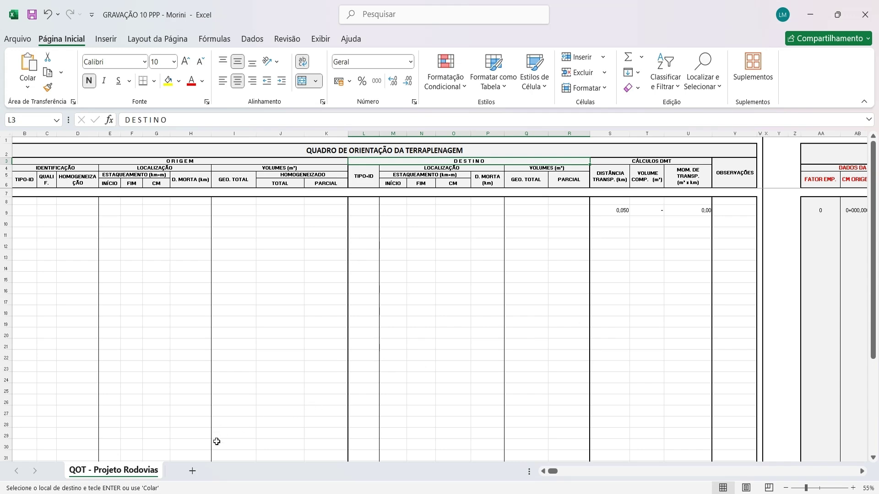
pyautogui.click(192, 472)
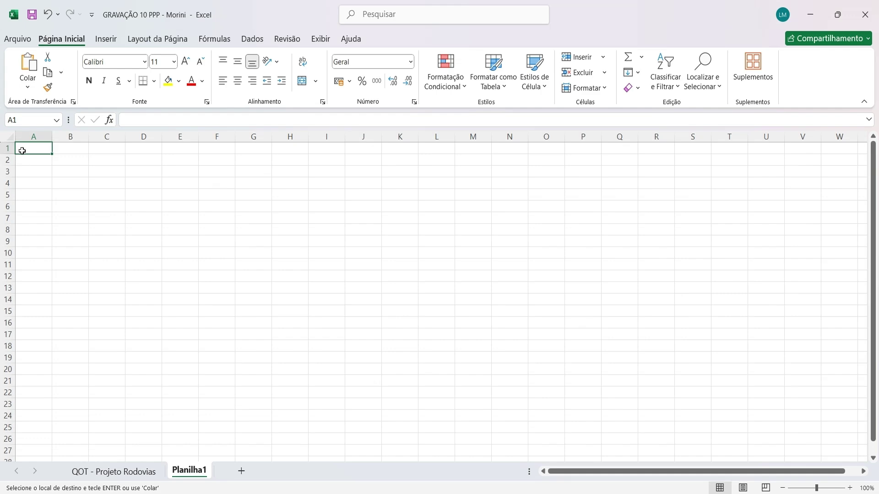
pyautogui.hotkey('ctrl', 'v')
pyautogui.click(193, 239)
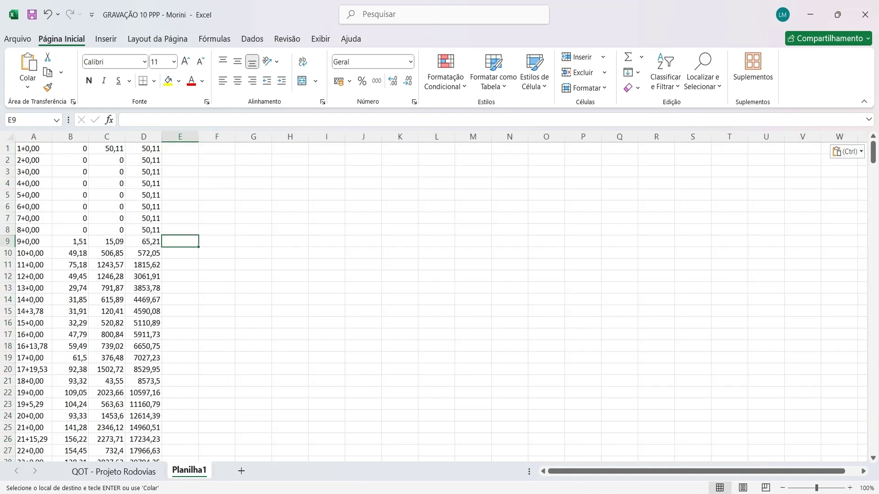
# Step: Cancel the copy selection in the Dados de aterro workbook and return to the pasted data in the GRAVAÇÃO 10 PPP workbook
pyautogui.moveTo(605, 493)
pyautogui.click(545, 435)
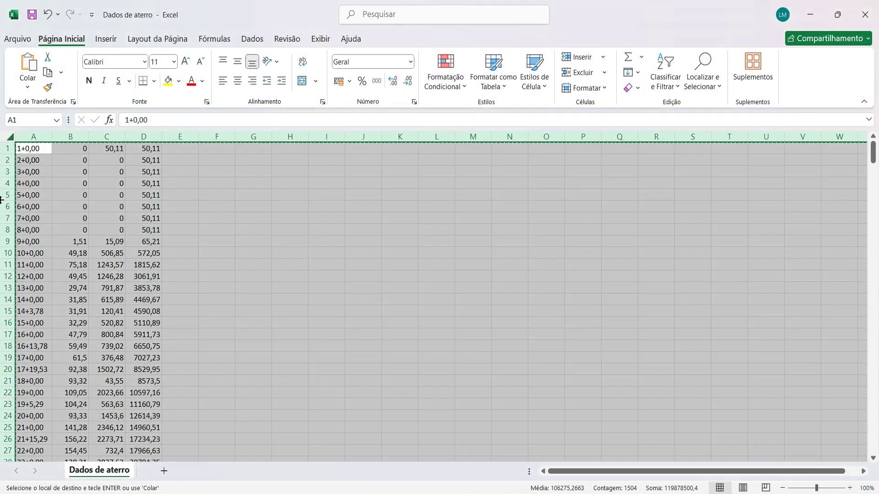
pyautogui.press('Escape')
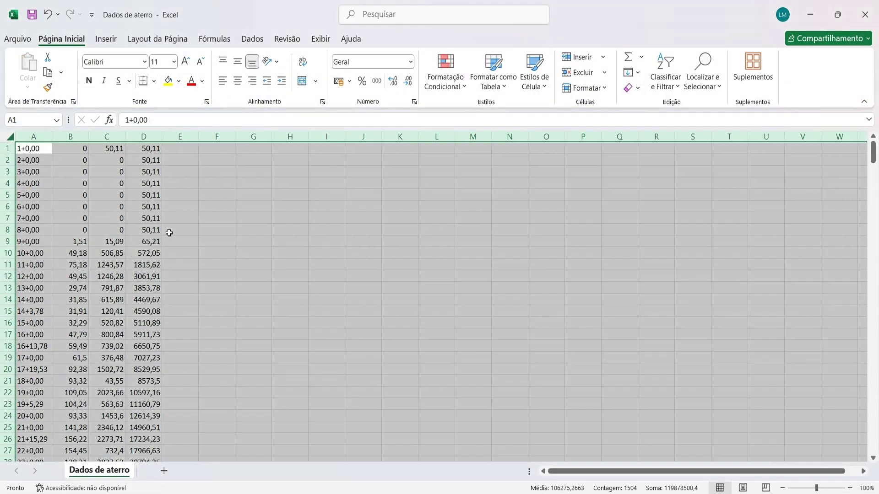
pyautogui.click(169, 233)
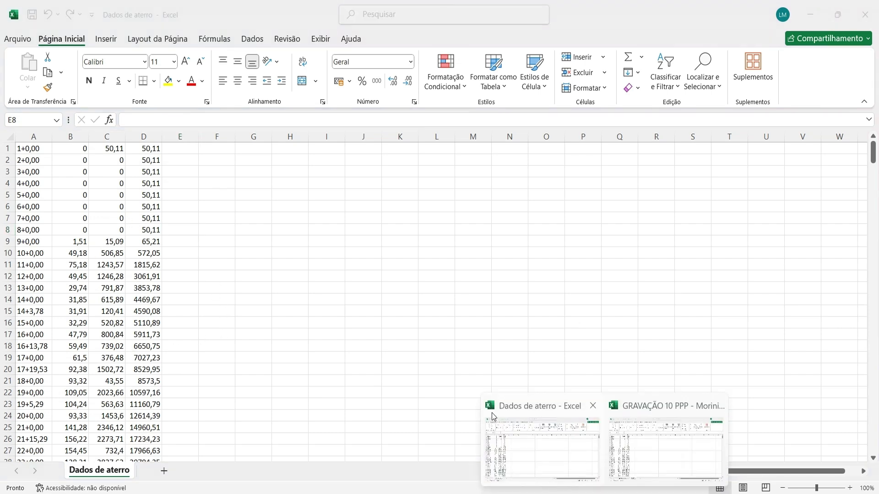
pyautogui.click(664, 439)
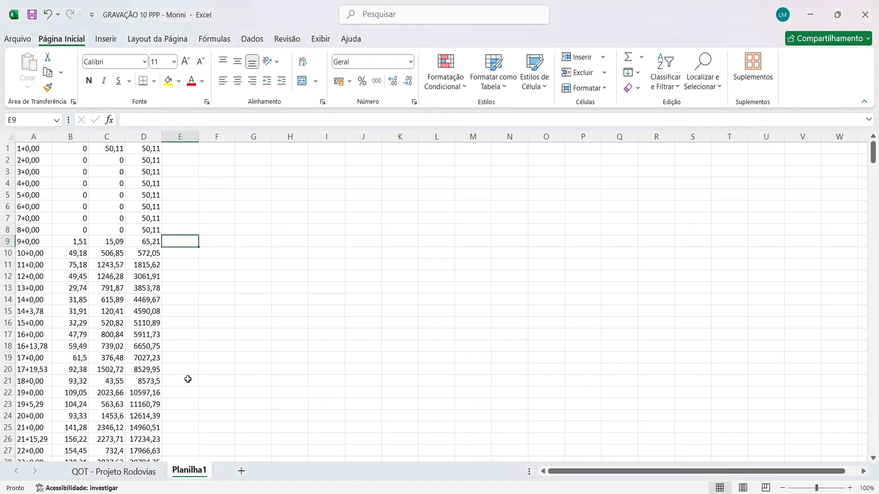
# Step: Insert a blank row above the first data row and enter the header Estaca in cell A1
pyautogui.click(8, 149)
pyautogui.rightClick(8, 149)
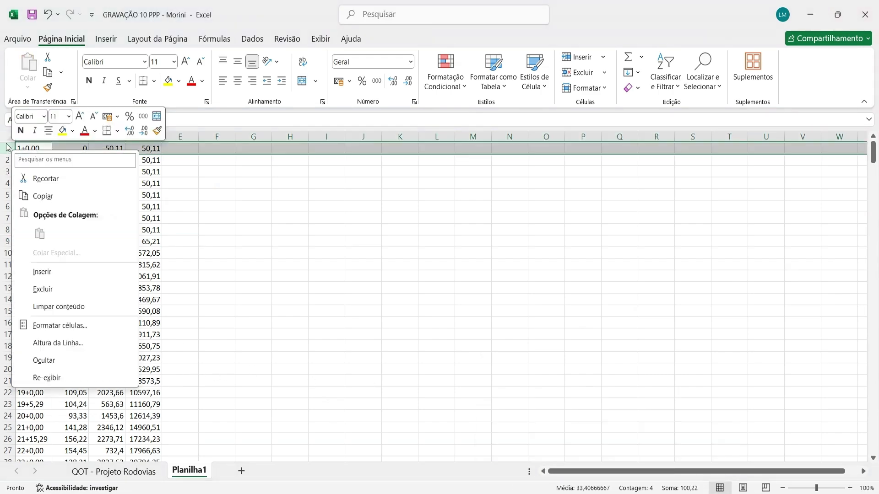
pyautogui.click(41, 272)
pyautogui.click(33, 150)
pyautogui.doubleClick(33, 150)
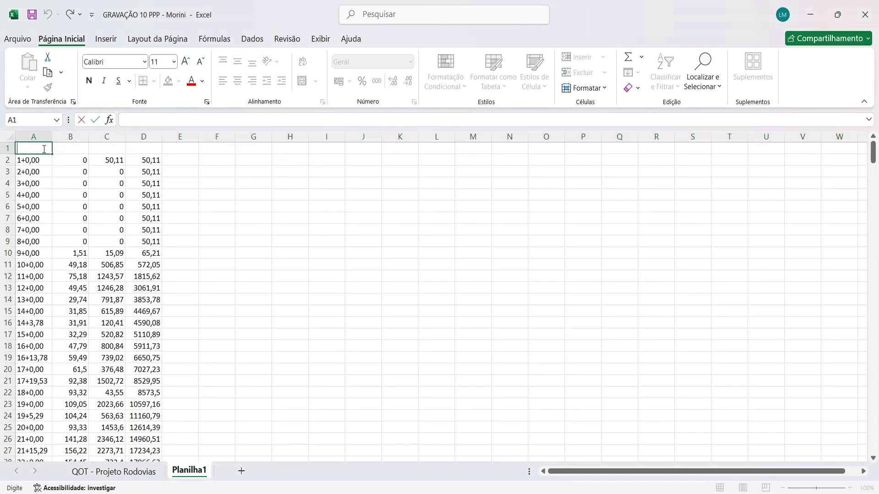
pyautogui.write('\\estaca')
pyautogui.moveTo(43, 148); pyautogui.dragTo(2, 151)
pyautogui.write('Esta')
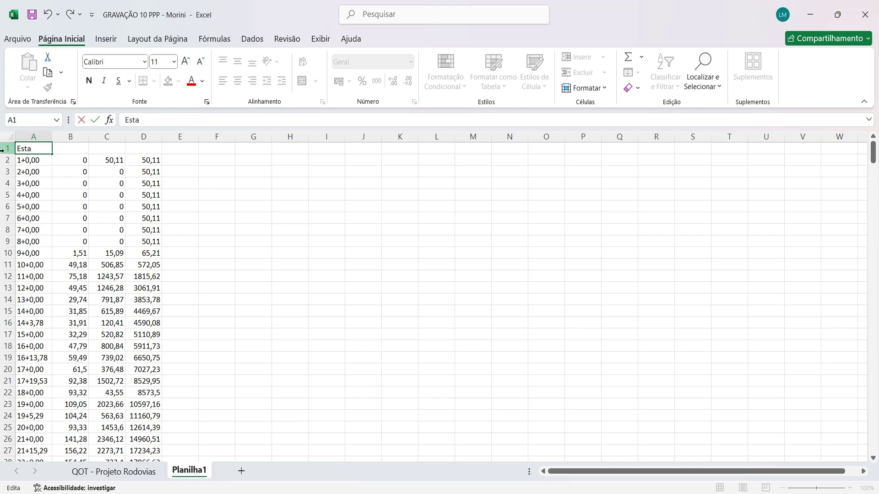
pyautogui.write('ca')
# Step: Enter the headers Áreas, Volumes and Volumes acumulados in cells B1, C1 and D1
pyautogui.click(79, 147)
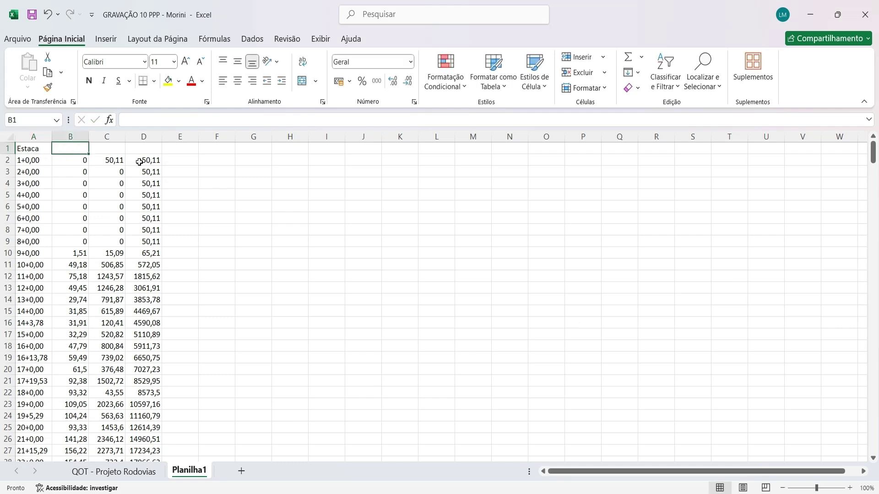
pyautogui.write('A')
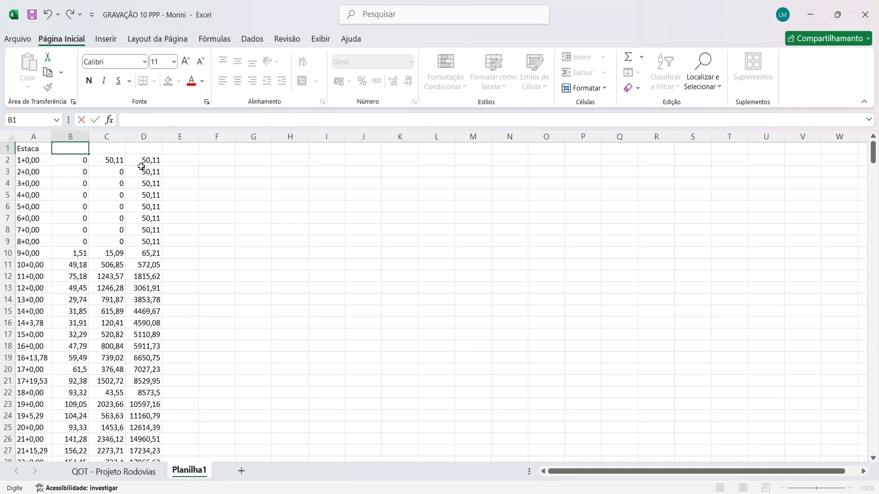
pyautogui.write('Áreas')
pyautogui.press('Tab')
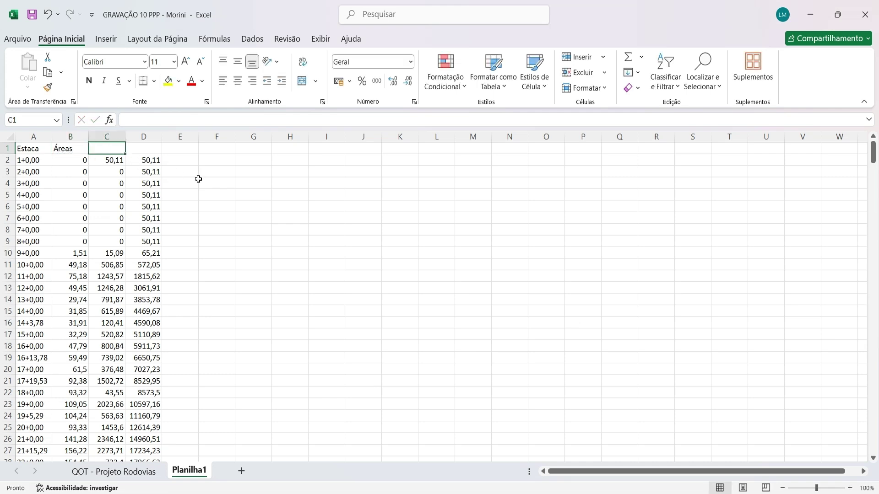
pyautogui.write('Volumes')
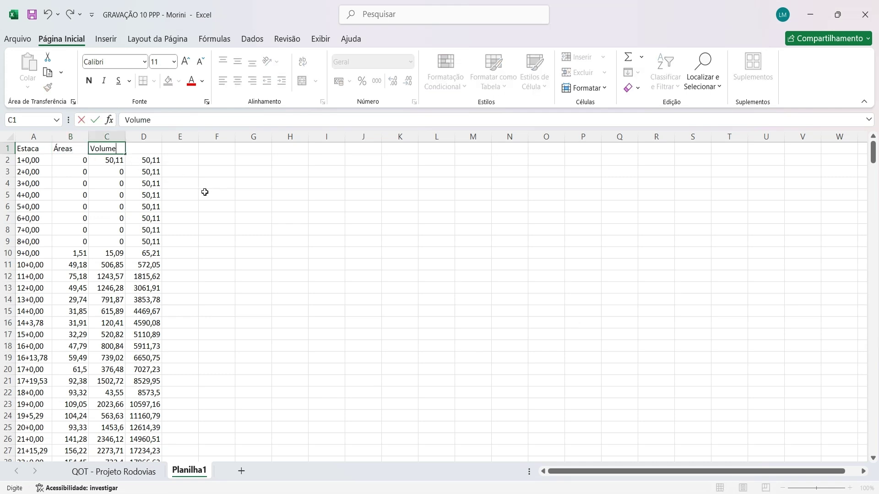
pyautogui.click(143, 150)
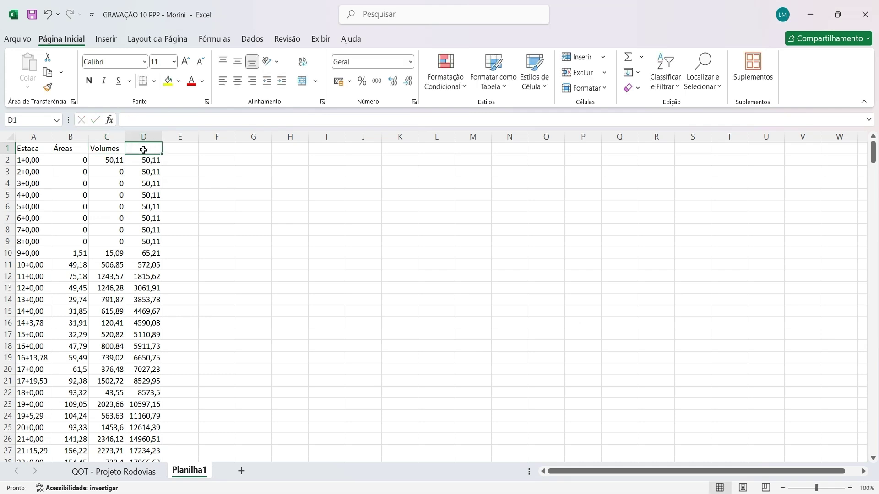
pyautogui.write('Volumes acu')
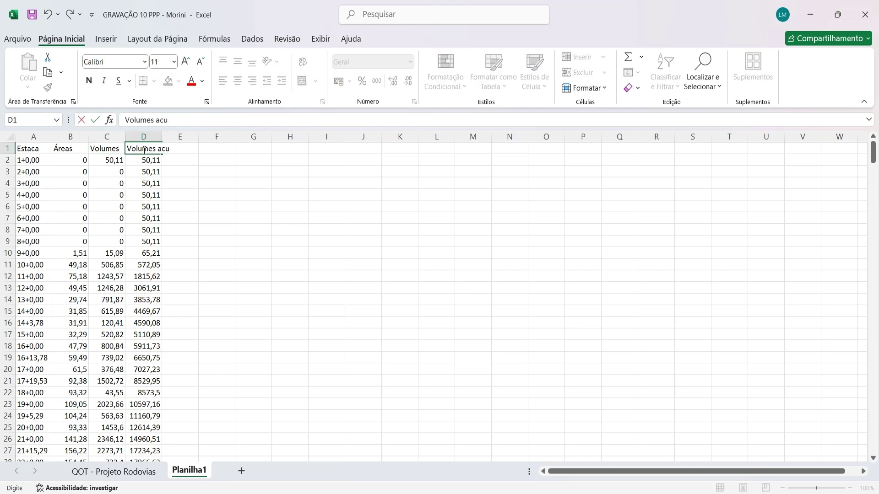
pyautogui.write('mulados')
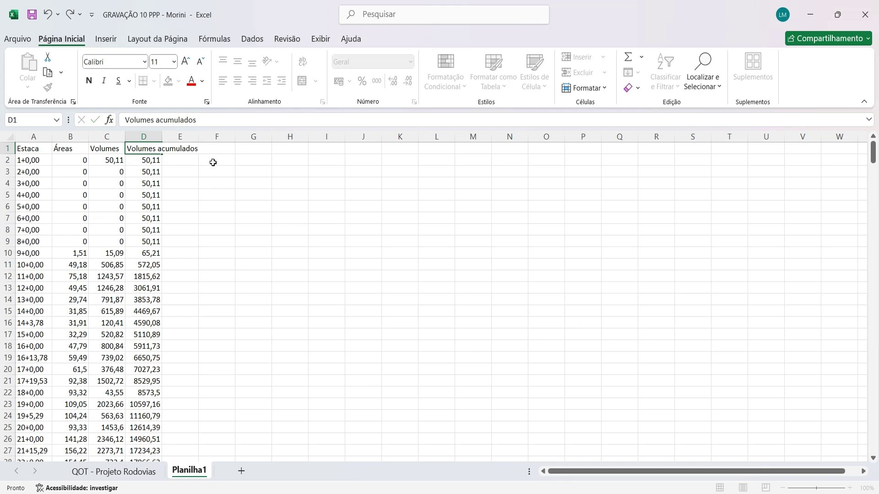
pyautogui.click(213, 161)
# Step: Widen columns A to F so the headers fit with extra room
pyautogui.moveTo(165, 140); pyautogui.dragTo(198, 140)
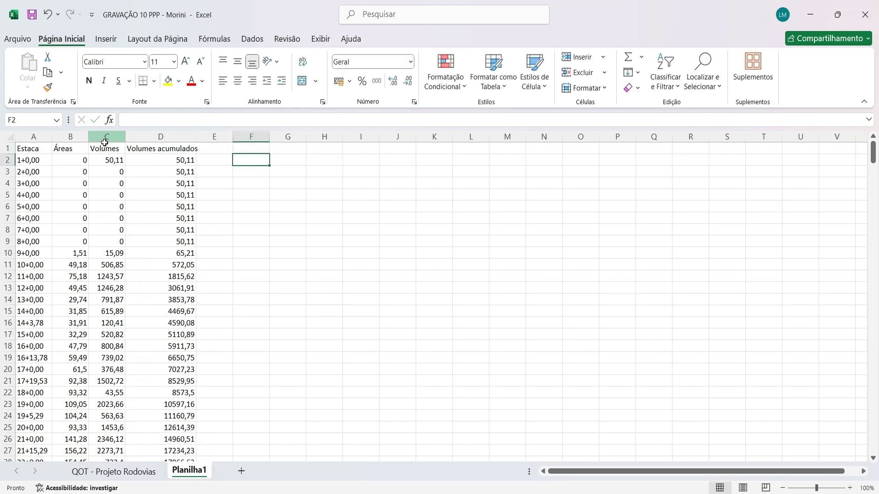
pyautogui.moveTo(126, 136); pyautogui.dragTo(173, 126)
pyautogui.moveTo(88, 137); pyautogui.dragTo(115, 137)
pyautogui.moveTo(52, 143); pyautogui.dragTo(88, 143)
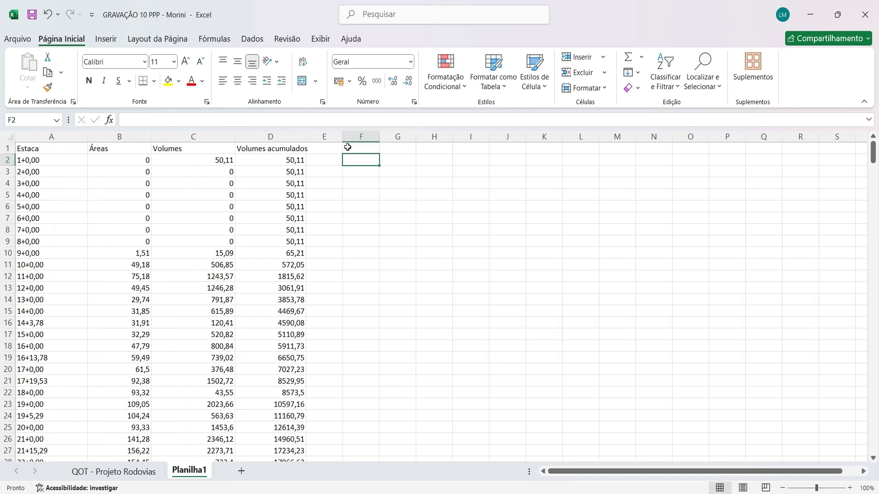
pyautogui.moveTo(311, 133); pyautogui.dragTo(347, 134)
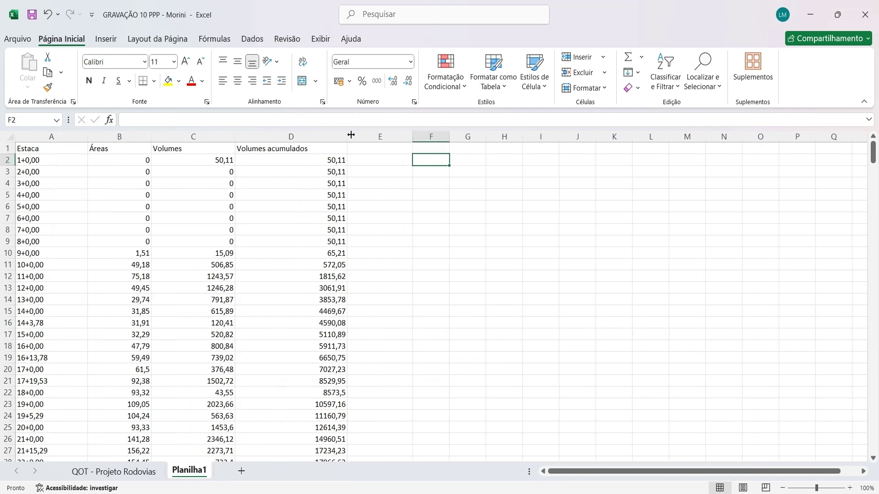
pyautogui.moveTo(449, 136); pyautogui.dragTo(515, 135)
pyautogui.click(451, 327)
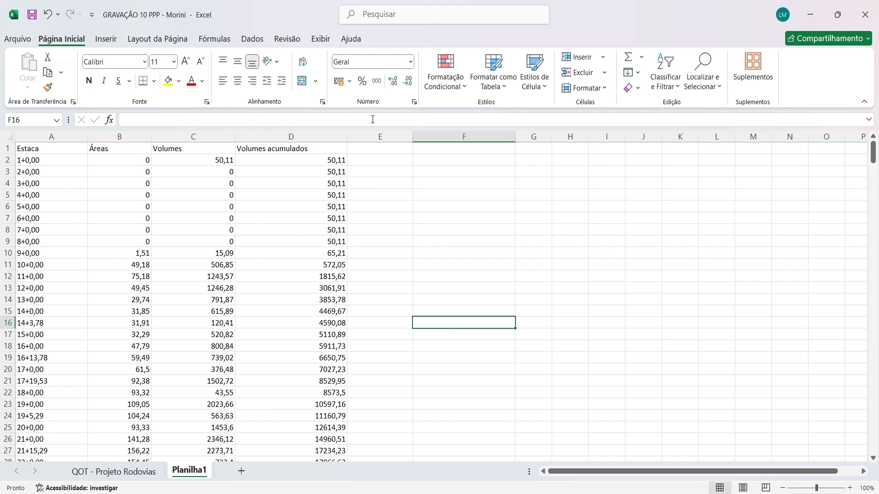
# Step: Return to the QOT - Projeto Rodovias sheet
pyautogui.click(382, 149)
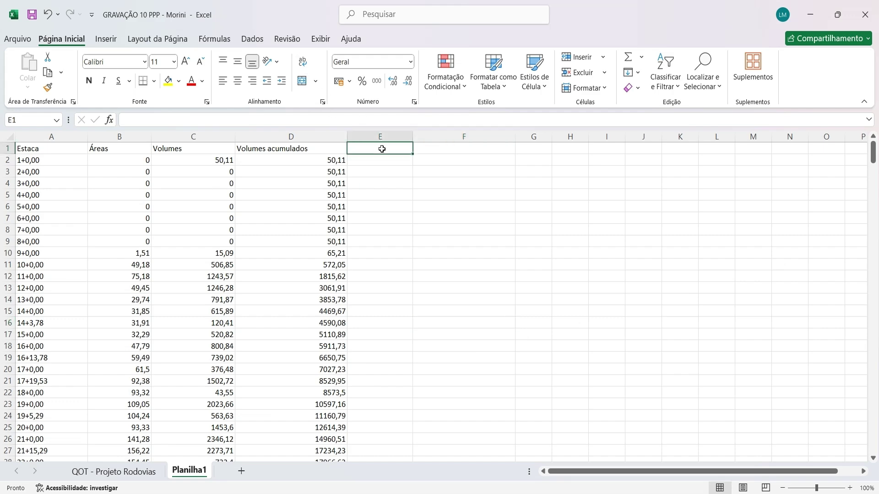
pyautogui.click(114, 472)
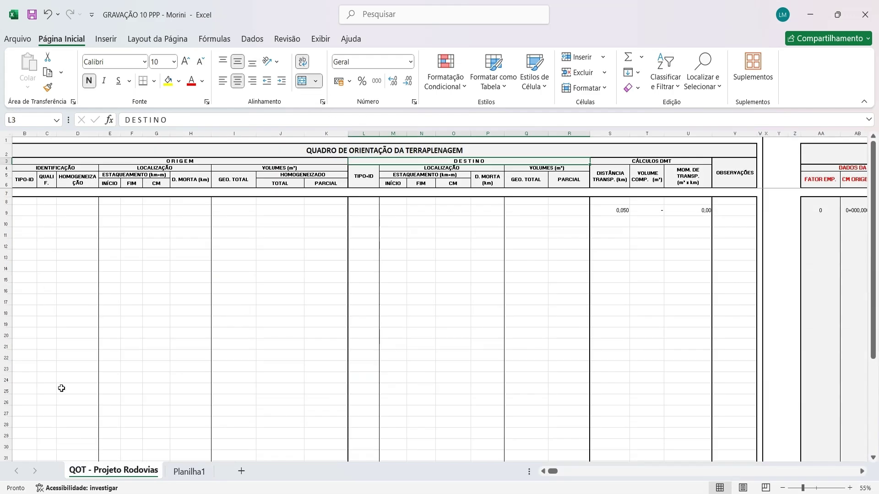
# Step: Check the TIPO-ID columns of the QOT sheet, then enter the header Tipo-ID in cell E1 of Planilha1
pyautogui.click(22, 186)
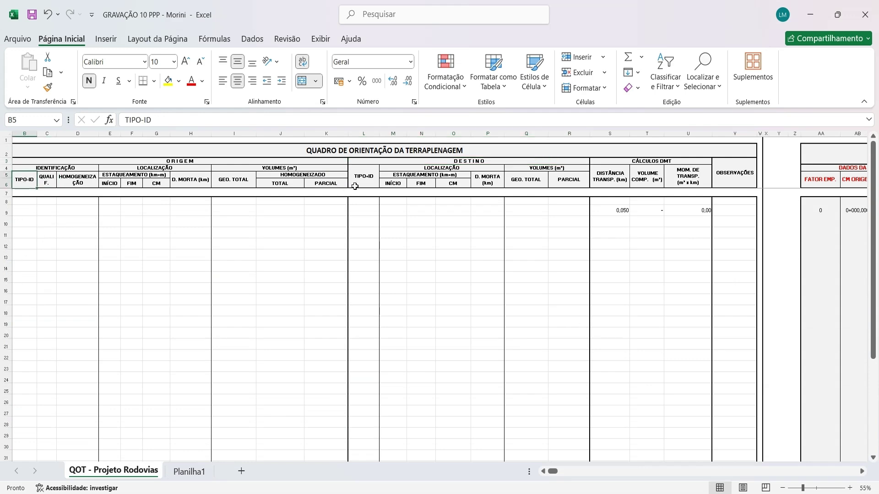
pyautogui.click(373, 183)
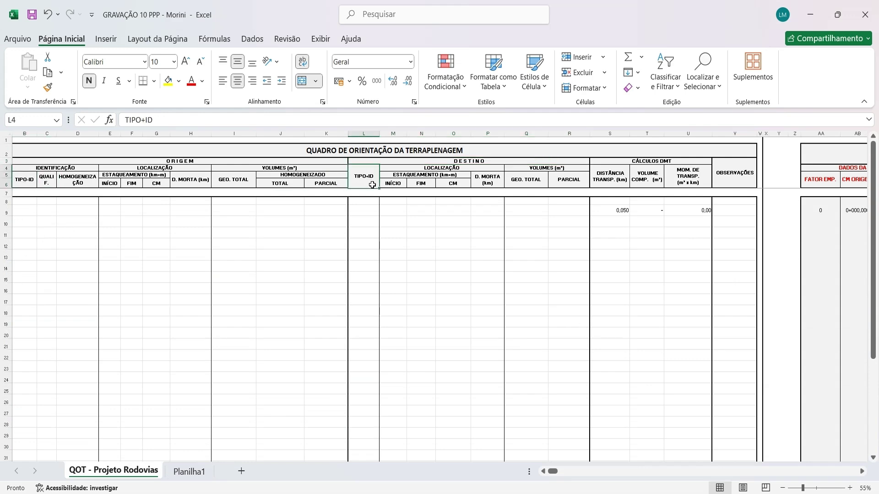
pyautogui.click(189, 472)
pyautogui.write('T')
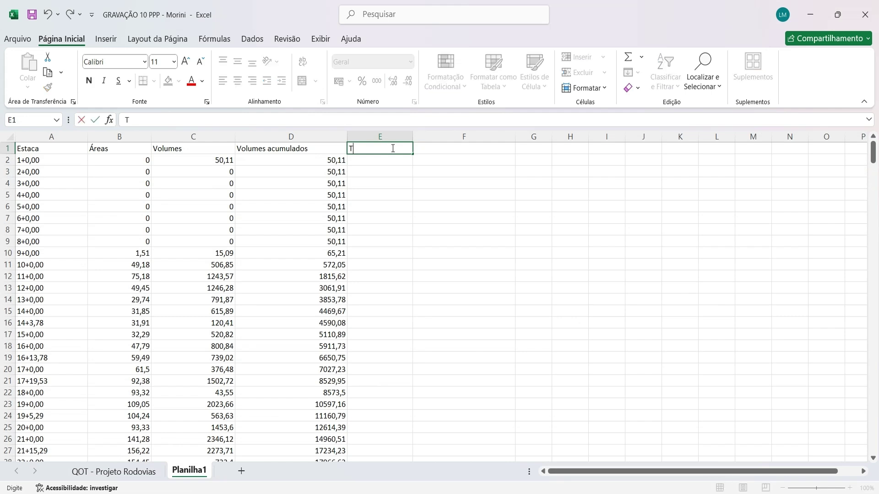
pyautogui.write('ipo-ID')
pyautogui.click(357, 193)
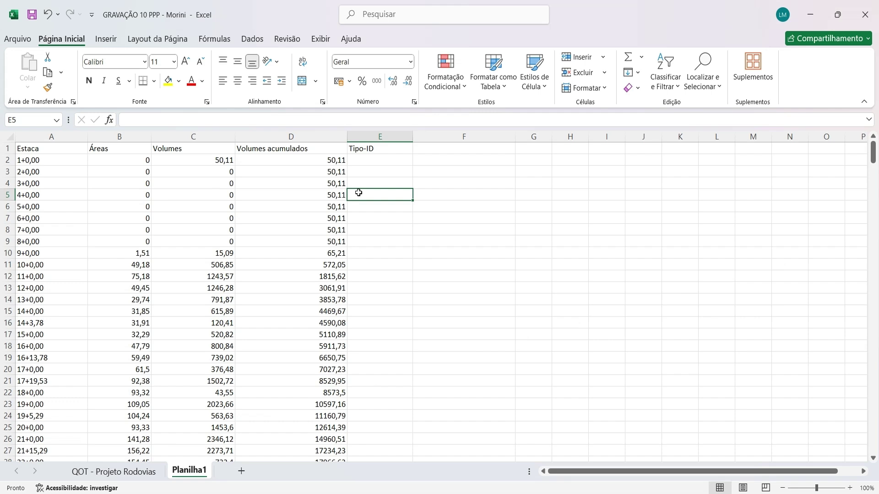
pyautogui.click(369, 150)
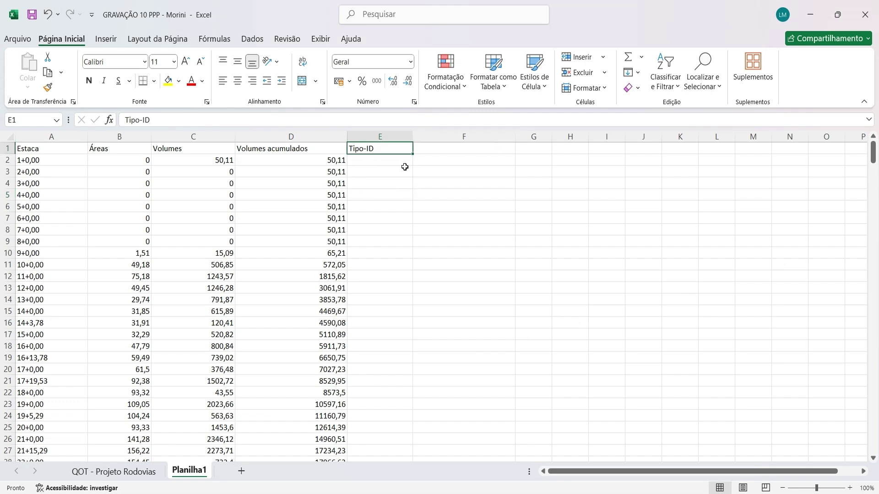
# Step: Enter the header Volume do maciço in cell F1
pyautogui.click(466, 147)
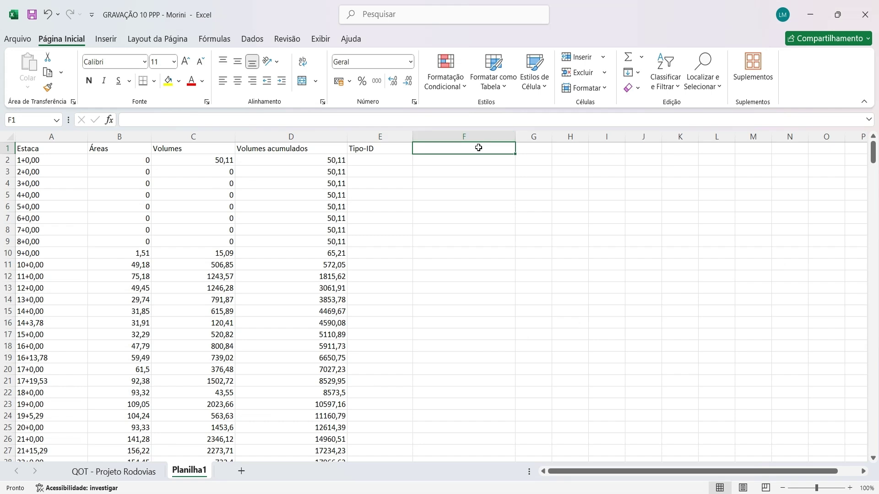
pyautogui.write('Vol')
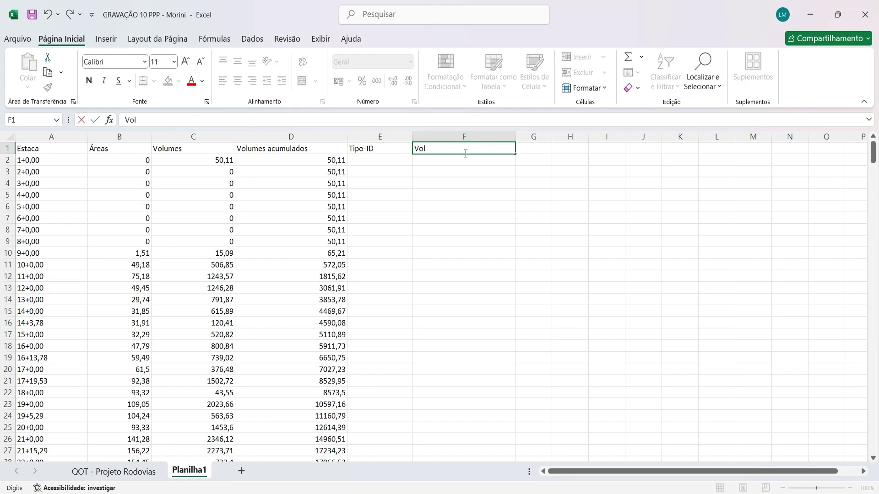
pyautogui.write('ume do maciço')
pyautogui.click(476, 221)
pyautogui.press('Down')
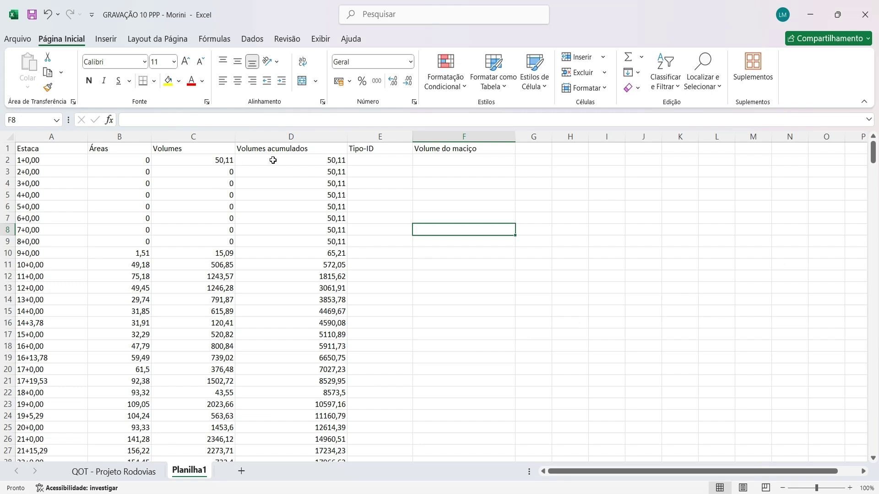
# Step: Label the first embankment AS-01 in cell E2 and reference its volume in F2 with the formula =C2
pyautogui.click(376, 160)
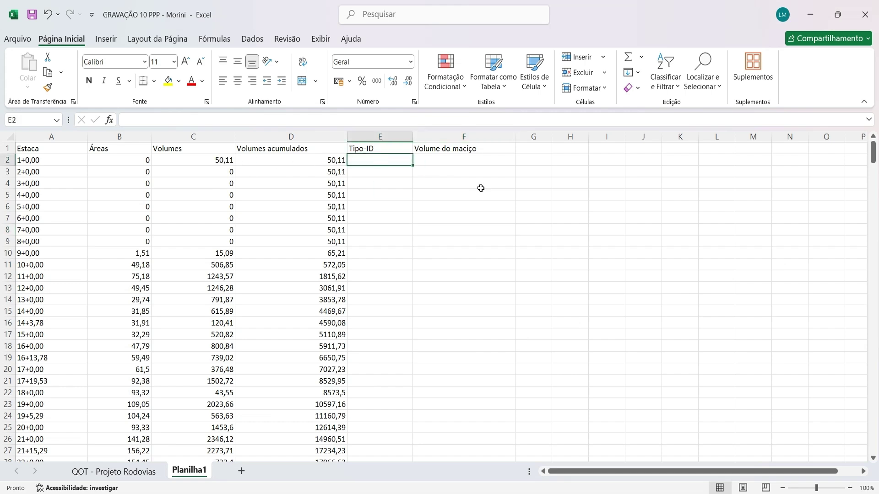
pyautogui.write('AS-01')
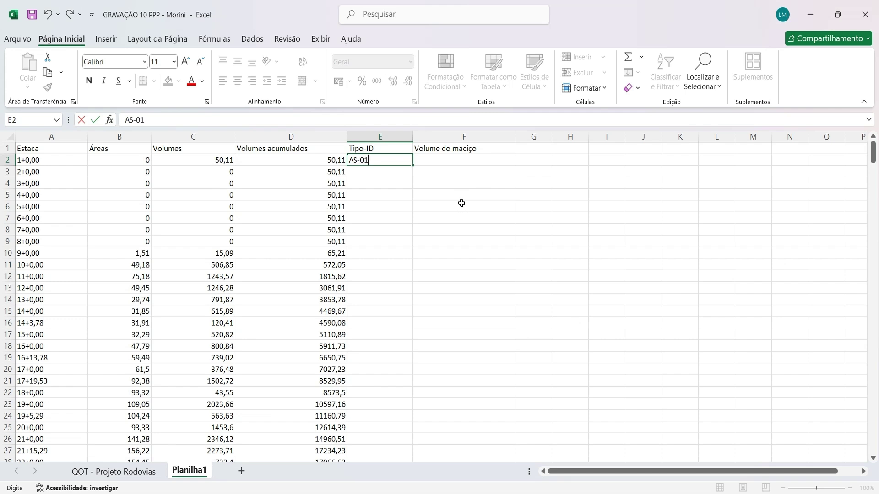
pyautogui.click(461, 197)
pyautogui.click(459, 157)
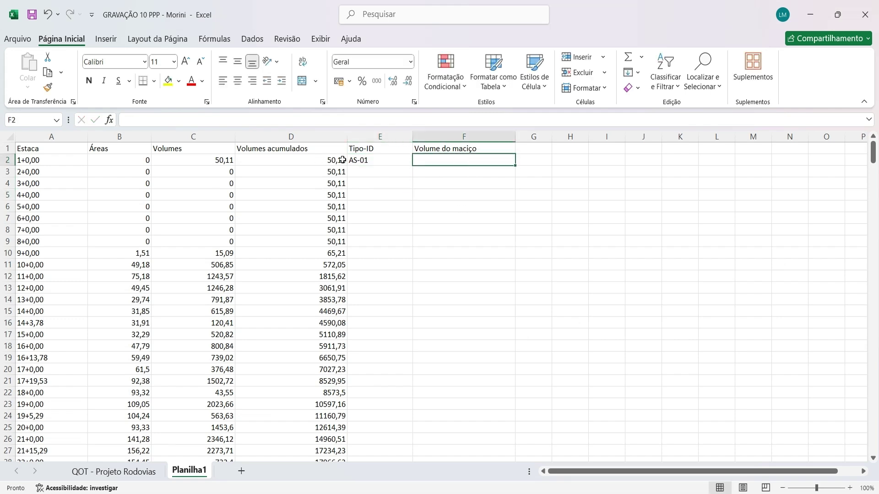
pyautogui.write('=')
pyautogui.click(221, 162)
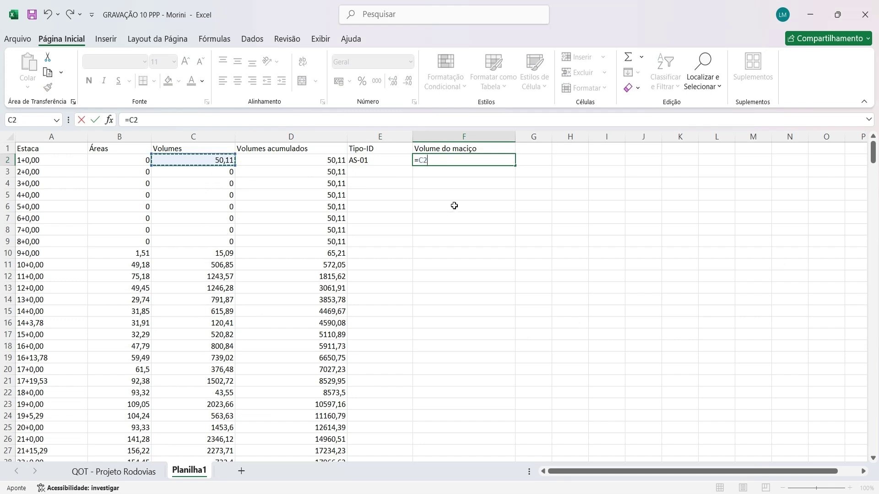
pyautogui.press('Return')
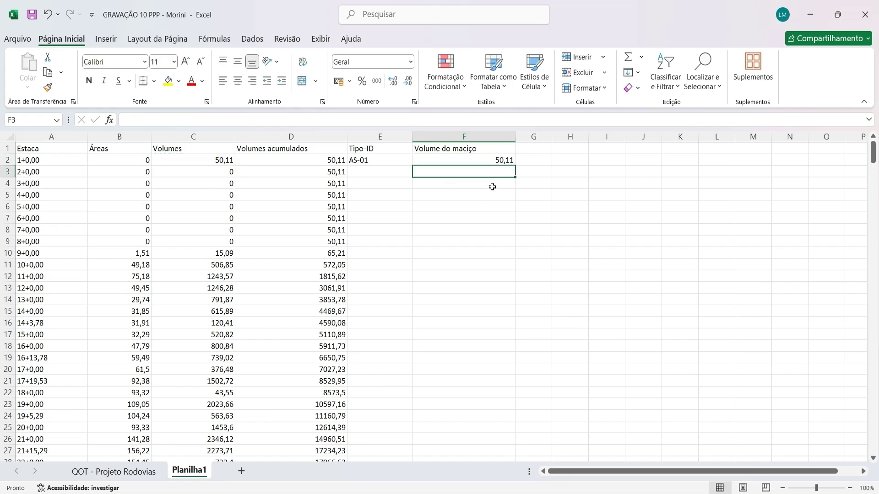
pyautogui.press('Up')
# Step: Right-align the Tipo-ID column and set its header in E1 back to left alignment
pyautogui.click(401, 160)
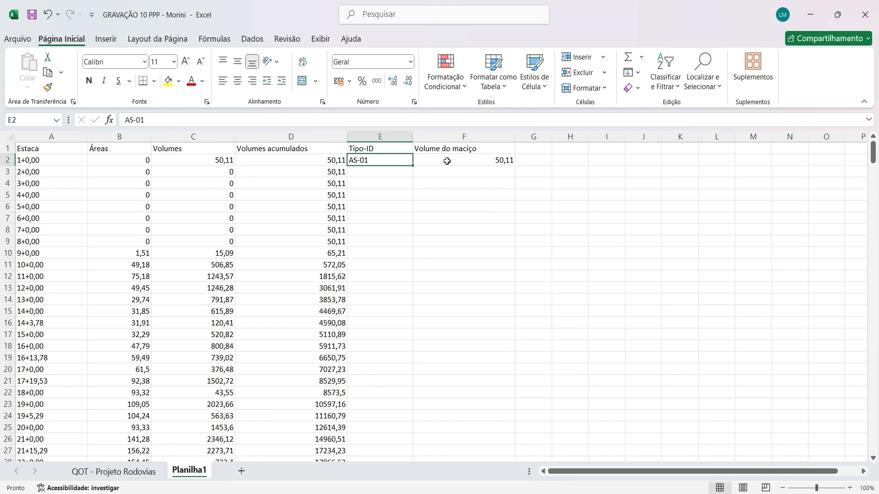
pyautogui.click(380, 137)
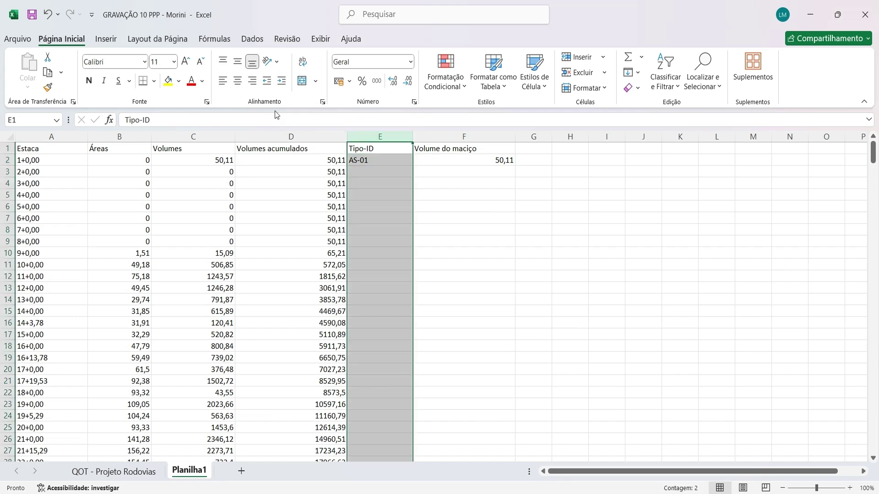
pyautogui.click(252, 81)
pyautogui.click(393, 146)
pyautogui.click(223, 81)
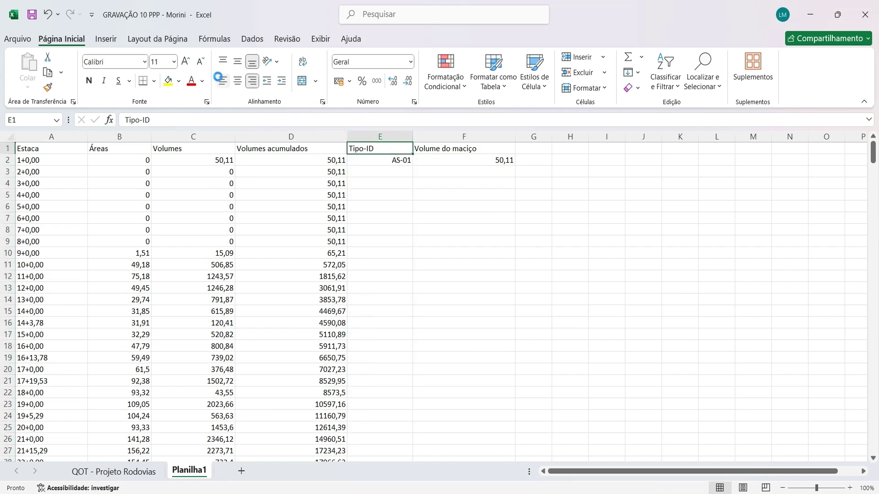
pyautogui.click(374, 205)
pyautogui.click(391, 173)
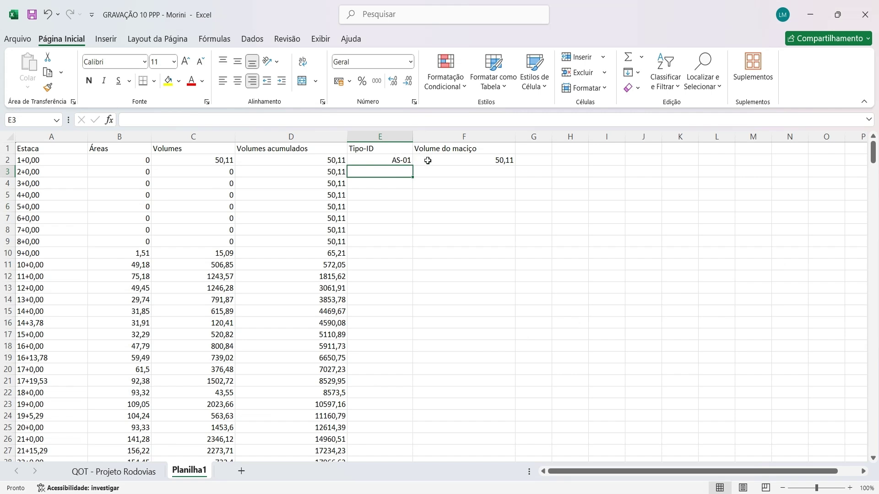
pyautogui.click(479, 161)
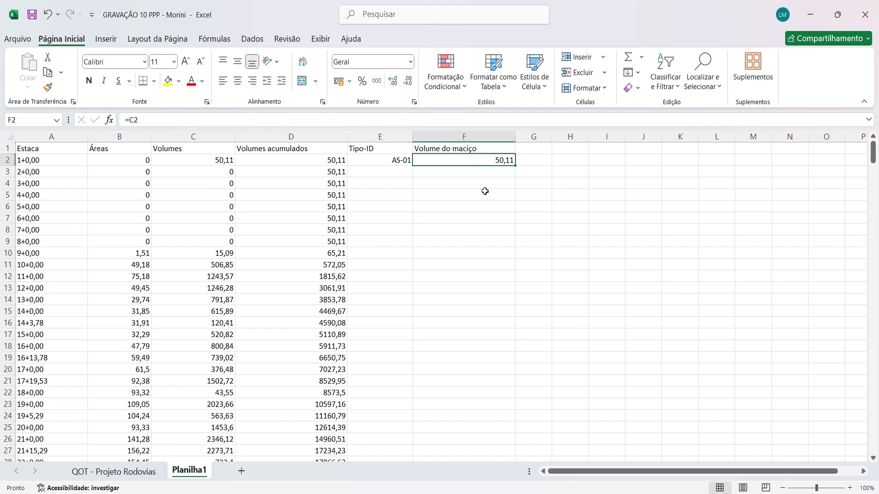
# Step: Label the embankment starting at estaca 9+0,00 as AI-02 in cell E10
pyautogui.click(377, 252)
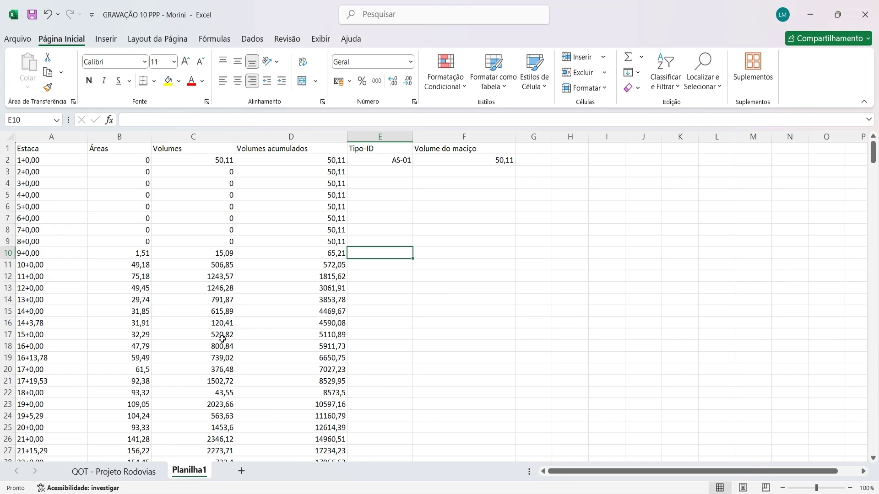
pyautogui.scroll(-3, 225, 338)
pyautogui.scroll(2, 238, 336)
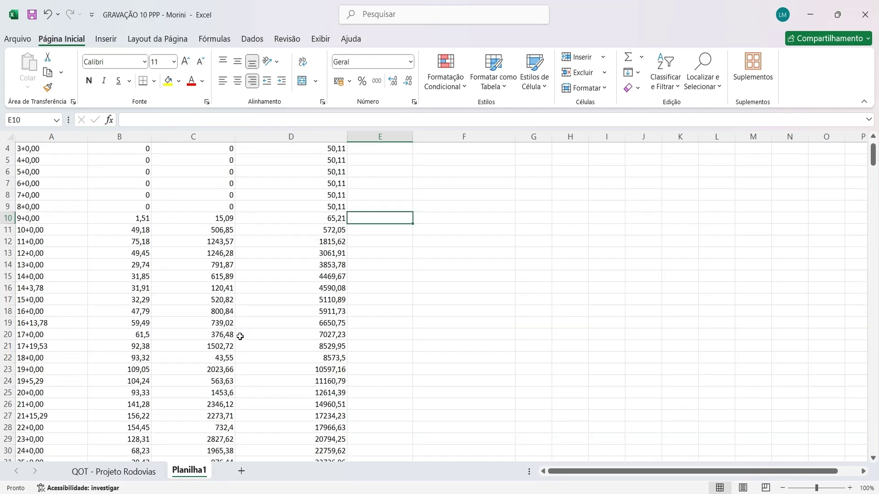
pyautogui.scroll(1, 347, 269)
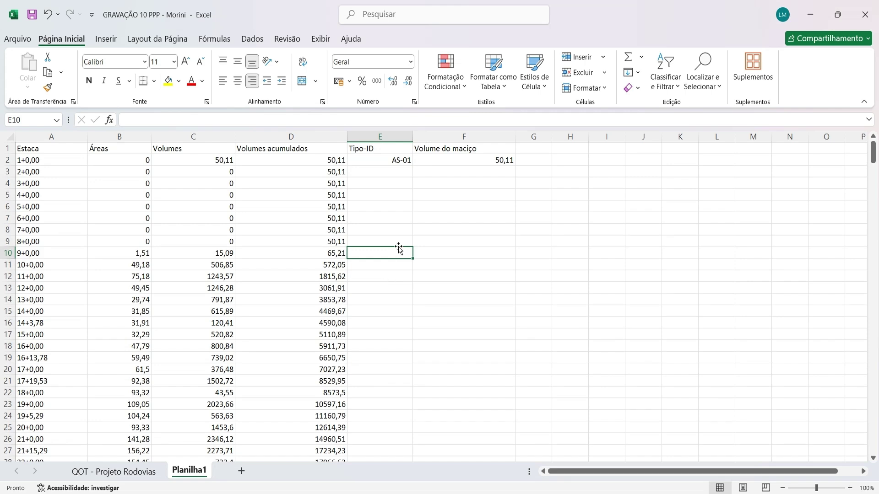
pyautogui.write('A')
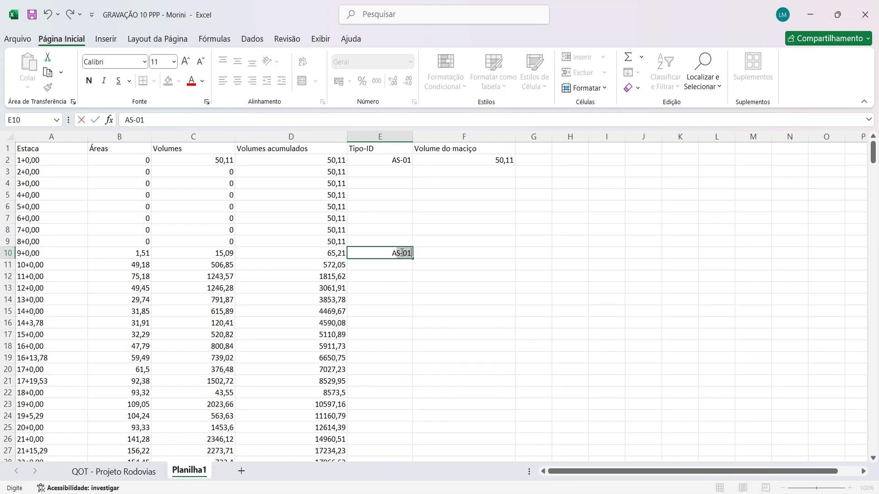
pyautogui.write('I-02')
pyautogui.press('Tab')
# Step: Sum the volumes of embankment AI-02 in cell F10 with the formula =SOMA(C10:C32)
pyautogui.write('=')
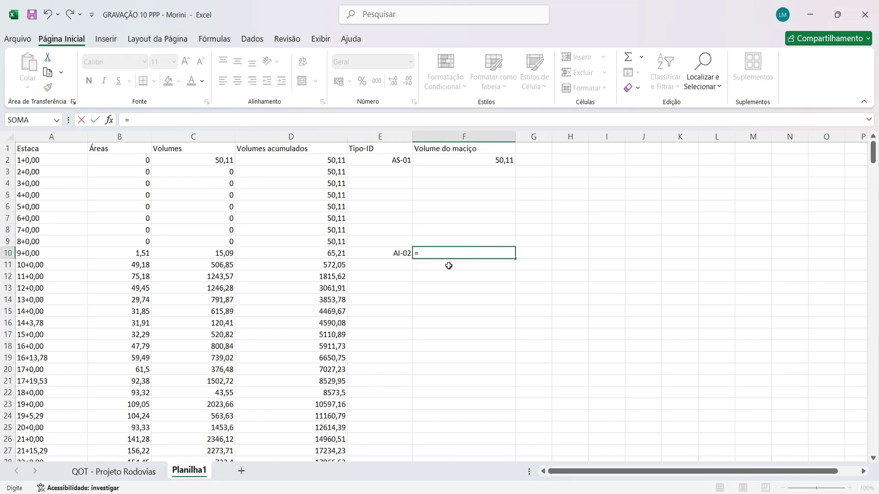
pyautogui.write('som')
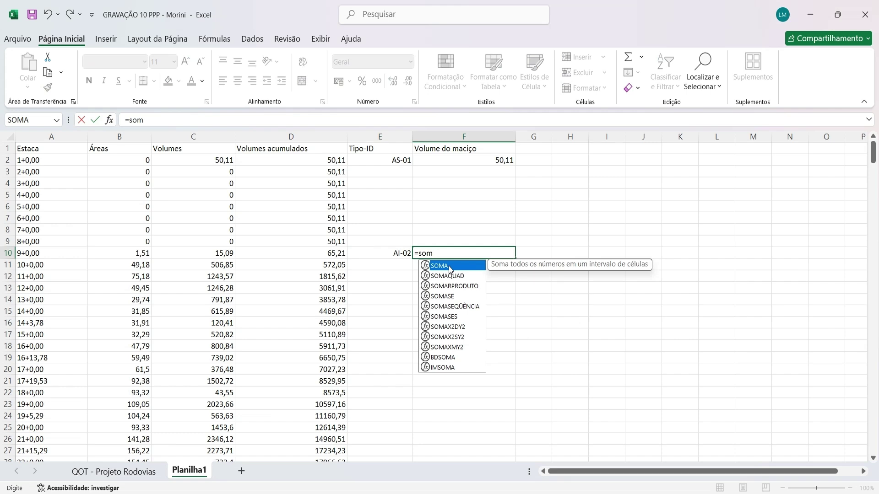
pyautogui.press('Return')
pyautogui.write('(')
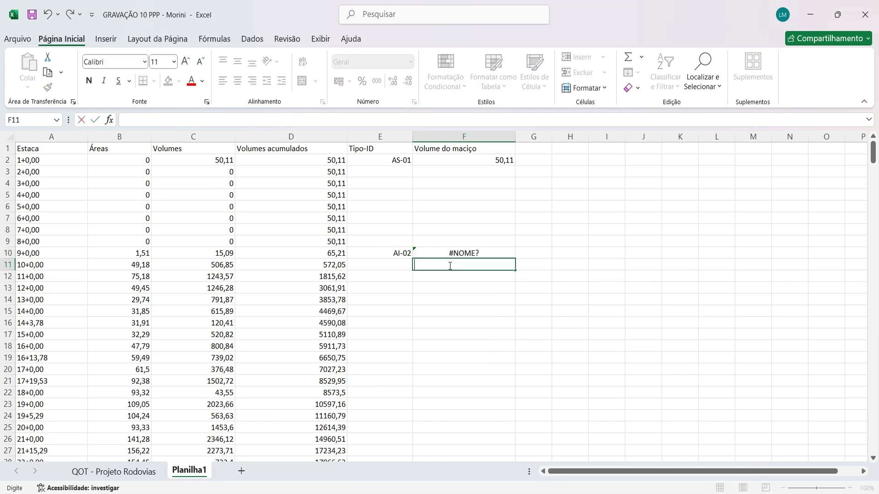
pyautogui.click(457, 253)
pyautogui.click(233, 120)
pyautogui.write('a')
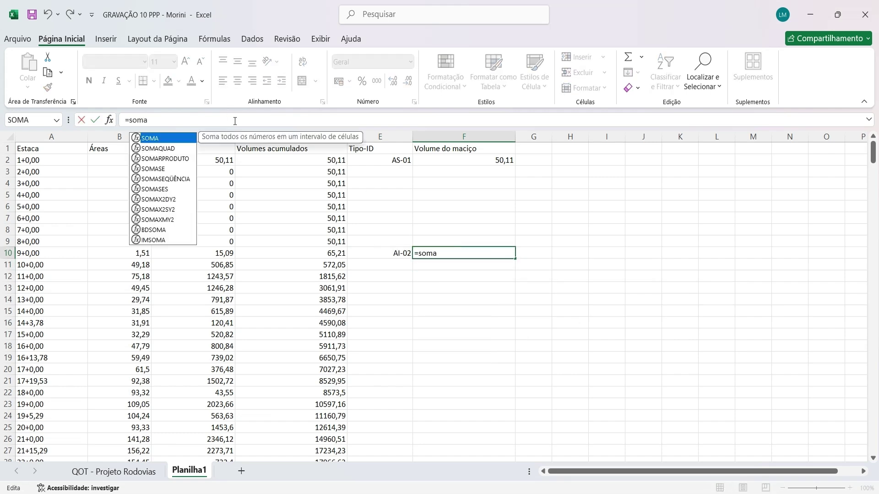
pyautogui.write('(')
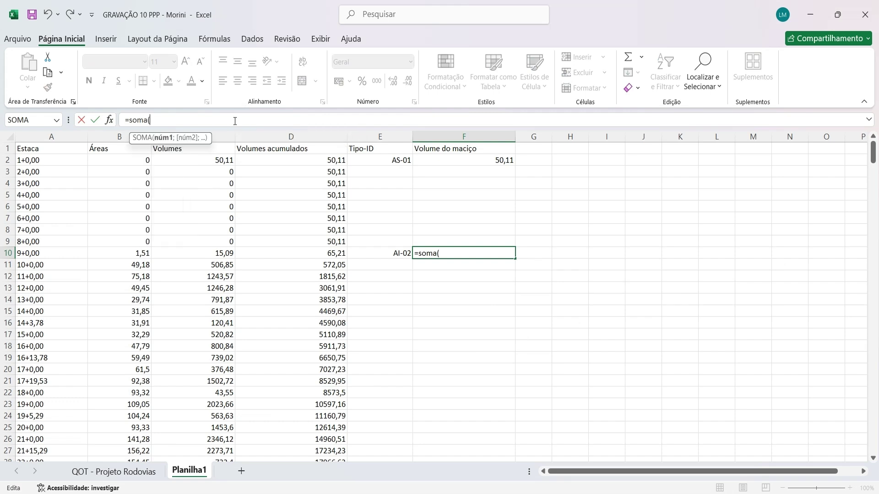
pyautogui.click(221, 253)
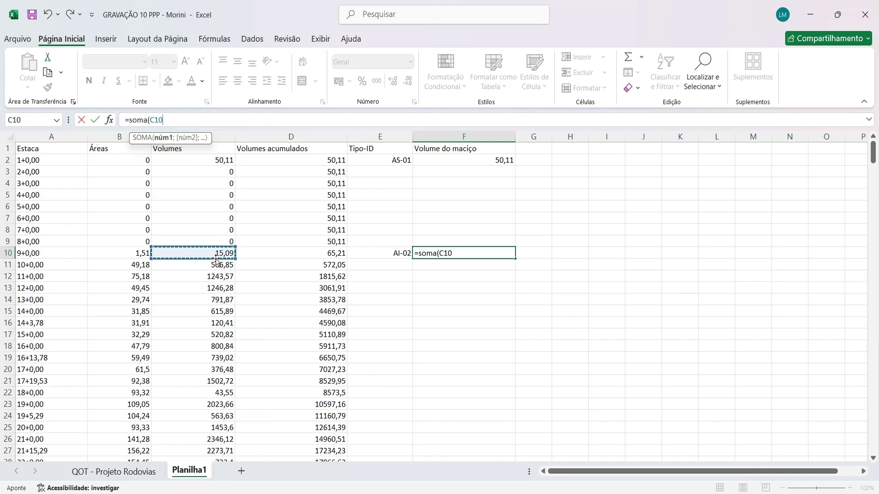
pyautogui.scroll(-3, 211, 298)
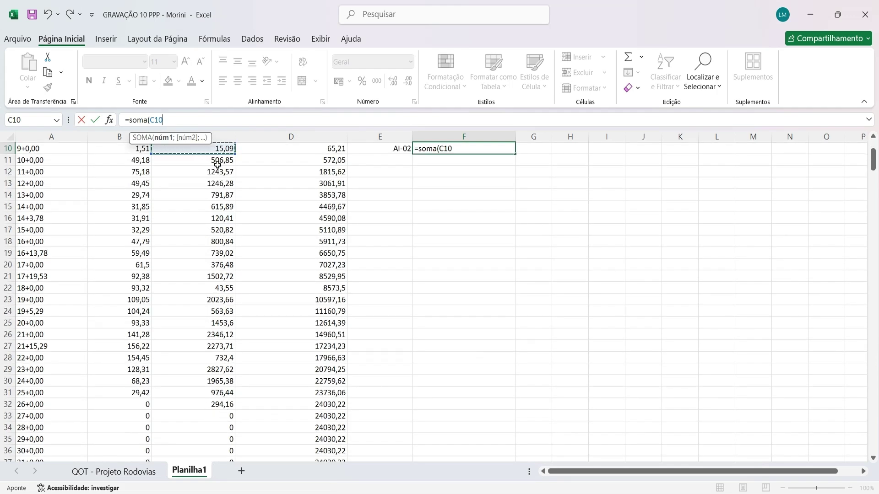
pyautogui.keyDown('shift'); pyautogui.click(219, 405); pyautogui.keyUp('shift')
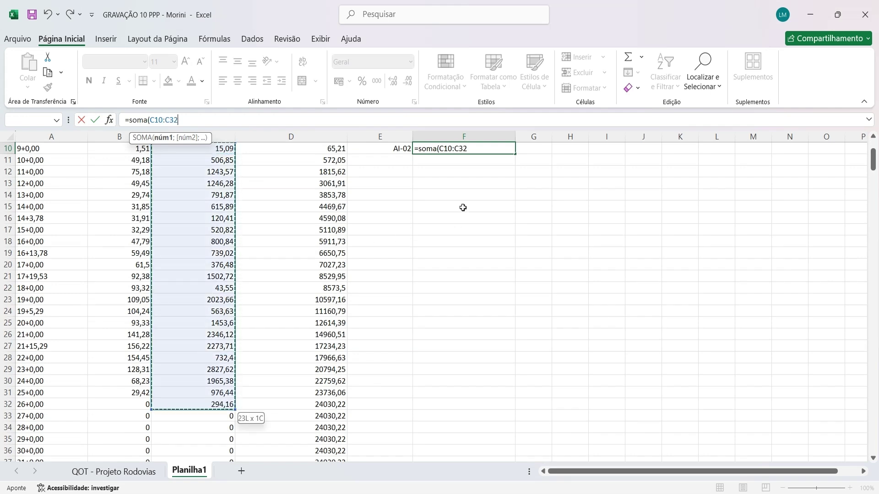
pyautogui.click(477, 150)
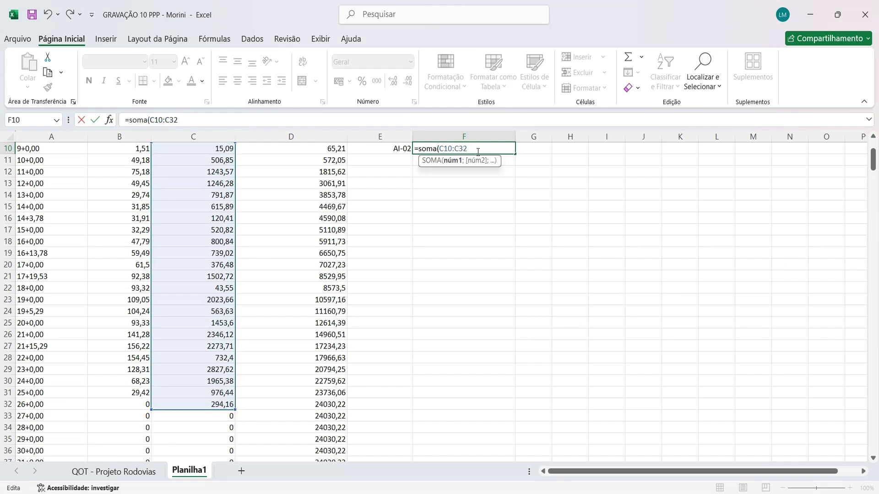
pyautogui.write(')')
pyautogui.press('Return')
pyautogui.scroll(2, 481, 158)
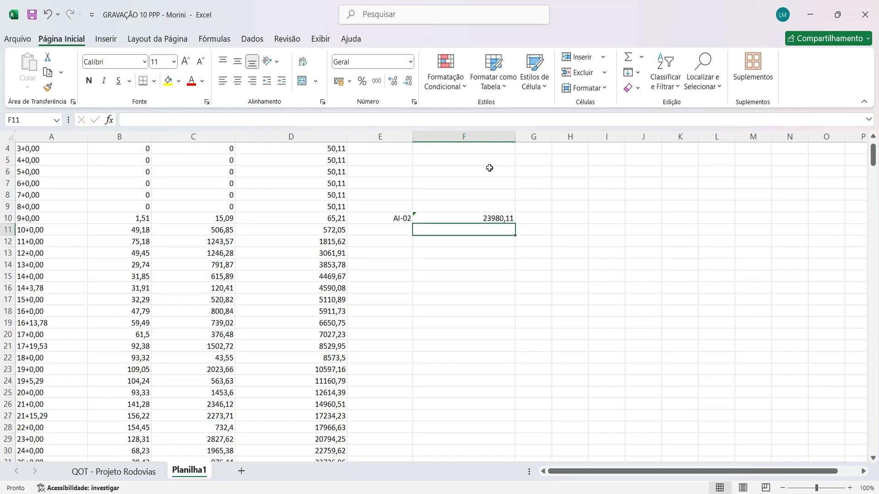
pyautogui.click(499, 219)
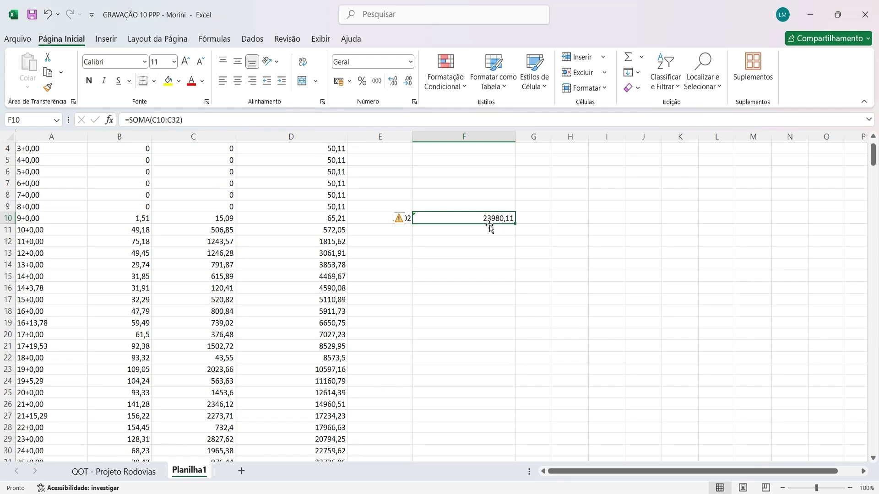
# Step: Label the embankment starting at estaca 62+0,00 as AI-03 in cell E73
pyautogui.scroll(-3, 450, 234)
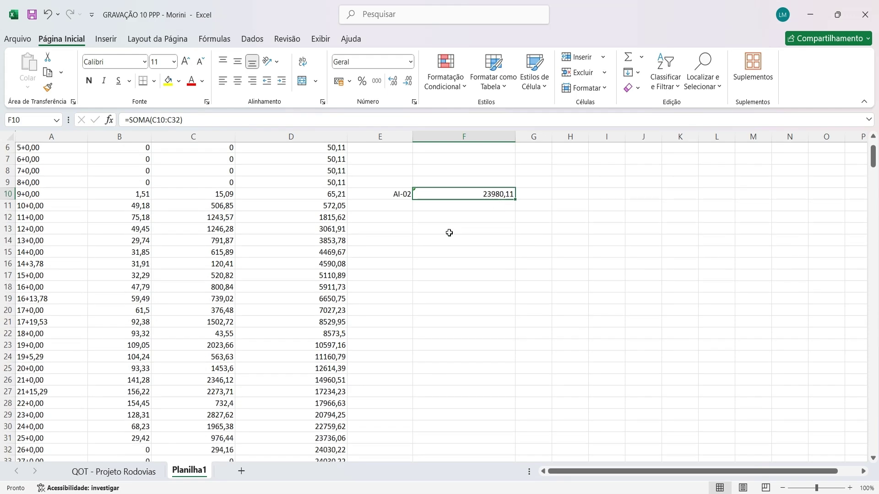
pyautogui.scroll(-17, 426, 245)
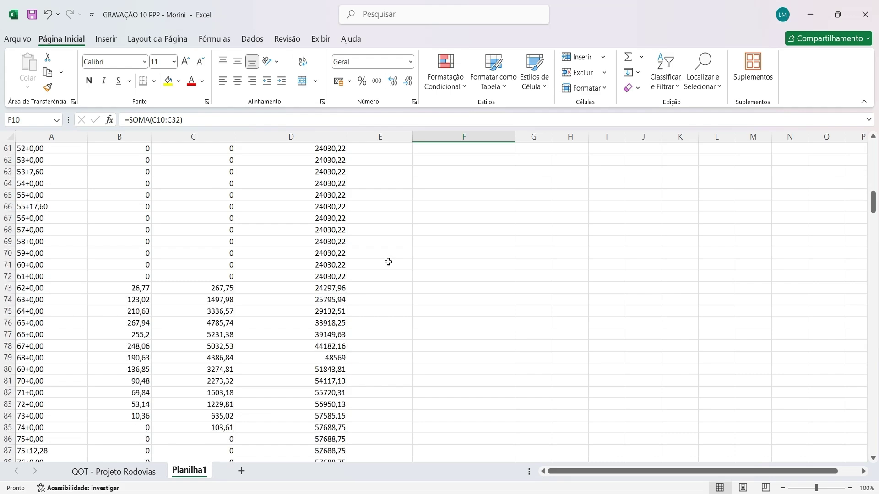
pyautogui.click(389, 252)
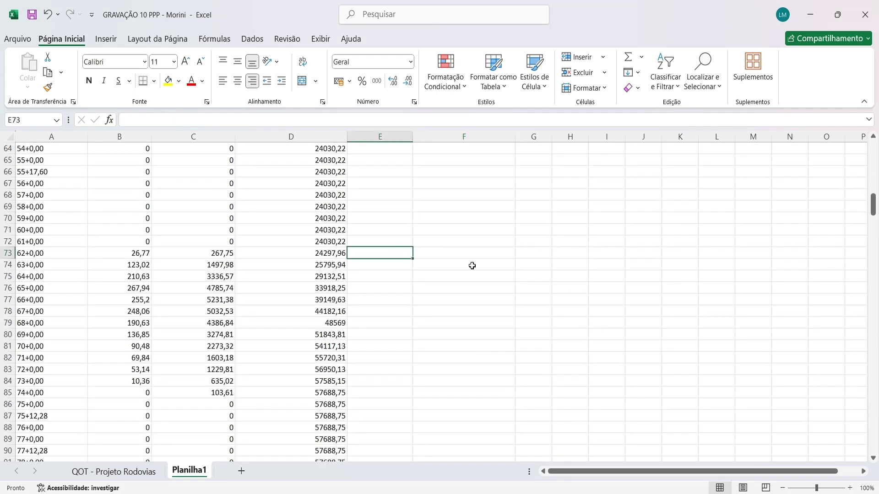
pyautogui.write('AS')
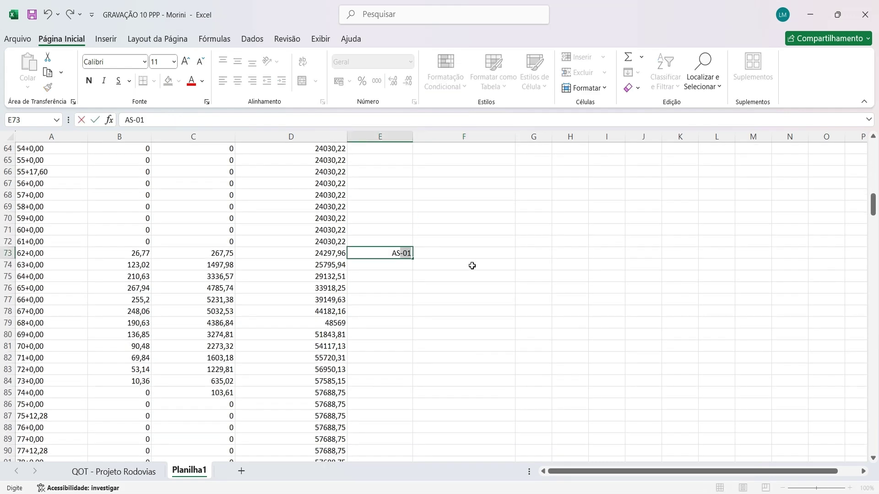
pyautogui.press('BackSpace')
pyautogui.write('I-03')
# Step: Sum the volumes of embankment AI-03 in cell F73 with the formula =SOMA(C73:C85)
pyautogui.click(475, 250)
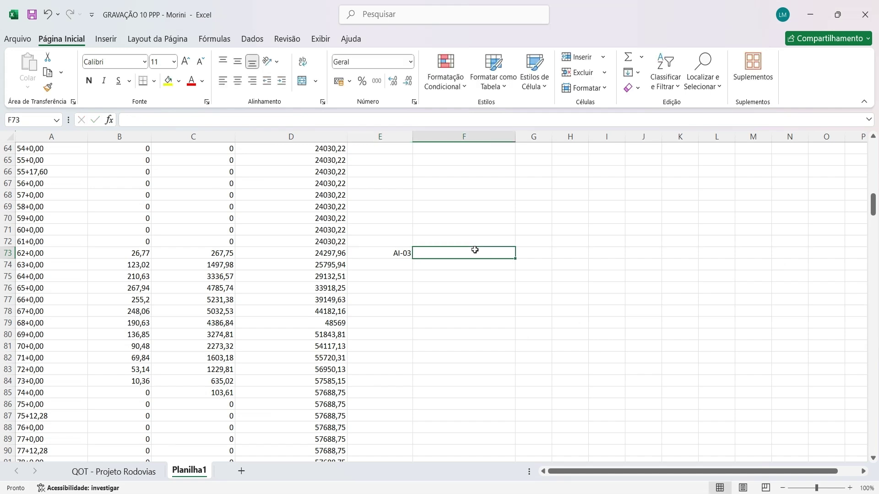
pyautogui.write('=soma(')
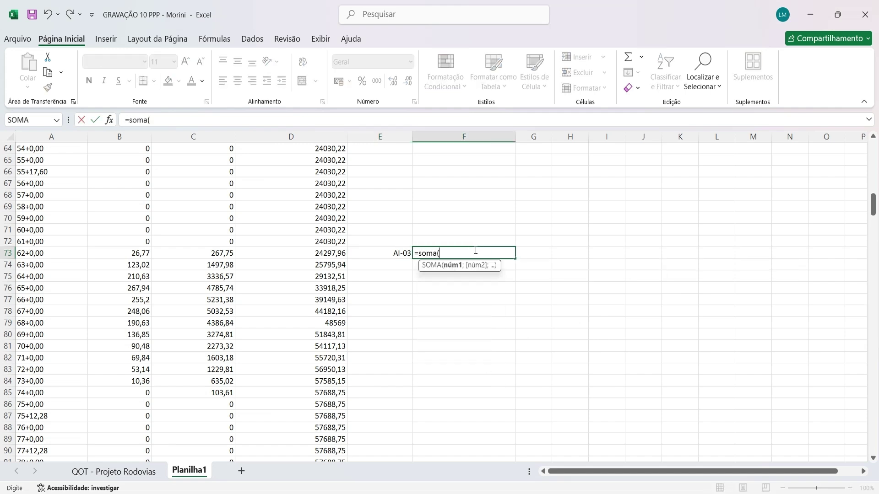
pyautogui.moveTo(218, 254); pyautogui.dragTo(227, 394)
pyautogui.press('Return')
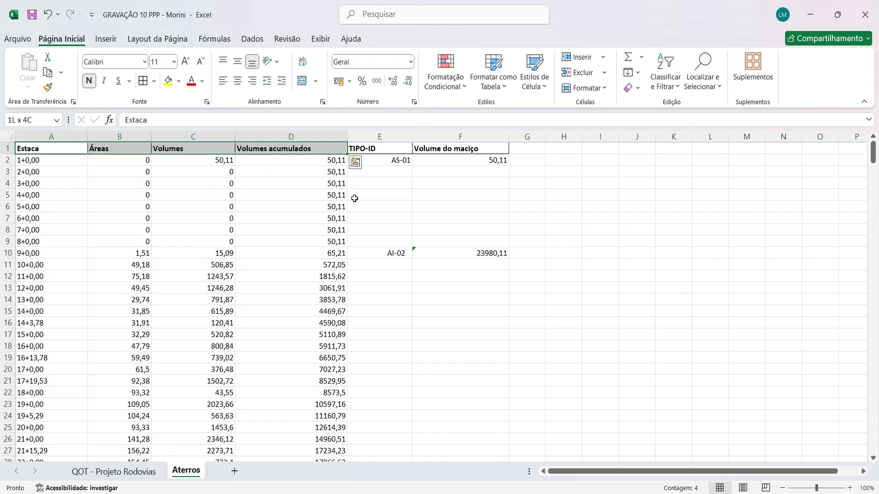
# Step: Review the embankment labels and total volumes down the whole Aterros sheet
pyautogui.scroll(-16, 378, 228)
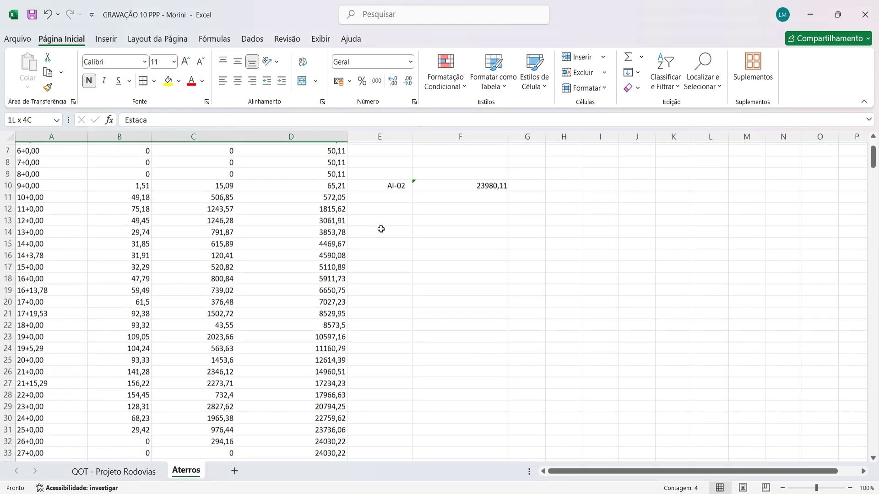
pyautogui.scroll(-20, 395, 236)
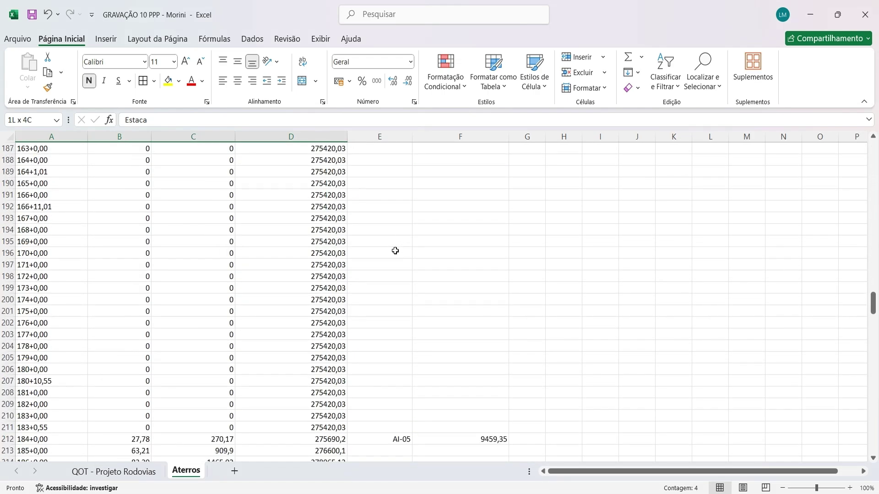
pyautogui.scroll(-20, 396, 244)
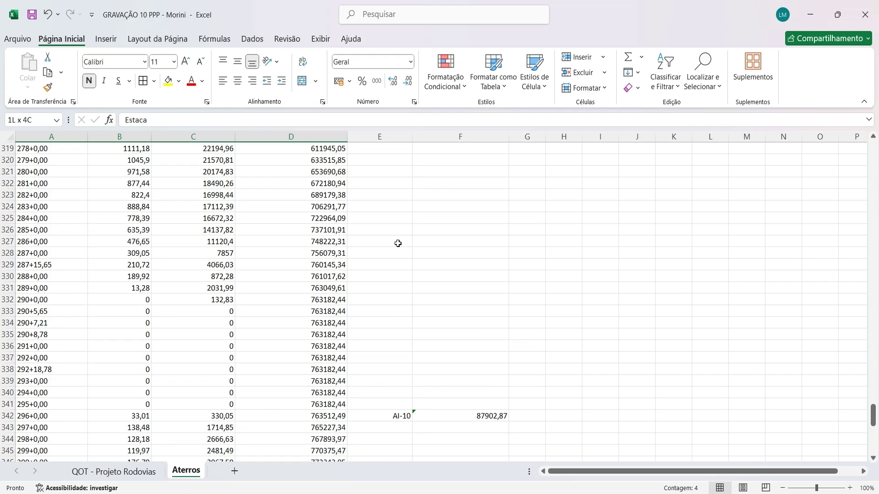
pyautogui.scroll(-16, 397, 243)
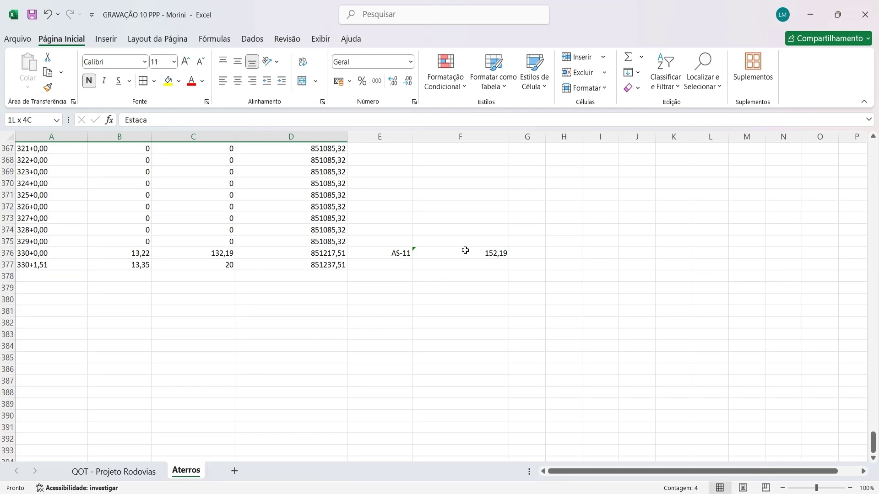
pyautogui.scroll(7, 465, 251)
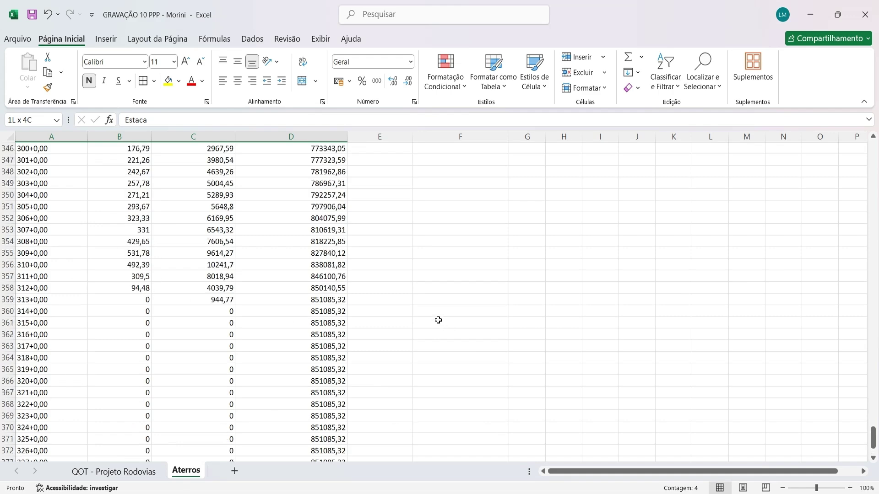
pyautogui.scroll(3, 437, 321)
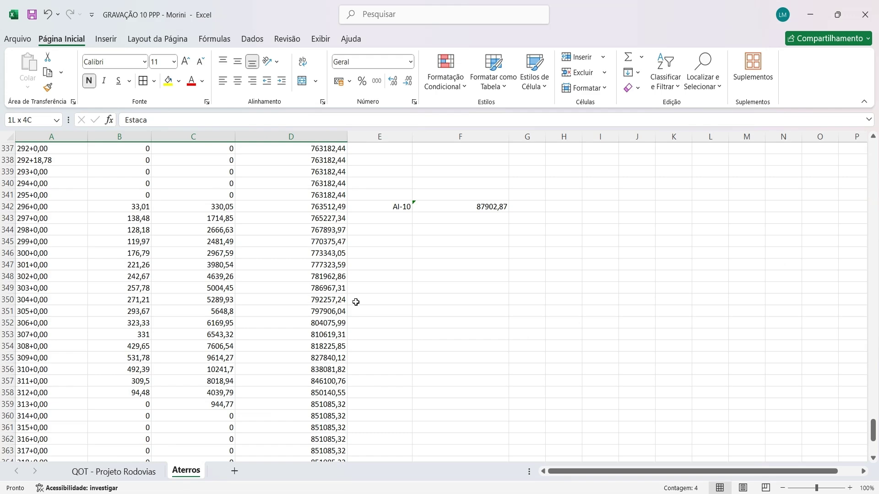
pyautogui.scroll(6, 356, 302)
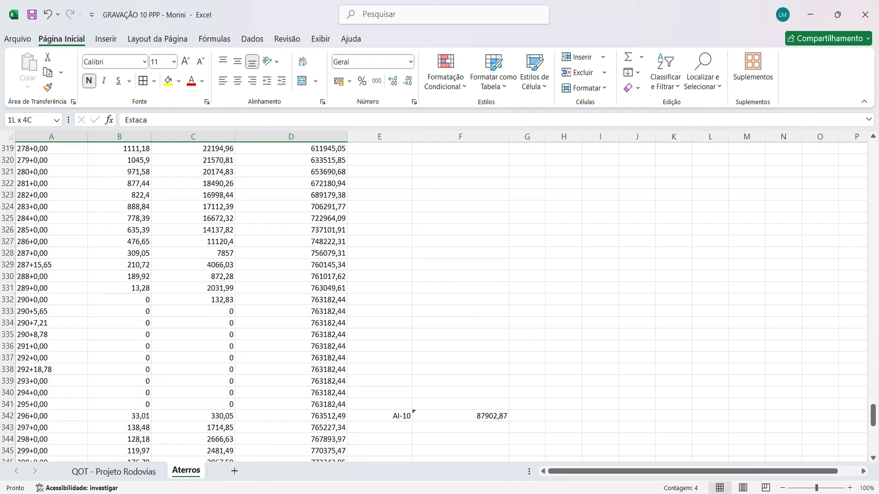
# Step: Examine the cut labels and massif volumes on the Corte 1° Cat. sheet, starting from C-01
pyautogui.click(238, 472)
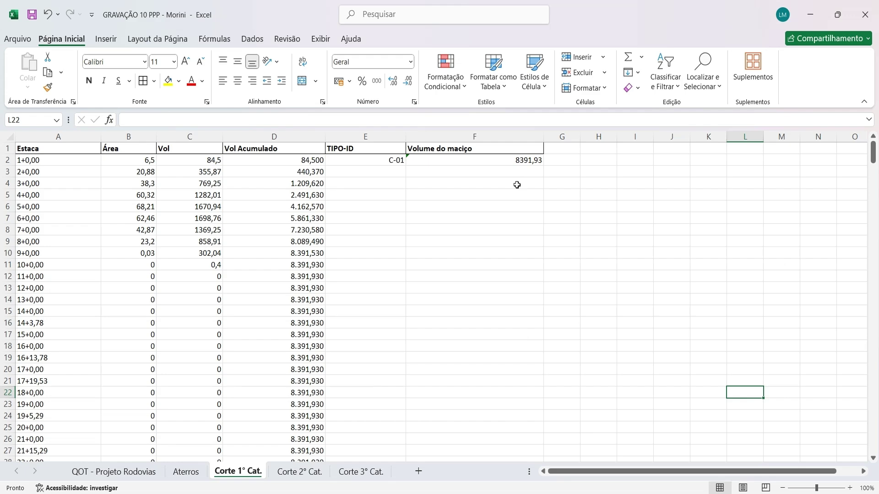
pyautogui.scroll(-3, 451, 255)
pyautogui.scroll(3, 399, 259)
pyautogui.click(396, 161)
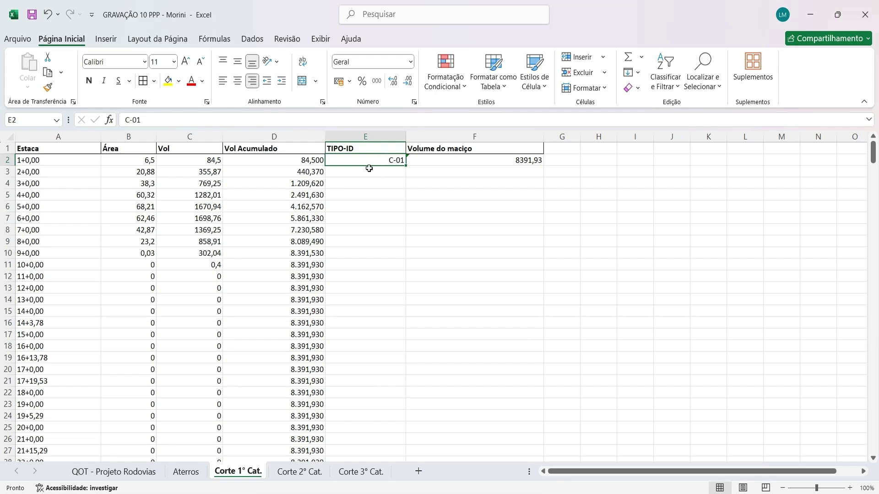
pyautogui.scroll(-4, 314, 161)
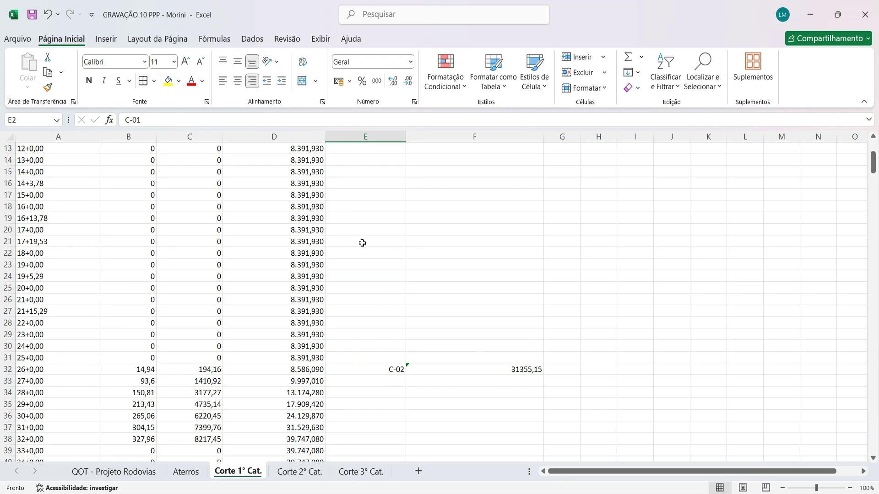
pyautogui.scroll(4, 361, 243)
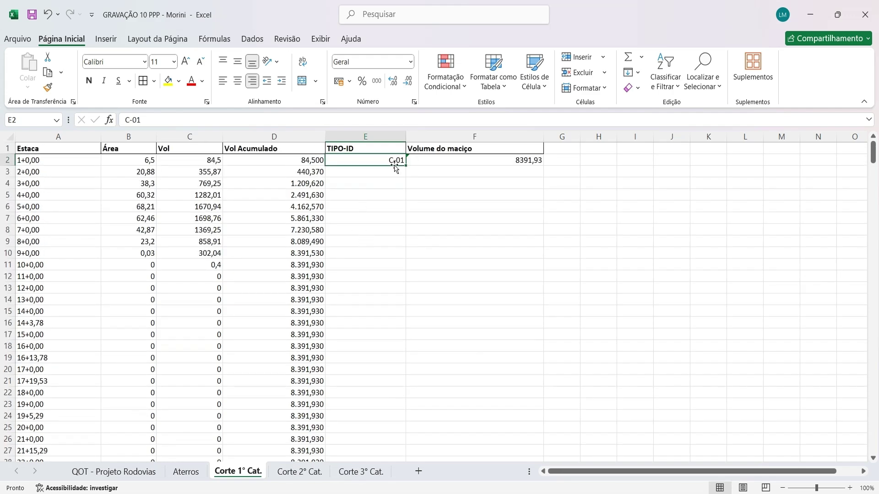
pyautogui.scroll(-7, 380, 212)
pyautogui.scroll(-4, 386, 367)
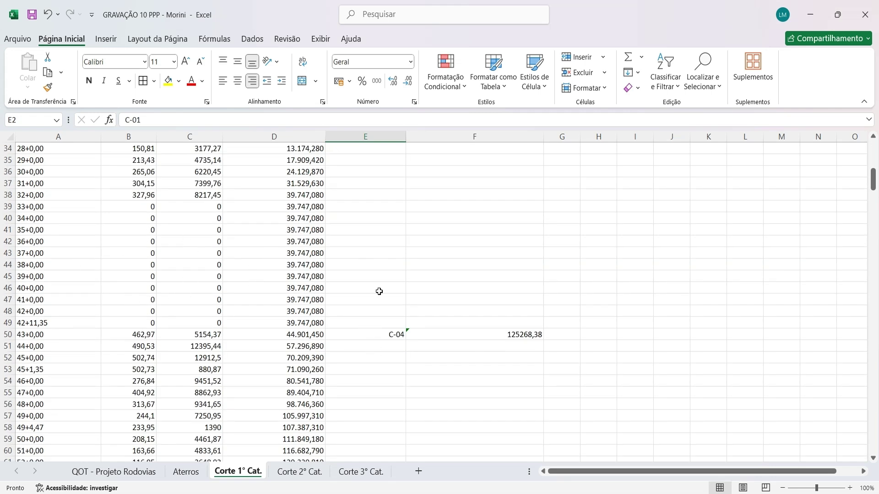
# Step: Look up cut C-03 on the Corte 2° Cat. sheet, then return to the first rows of Corte 1° Cat
pyautogui.click(292, 476)
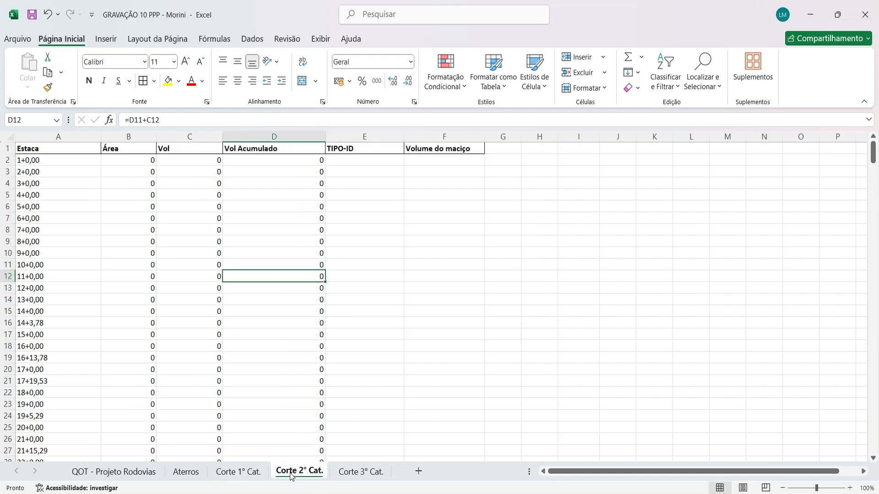
pyautogui.scroll(-9, 226, 234)
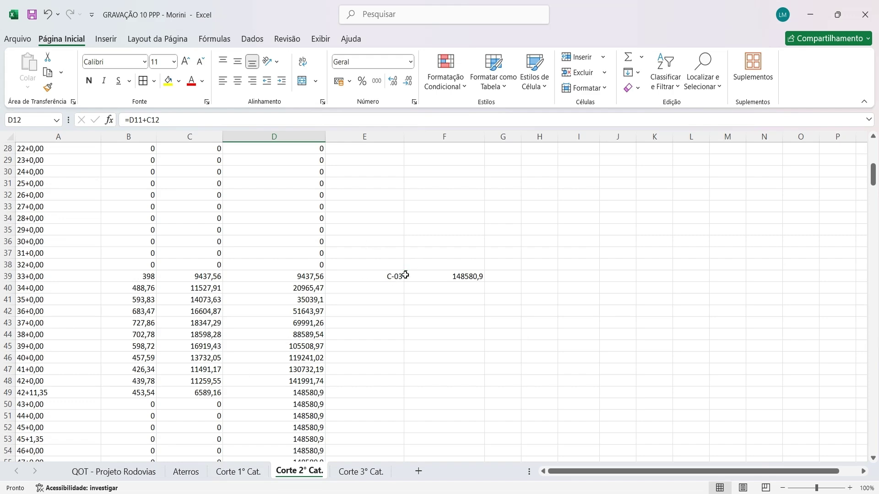
pyautogui.click(238, 472)
pyautogui.scroll(7, 366, 339)
pyautogui.scroll(5, 368, 345)
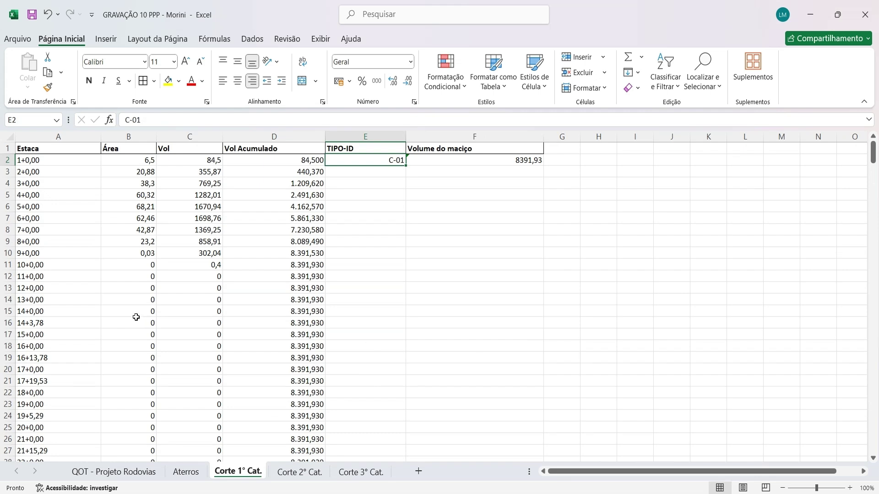
# Step: Examine the origin and destination columns of the Quadro de Orientação da Terraplenagem on the QOT - Projeto Rodovias sheet
pyautogui.click(114, 476)
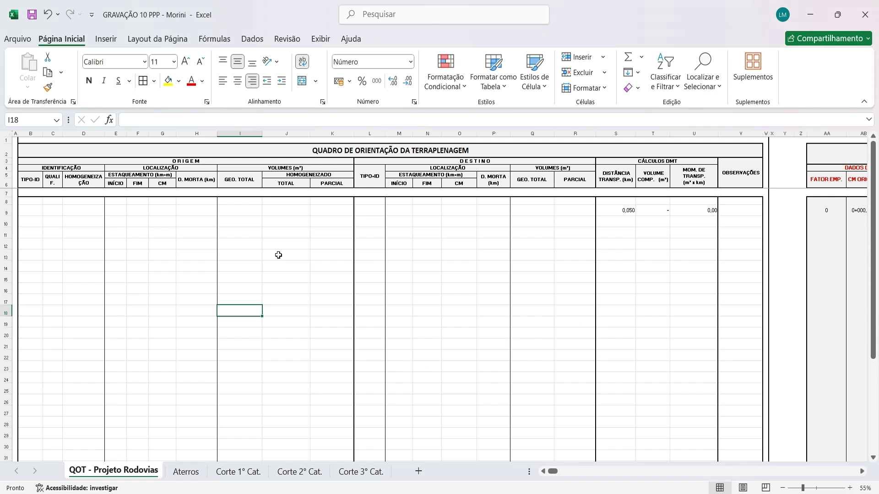
pyautogui.click(220, 259)
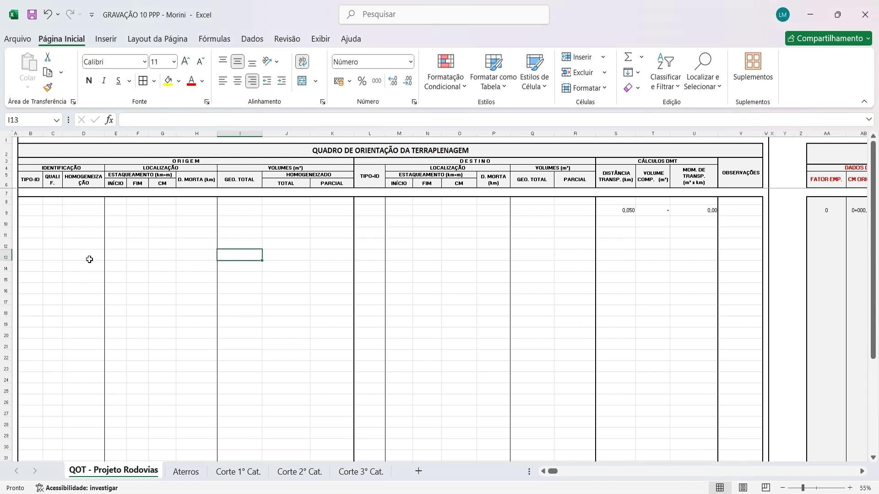
pyautogui.click(28, 214)
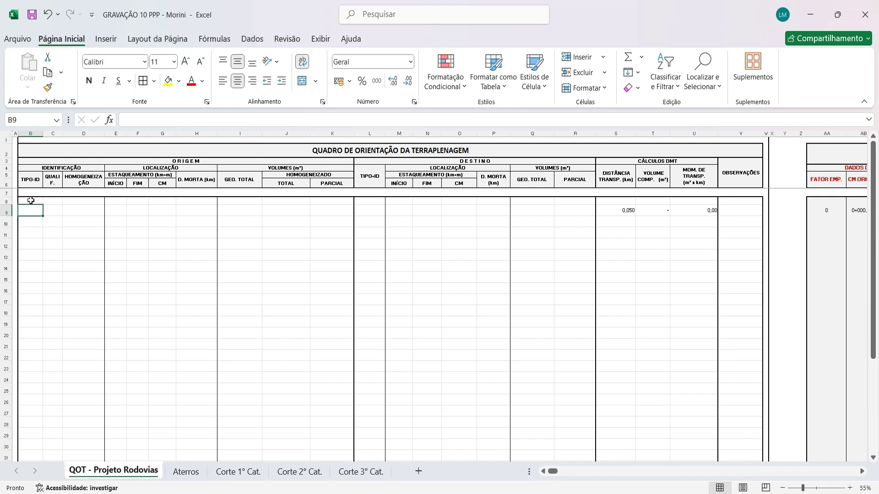
pyautogui.click(30, 200)
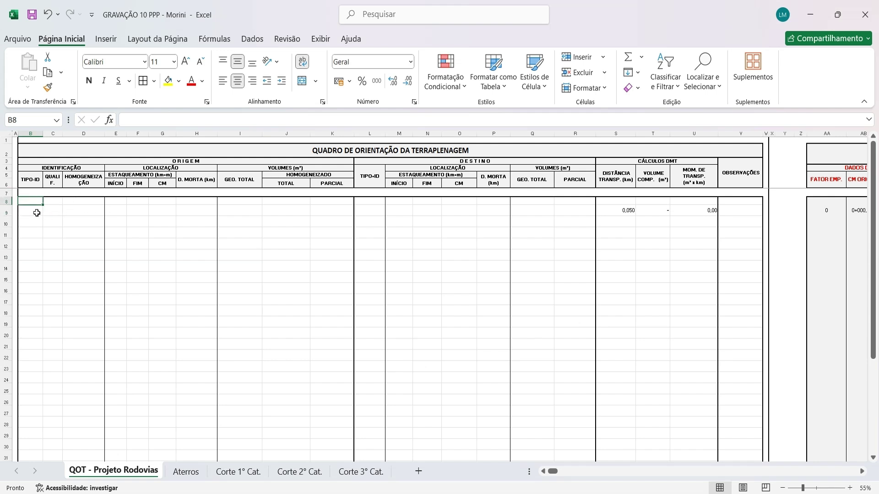
pyautogui.click(36, 211)
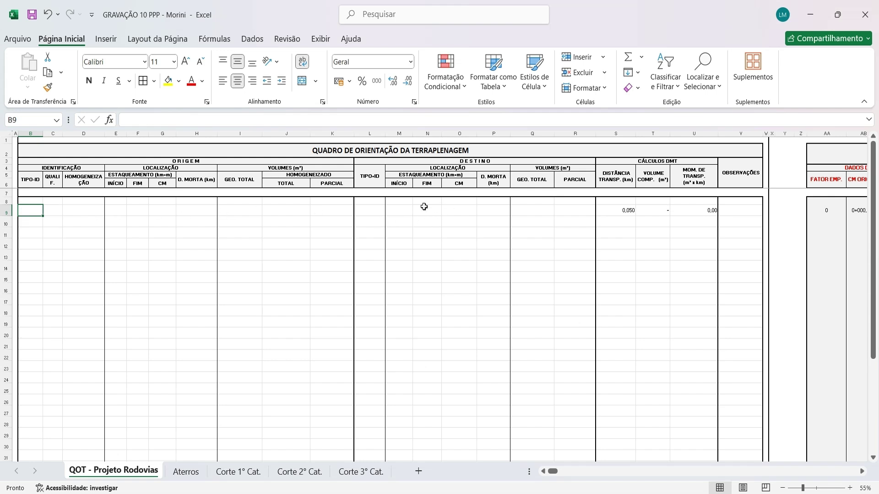
pyautogui.click(455, 162)
pyautogui.click(399, 213)
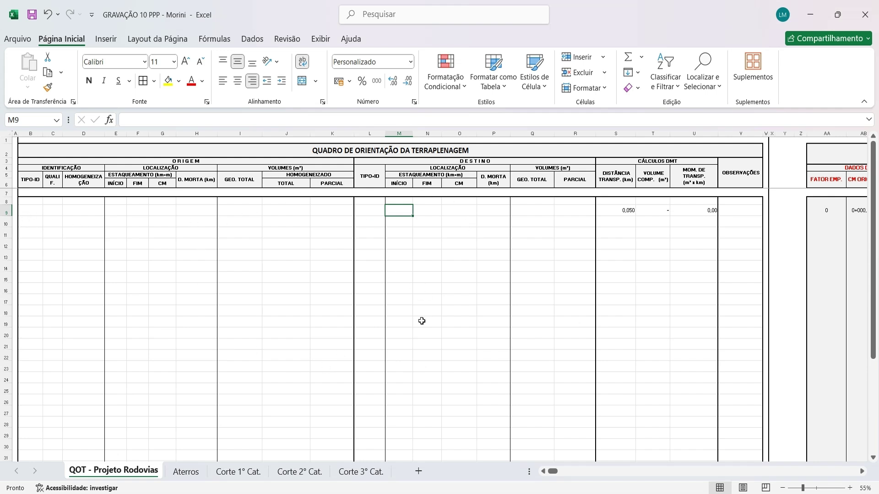
# Step: Copy the C-01 massif volume in cell F2 of the Corte 1° Cat. sheet
pyautogui.click(247, 472)
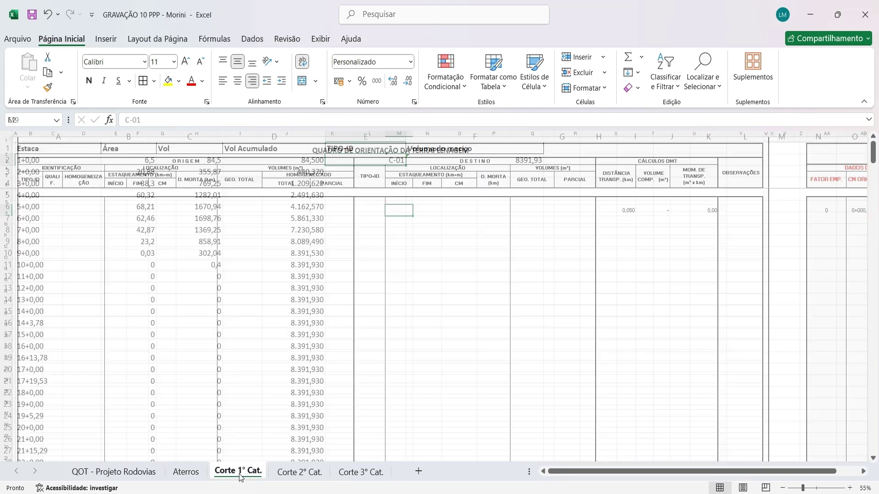
pyautogui.click(465, 204)
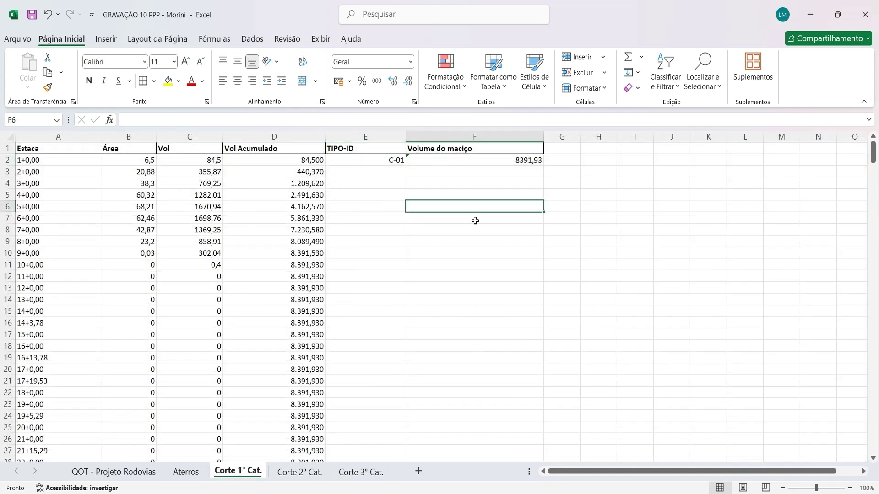
pyautogui.click(499, 163)
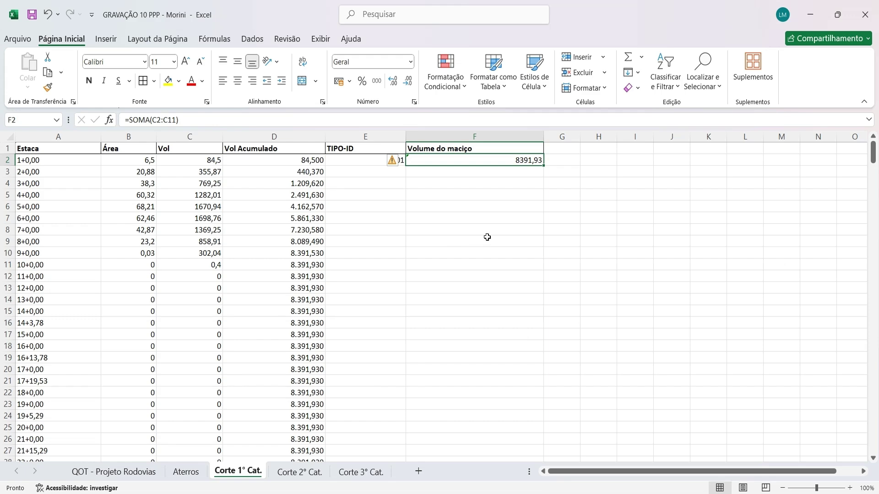
pyautogui.click(463, 207)
pyautogui.click(489, 158)
pyautogui.hotkey('ctrl', 'c')
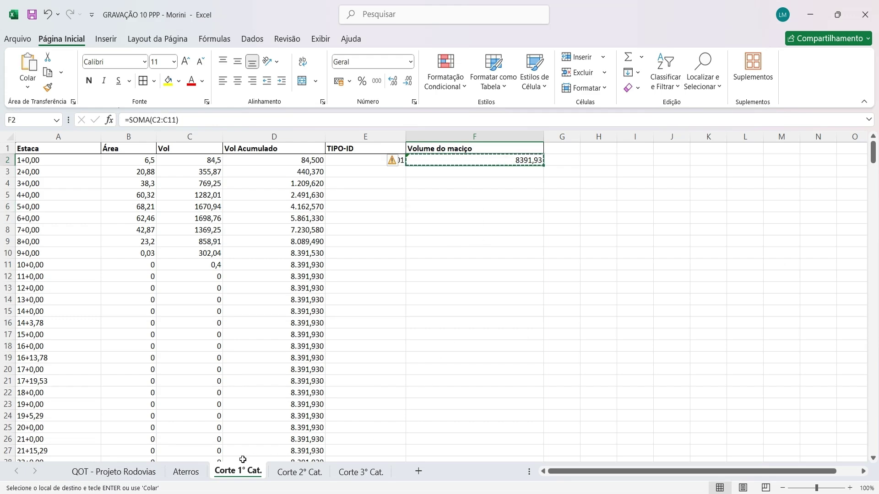
# Step: Paste the copied volume as values only into the origin's homogenized TOTAL cell J9 on the QOT - Projeto Rodovias sheet
pyautogui.click(115, 472)
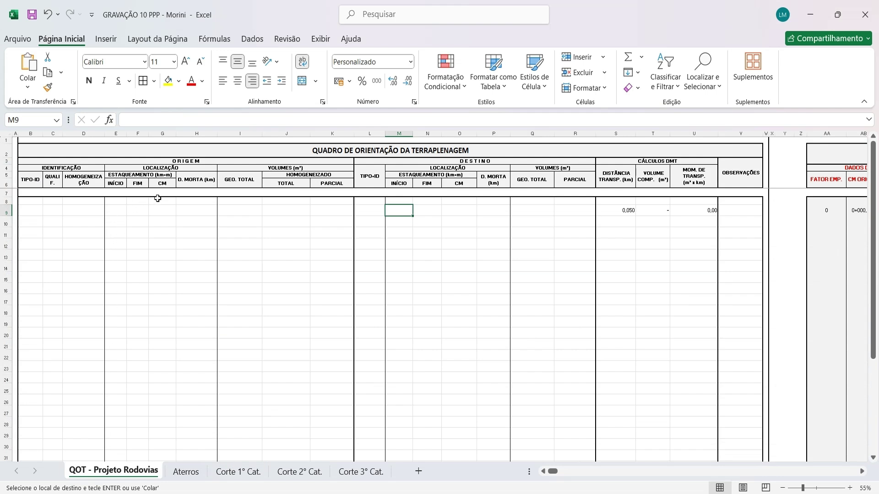
pyautogui.click(239, 214)
pyautogui.click(283, 209)
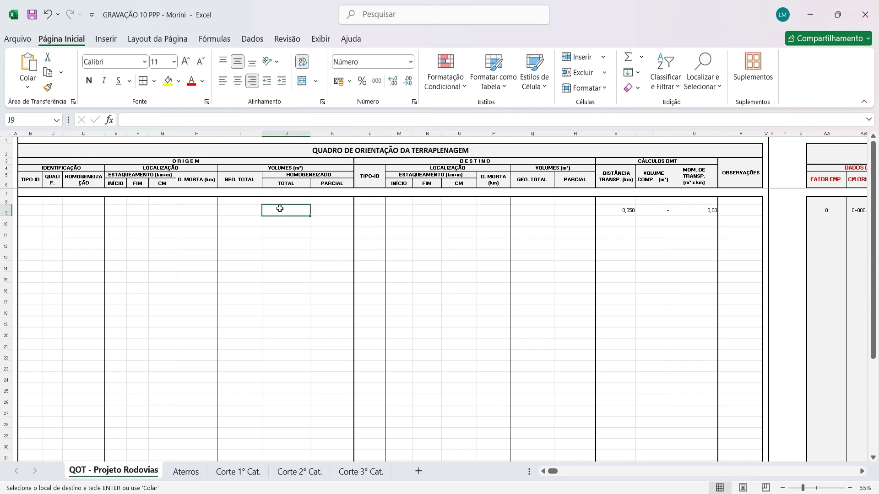
pyautogui.hotkey('ctrl', 'alt', 'v')
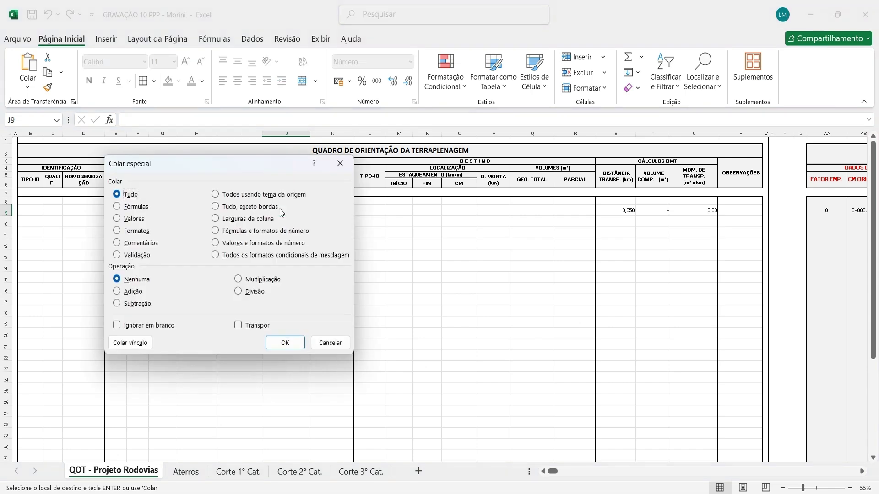
pyautogui.moveTo(268, 162); pyautogui.dragTo(580, 136)
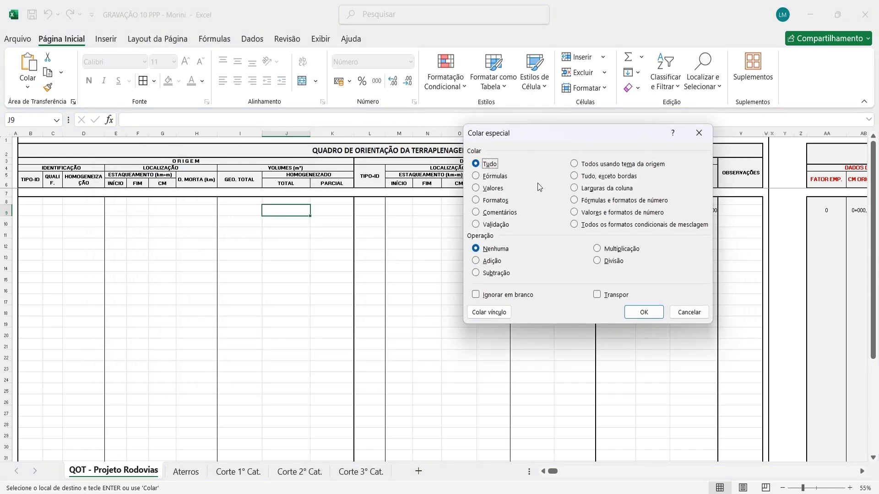
pyautogui.click(481, 186)
pyautogui.click(629, 312)
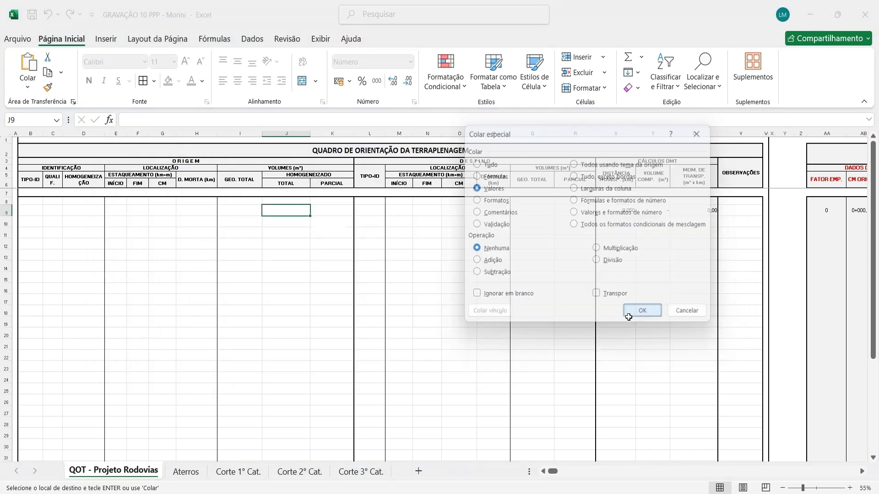
pyautogui.click(294, 224)
pyautogui.press('Up')
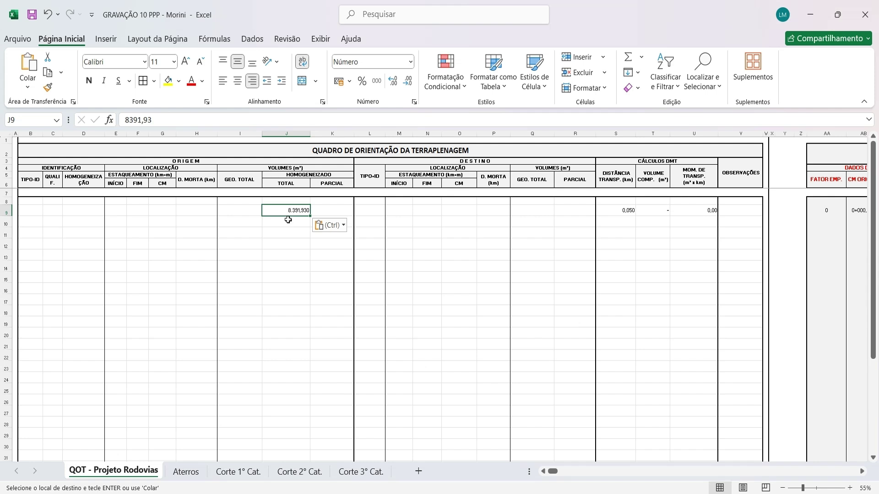
# Step: Enter C-01 as the origin TIPO-ID in row 9 and slightly widen the QUALIF. column
pyautogui.click(23, 213)
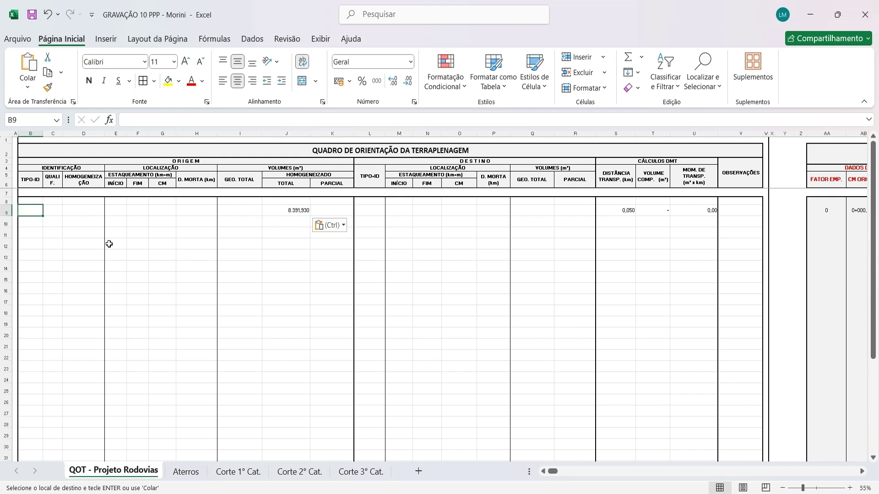
pyautogui.write('C-01')
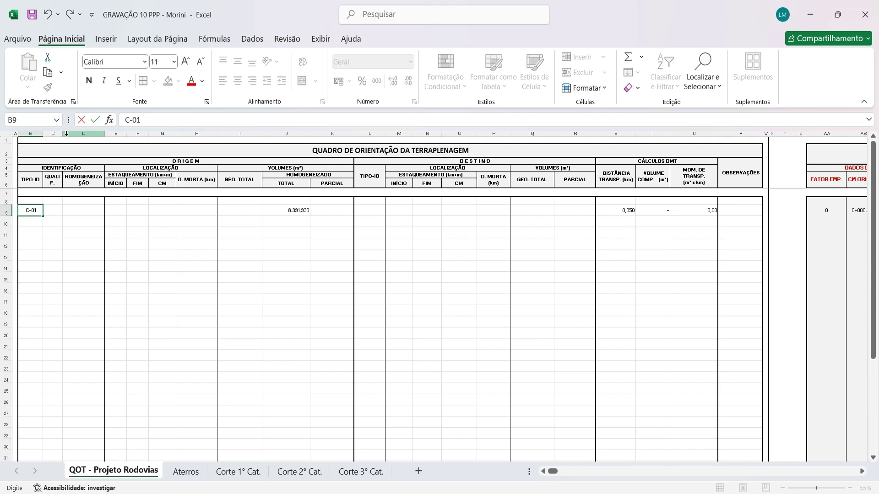
pyautogui.moveTo(62, 134); pyautogui.dragTo(67, 134)
pyautogui.click(61, 168)
# Step: Enter 1° Cat. as the qualification of cut C-01 in cell C9
pyautogui.click(55, 210)
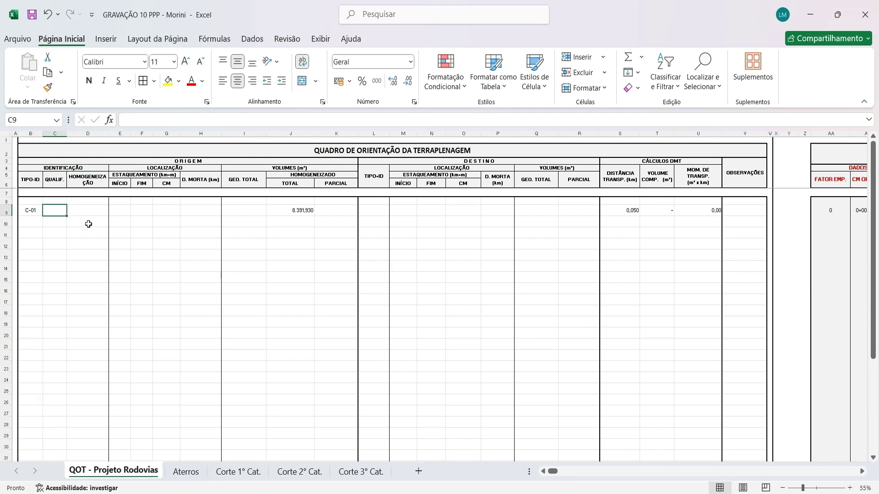
pyautogui.write('!')
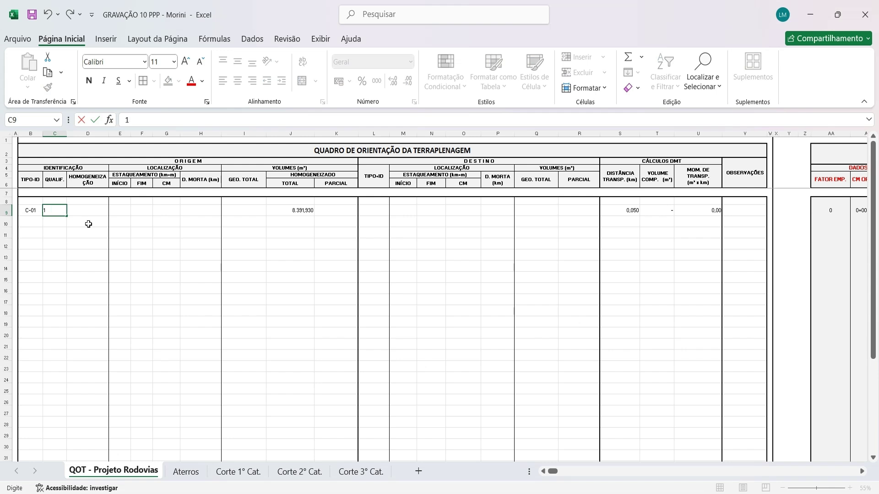
pyautogui.write('° Cat.')
pyautogui.press('Return')
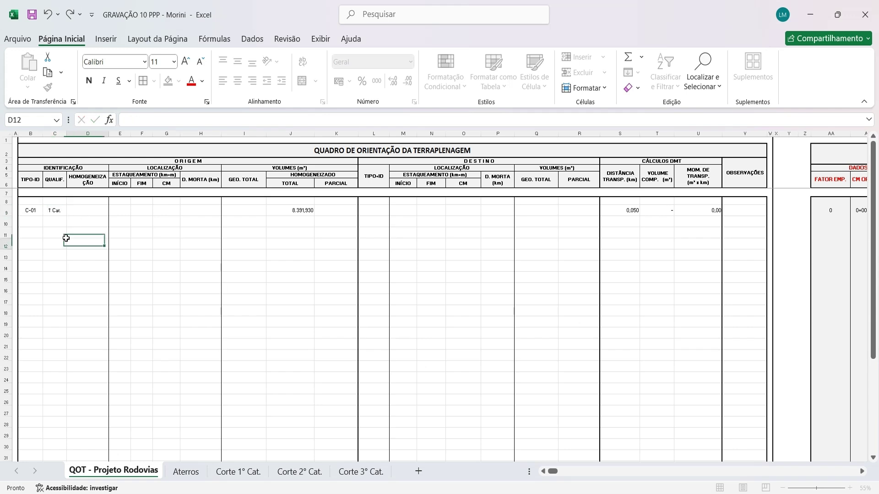
pyautogui.click(54, 211)
pyautogui.keyDown('ctrl'); pyautogui.scroll(1, 53, 213); pyautogui.keyUp('ctrl')
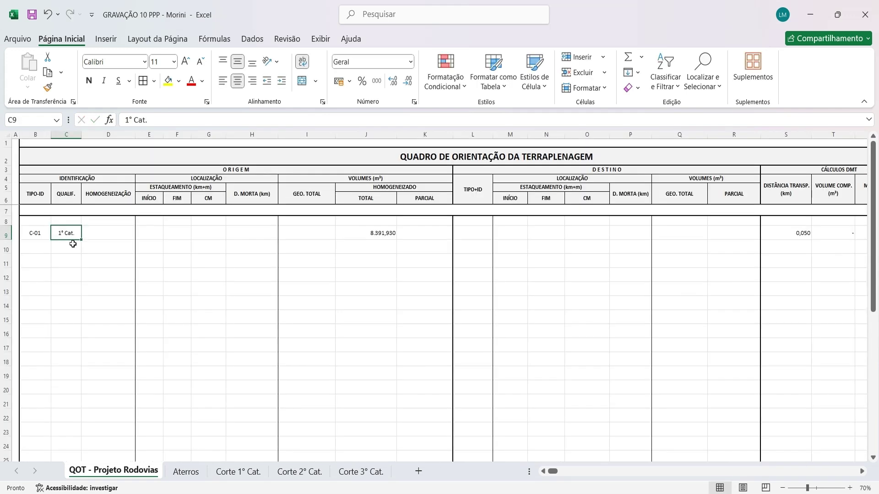
# Step: Give cut C-01 a homogenization factor of 1,3 and a start station (INÍCIO) of 0
pyautogui.click(113, 238)
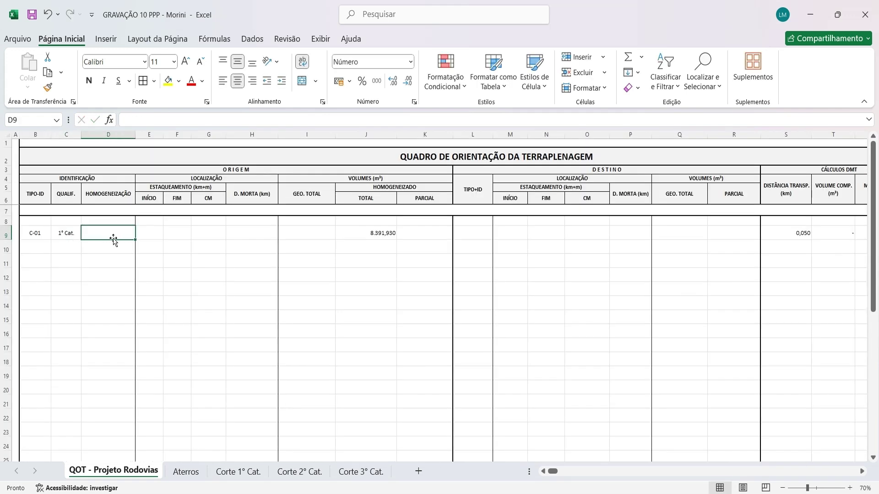
pyautogui.write('1,3')
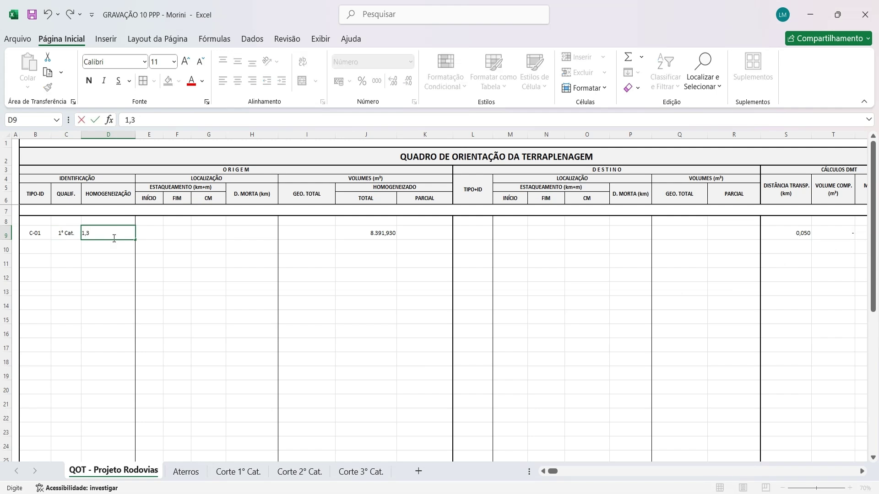
pyautogui.click(175, 257)
pyautogui.click(142, 234)
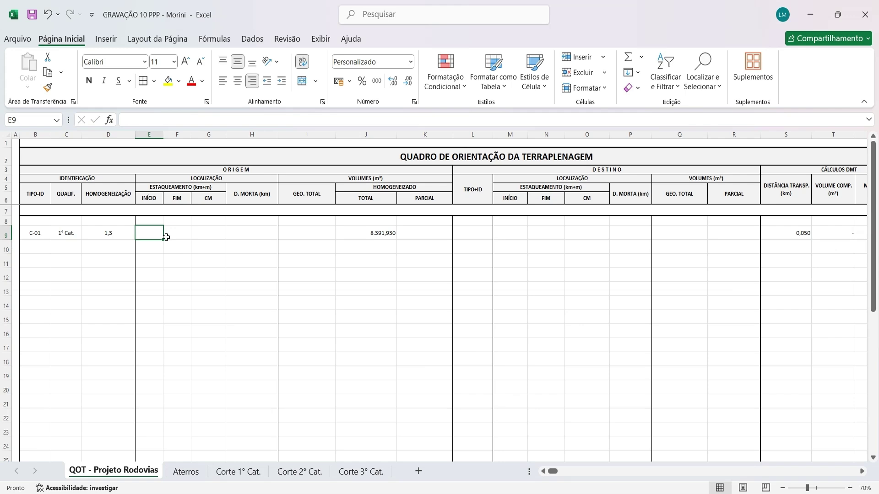
pyautogui.write('0')
pyautogui.press('Return')
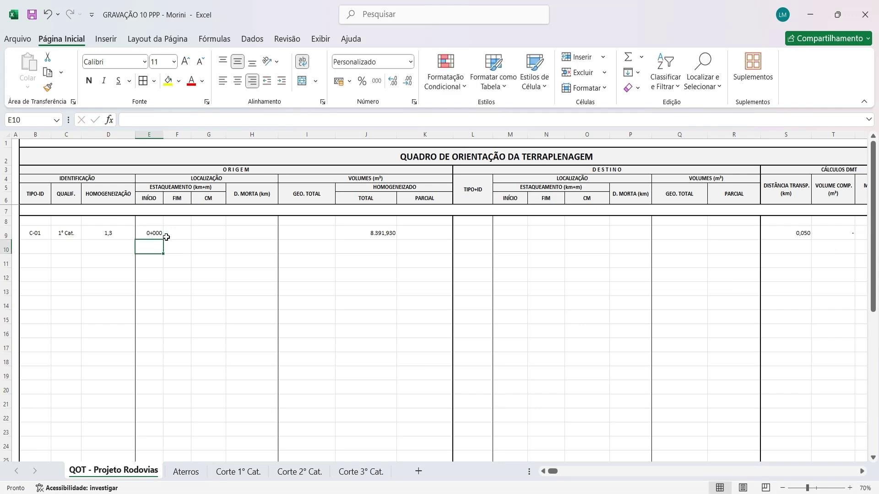
# Step: Look up the first and last stations of C-01 on Corte 1° Cat., then enter 200 as its FIM station in the quadro
pyautogui.click(237, 472)
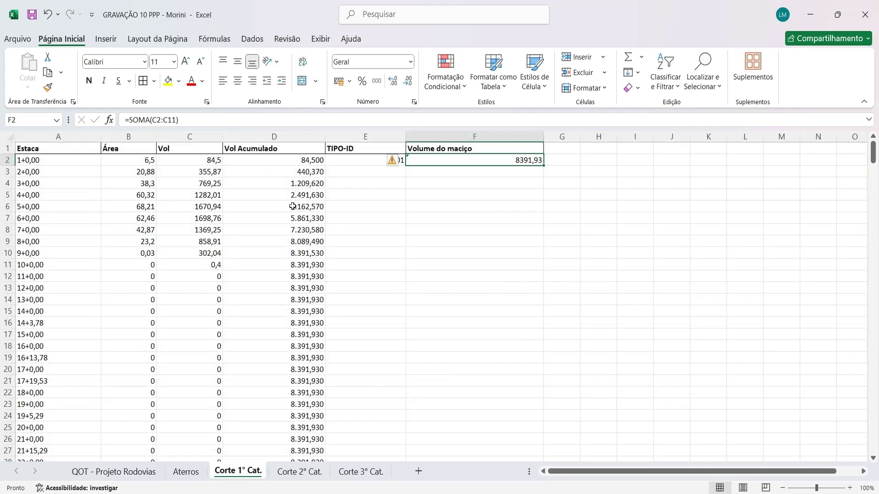
pyautogui.click(73, 159)
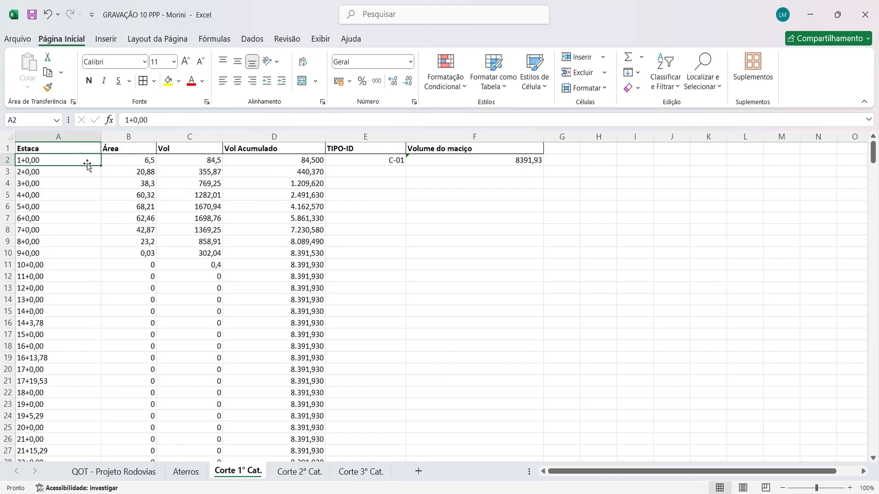
pyautogui.click(71, 262)
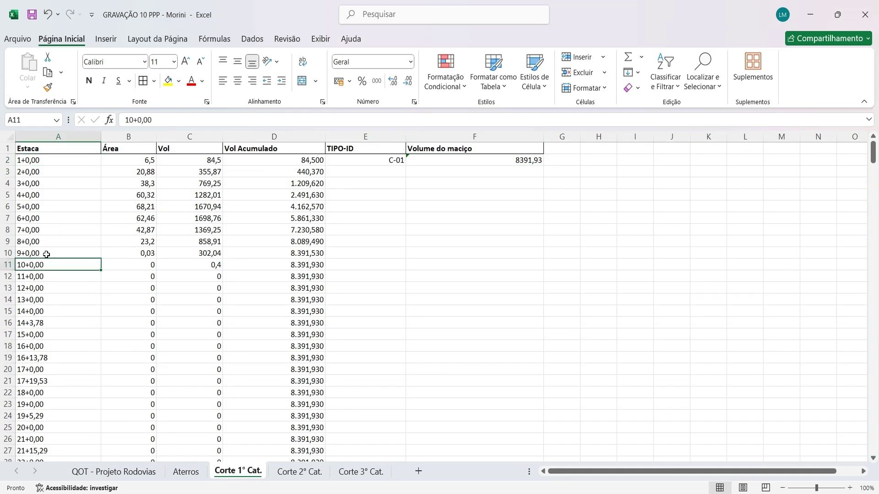
pyautogui.click(50, 254)
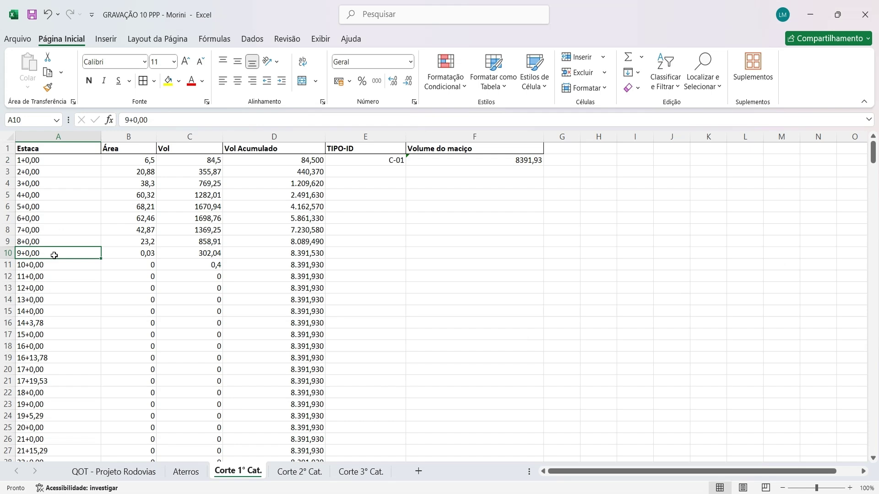
pyautogui.click(47, 267)
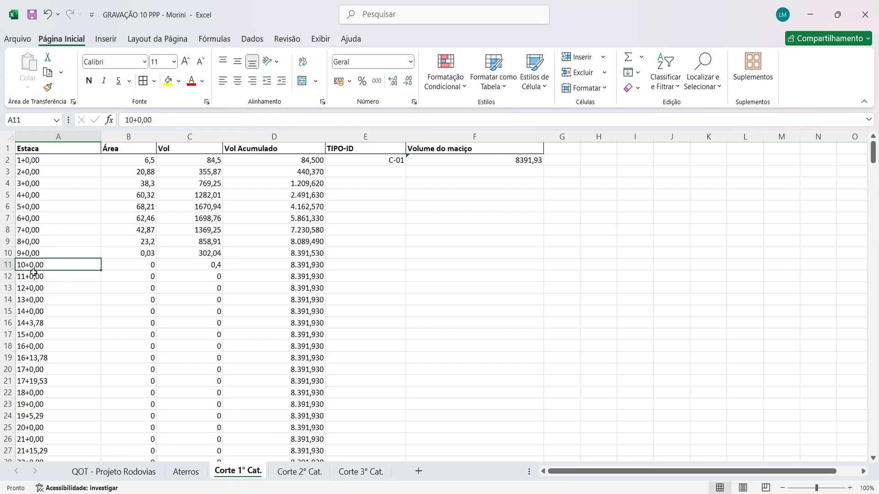
pyautogui.click(111, 478)
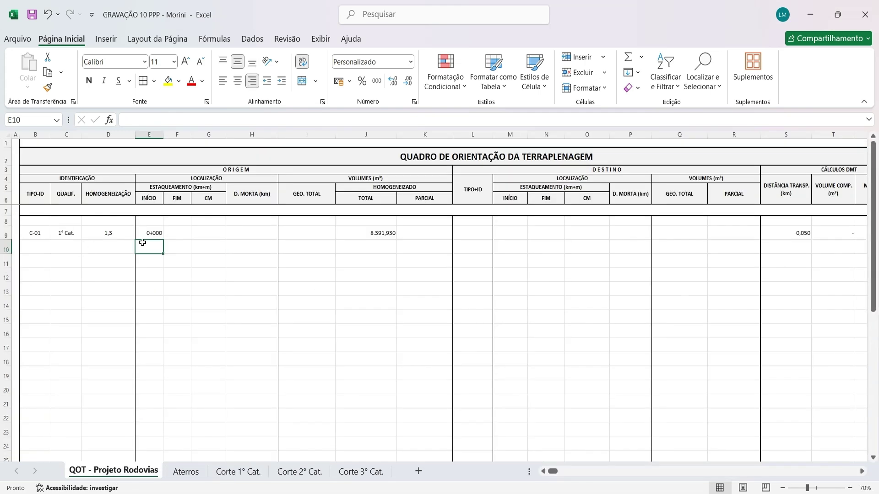
pyautogui.click(170, 236)
pyautogui.write('200')
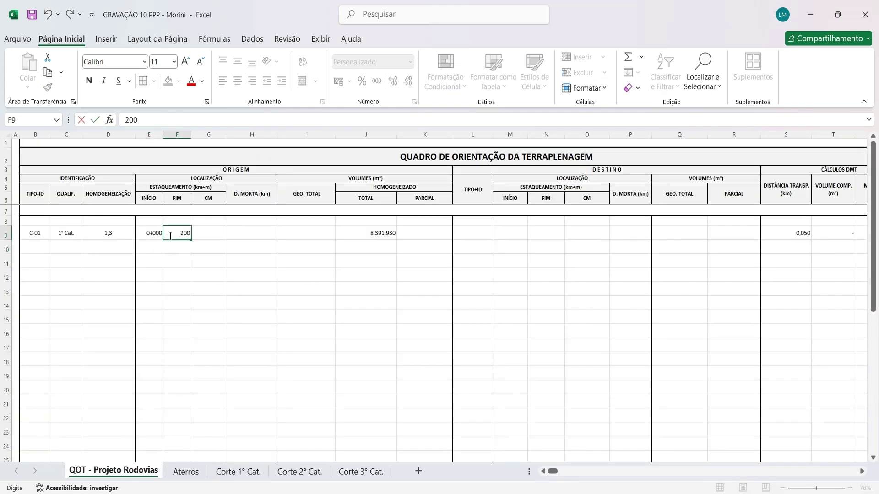
pyautogui.press('Return')
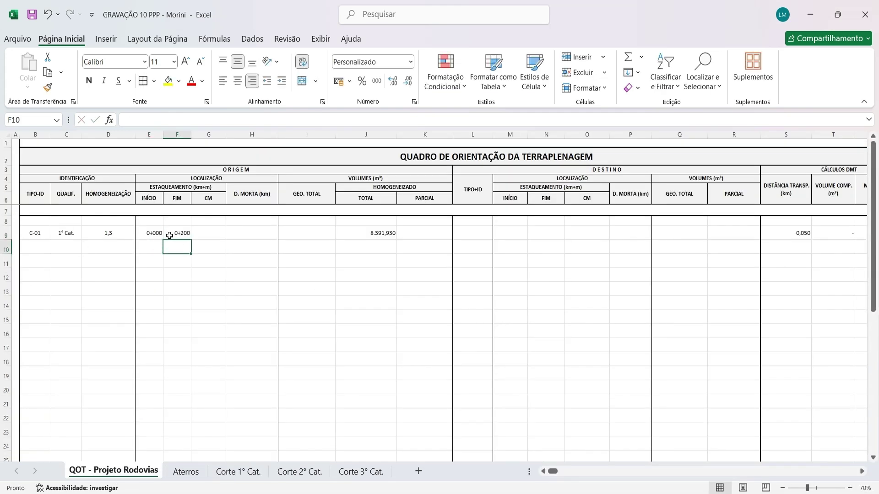
# Step: Calculate the origin's CM for C-01 in cell G9 with the MED function of its INÍCIO and FIM cells, E9 and F9
pyautogui.click(207, 233)
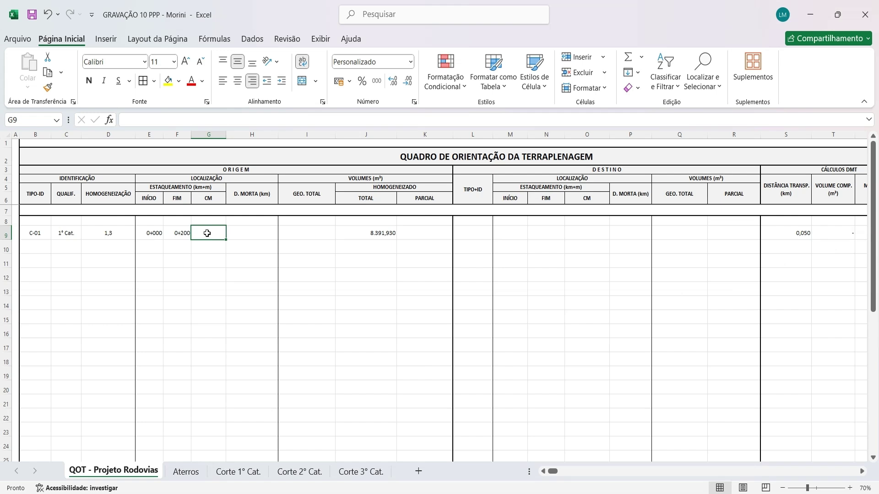
pyautogui.write('=med(')
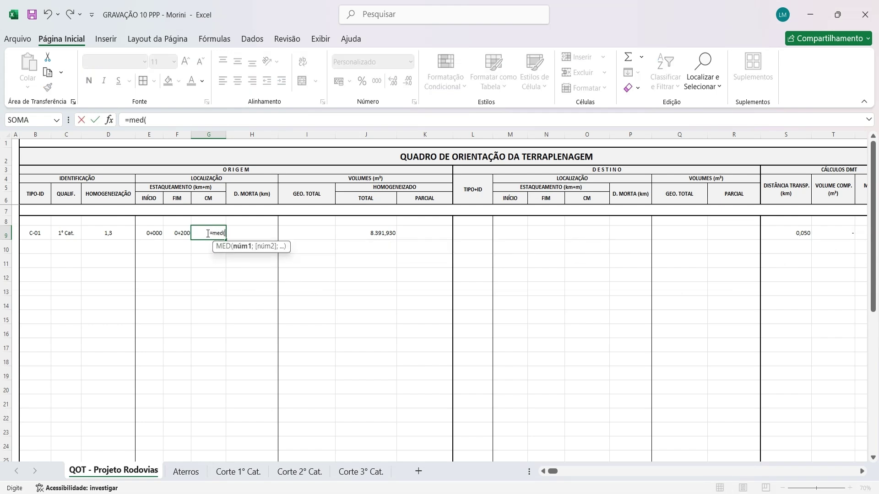
pyautogui.click(153, 235)
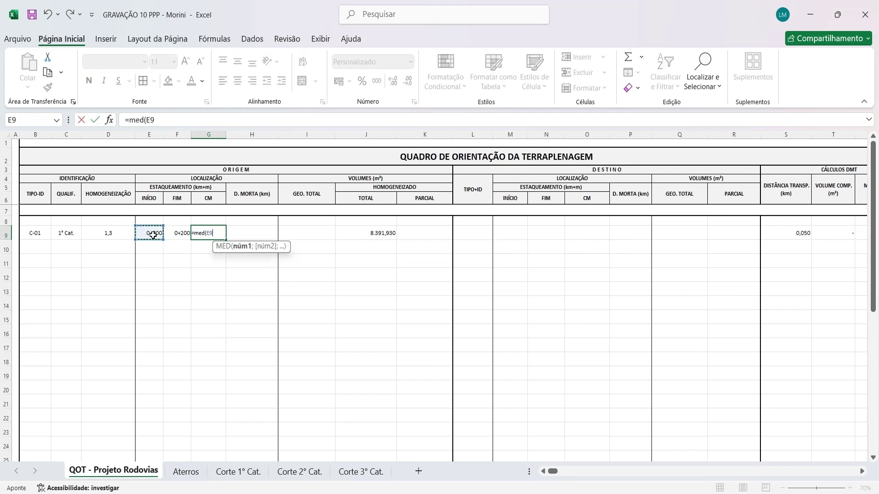
pyautogui.write(';')
pyautogui.click(185, 234)
pyautogui.hotkey('shift', 'Return')
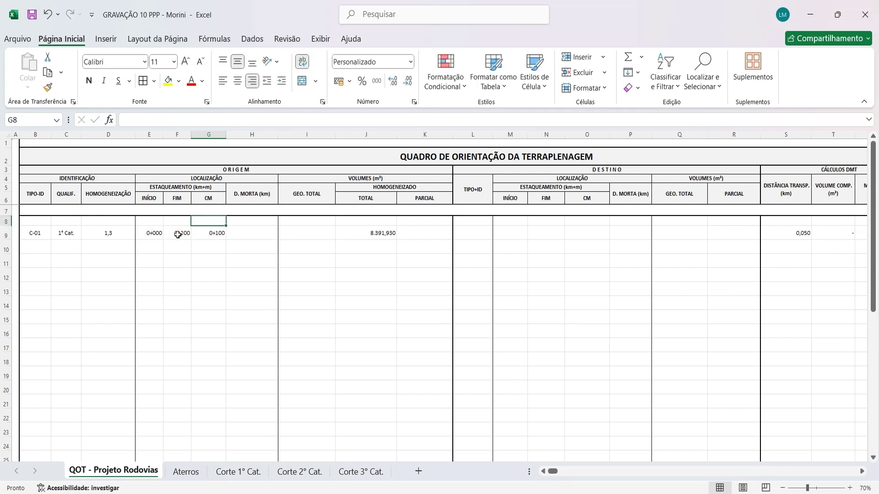
# Step: Check the CM formula of C-01 and go over its D. MORTA and GEO. TOTAL cells
pyautogui.click(216, 233)
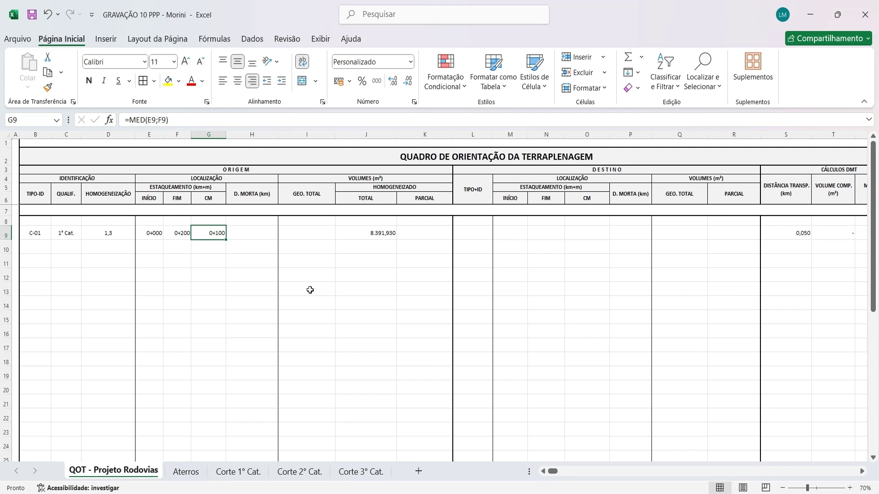
pyautogui.click(269, 234)
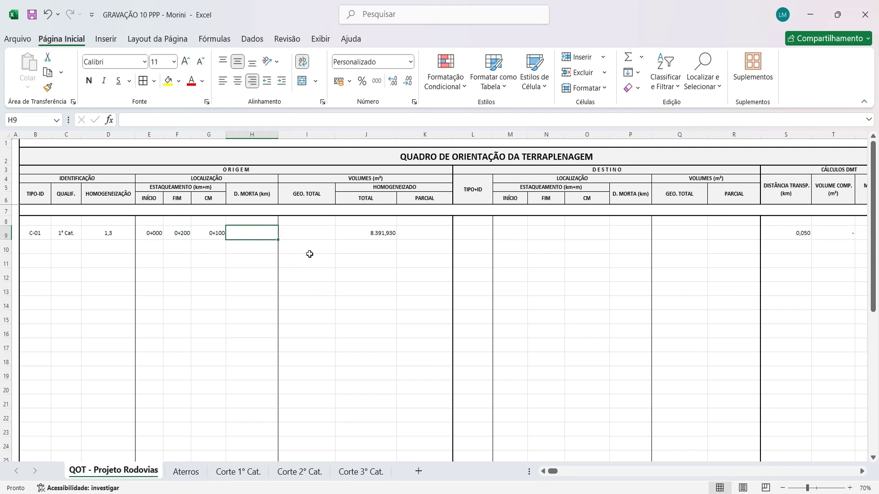
pyautogui.click(317, 233)
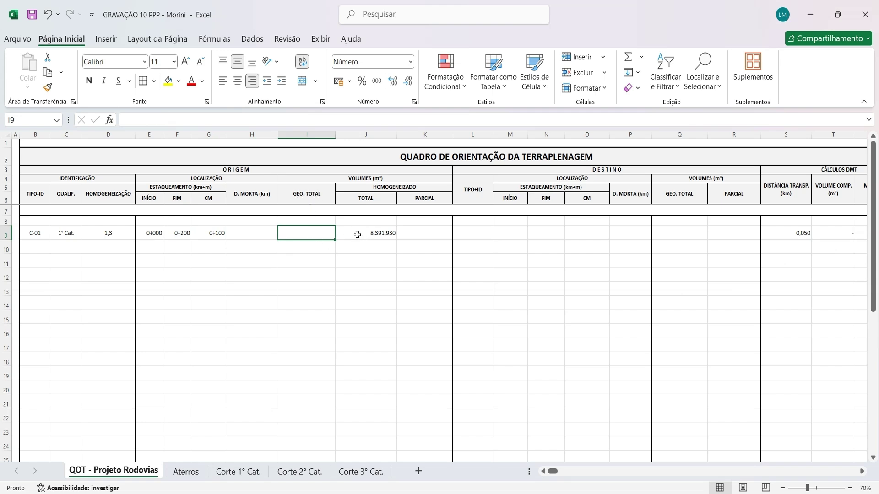
# Step: Calculate C-01's GEO. TOTAL volume in I9 by multiplying its homogenized TOTAL in J9 by 1,3, and check the formula
pyautogui.write('=')
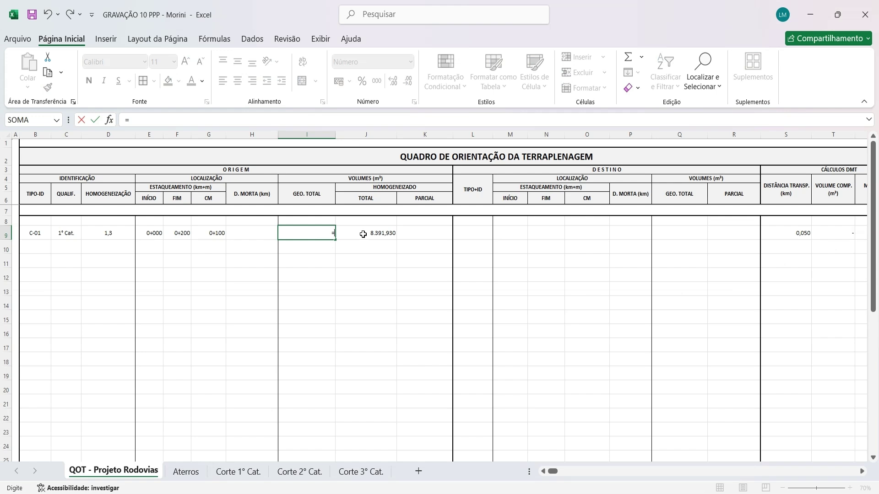
pyautogui.click(369, 233)
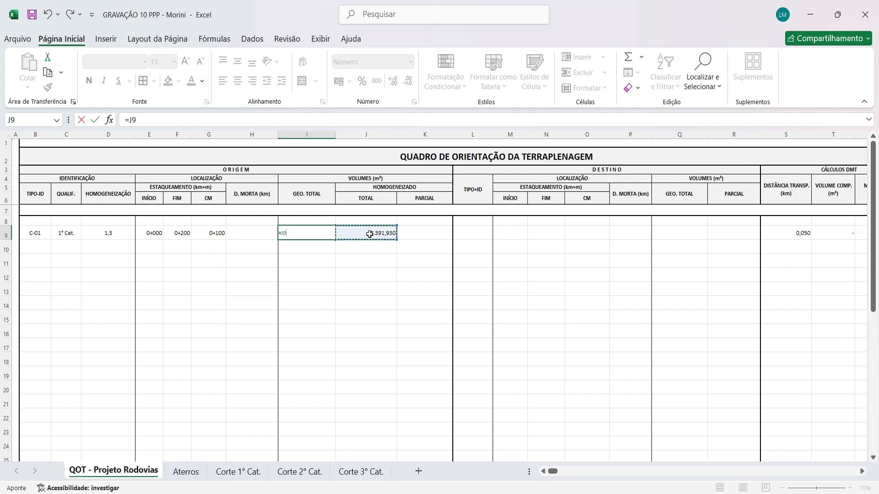
pyautogui.click(295, 230)
pyautogui.press('Return')
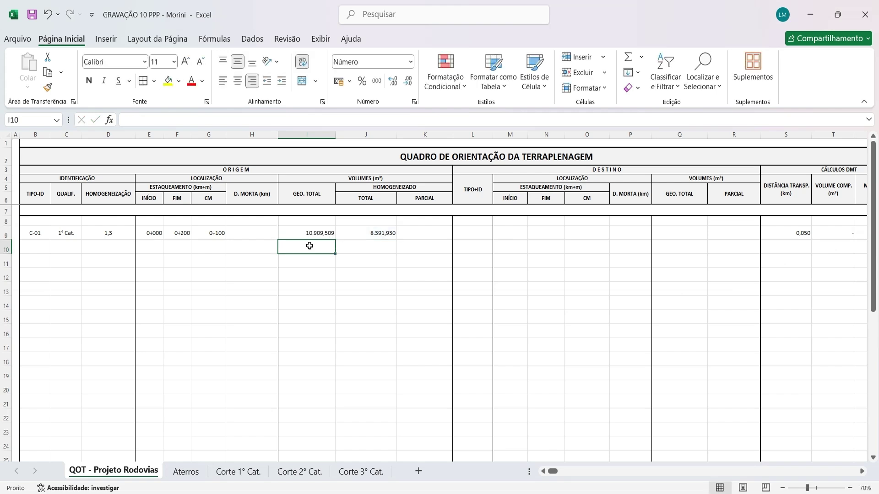
pyautogui.click(322, 234)
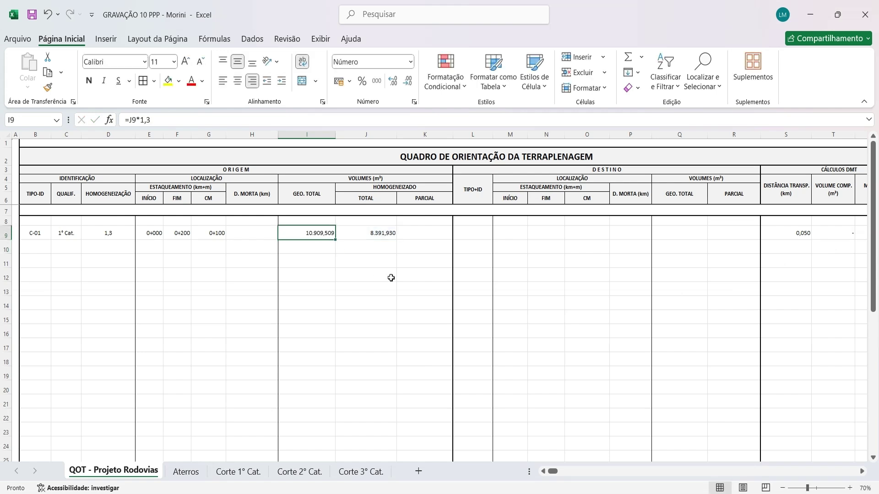
pyautogui.click(384, 226)
pyautogui.click(407, 232)
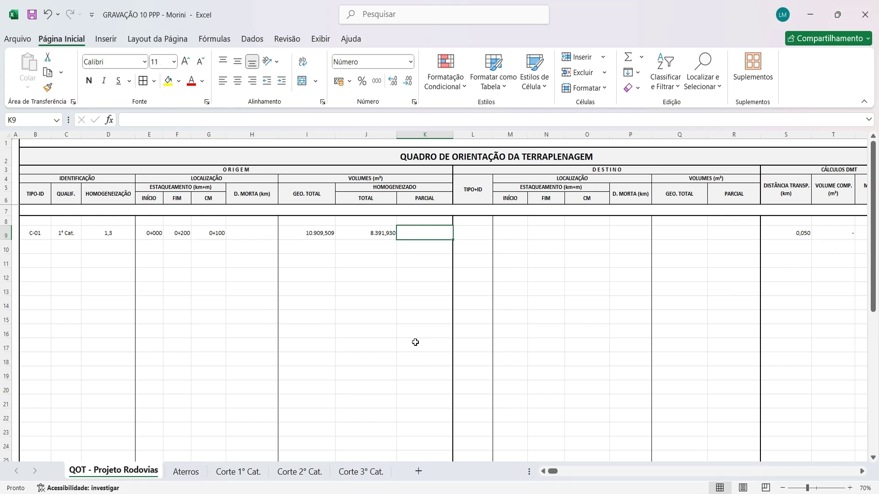
pyautogui.click(476, 239)
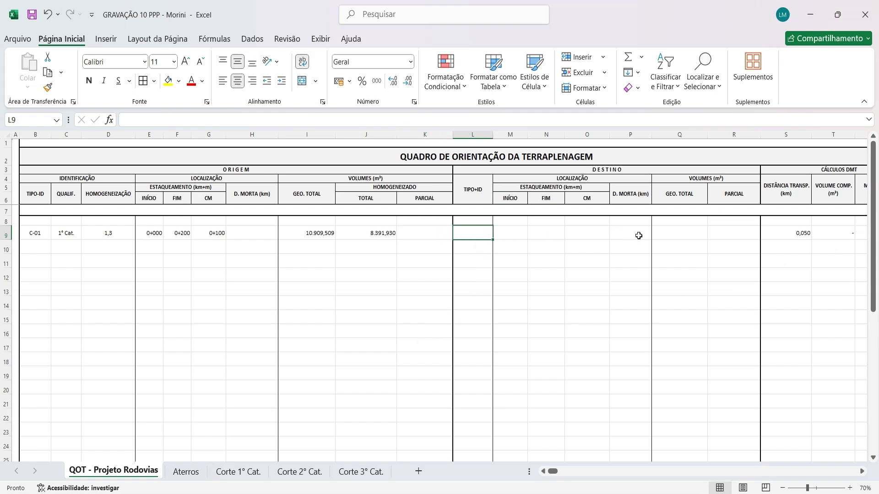
# Step: Copy the Volume do maciço of embankment AS-01 from the Aterros sheet and paste only its value into the destination's GEO. TOTAL cell, Q9
pyautogui.click(186, 472)
pyautogui.scroll(20, 355, 387)
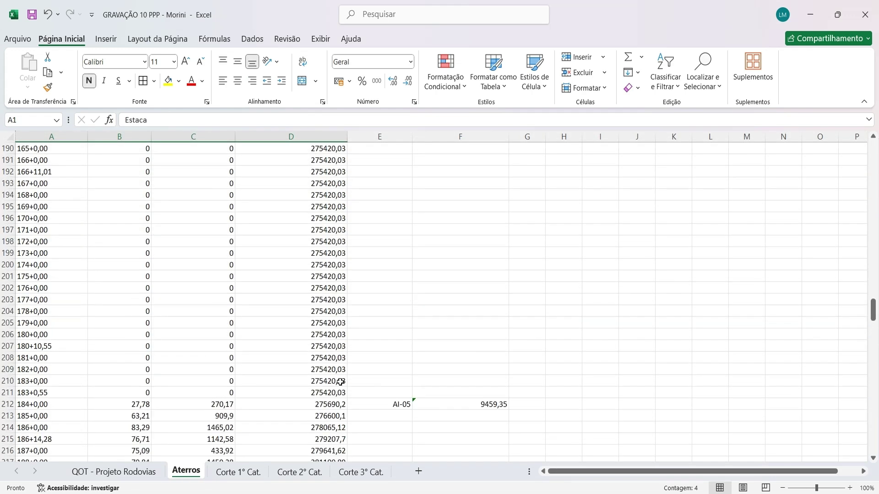
pyautogui.scroll(20, 366, 368)
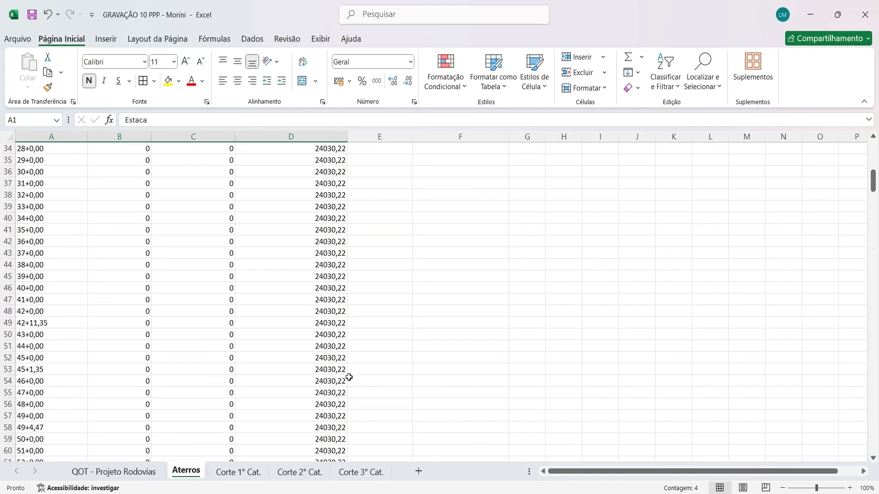
pyautogui.click(404, 190)
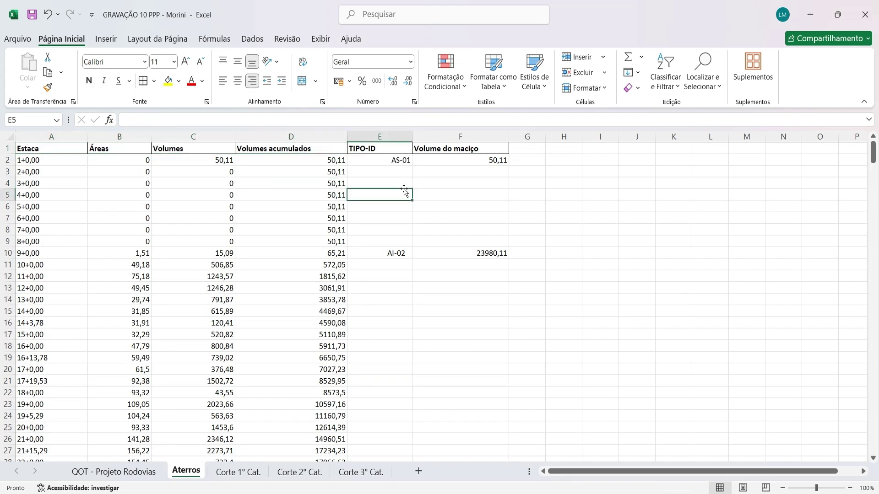
pyautogui.click(401, 162)
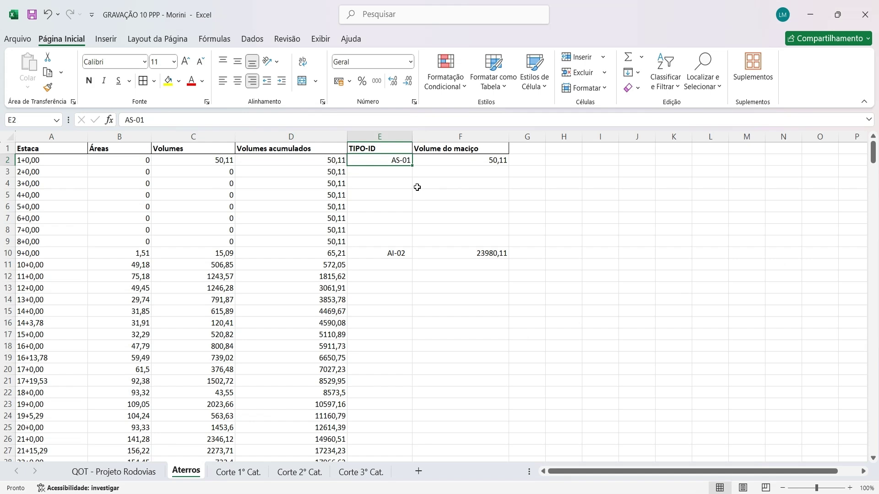
pyautogui.click(488, 162)
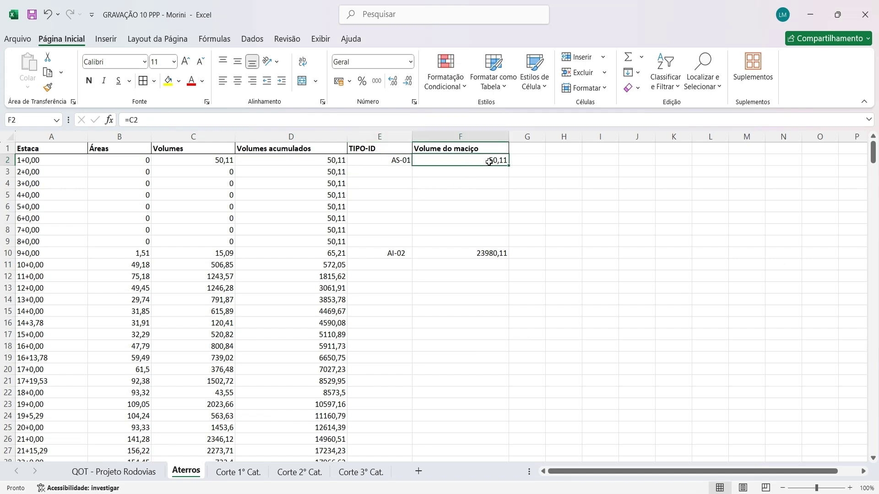
pyautogui.hotkey('ctrl', 'c')
pyautogui.click(114, 472)
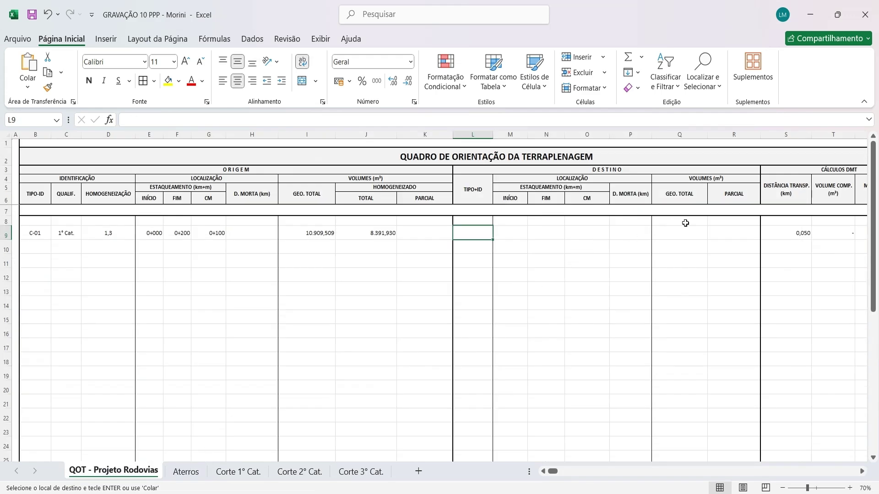
pyautogui.click(686, 233)
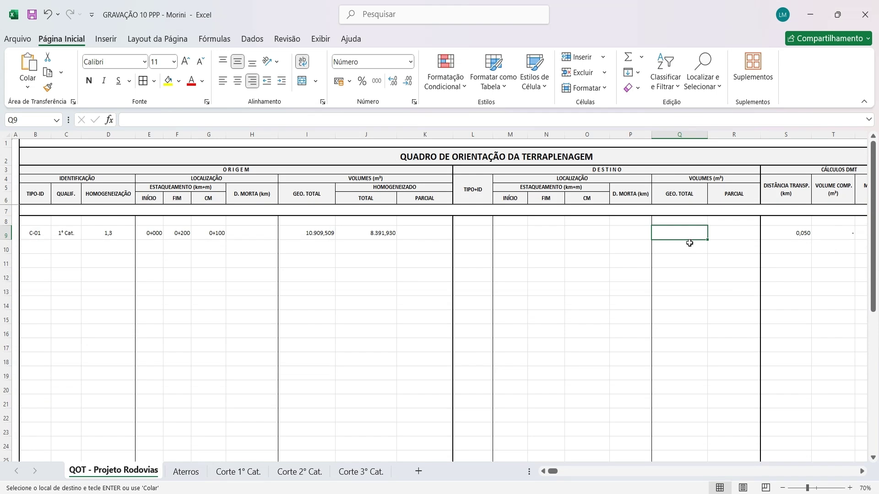
pyautogui.hotkey('ctrl', 'alt', 'v')
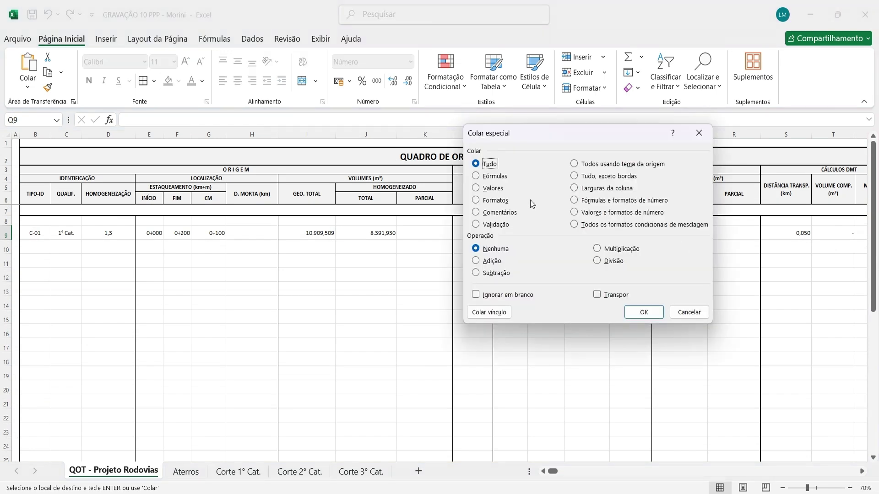
pyautogui.press('v')
pyautogui.click(660, 317)
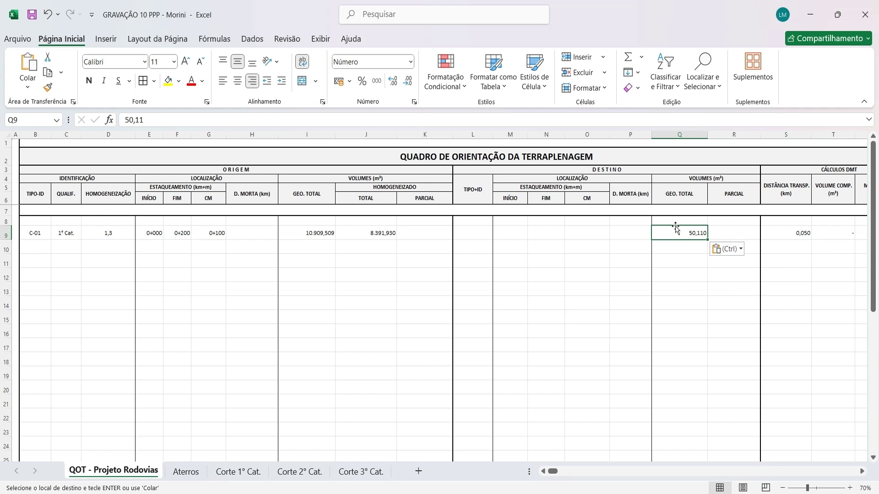
# Step: Identify the destination of C-01 as AS-01 in its TIPO+ID cell, L9
pyautogui.click(473, 228)
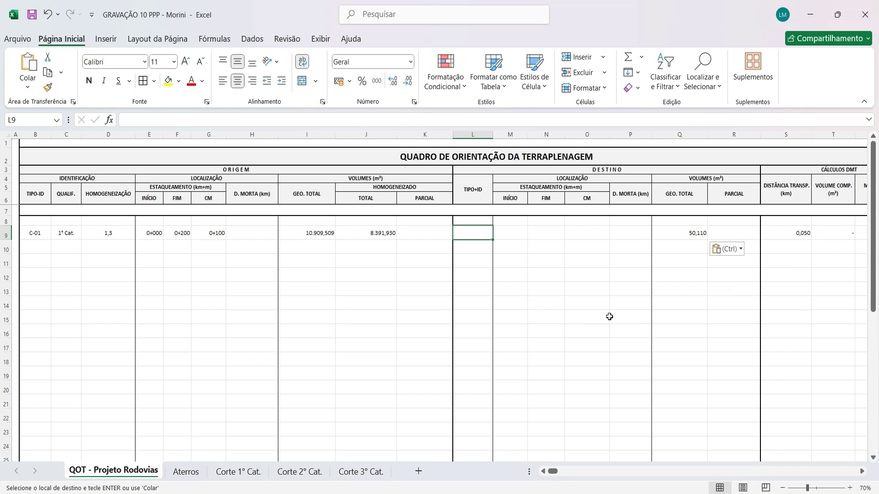
pyautogui.write('AS')
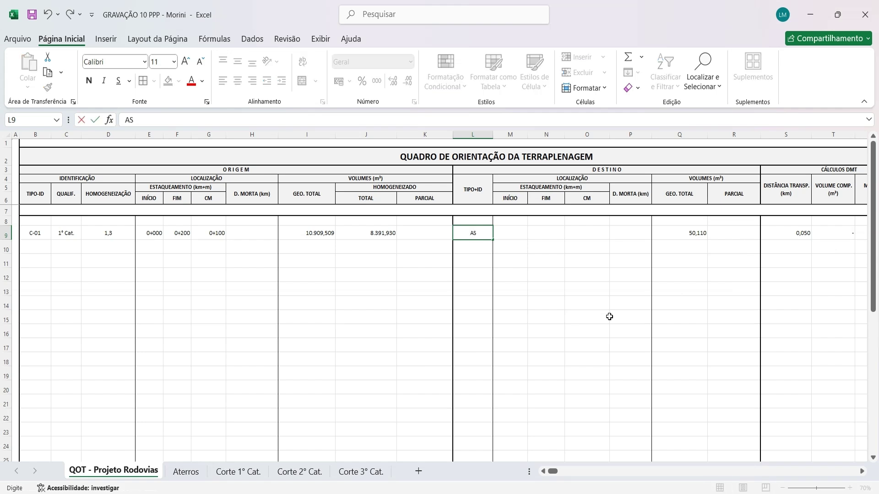
pyautogui.write('-01')
# Step: Look up the stations of AS-01 on Aterros and enter 0 as its INÍCIO and 20 as its FIM in the quadro
pyautogui.click(508, 232)
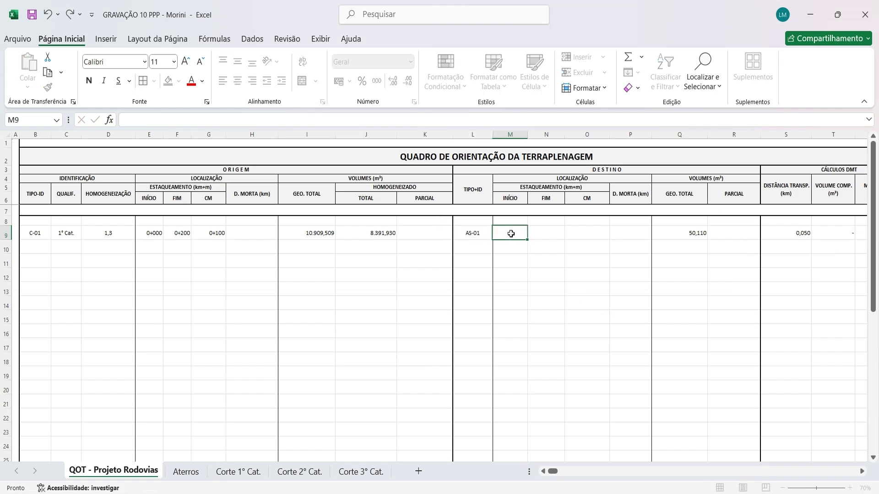
pyautogui.click(186, 472)
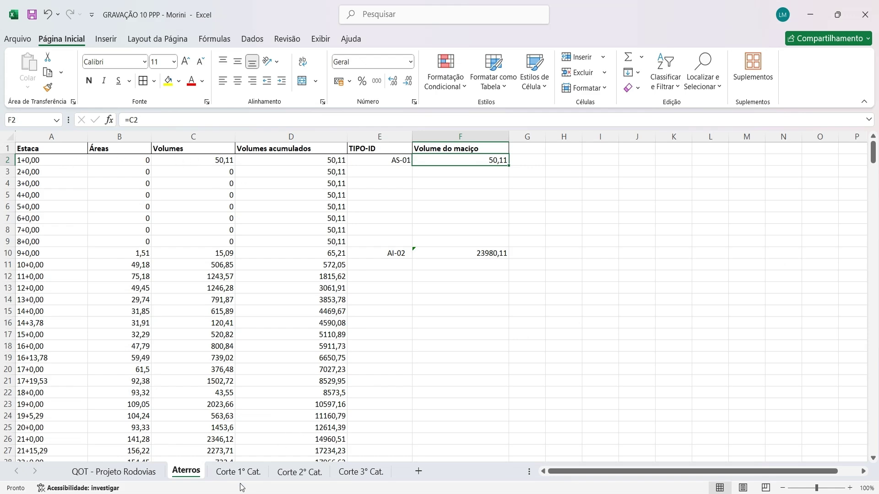
pyautogui.click(113, 472)
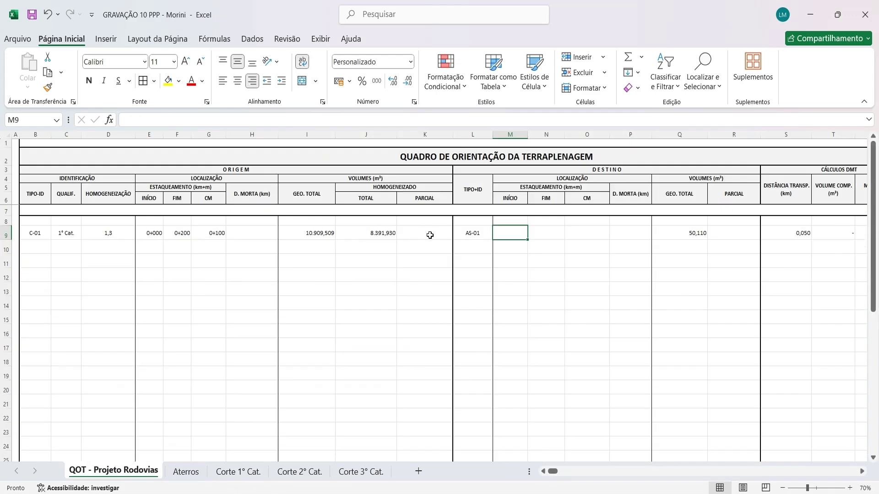
pyautogui.write('0')
pyautogui.click(547, 233)
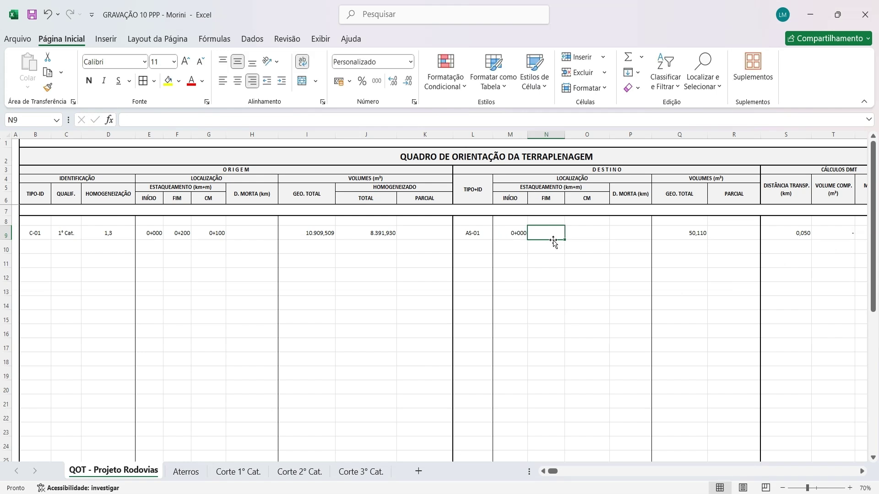
pyautogui.write('20')
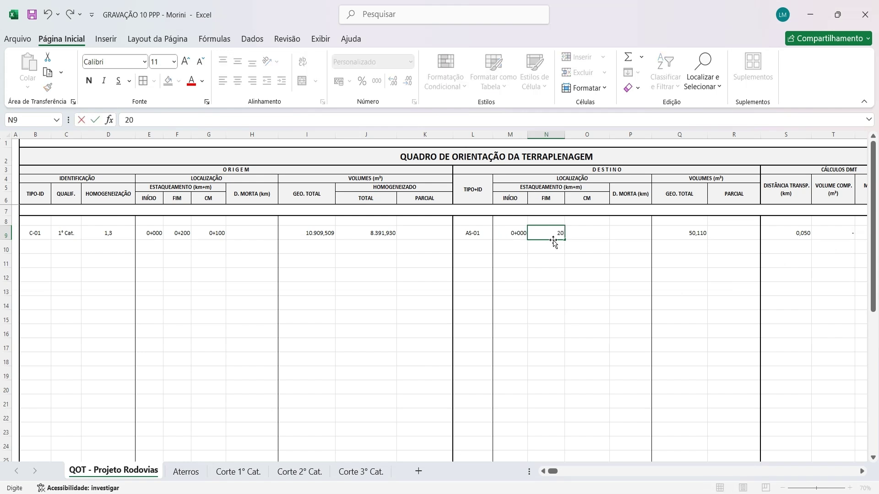
pyautogui.press('Return')
# Step: Calculate the destination's CM for AS-01 in O9 with the MED function of M9 and N9, and check the formula
pyautogui.click(586, 229)
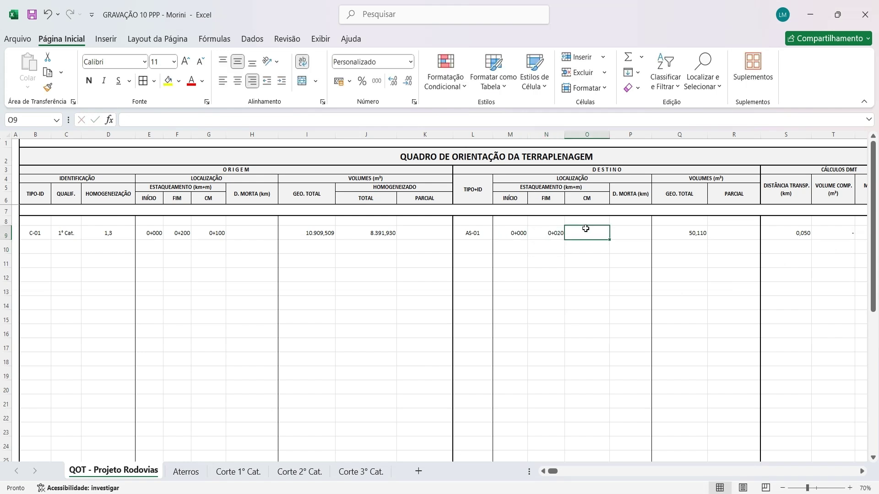
pyautogui.write('=med')
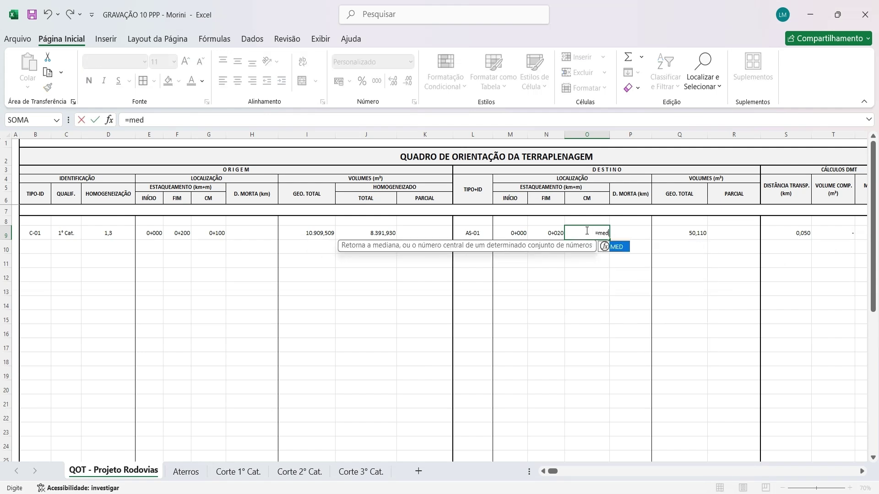
pyautogui.write('(')
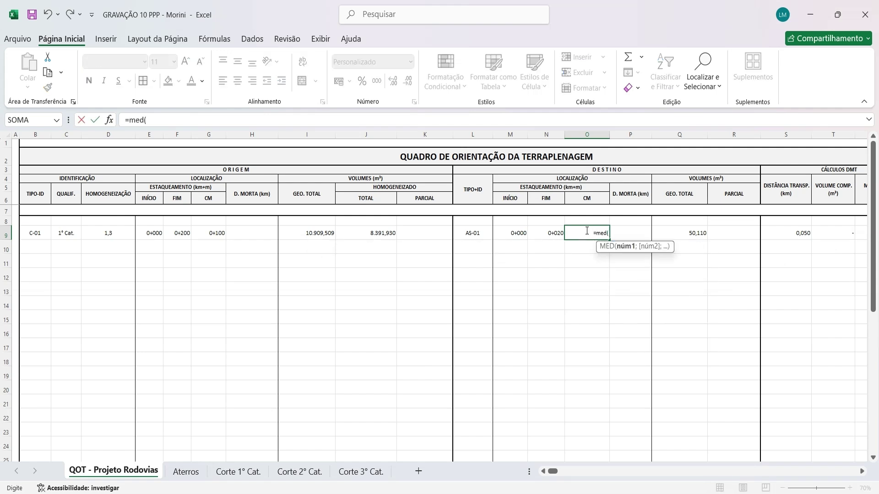
pyautogui.click(504, 233)
pyautogui.write(';')
pyautogui.click(543, 233)
pyautogui.write(')')
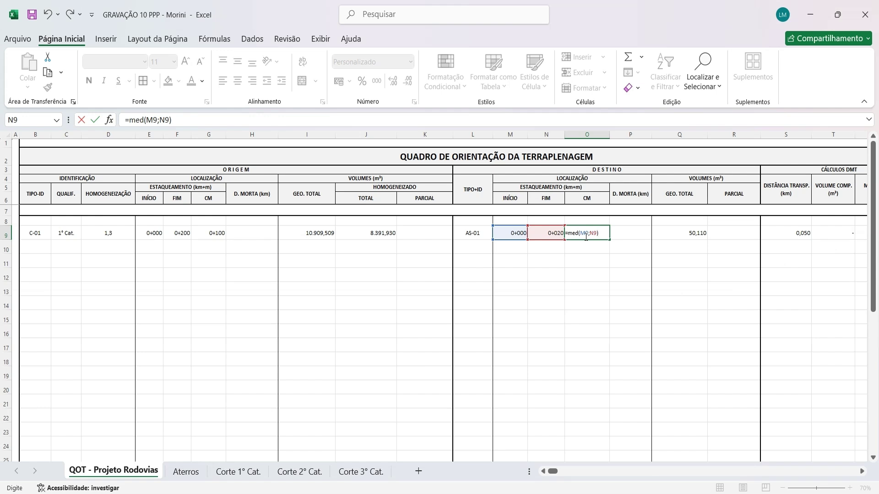
pyautogui.press('Return')
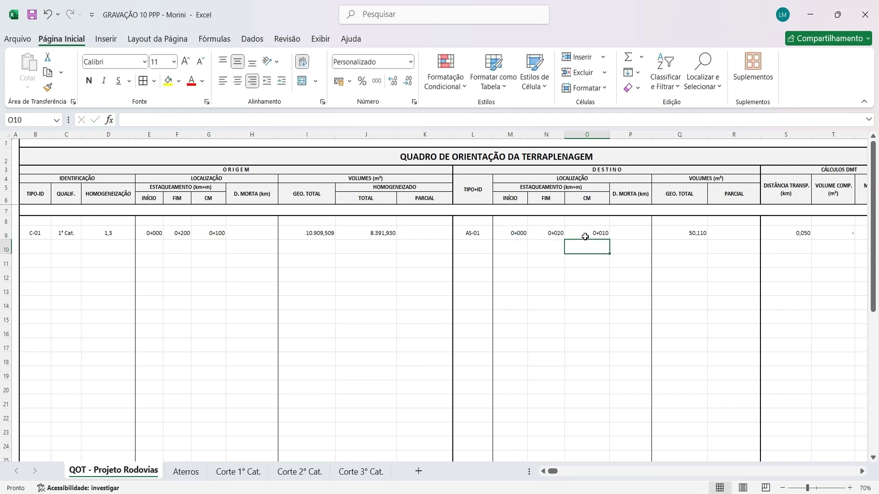
pyautogui.click(591, 231)
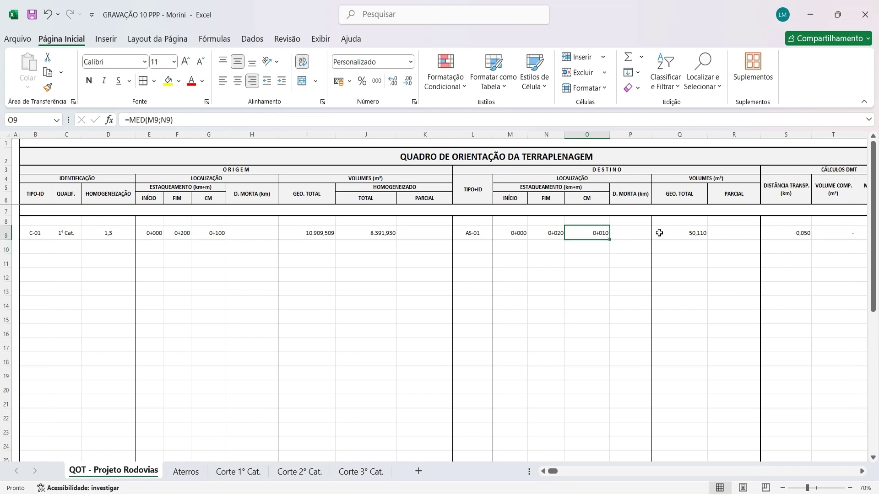
# Step: Compare AS-01's GEO. TOTAL with C-01's homogenized TOTAL, then enter 50,11 as the origin's PARCIAL volume in K9
pyautogui.click(688, 235)
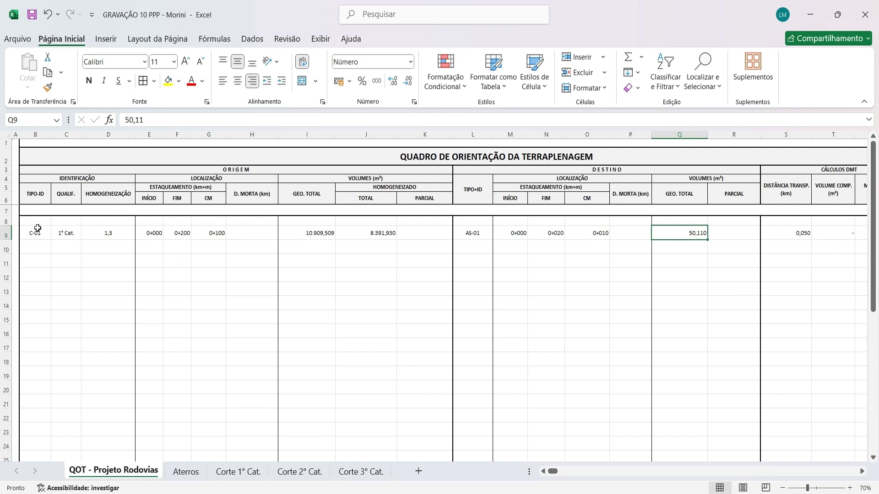
pyautogui.click(377, 233)
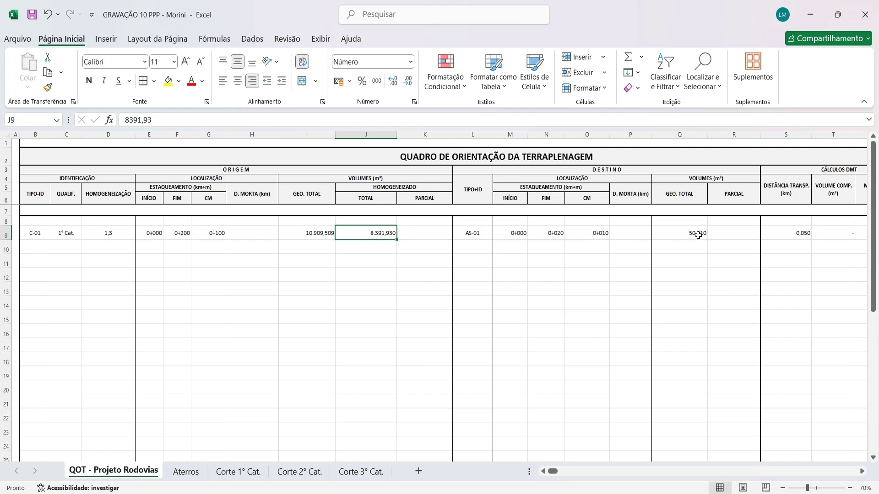
pyautogui.click(426, 232)
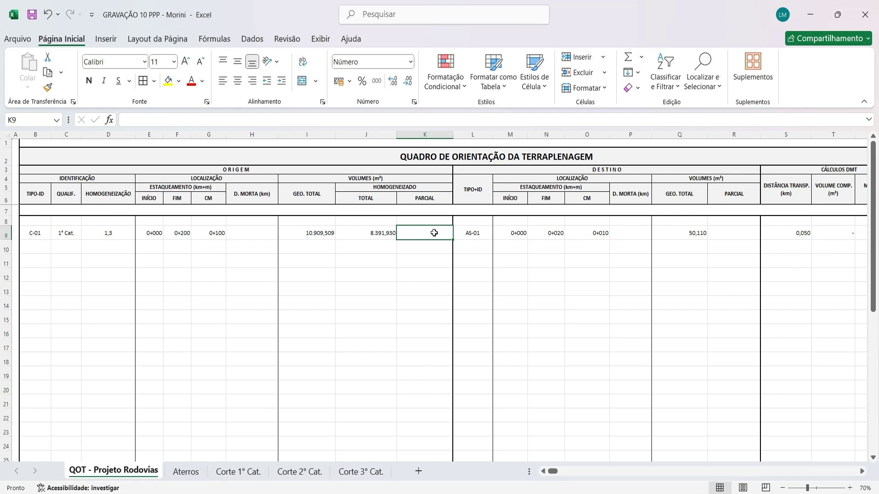
pyautogui.write('50')
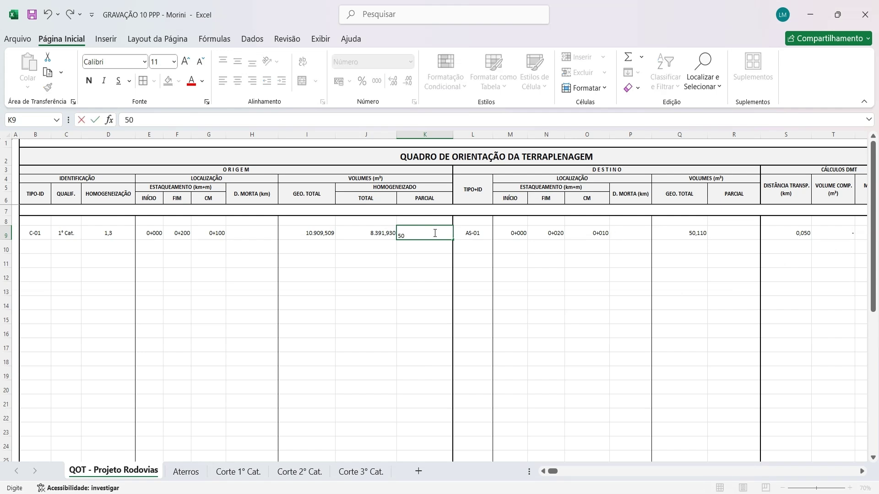
pyautogui.write(',11')
pyautogui.press('Return')
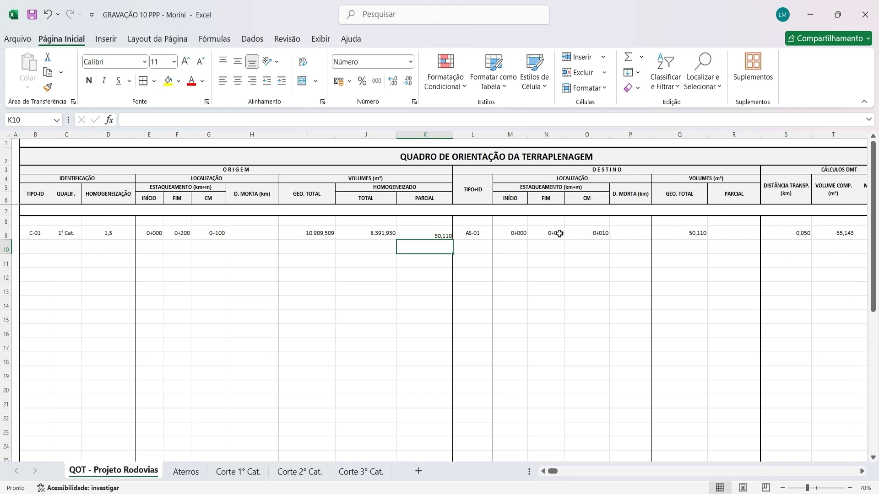
# Step: Enter 50,11 as the destination's PARCIAL volume for AS-01 in R9
pyautogui.click(447, 235)
pyautogui.click(736, 234)
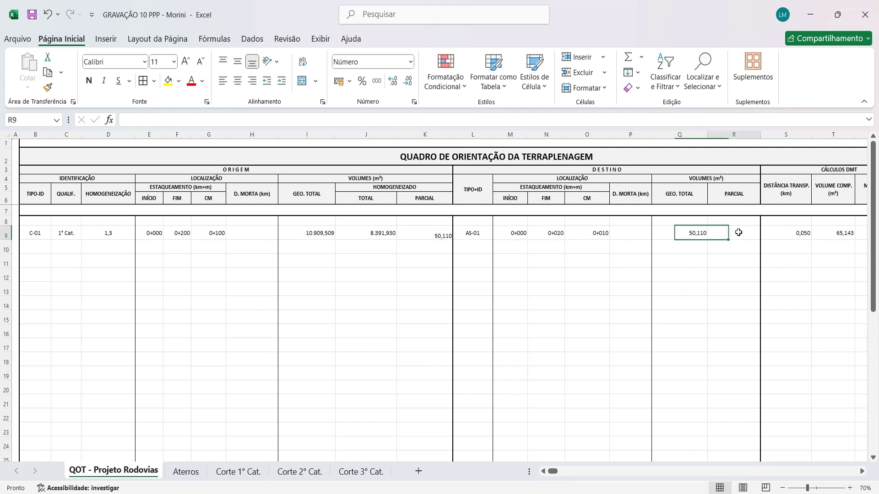
pyautogui.write('50')
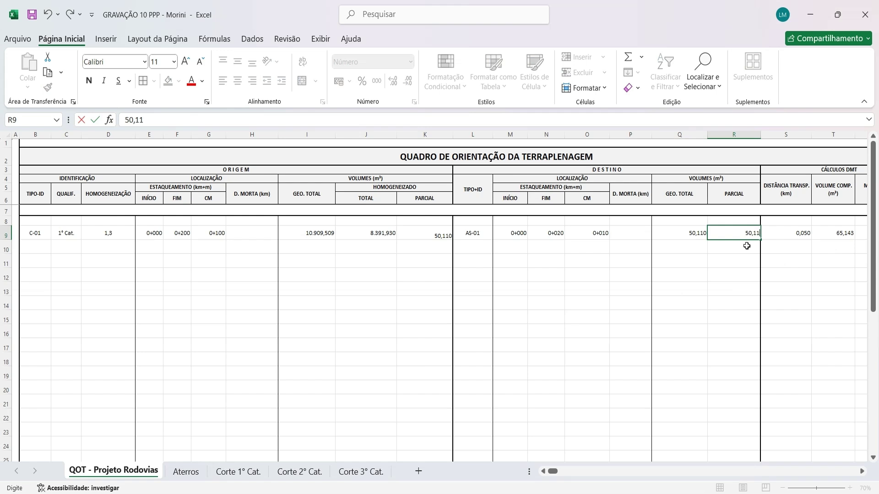
pyautogui.write(',11')
pyautogui.press('Return')
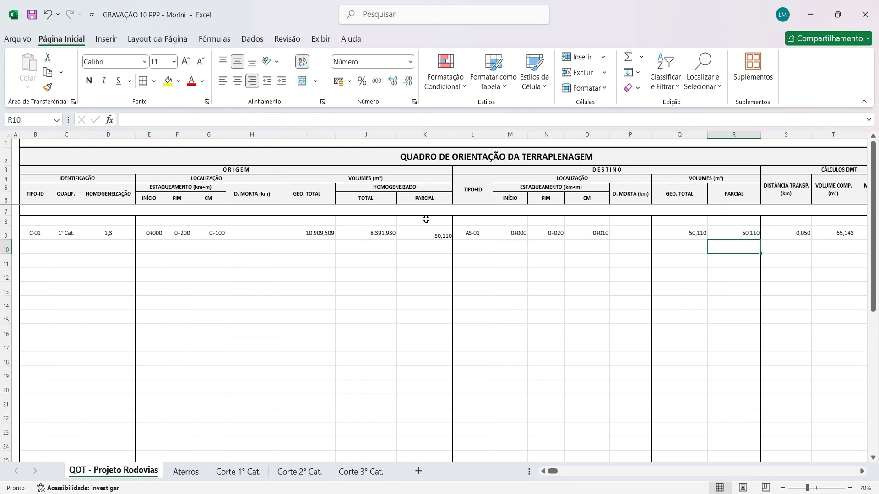
# Step: Add a bottom border to the AS-01 destination cells L9:R9
pyautogui.click(479, 235)
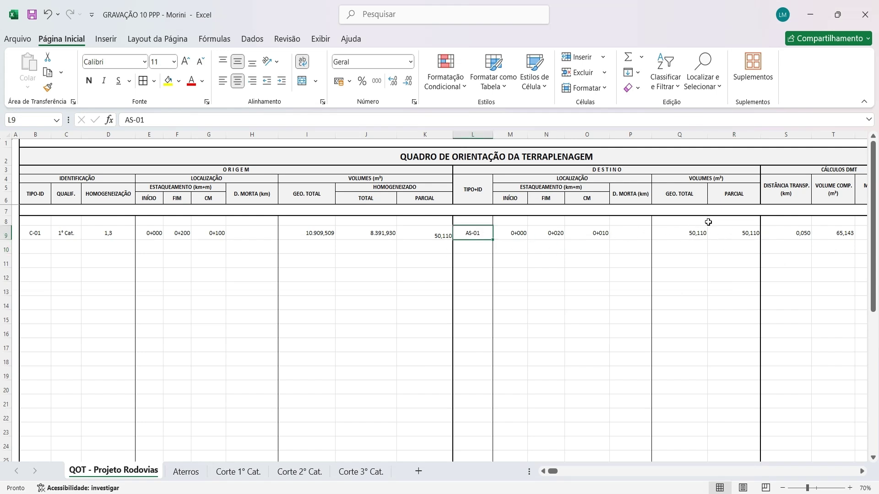
pyautogui.keyDown('shift'); pyautogui.click(738, 237); pyautogui.keyUp('shift')
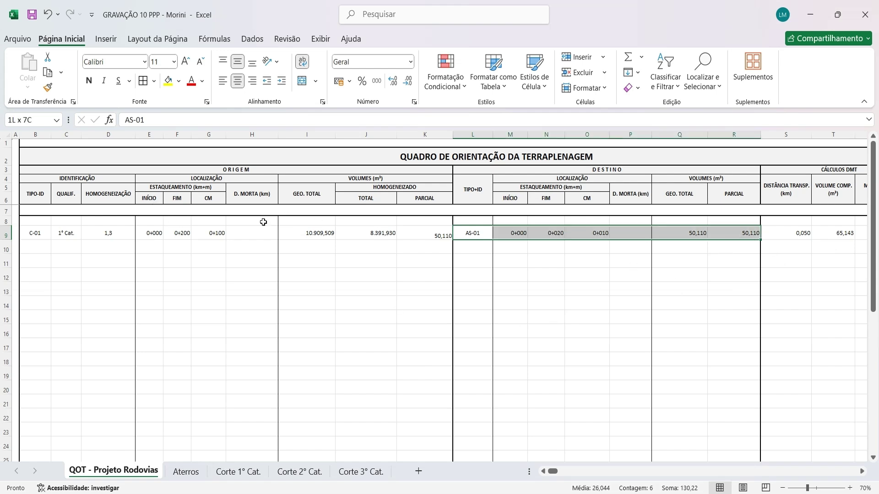
pyautogui.click(154, 81)
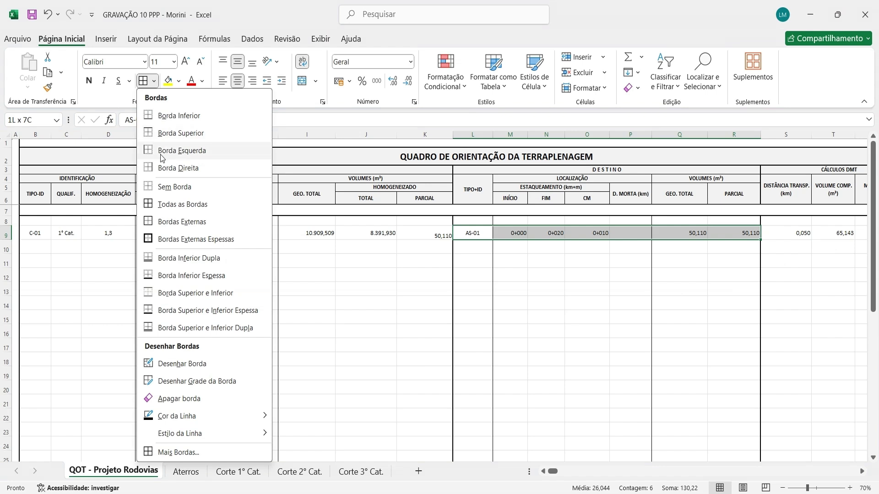
pyautogui.click(178, 116)
pyautogui.click(545, 328)
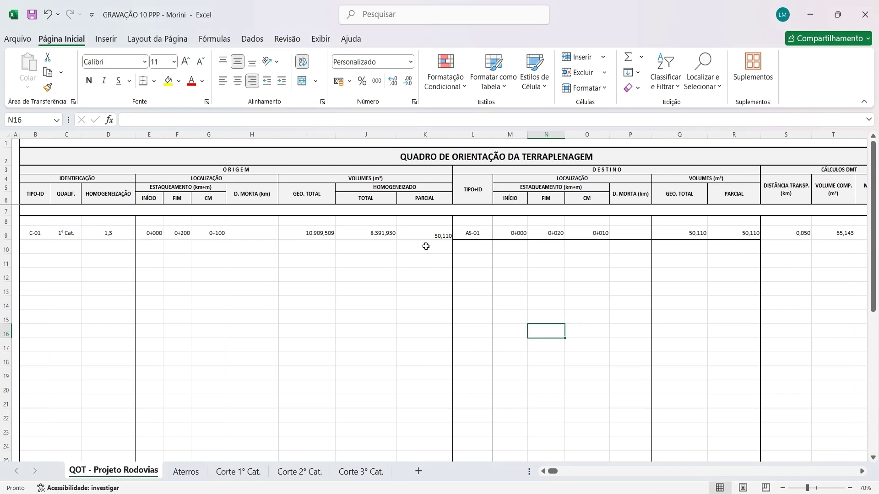
pyautogui.press('Right')
pyautogui.press('Right')
pyautogui.press('Right')
pyautogui.press('Down')
pyautogui.press('Down')
pyautogui.press('Down')
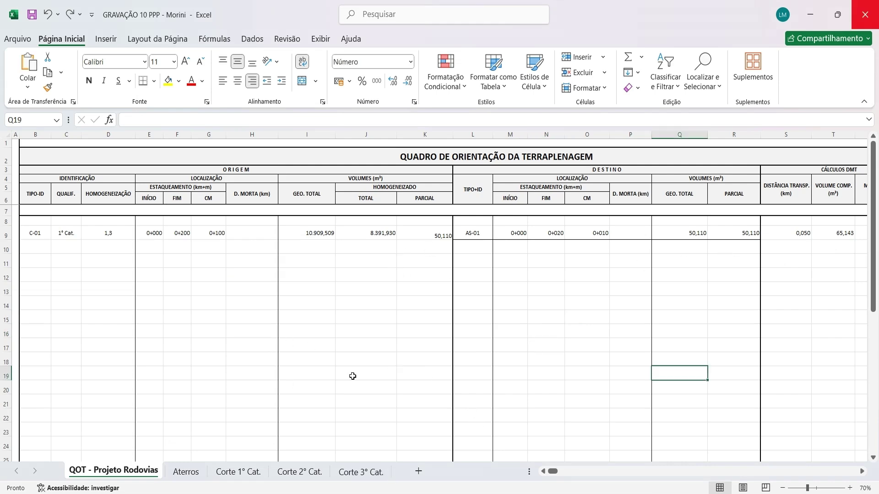
# Step: Copy AI-02's Volume do maciço from F10 on Aterros and paste it as values into the destination's GEO. TOTAL, Q10, in the quadro
pyautogui.click(183, 472)
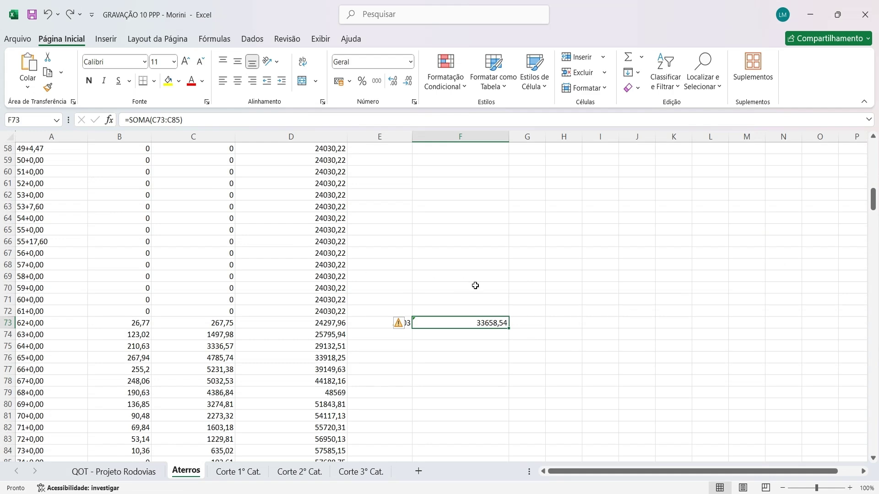
pyautogui.scroll(15, 507, 302)
pyautogui.scroll(1, 510, 308)
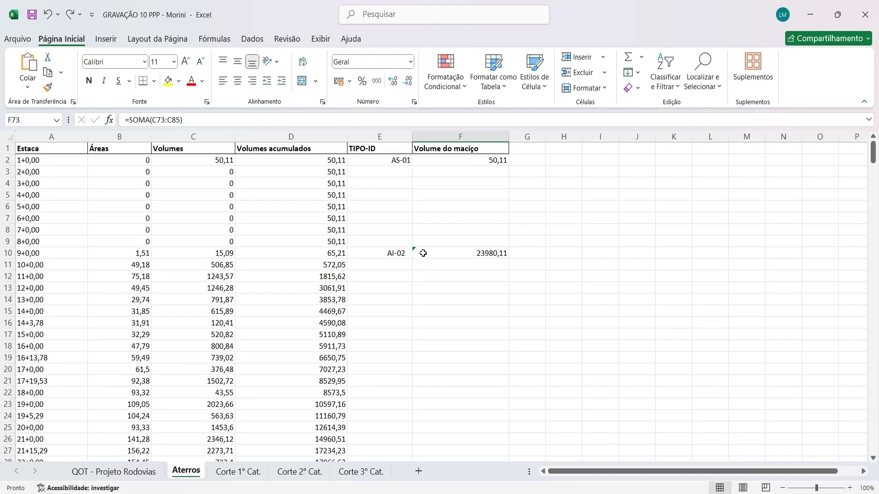
pyautogui.click(463, 257)
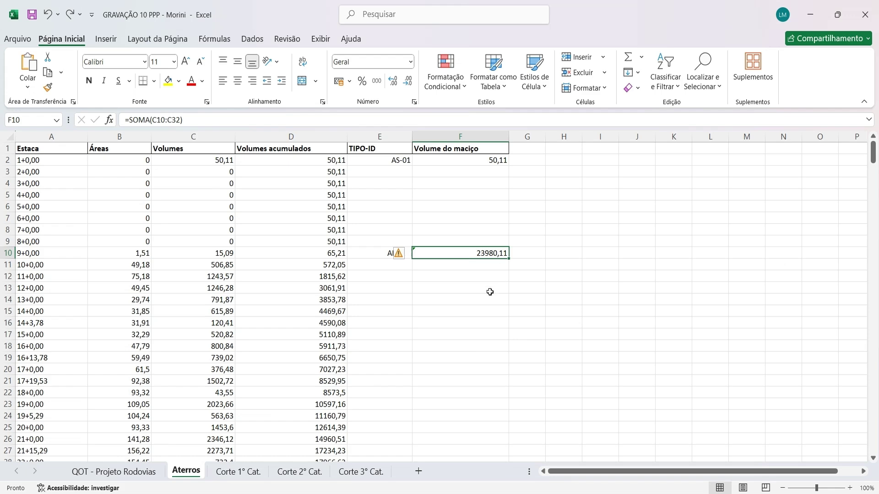
pyautogui.hotkey('ctrl', 'c')
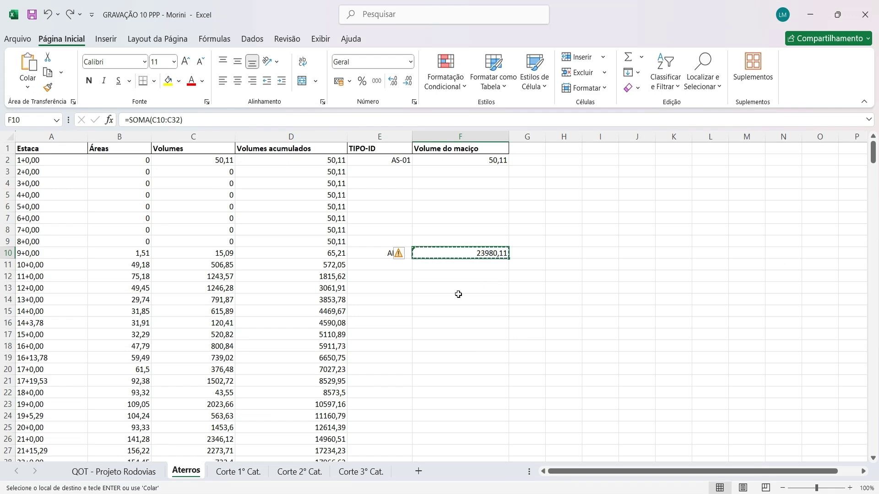
pyautogui.click(116, 472)
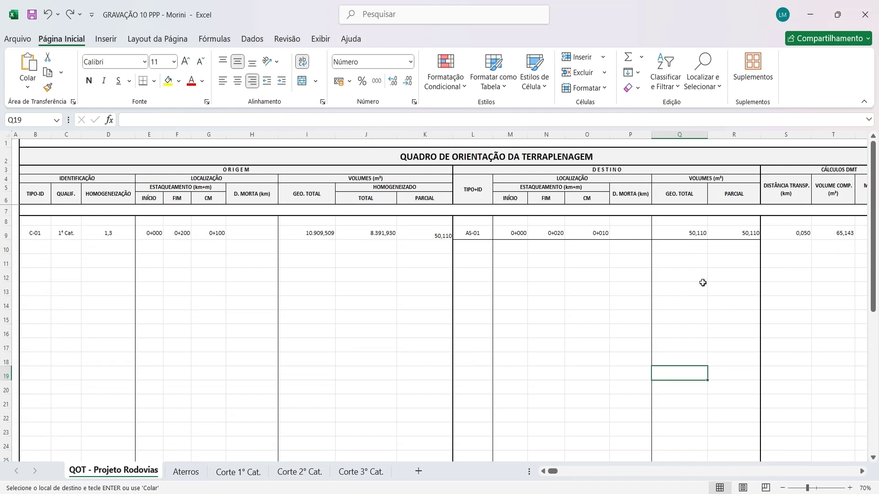
pyautogui.click(695, 253)
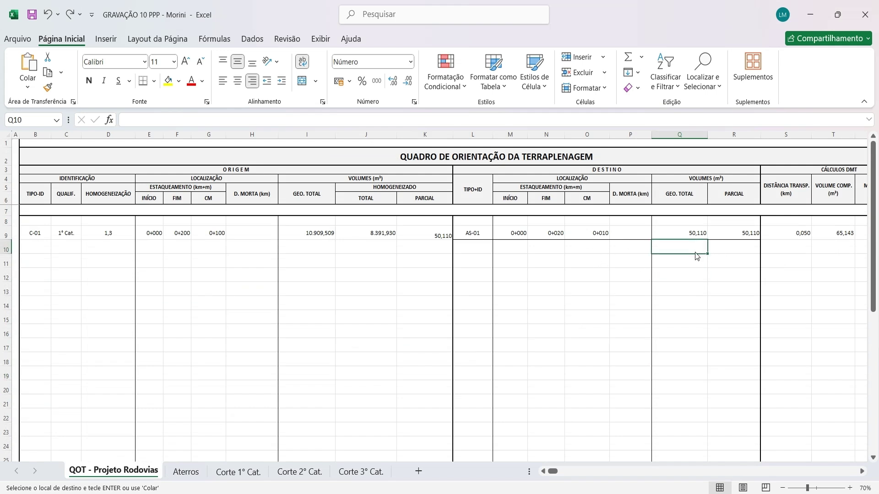
pyautogui.hotkey('ctrl', 'alt', 'v')
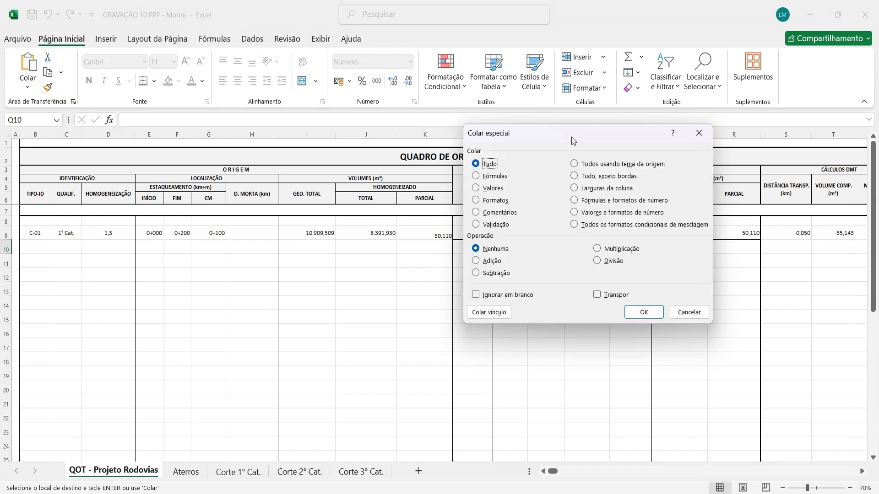
pyautogui.click(491, 188)
pyautogui.click(655, 312)
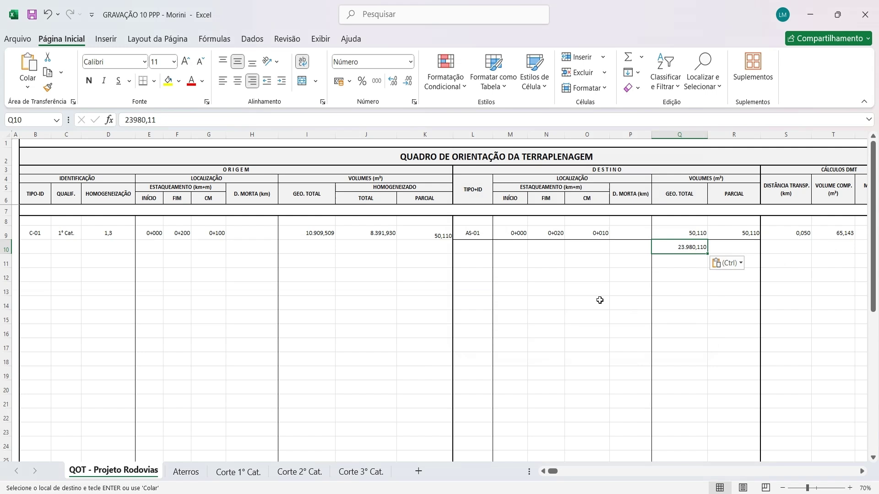
# Step: Calculate C-01's remaining homogenized volume in K10 with the formula =J9-K9 and check the formula
pyautogui.click(473, 246)
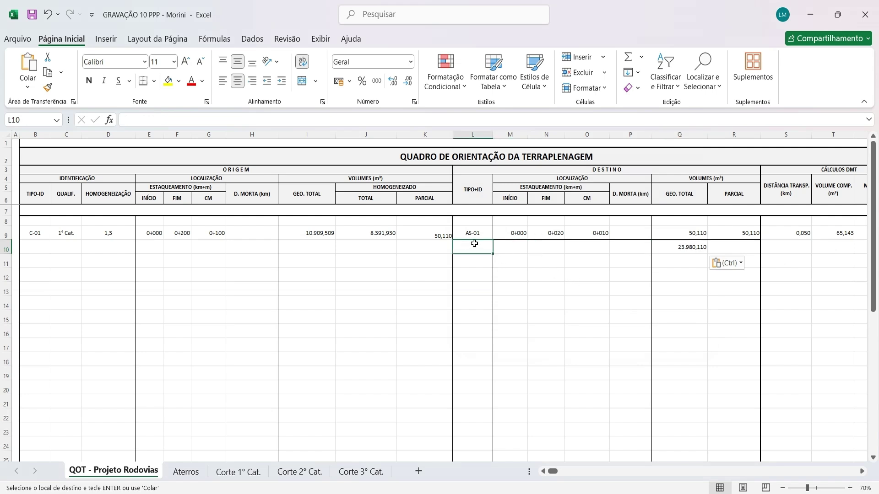
pyautogui.click(435, 250)
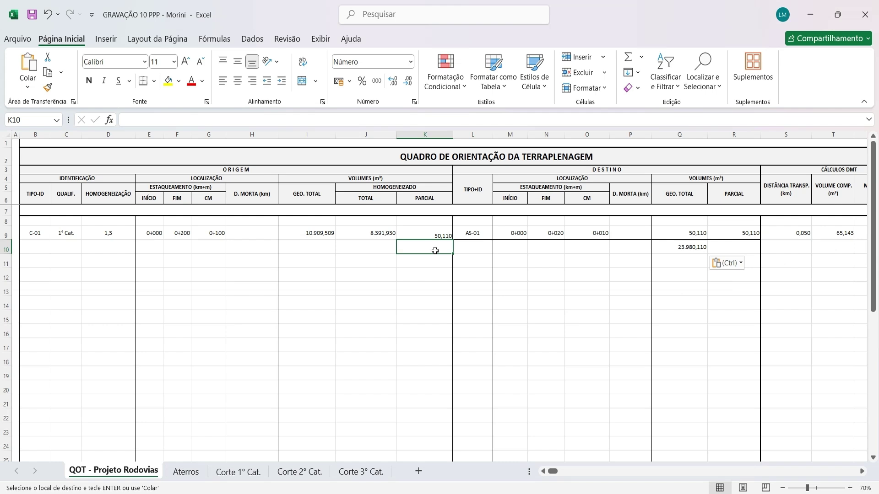
pyautogui.write('=')
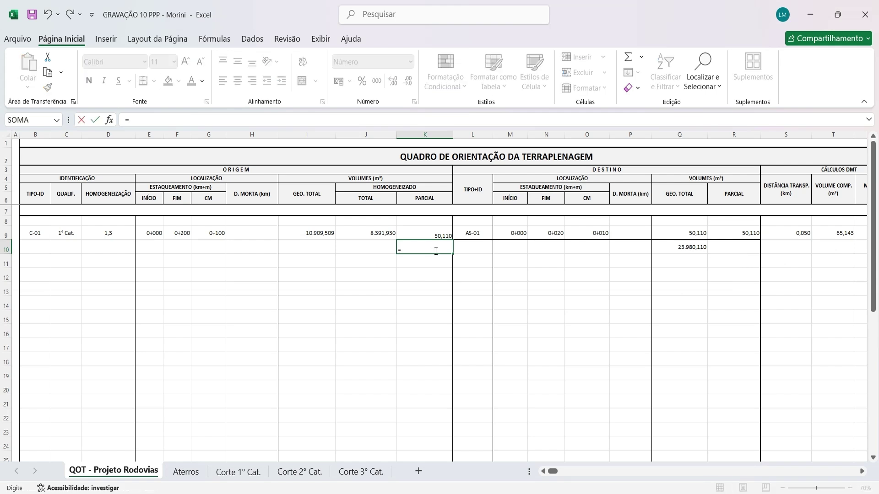
pyautogui.click(372, 234)
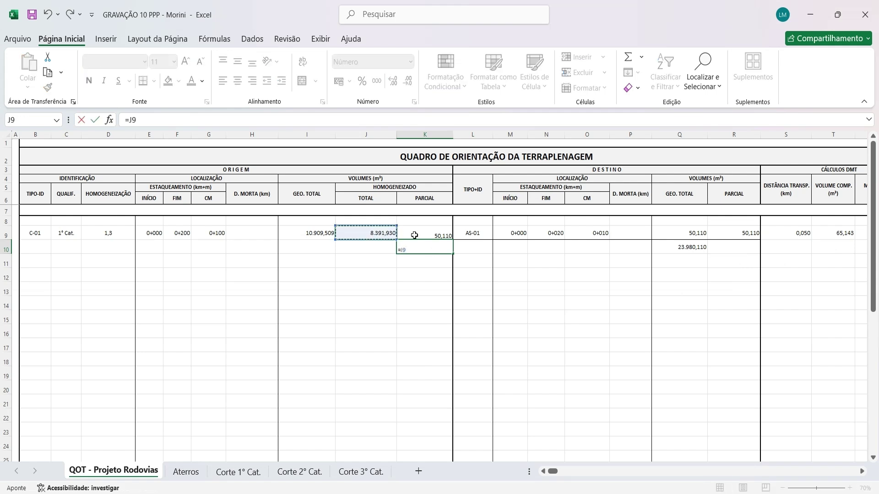
pyautogui.write('-')
pyautogui.click(436, 231)
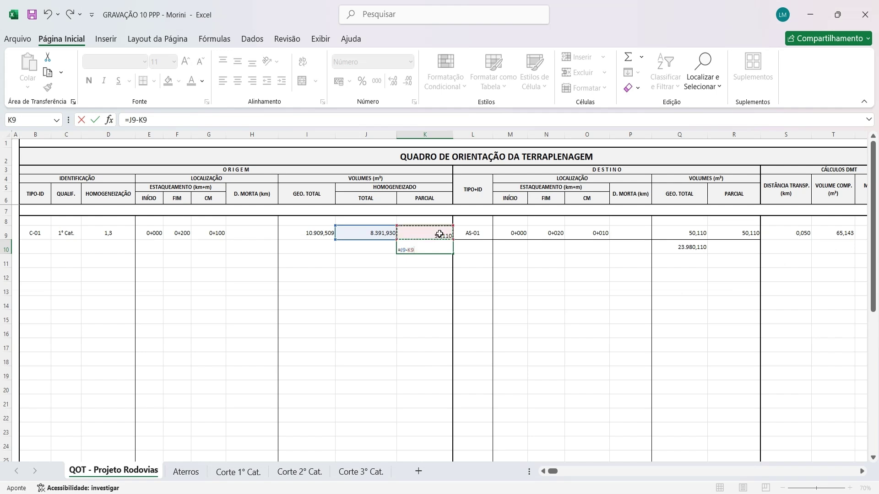
pyautogui.press('Return')
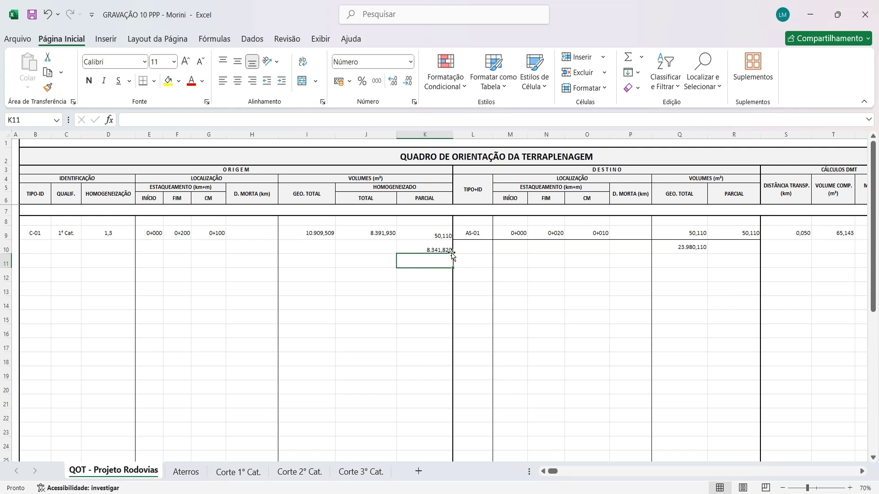
pyautogui.click(435, 248)
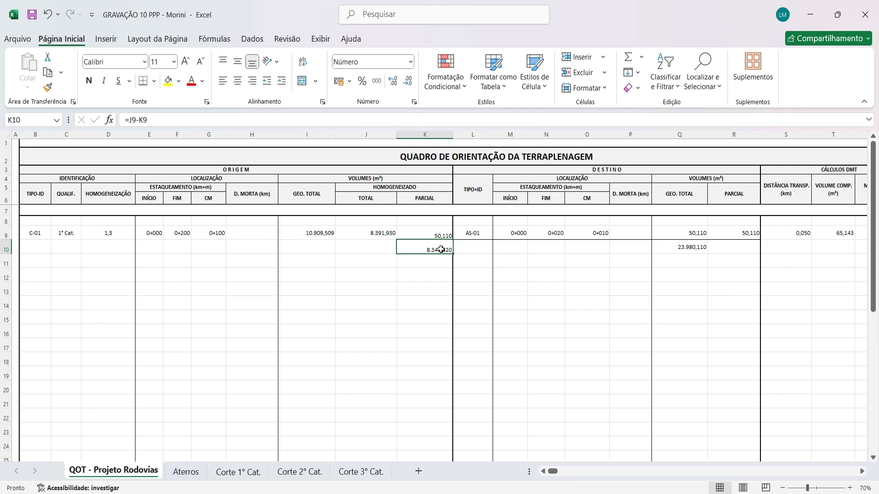
# Step: Identify the second destination of C-01 as AI-02 in its TIPO+ID cell, L10
pyautogui.click(474, 248)
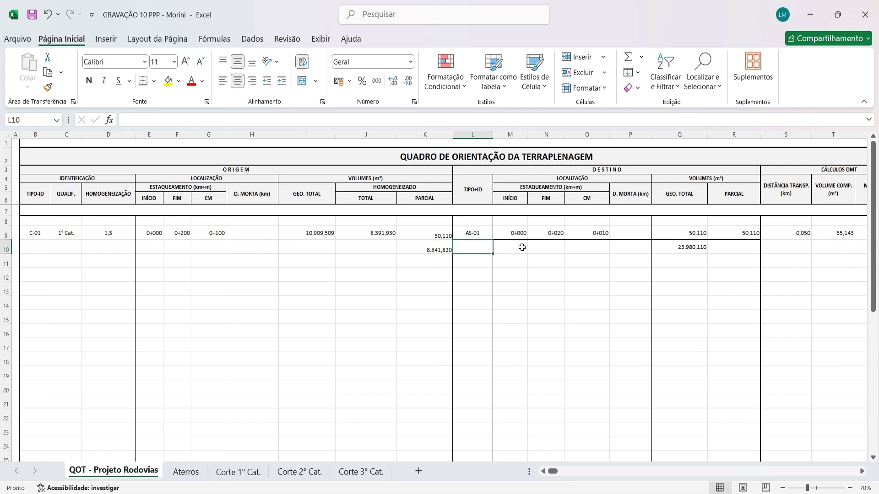
pyautogui.write('AI')
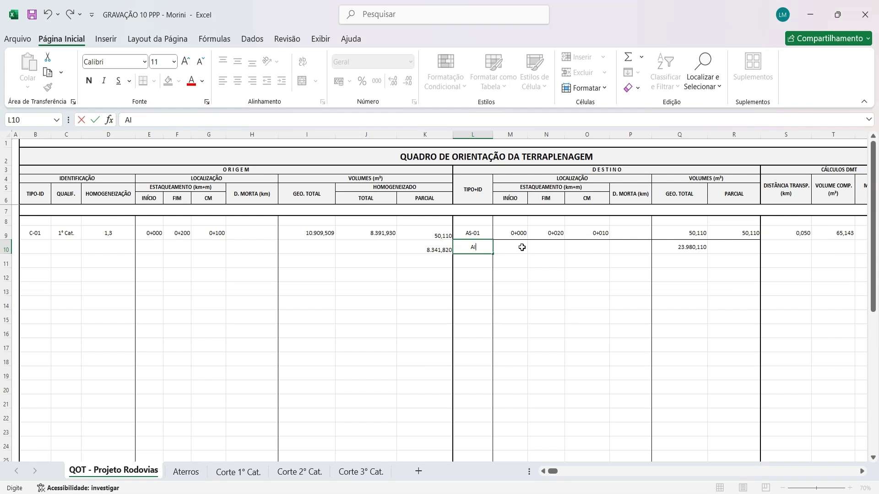
pyautogui.write('-02')
pyautogui.click(509, 286)
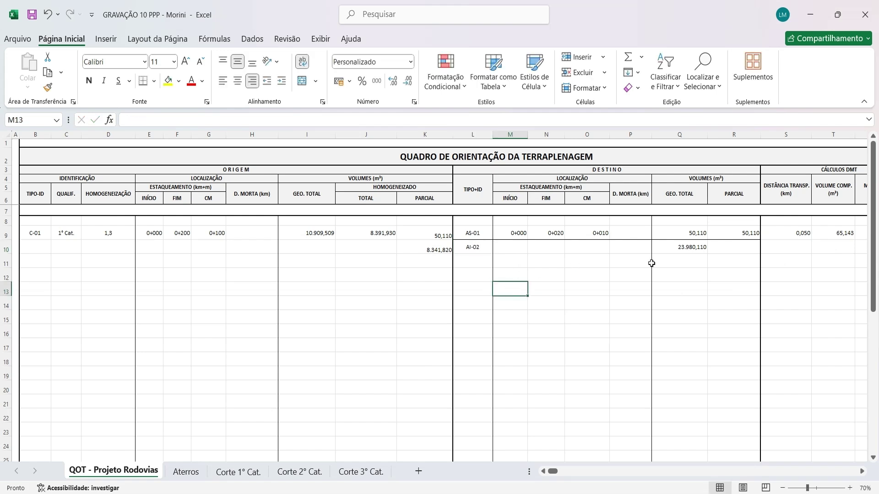
# Step: Look up the starting station of AI-02 on Aterros and enter 180 as its INÍCIO in M10 of the quadro
pyautogui.click(506, 248)
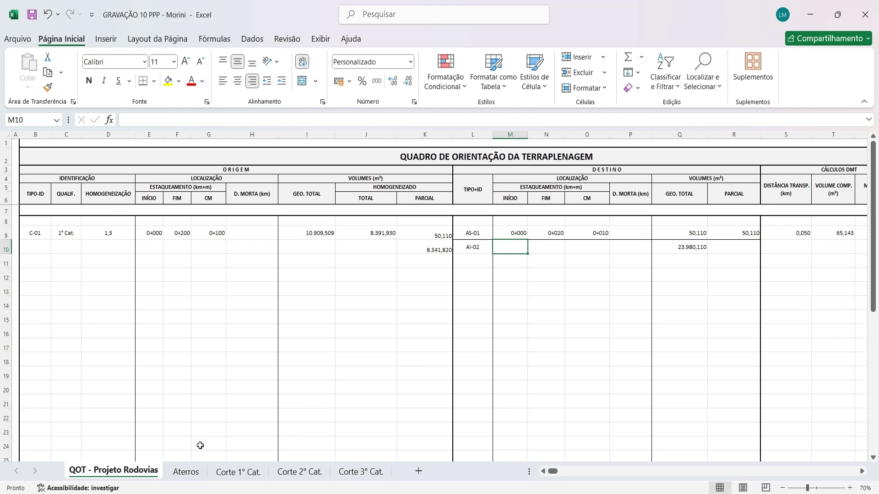
pyautogui.click(193, 477)
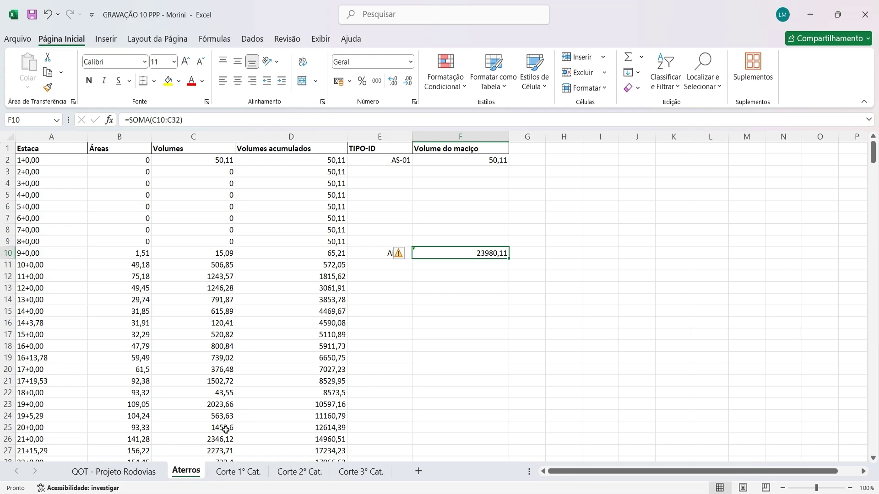
pyautogui.click(117, 472)
pyautogui.write('180')
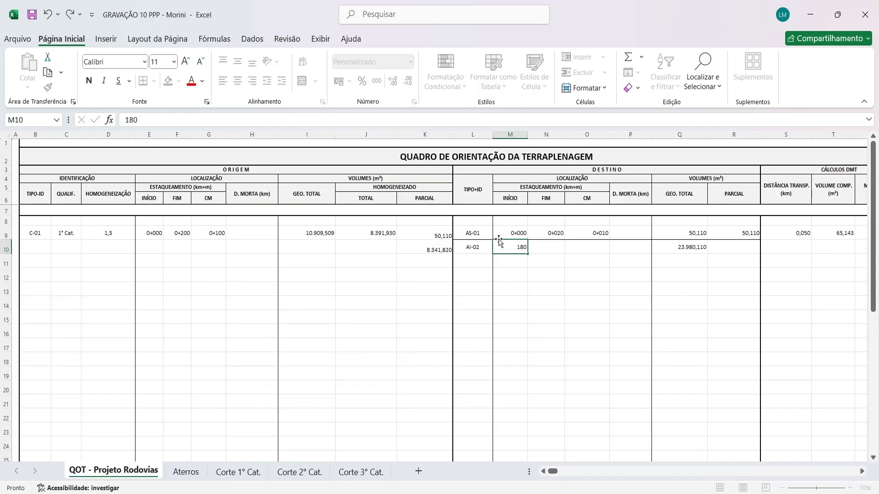
pyautogui.press('Return')
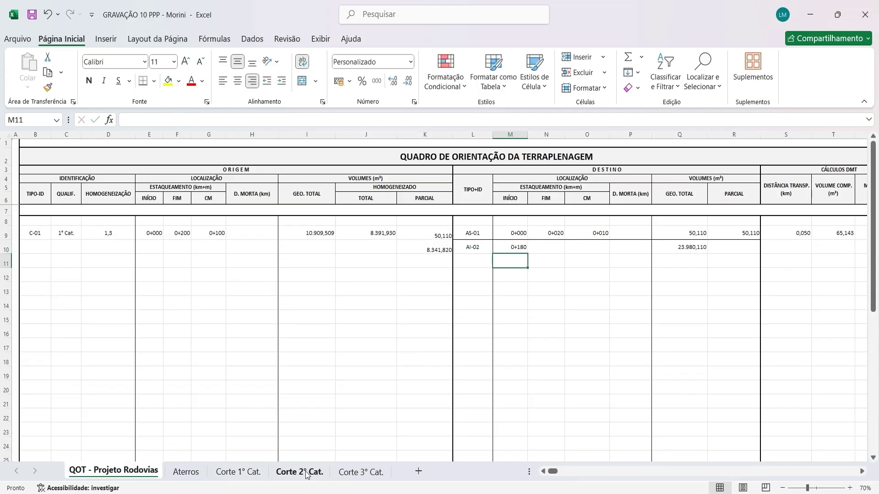
# Step: Look up the final station of AI-02 on Aterros and enter 520 as its FIM in N10 of the quadro
pyautogui.click(186, 472)
pyautogui.scroll(-2, 210, 348)
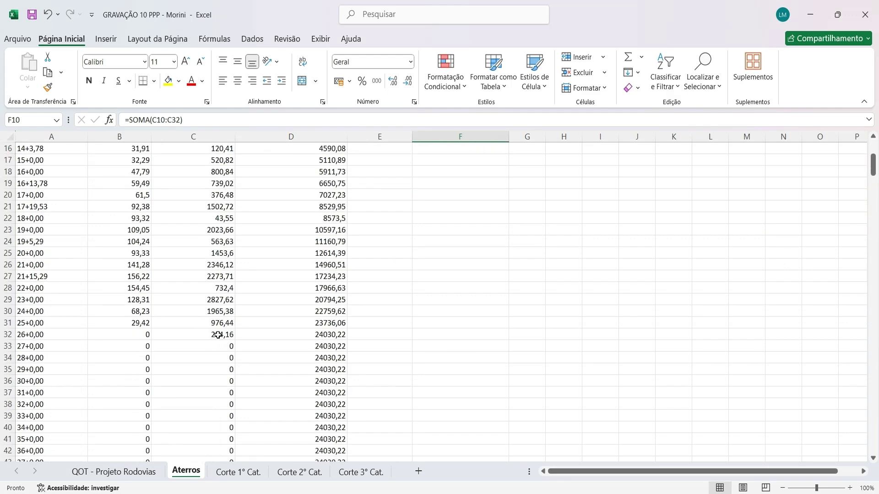
pyautogui.click(148, 473)
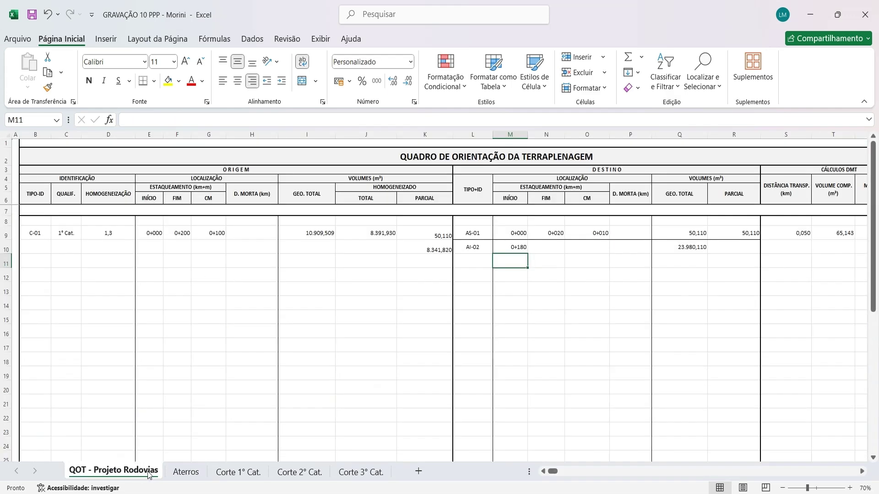
pyautogui.click(548, 248)
pyautogui.write('520')
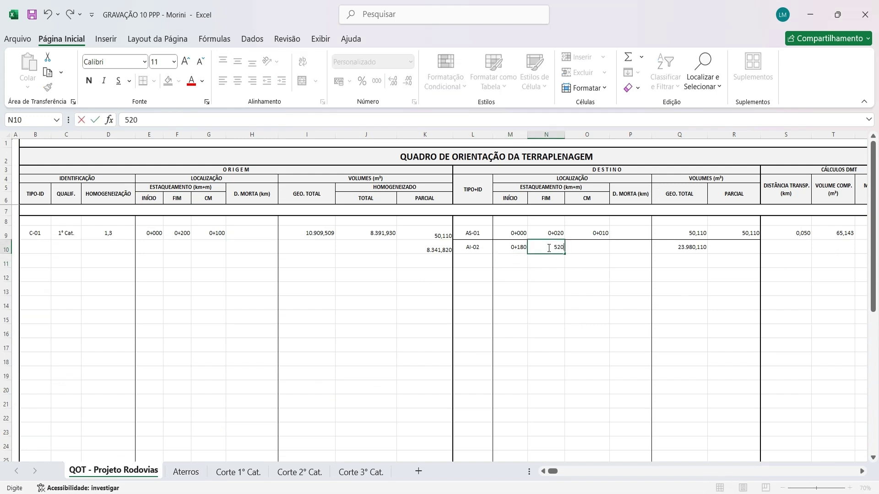
pyautogui.press('Return')
# Step: Calculate the CM of AI-02 in O10 with the formula =MED(M10;N10)
pyautogui.click(597, 243)
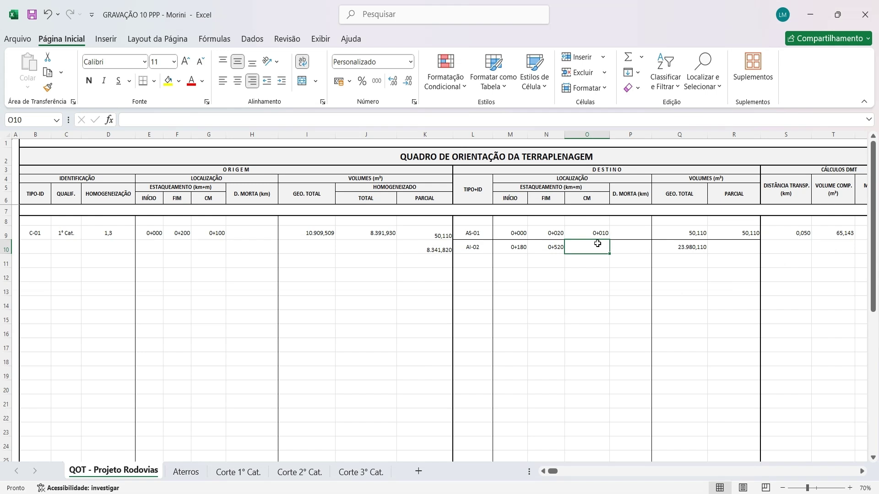
pyautogui.write('=med(')
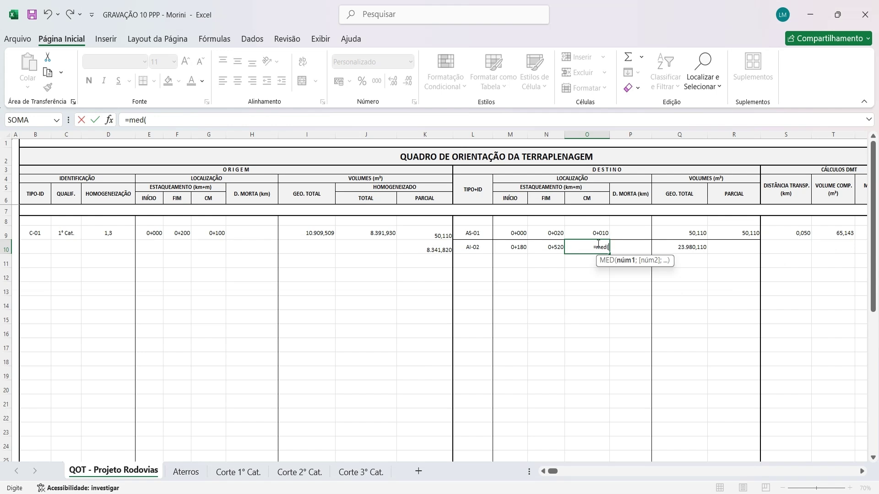
pyautogui.click(518, 251)
pyautogui.write(';')
pyautogui.click(554, 248)
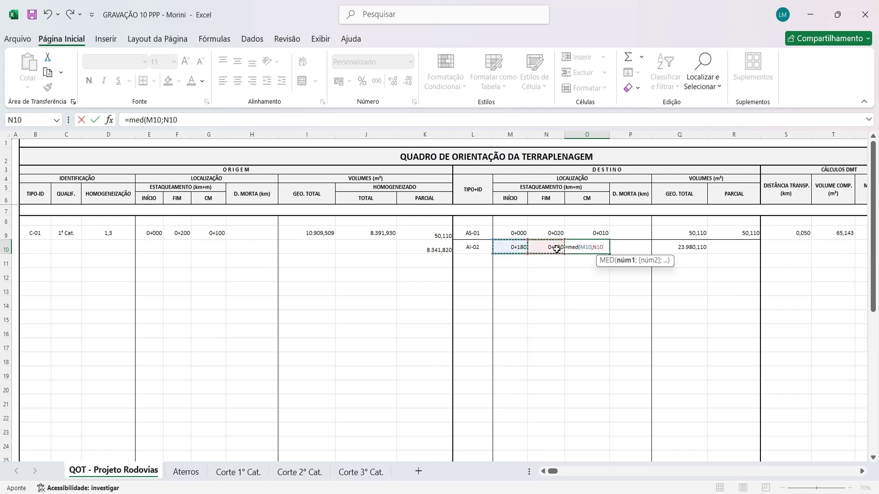
pyautogui.write(')')
pyautogui.press('Return')
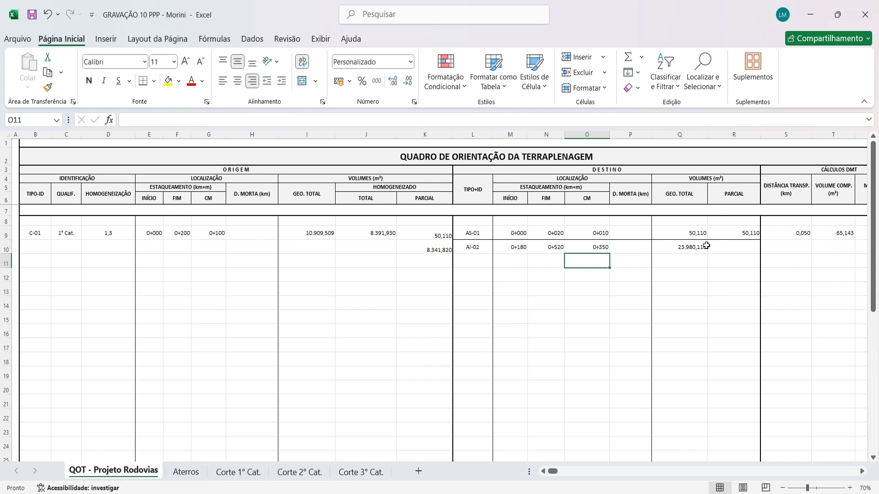
# Step: Copy C-01's remaining homogenized volume from K10 into AI-02's PARCIAL cell, R10, as values only
pyautogui.click(743, 246)
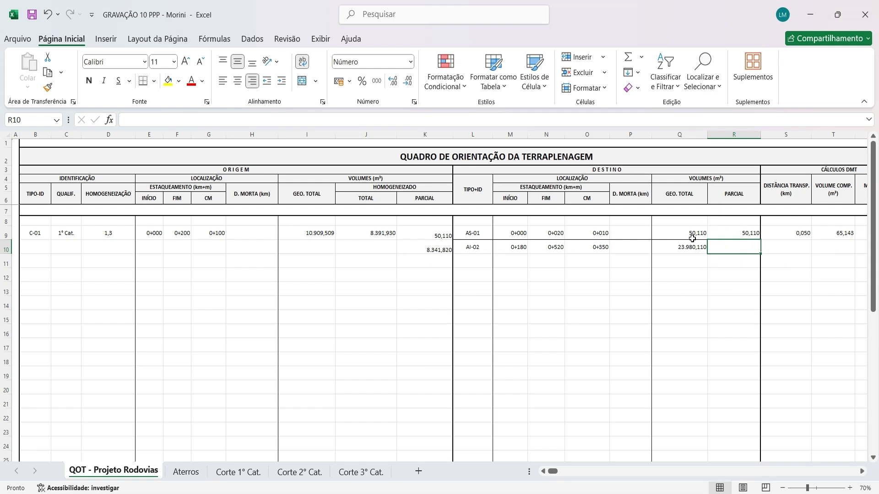
pyautogui.click(438, 253)
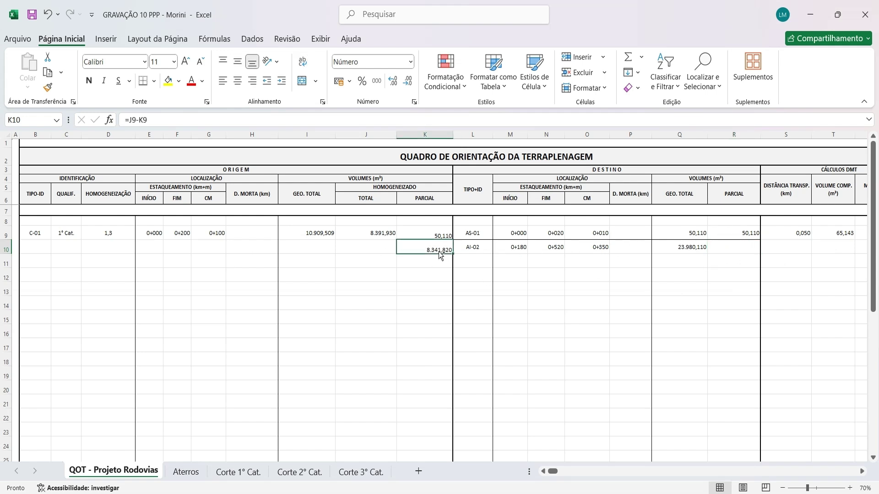
pyautogui.hotkey('ctrl', 'c')
pyautogui.click(746, 254)
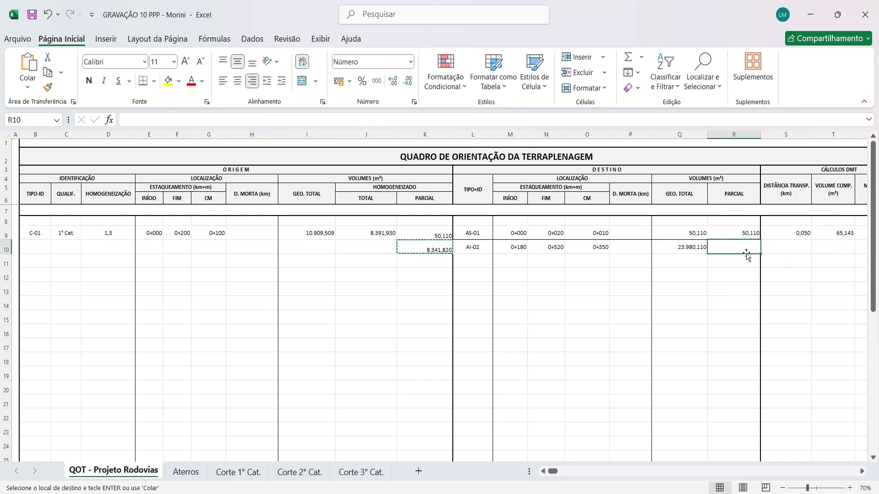
pyautogui.hotkey('ctrl', 'alt', 'v')
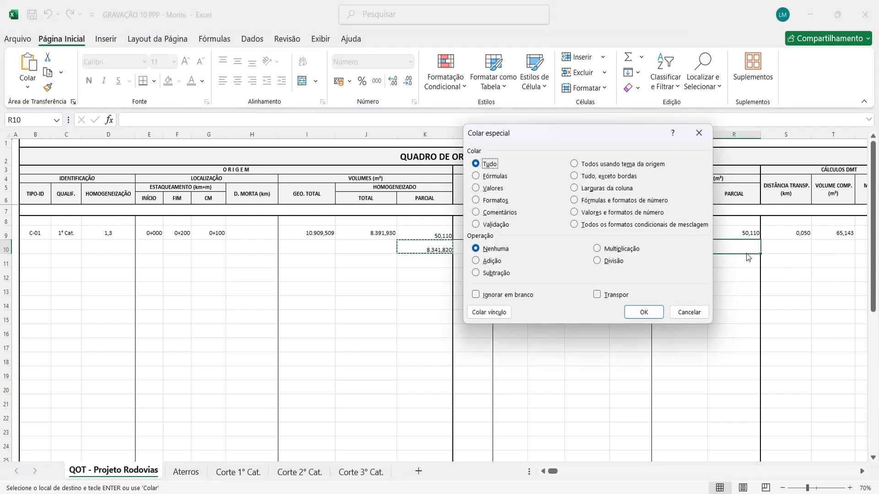
pyautogui.click(494, 188)
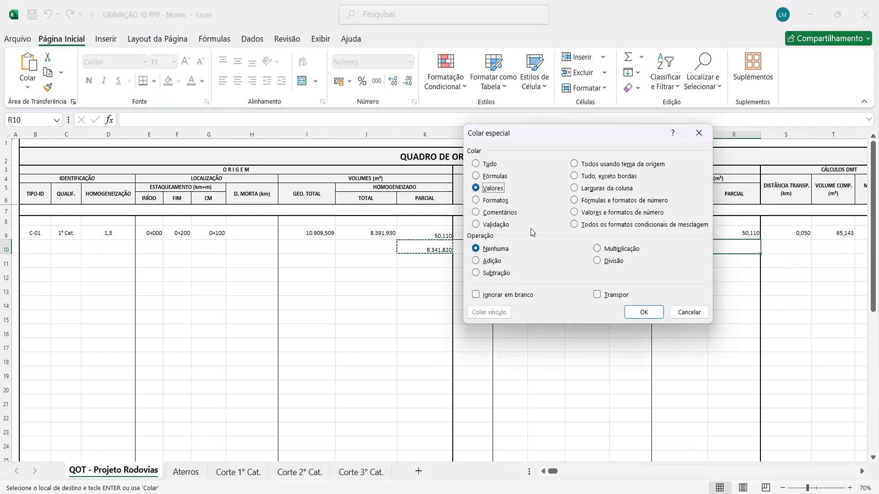
pyautogui.click(644, 312)
pyautogui.click(695, 278)
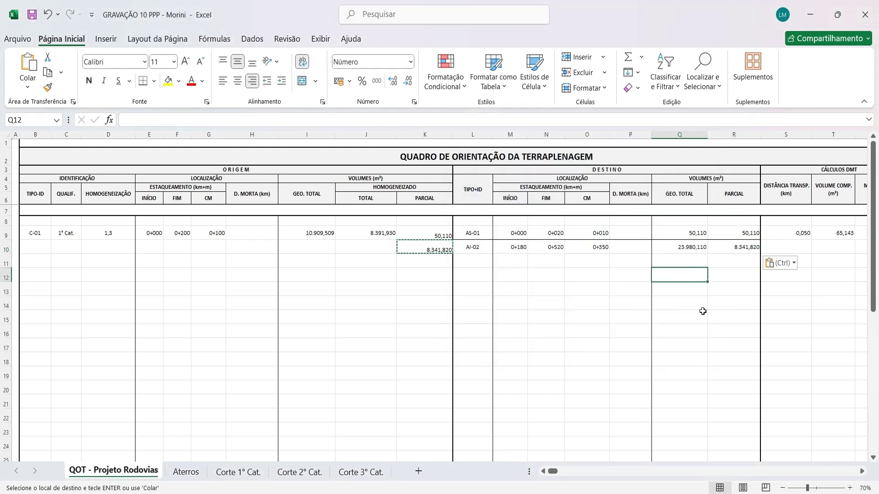
pyautogui.press('Escape')
# Step: Enter AS-02 as the next destination in the TIPO+ID cell L11
pyautogui.click(35, 235)
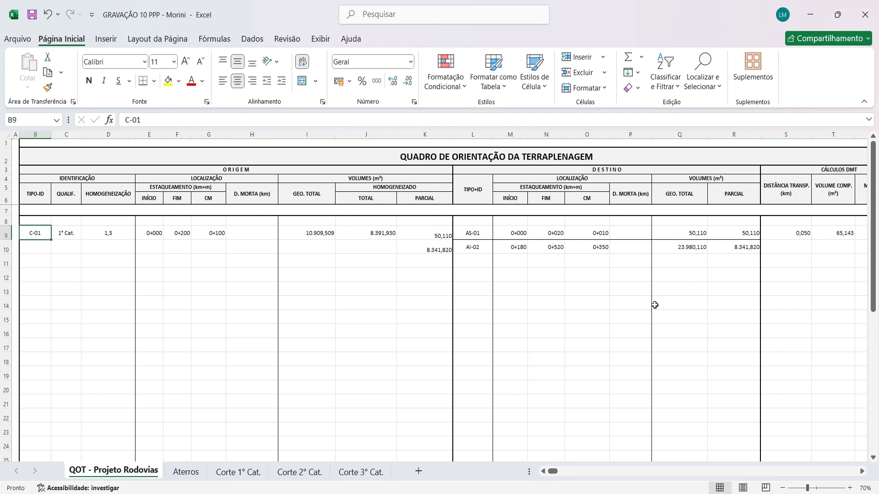
pyautogui.click(751, 250)
pyautogui.click(482, 262)
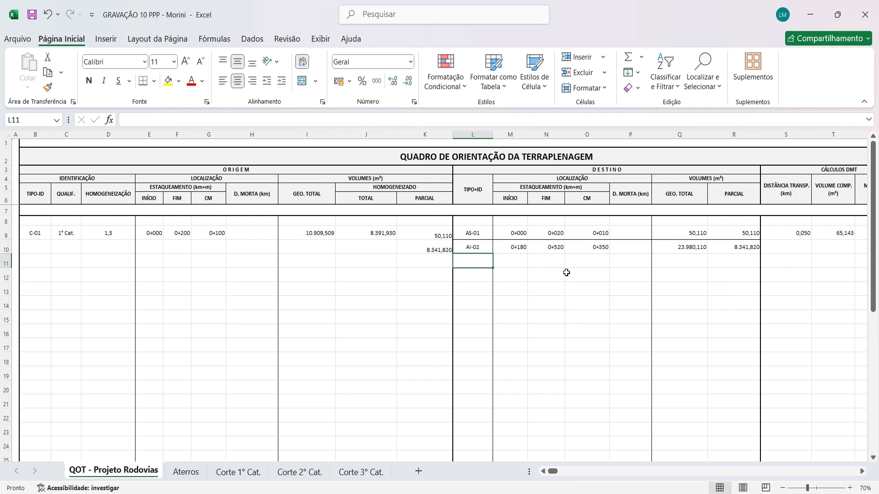
pyautogui.write('AS')
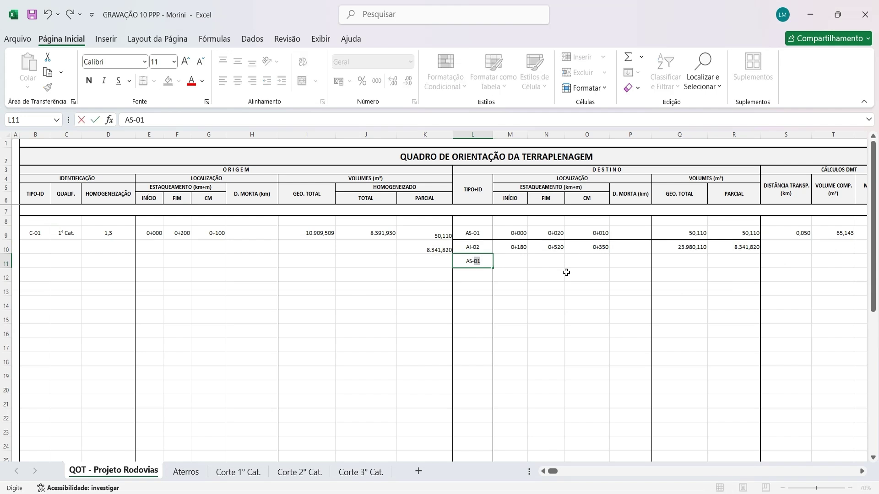
pyautogui.write('-02')
# Step: Set AS-02's INÍCIO in M11 to 180, taken from M10, and its FIM in N11 to 520
pyautogui.click(514, 247)
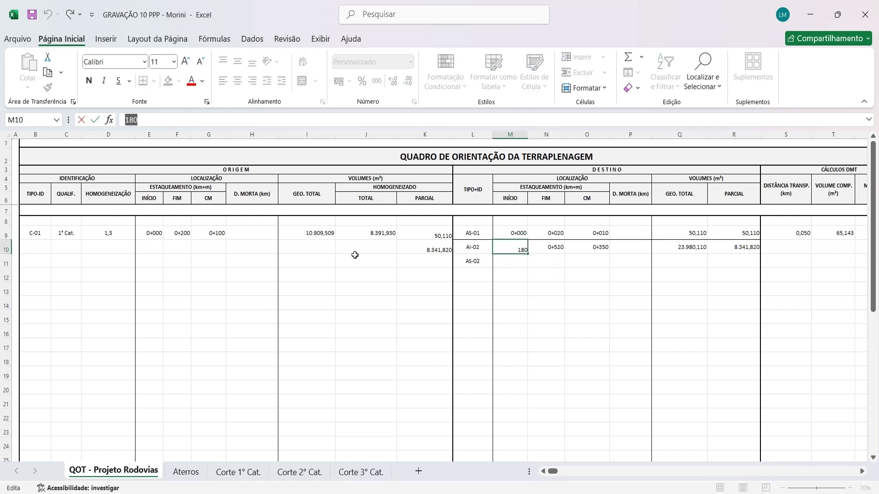
pyautogui.click(521, 264)
pyautogui.hotkey('ctrl', 'v')
pyautogui.click(554, 261)
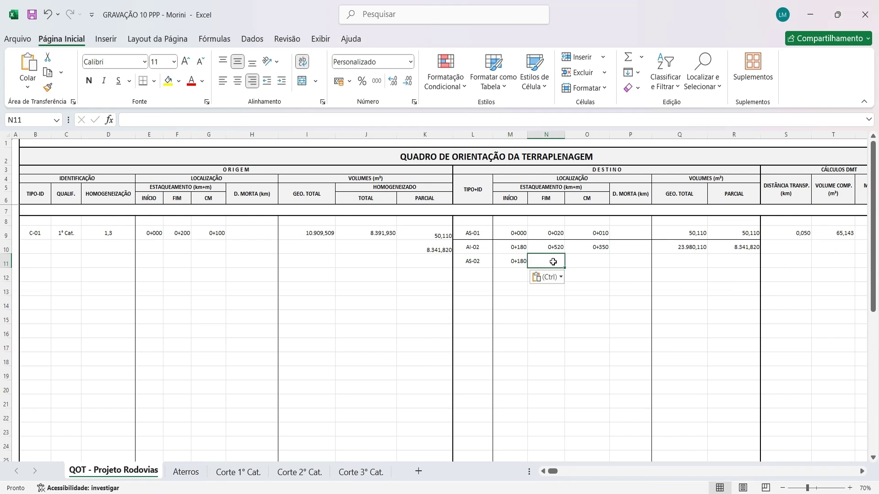
pyautogui.write('520')
pyautogui.press('Return')
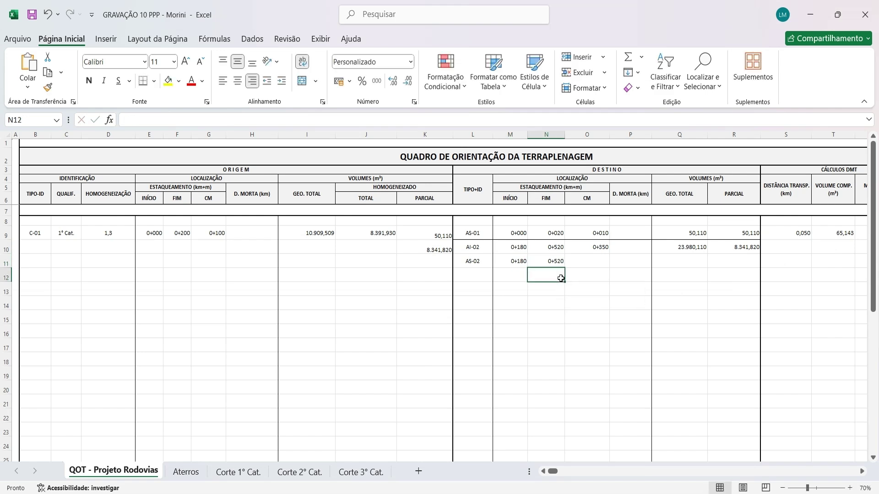
# Step: Calculate the CM of AS-02 in O11 with the formula =MED(M11;N11)
pyautogui.click(597, 260)
pyautogui.write('med')
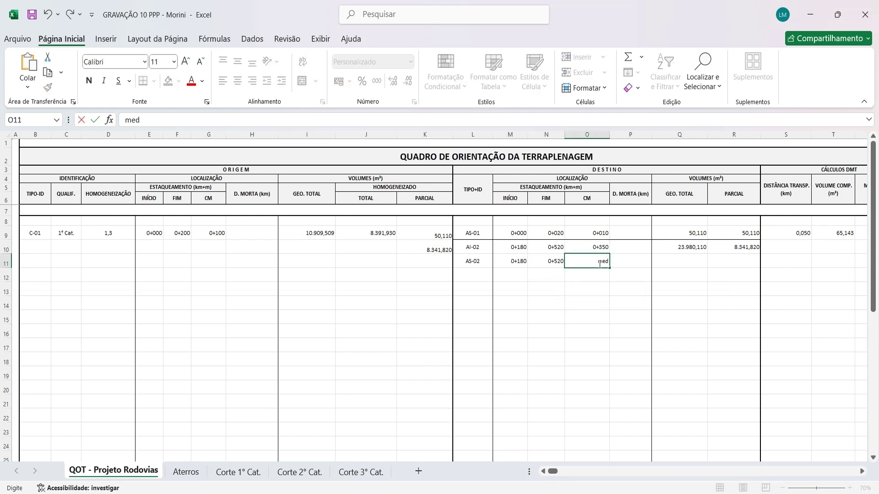
pyautogui.press('BackSpace')
pyautogui.press('BackSpace')
pyautogui.write('=med(')
pyautogui.click(512, 261)
pyautogui.write(';')
pyautogui.click(554, 258)
pyautogui.press('Return')
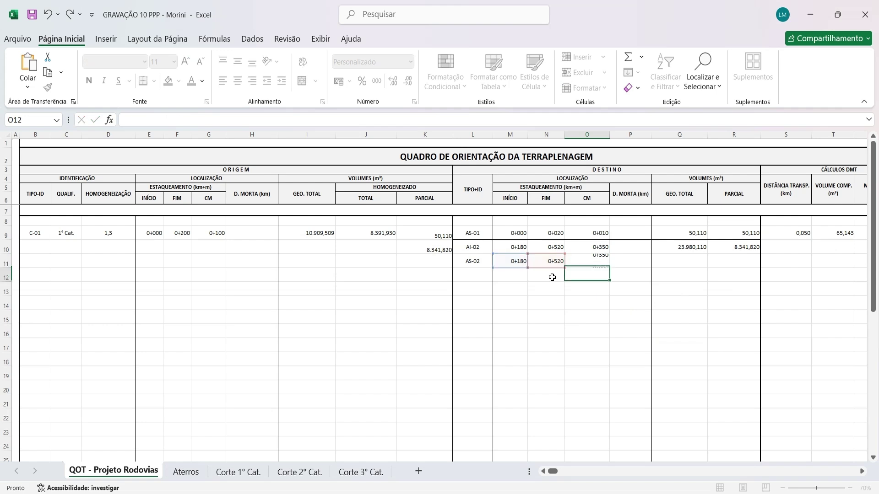
# Step: Calculate the volume still needed in AS-02's PARCIAL cell, R11, with the formula =Q10-R10
pyautogui.click(642, 263)
pyautogui.click(691, 265)
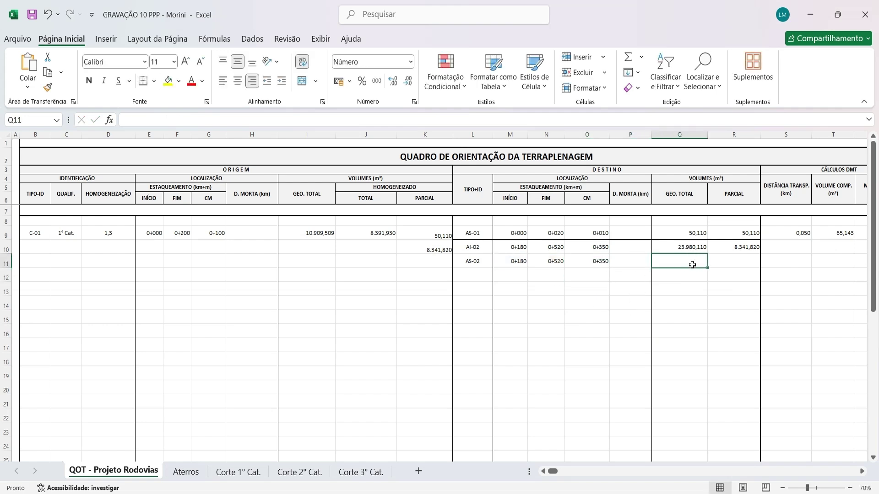
pyautogui.click(715, 265)
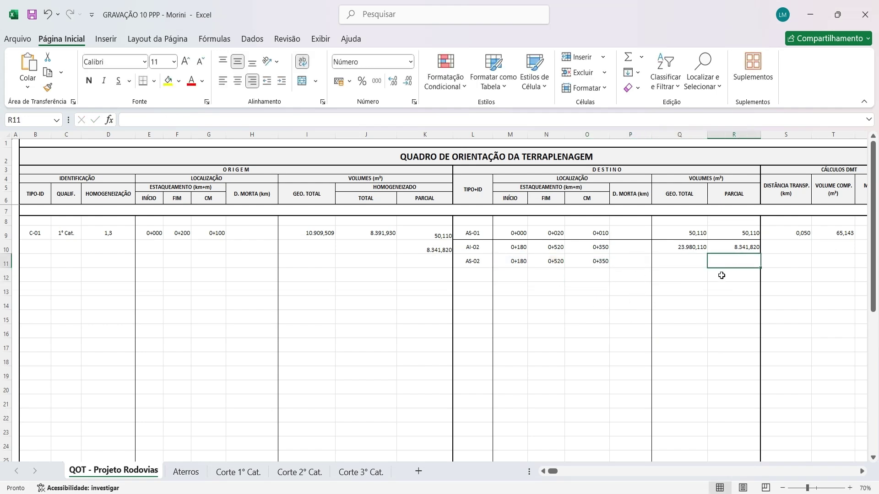
pyautogui.write('=')
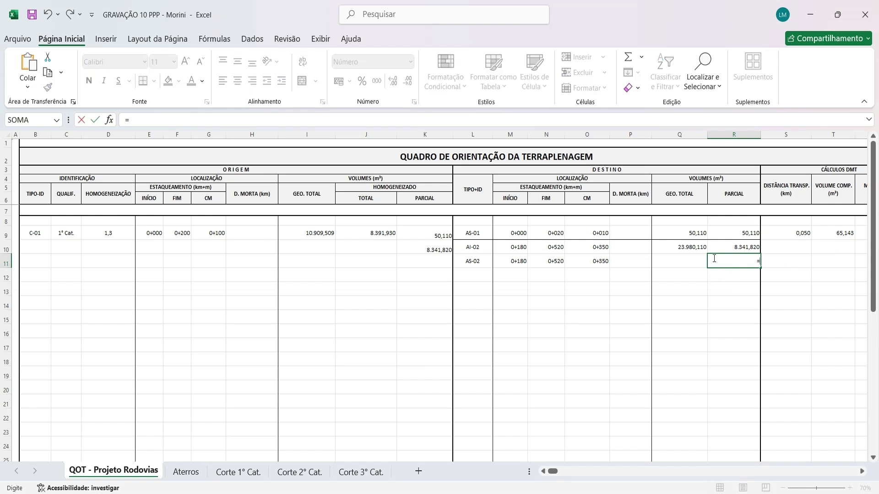
pyautogui.click(698, 247)
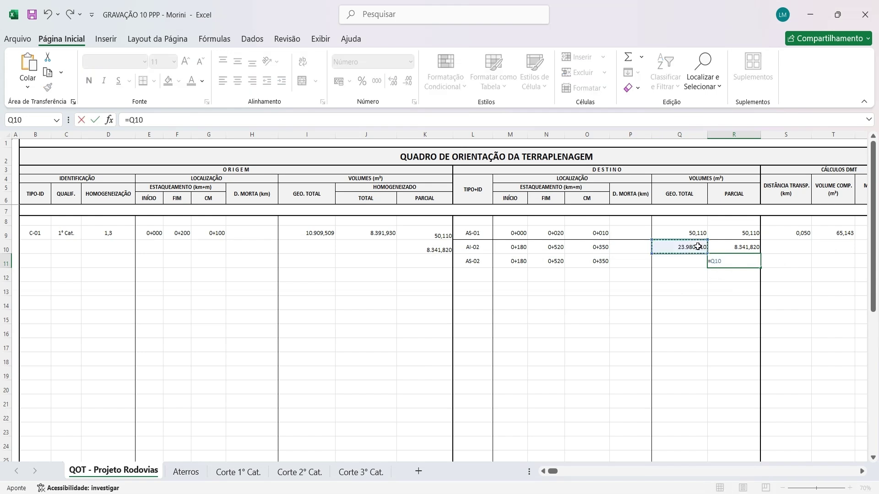
pyautogui.write('-')
pyautogui.click(746, 247)
pyautogui.press('Return')
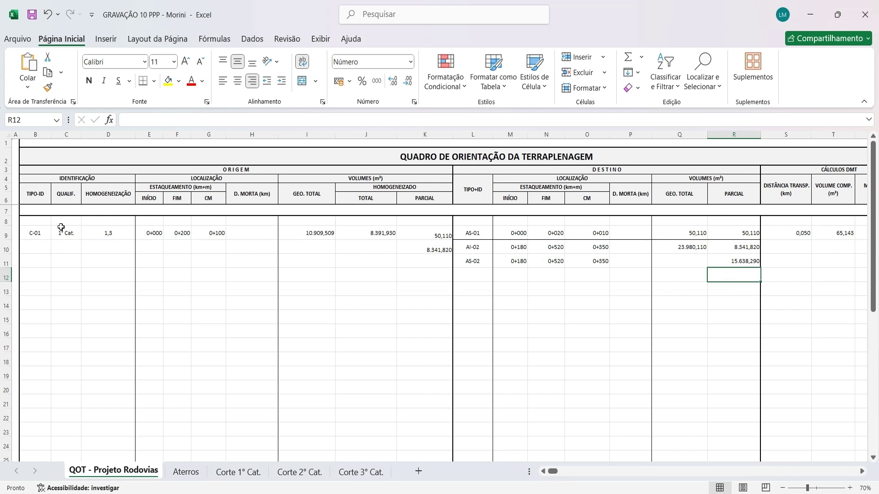
# Step: Close C-01's origin block, B9:K10, with a bottom border
pyautogui.click(41, 233)
pyautogui.keyDown('shift'); pyautogui.click(434, 249); pyautogui.keyUp('shift')
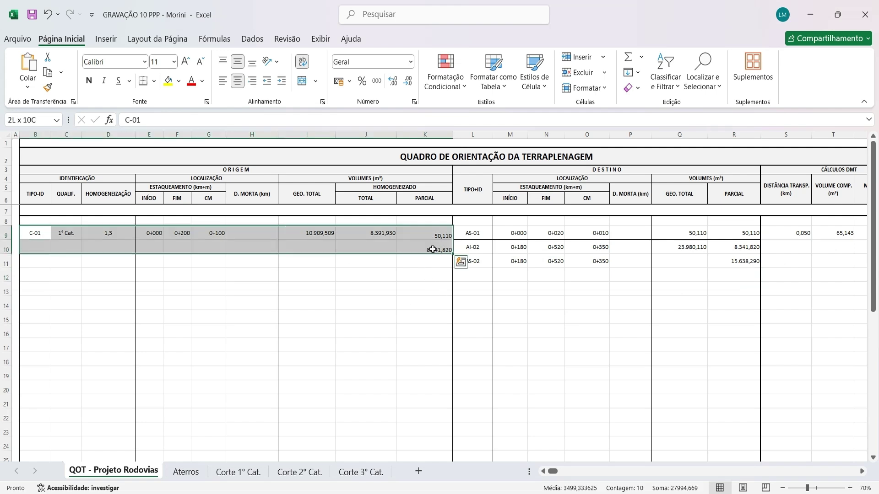
pyautogui.click(138, 302)
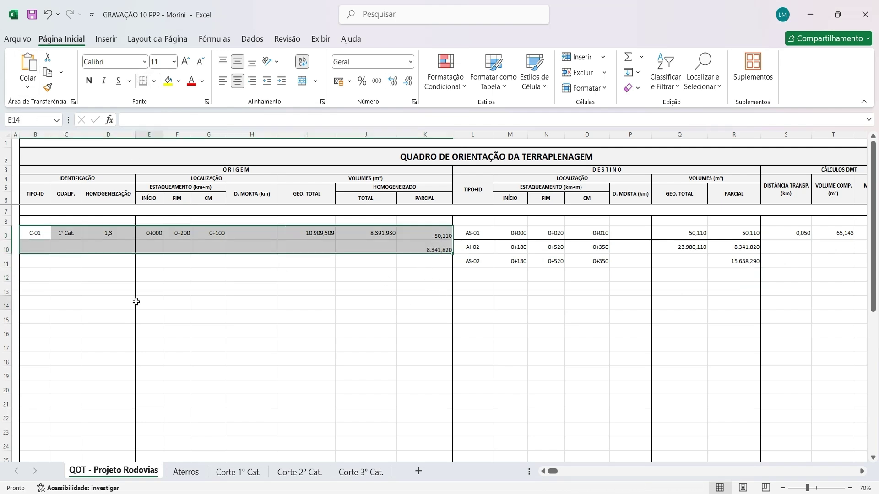
# Step: Enter C-02 in B11 and copy its volume from F32 of Corte 1° Cat. into the homogenized TOTAL cell J11 as values only
pyautogui.click(36, 264)
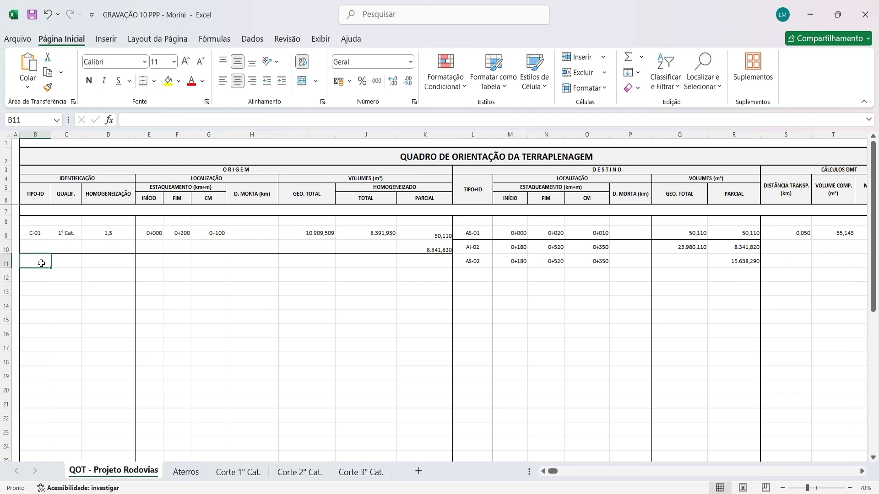
pyautogui.write('C-02')
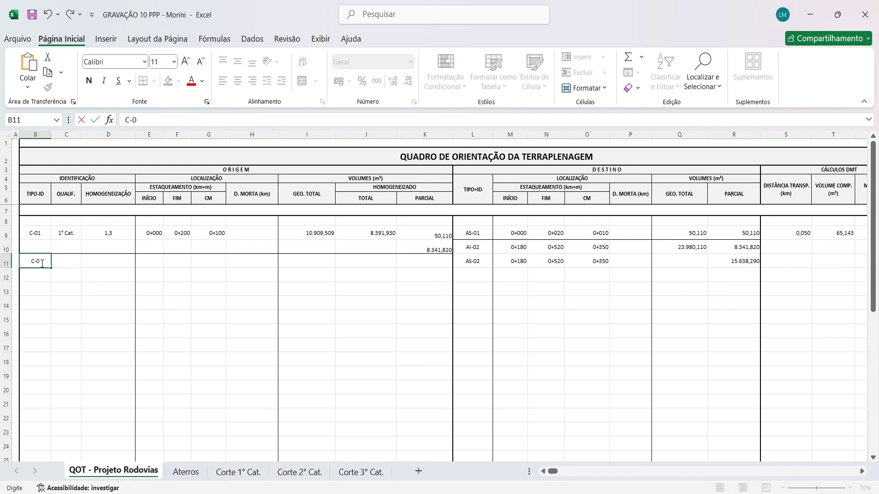
pyautogui.click(233, 474)
pyautogui.scroll(-7, 403, 235)
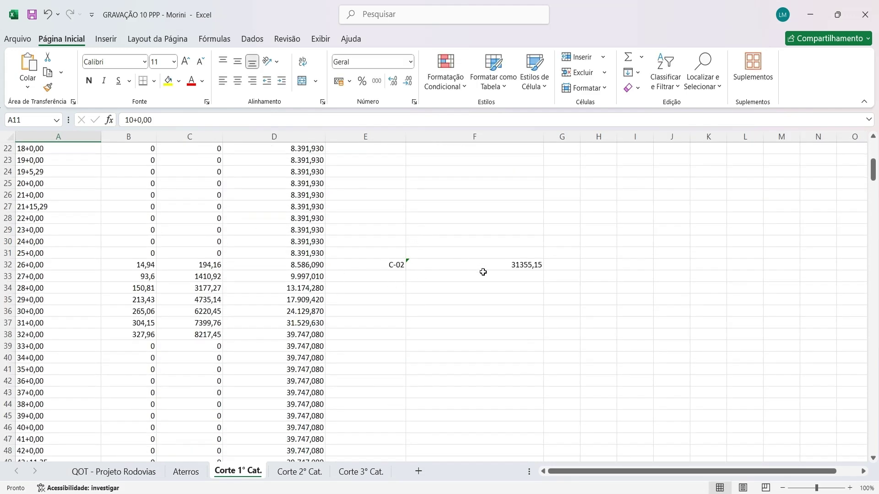
pyautogui.click(515, 268)
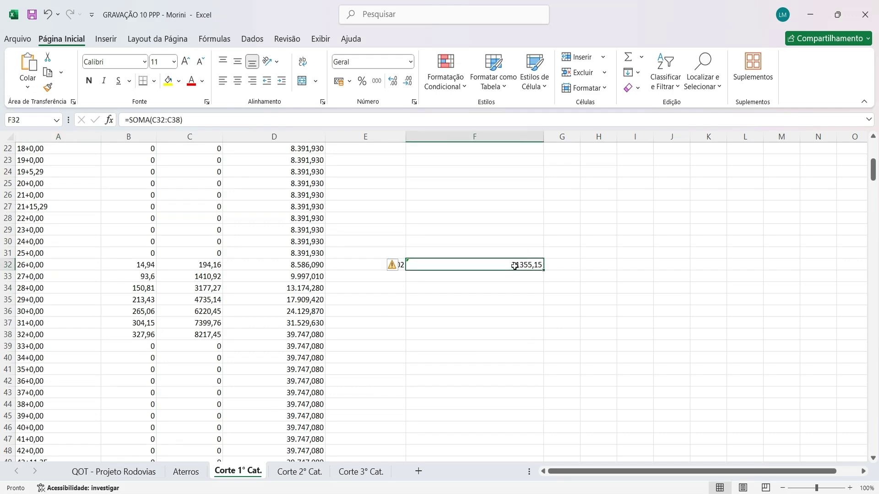
pyautogui.hotkey('ctrl', 'c')
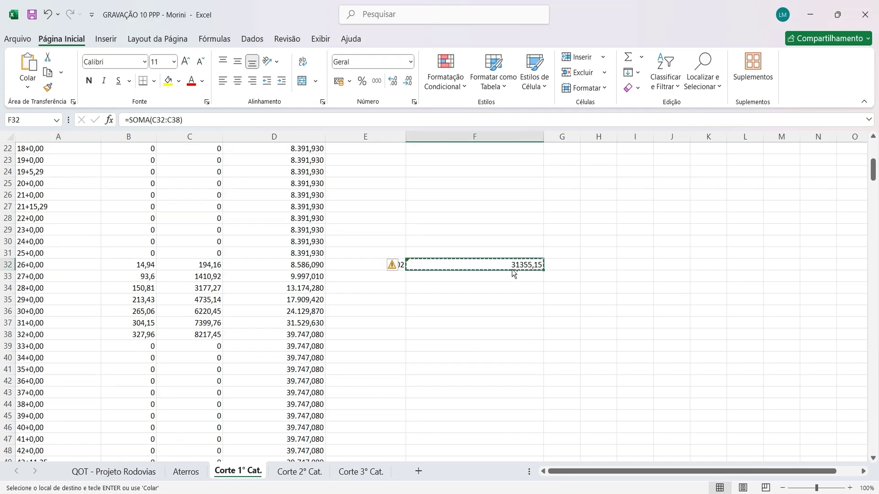
pyautogui.click(138, 472)
pyautogui.click(366, 261)
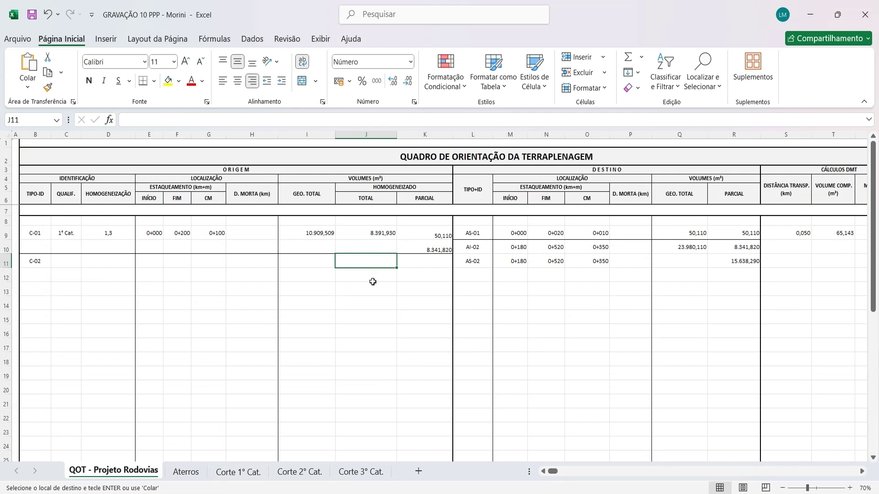
pyautogui.hotkey('ctrl', 'alt', 'v')
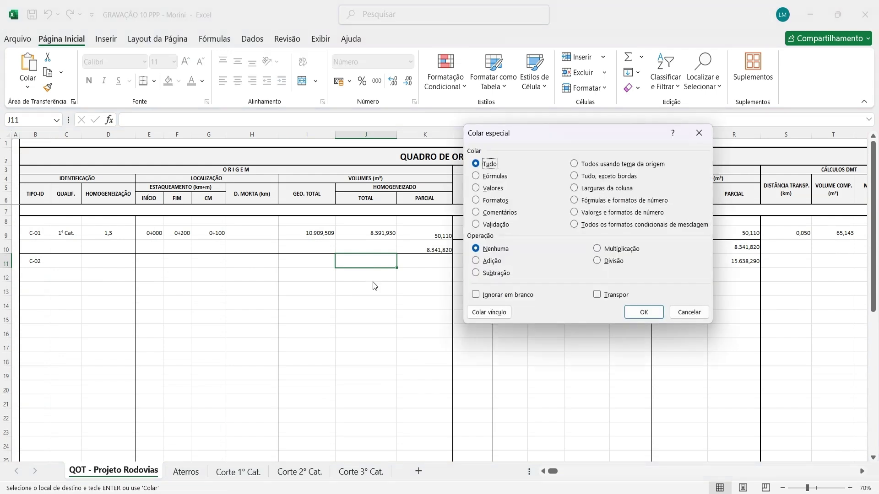
pyautogui.click(502, 190)
pyautogui.click(644, 312)
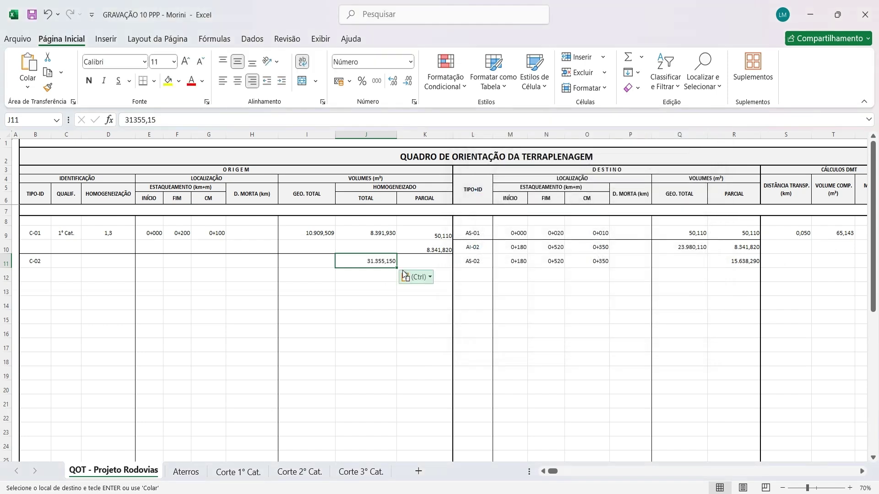
# Step: Enter 1° Cat. as C-02's qualification in C11 and 1,3 as its homogenization factor in D11
pyautogui.click(71, 262)
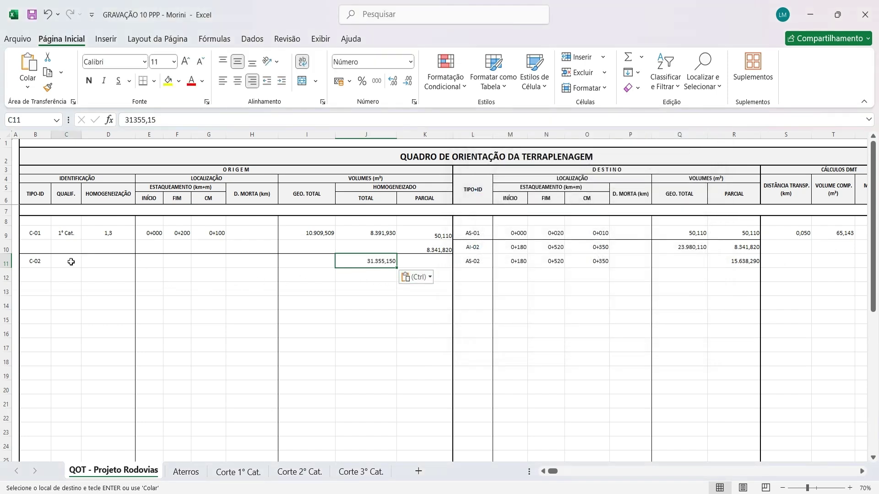
pyautogui.write('1° Cat.')
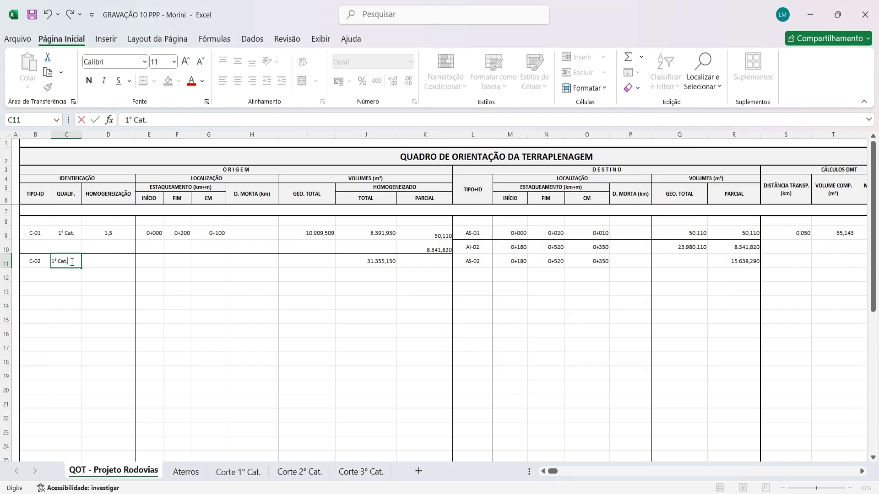
pyautogui.click(106, 261)
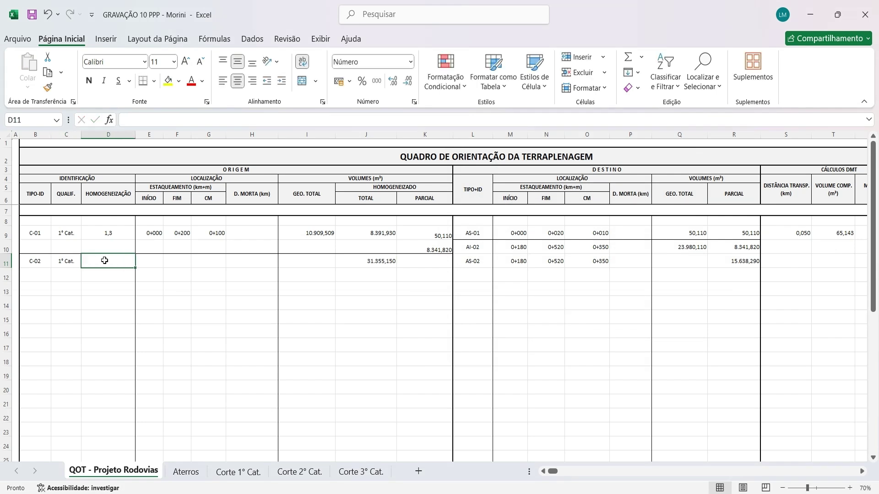
pyautogui.write('1,')
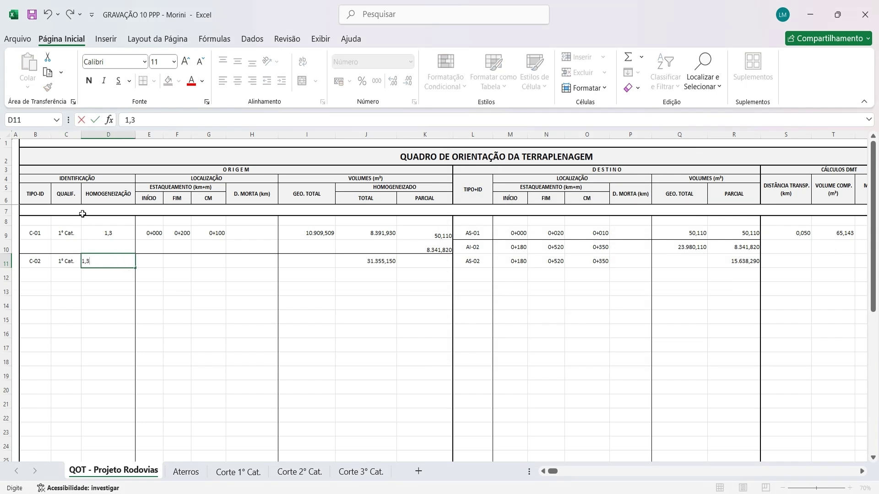
pyautogui.write('3')
pyautogui.click(123, 316)
# Step: Look up where cut C-02 begins in the Corte 1° Cat. sheet and enter 520 as its INÍCIO in E11 of the QOT sheet
pyautogui.click(155, 262)
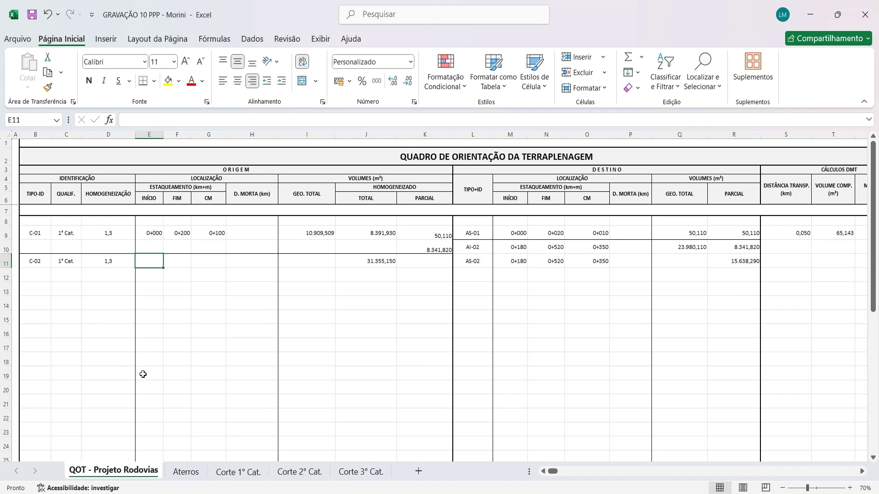
pyautogui.click(233, 472)
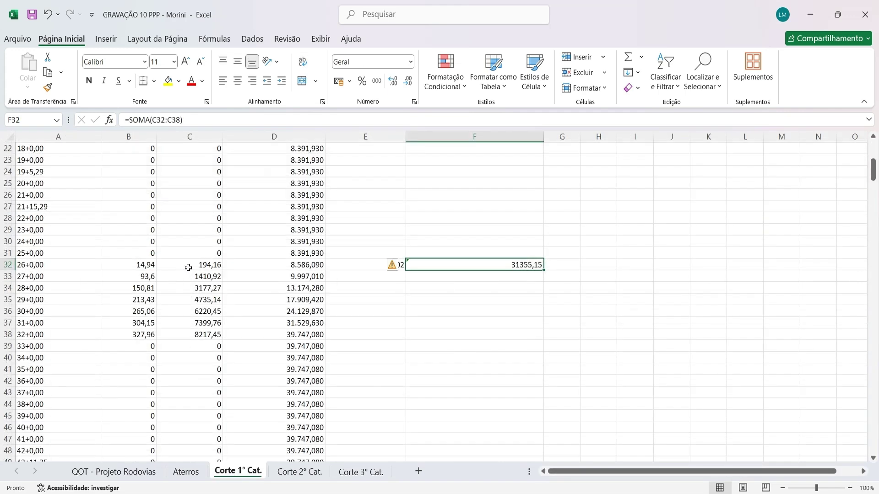
pyautogui.click(114, 472)
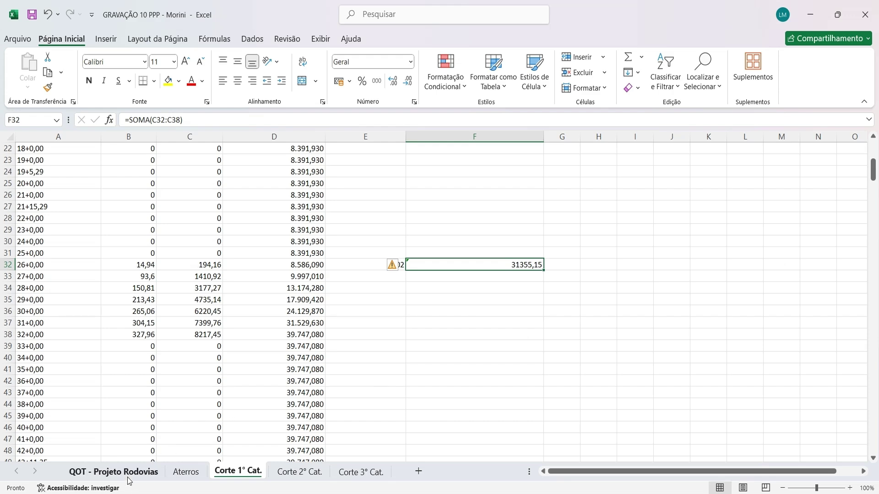
pyautogui.write('520')
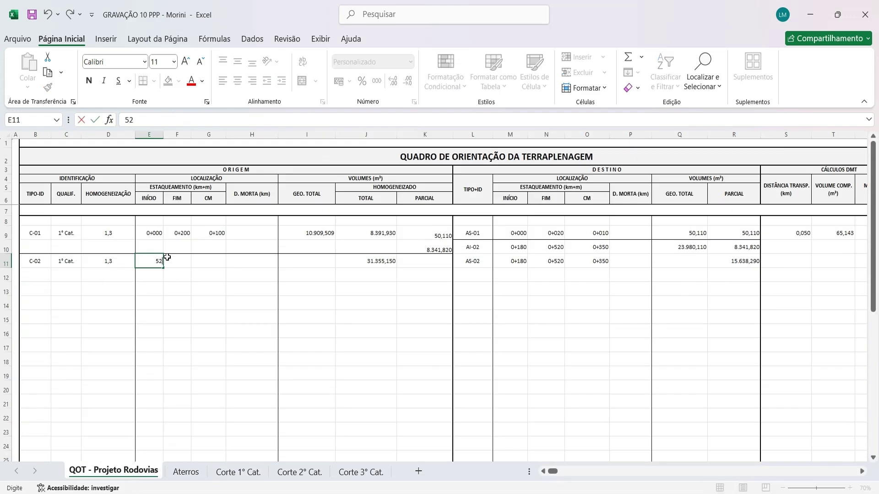
pyautogui.press('Return')
# Step: Look up the end station of cut C-02 in the Corte 1° Cat. sheet
pyautogui.click(238, 472)
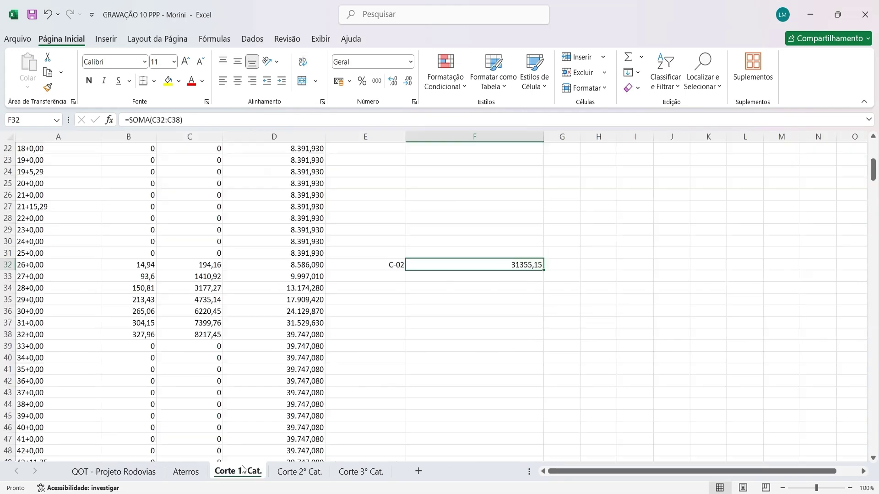
# Step: Check where cut C-02 ends in the Corte 1° Cat. sheet and enter 640 as its FIM station in cell F11 of the QOT sheet
pyautogui.click(197, 336)
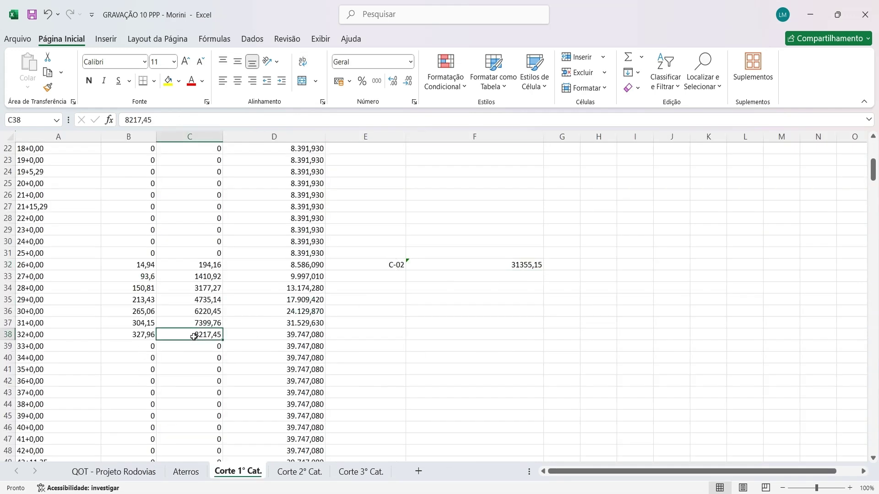
pyautogui.click(113, 472)
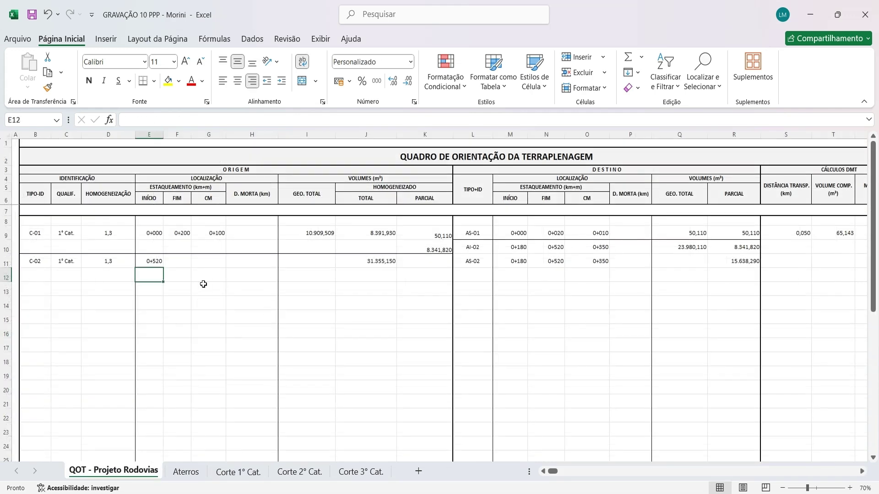
pyautogui.click(177, 262)
pyautogui.write('640')
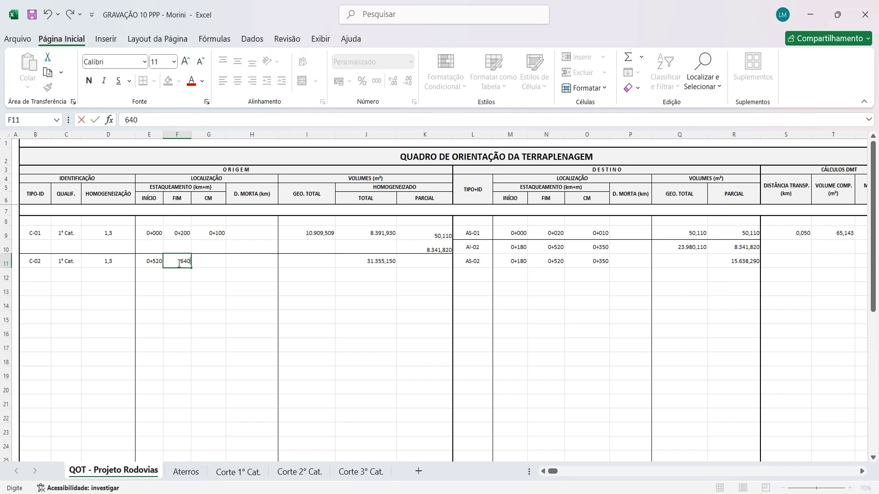
pyautogui.press('Return')
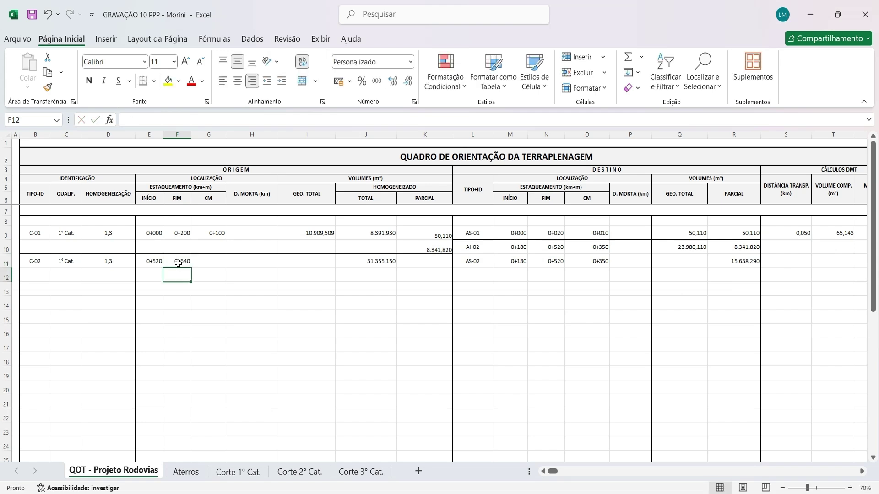
# Step: Calculate the CM station of cut C-02 in G11 with the MED function on E11 and F11
pyautogui.click(208, 261)
pyautogui.write('=med(')
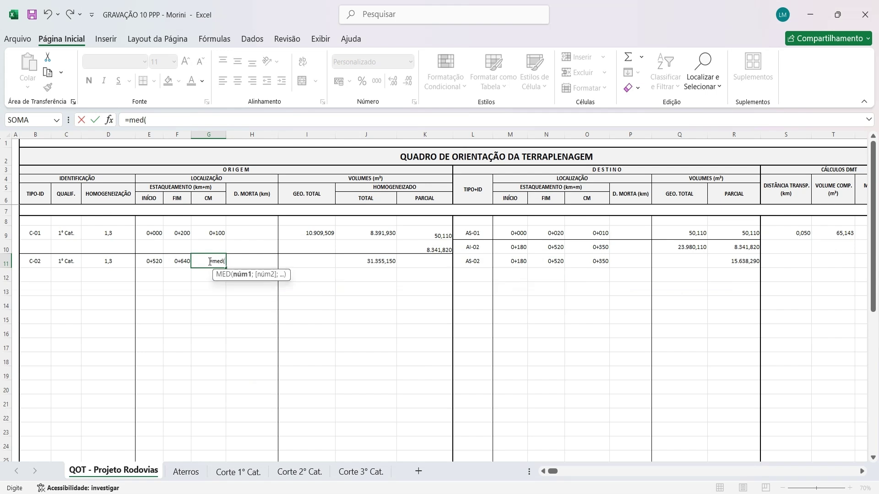
pyautogui.click(152, 261)
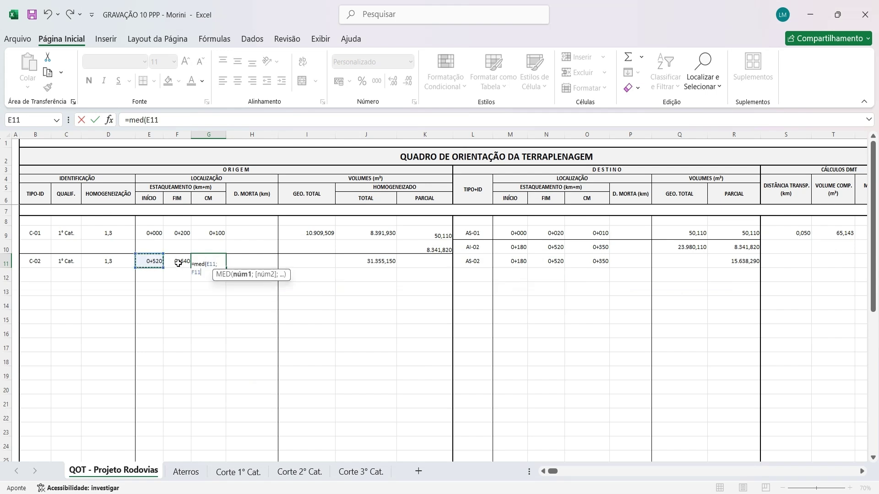
pyautogui.write(';')
pyautogui.click(179, 261)
pyautogui.press('Return')
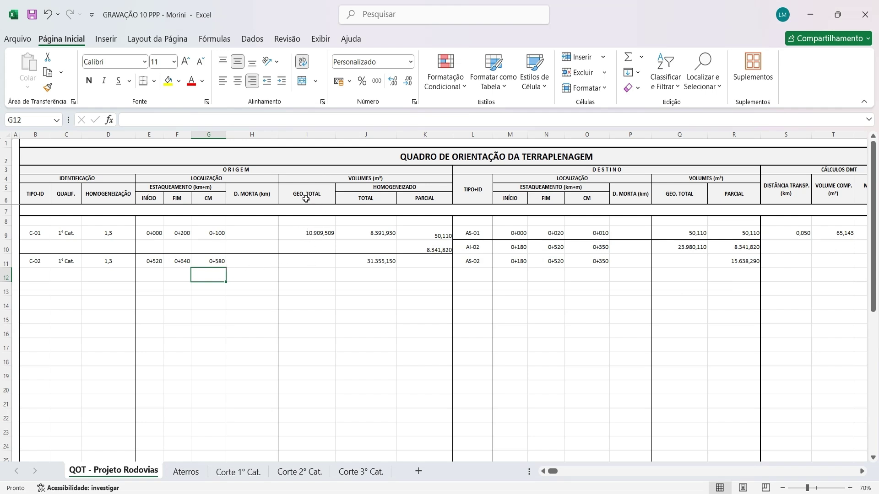
# Step: Calculate the geometric total volume of cut C-02 in I11 by multiplying J11 by D11
pyautogui.click(312, 260)
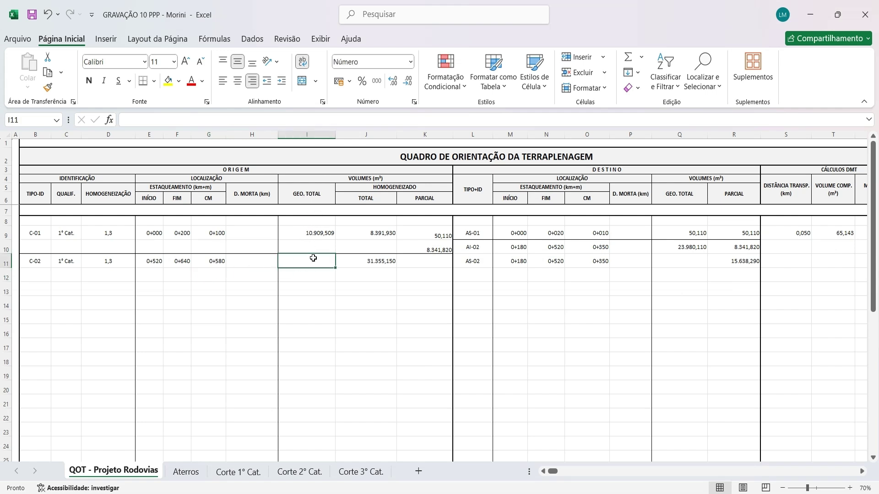
pyautogui.write('=')
pyautogui.click(369, 259)
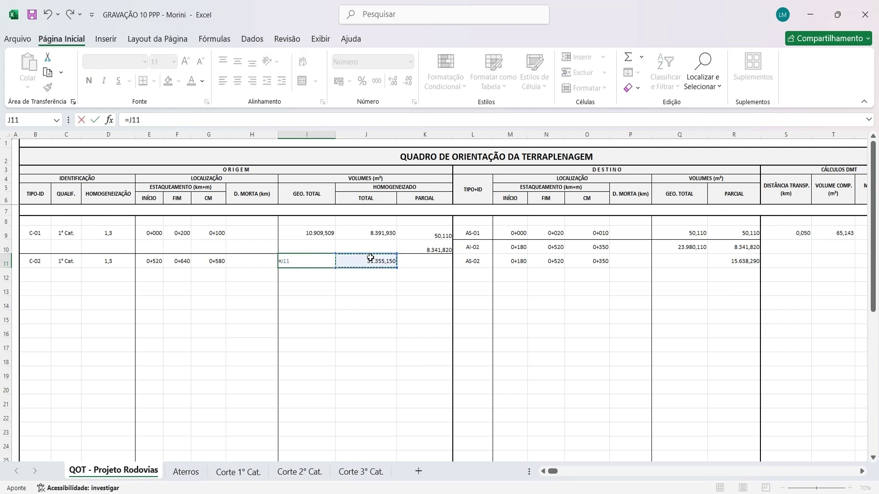
pyautogui.write('*')
pyautogui.click(102, 263)
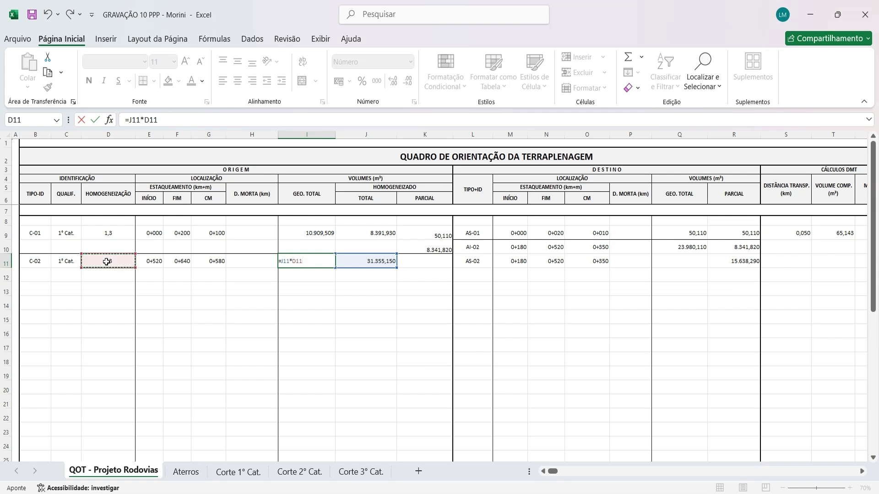
pyautogui.write(')')
pyautogui.press('Return')
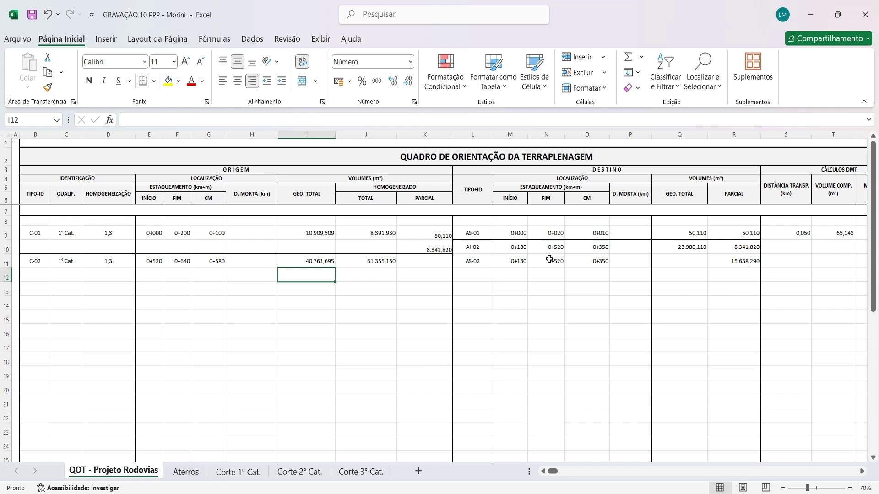
# Step: Copy the AS-02 partial volume from R11 and paste it as values only into K11, the partial volume of cut C-02
pyautogui.click(749, 261)
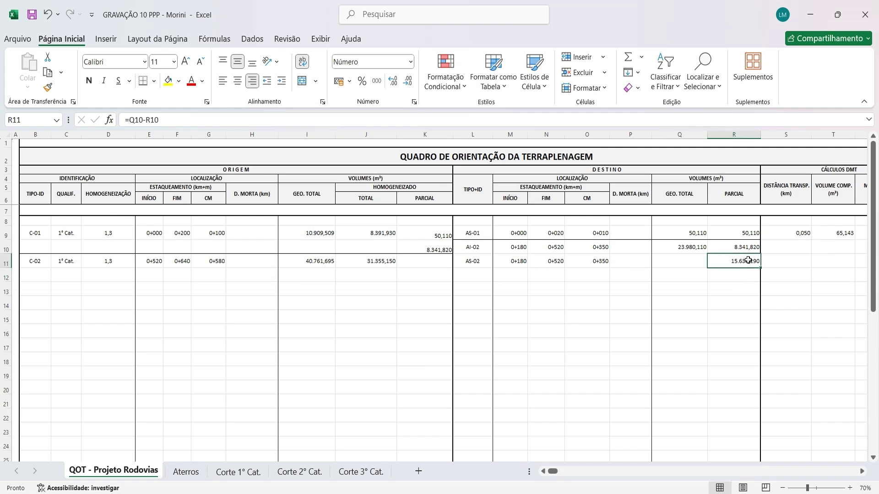
pyautogui.hotkey('ctrl', 'c')
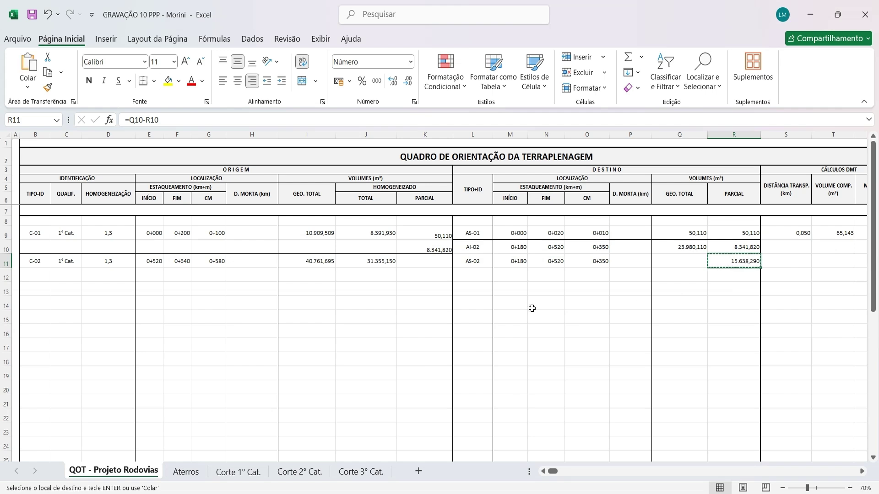
pyautogui.click(430, 258)
pyautogui.hotkey('ctrl', 'alt', 'v')
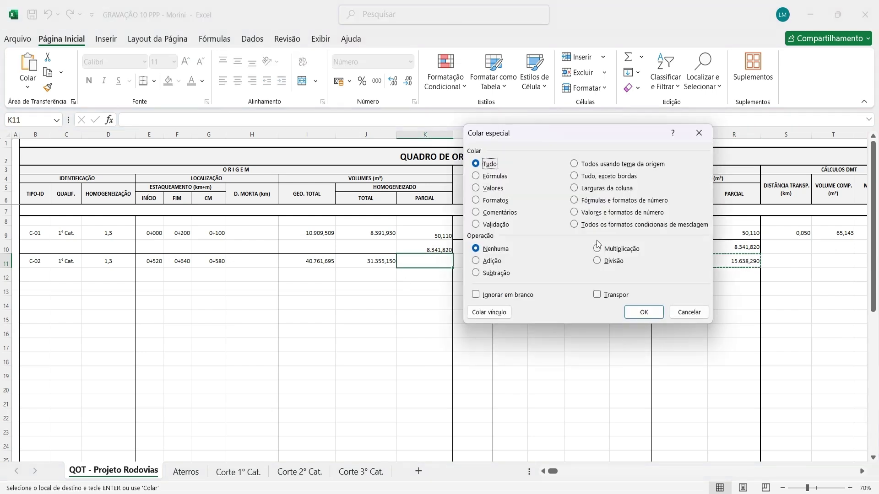
pyautogui.click(489, 188)
pyautogui.click(632, 314)
pyautogui.click(430, 331)
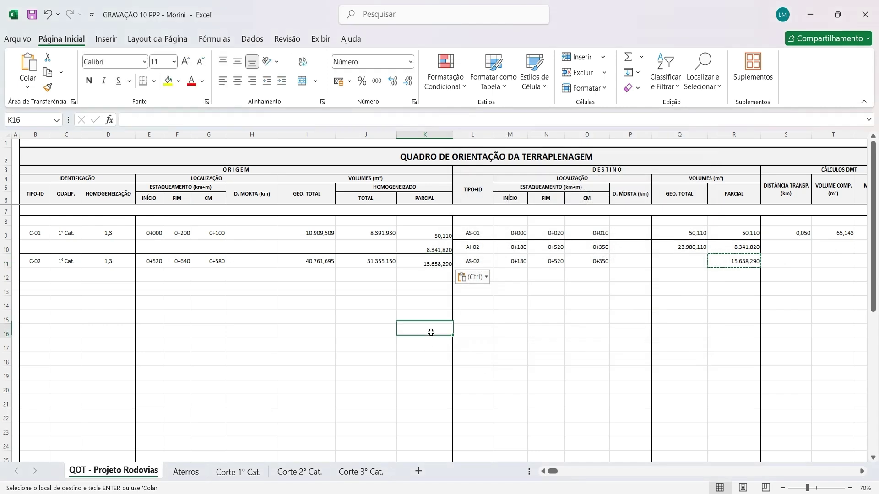
pyautogui.click(431, 273)
pyautogui.click(450, 264)
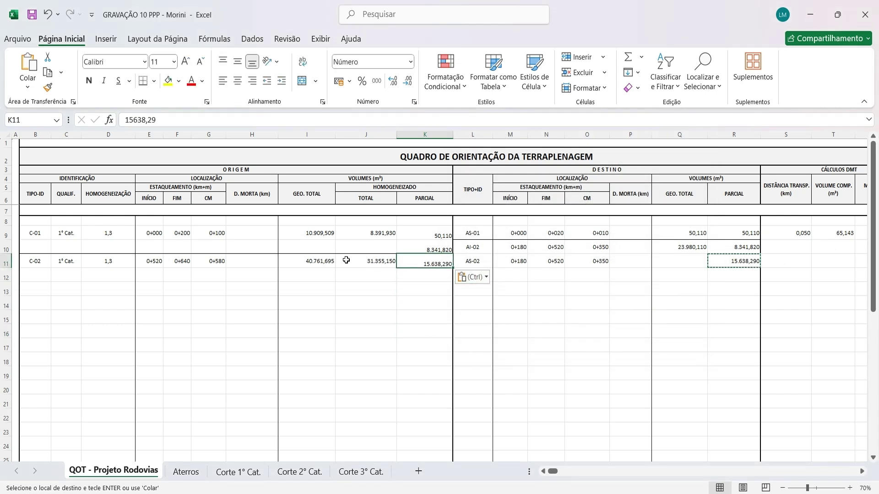
pyautogui.click(374, 262)
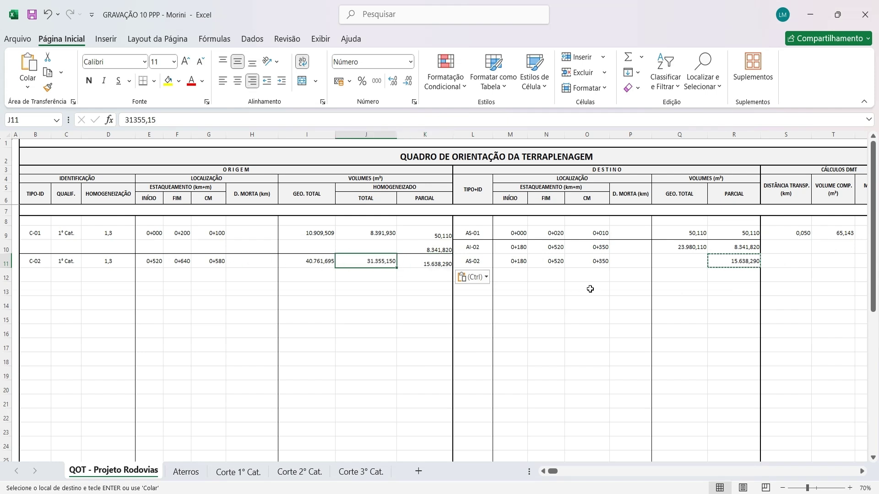
# Step: Add a bottom border beneath the AI-02 and AS-02 destination rows in range L10:R11
pyautogui.click(481, 252)
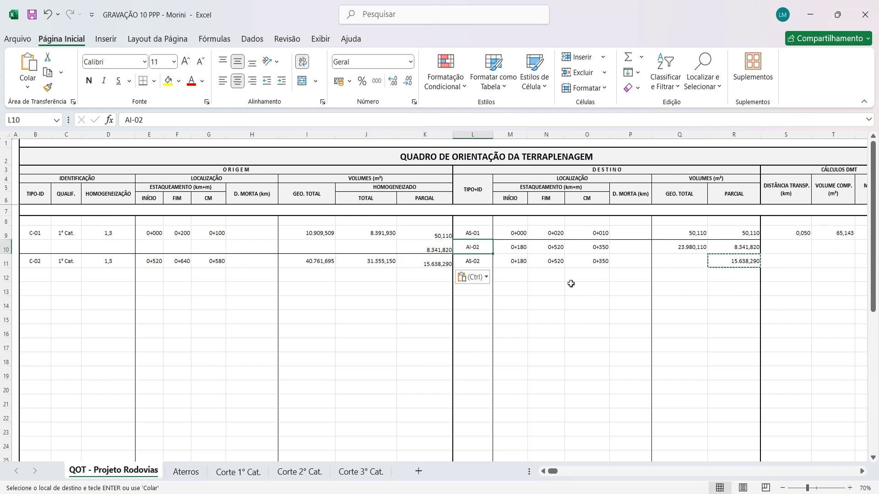
pyautogui.keyDown('shift'); pyautogui.click(737, 258); pyautogui.keyUp('shift')
pyautogui.press('Escape')
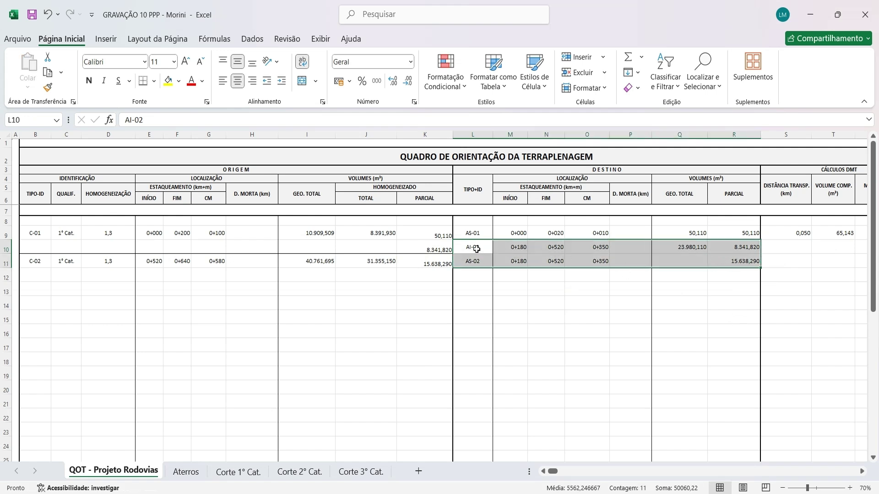
pyautogui.click(583, 304)
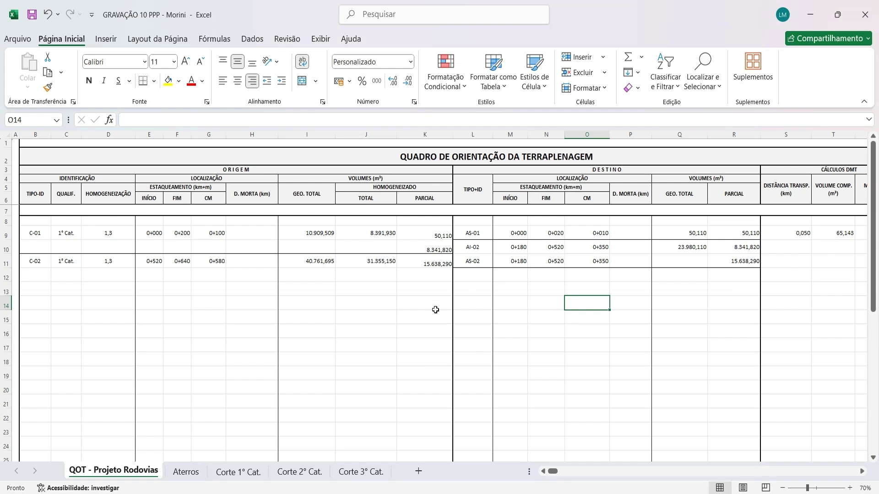
# Step: Calculate the remaining partial volume of cut C-02 in K12 with the formula =J11-K11
pyautogui.click(418, 275)
pyautogui.write('=')
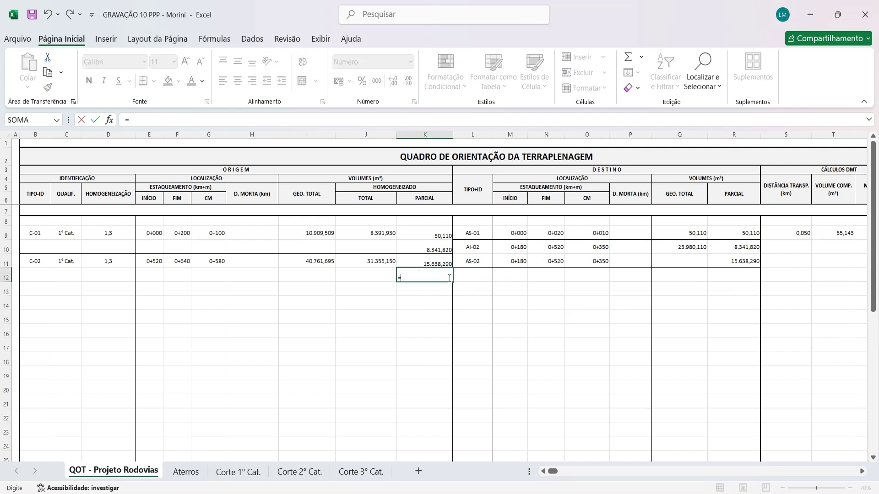
pyautogui.click(376, 259)
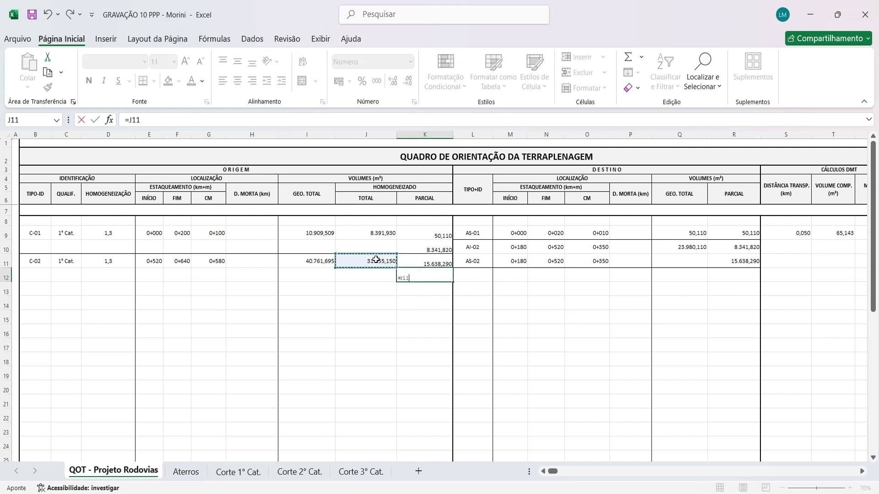
pyautogui.write('-')
pyautogui.click(428, 257)
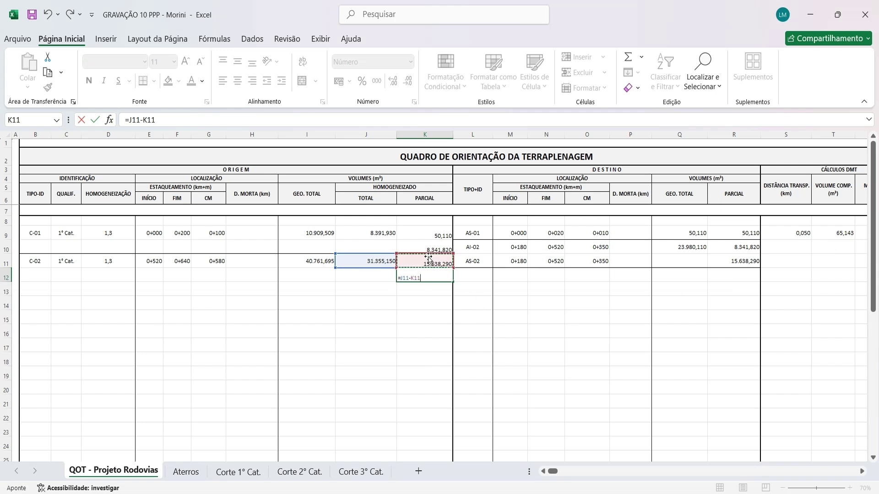
pyautogui.press('Return')
pyautogui.click(440, 277)
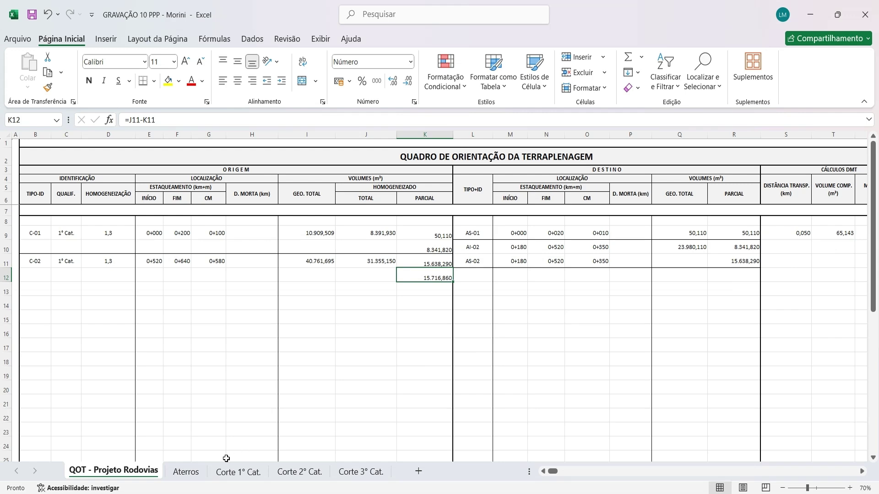
# Step: Copy the fill volume total from F73 of the Aterros sheet and paste it as values only into Q12 of the QOT sheet
pyautogui.click(186, 471)
pyautogui.scroll(-13, 377, 246)
pyautogui.scroll(-3, 399, 251)
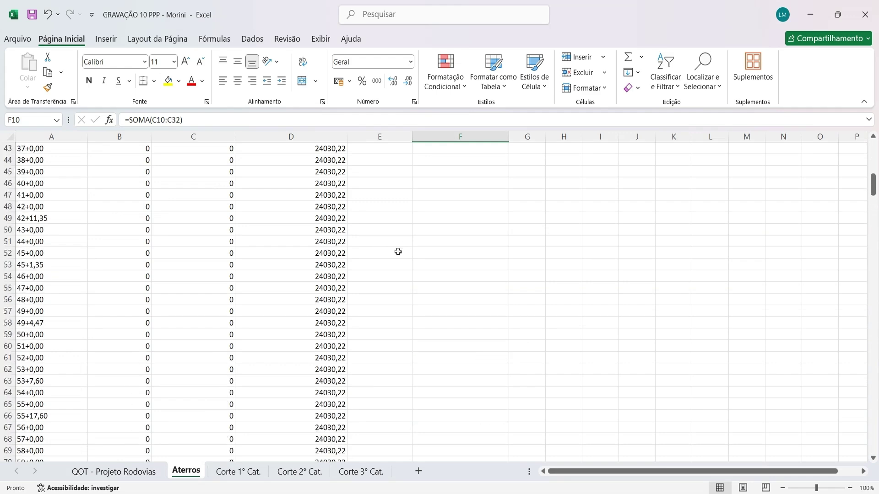
pyautogui.click(490, 255)
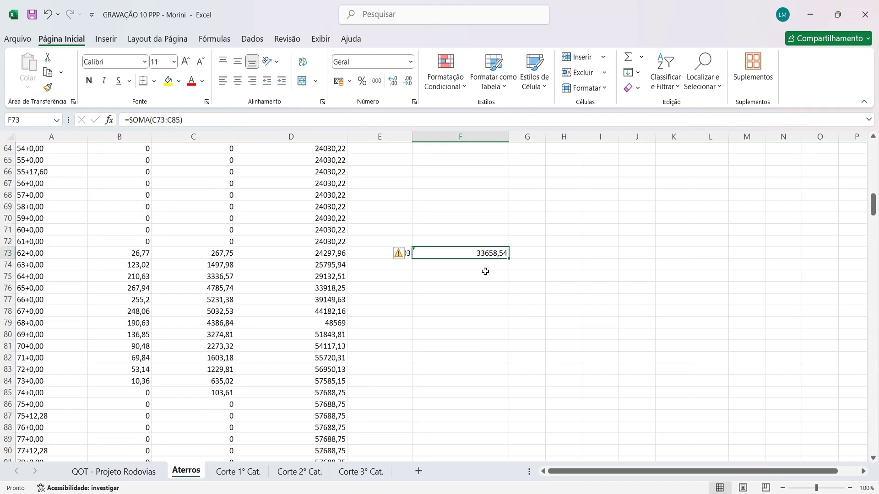
pyautogui.hotkey('ctrl', 'c')
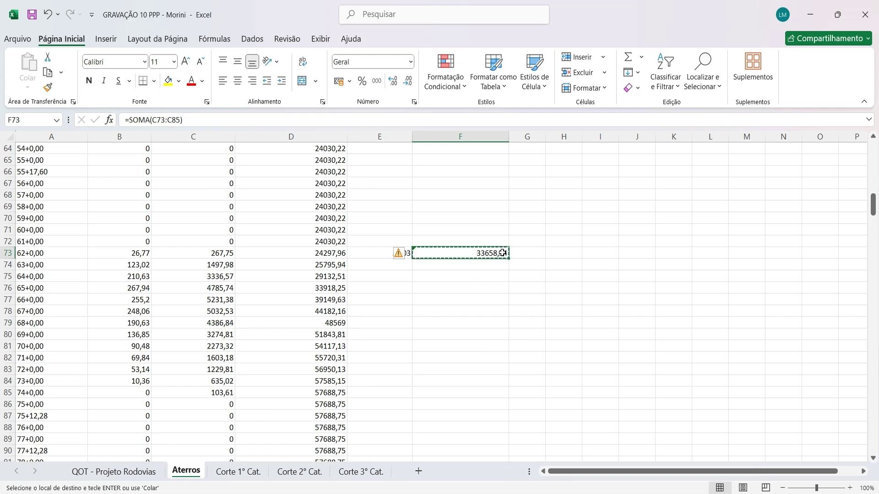
pyautogui.click(98, 477)
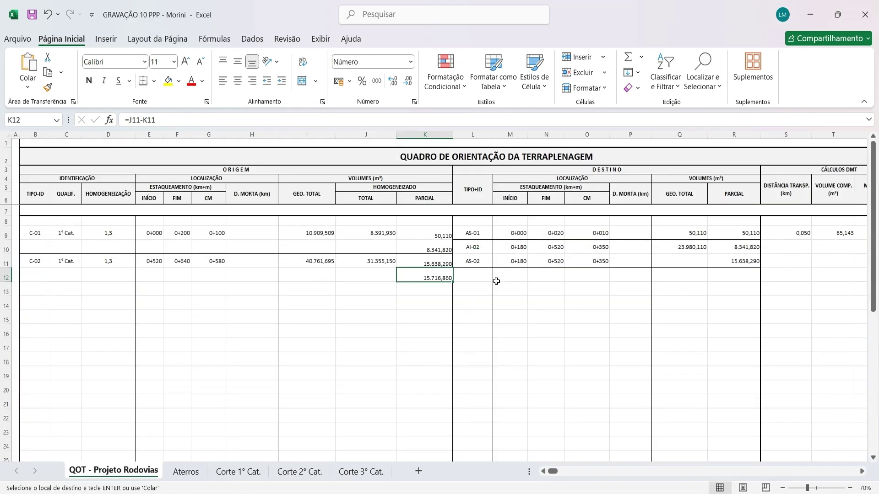
pyautogui.click(730, 273)
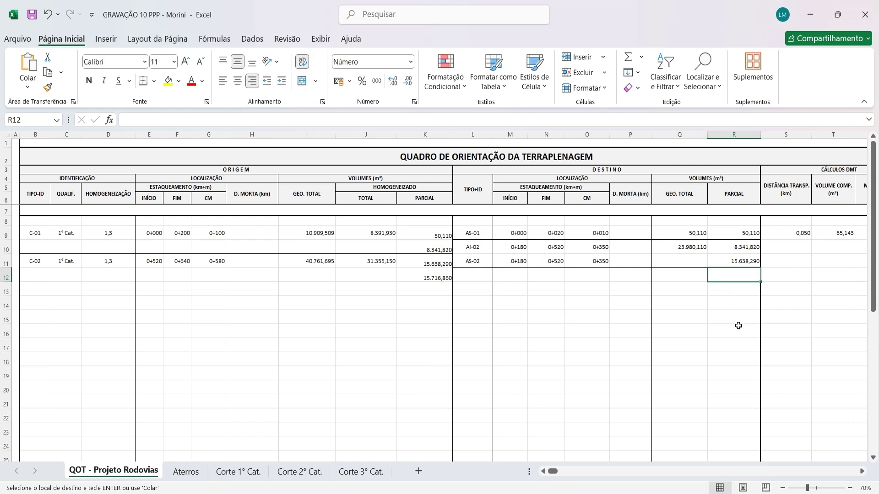
pyautogui.click(681, 276)
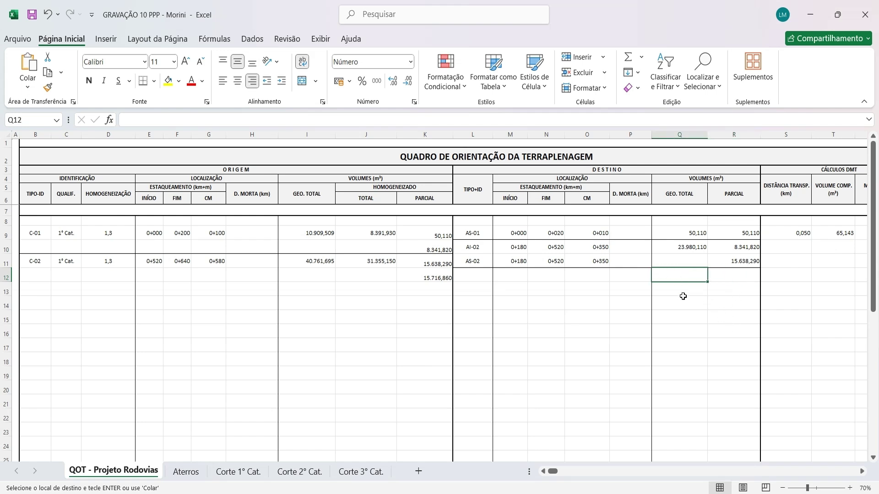
pyautogui.hotkey('ctrl', 'alt', 'v')
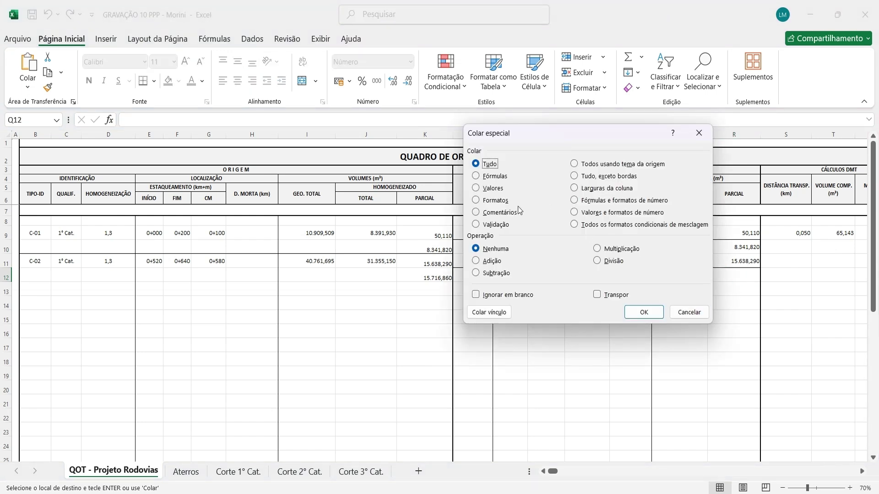
pyautogui.click(499, 189)
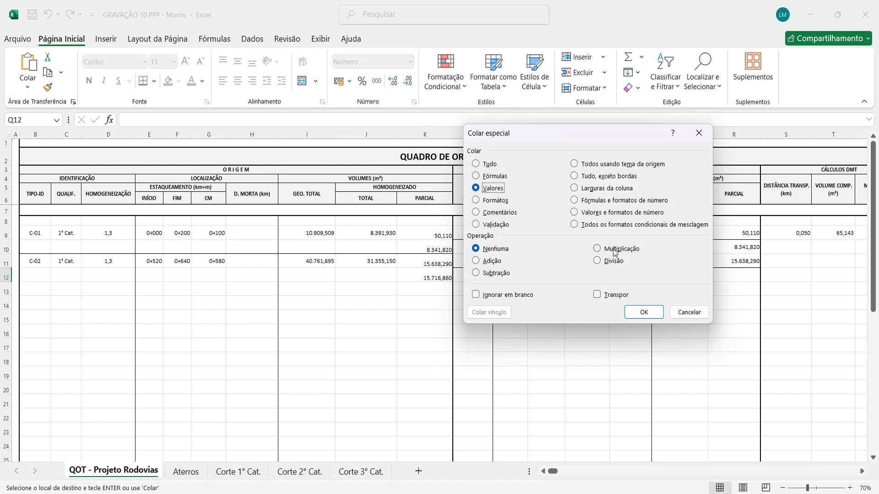
pyautogui.click(644, 312)
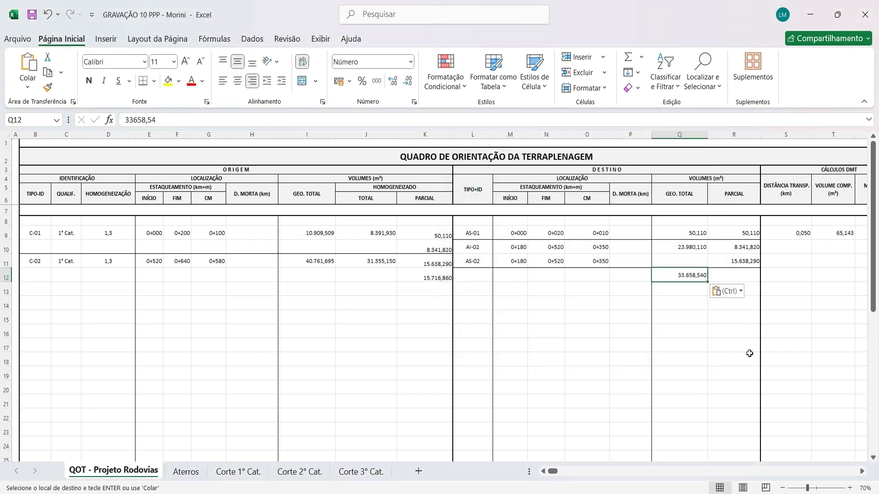
pyautogui.click(680, 312)
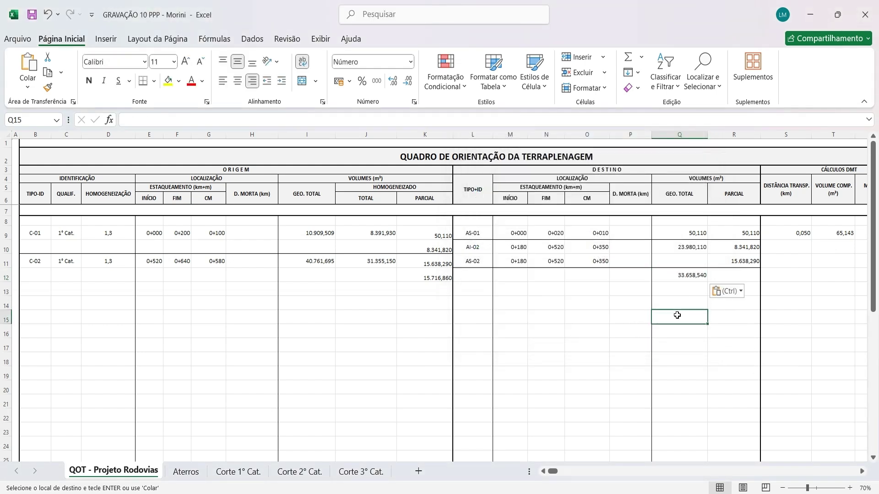
pyautogui.click(687, 275)
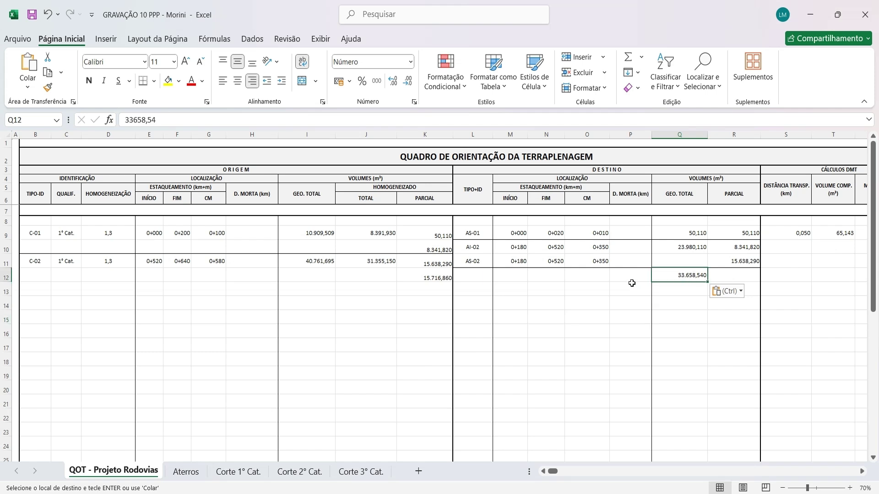
# Step: Enter AI-03 as the destination fill ID in L12 of the QOT sheet
pyautogui.click(475, 277)
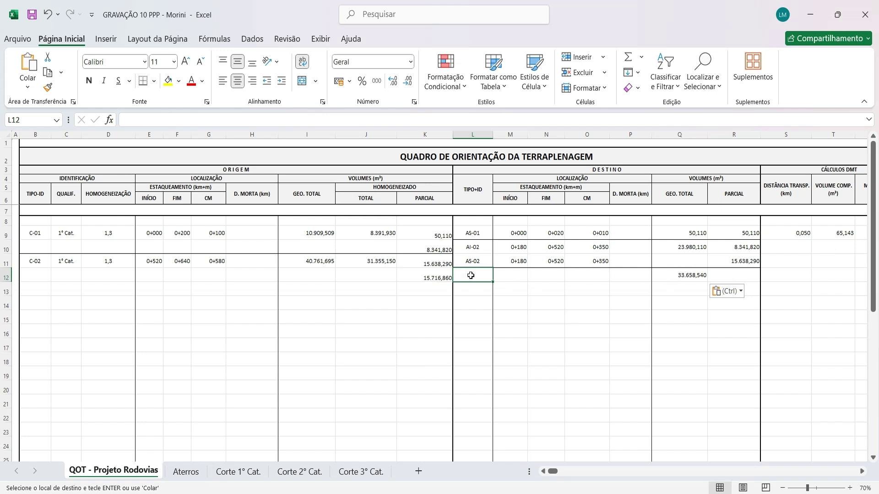
pyautogui.press('Escape')
pyautogui.write('AI-03')
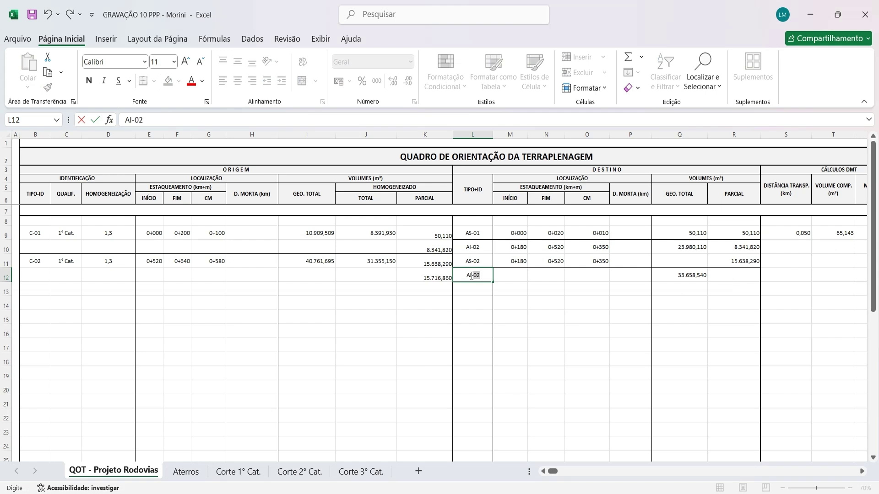
pyautogui.click(473, 302)
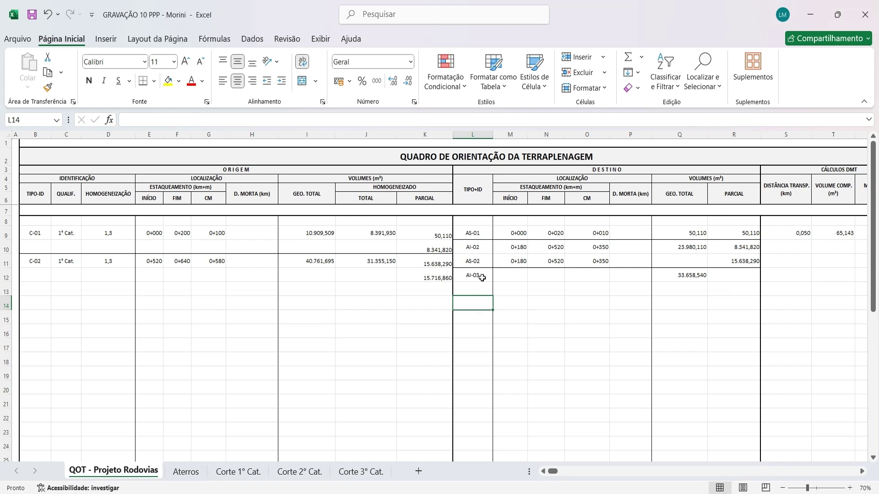
# Step: Look up where fill AI-03 begins in the Aterros sheet and enter its start station 1240 in M12 of the QOT sheet
pyautogui.click(500, 277)
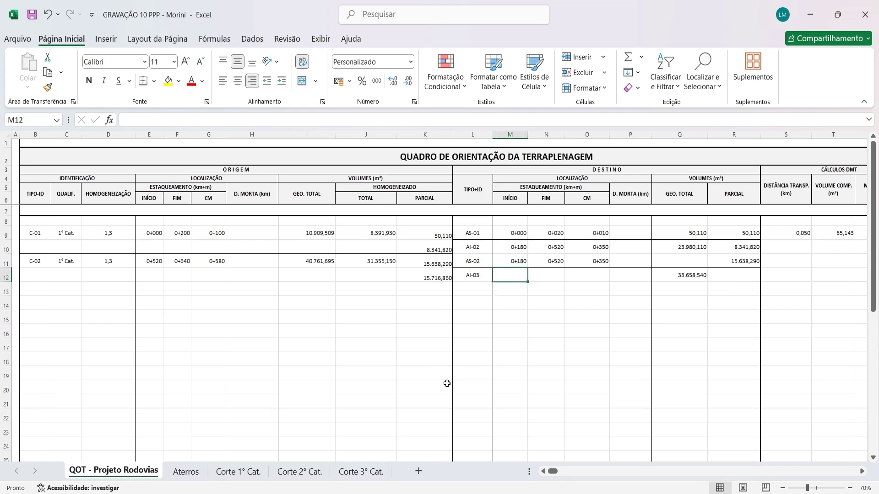
pyautogui.click(186, 472)
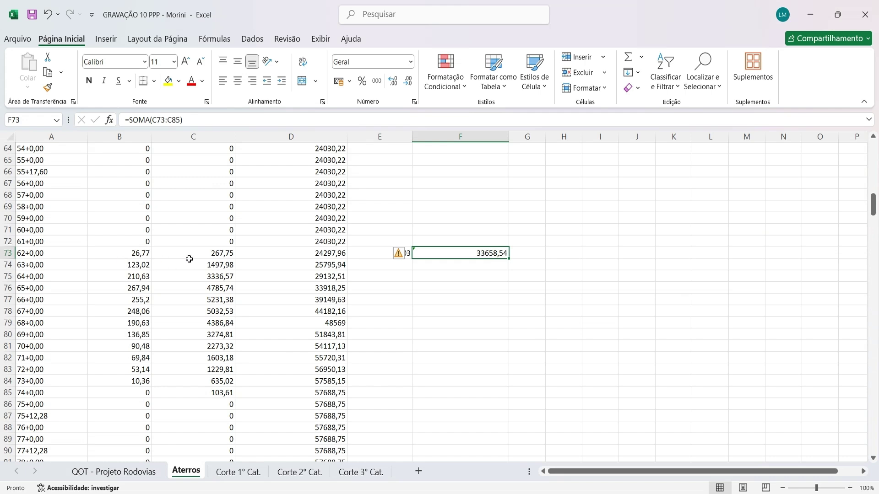
pyautogui.click(136, 253)
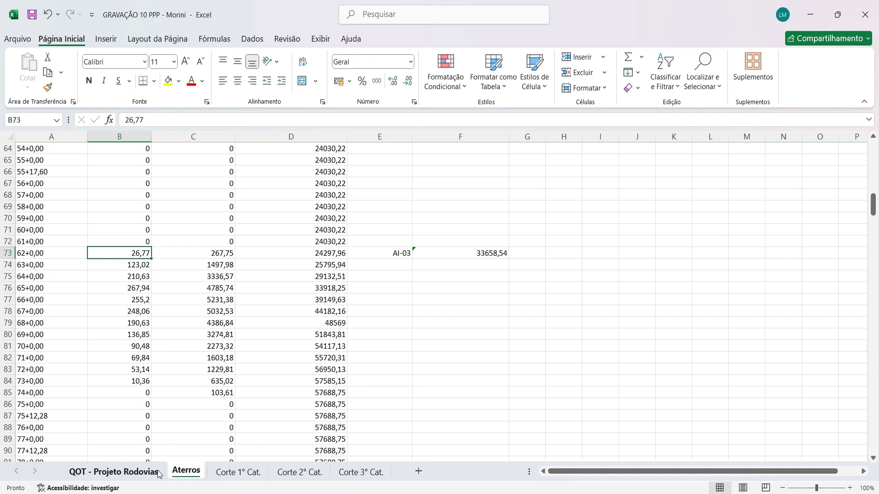
pyautogui.click(114, 472)
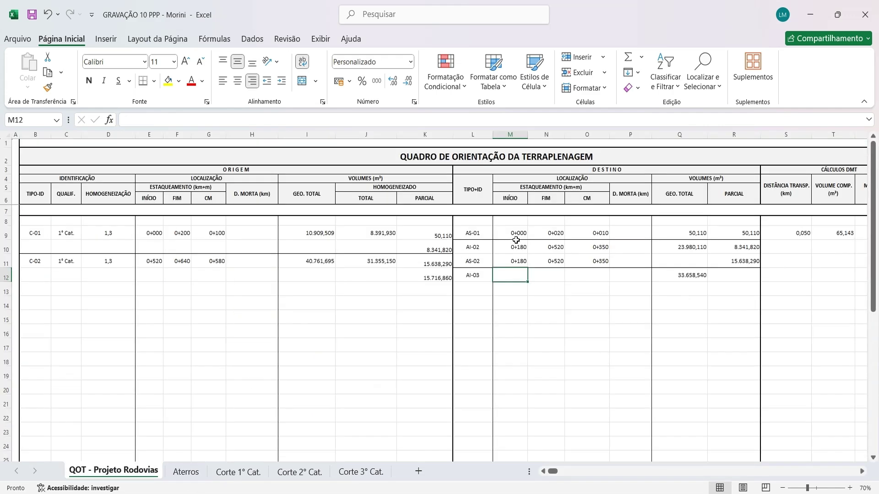
pyautogui.write('1240')
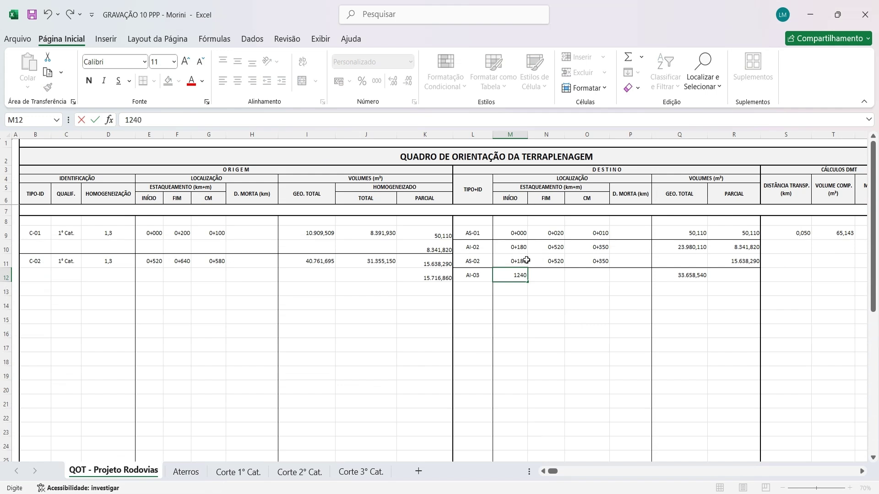
pyautogui.press('Return')
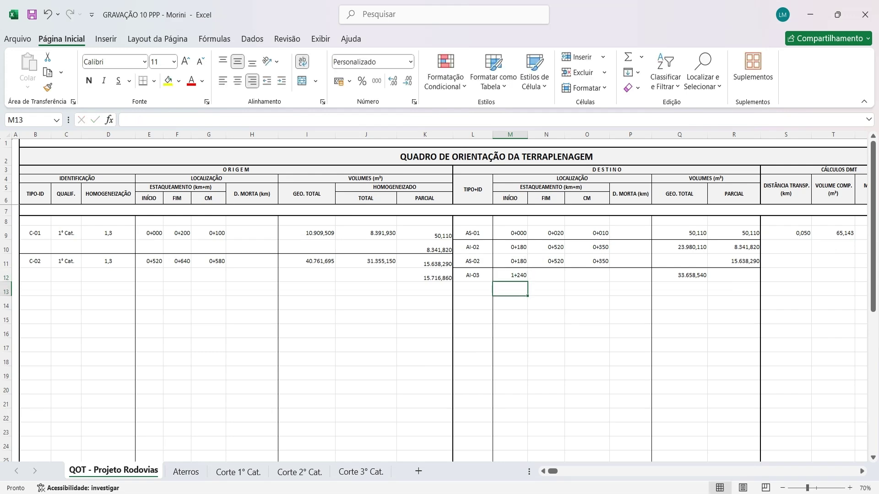
# Step: Look up where fill AI-03 ends in the Aterros sheet and enter its end station 1+480 in N12 of the QOT sheet
pyautogui.click(186, 471)
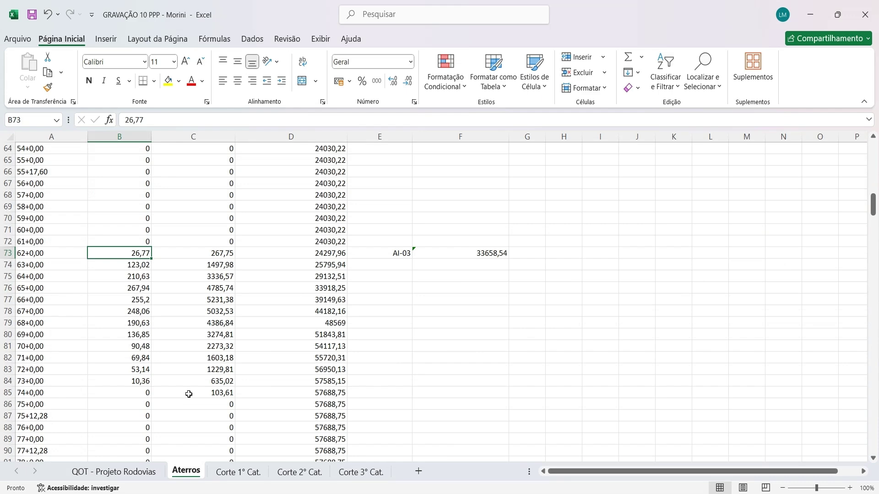
pyautogui.scroll(3, 229, 384)
pyautogui.scroll(-3, 231, 387)
pyautogui.click(230, 392)
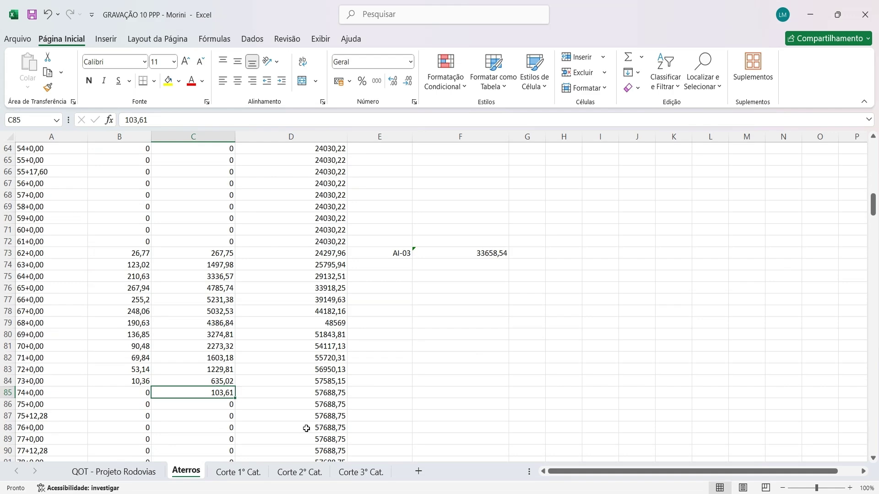
pyautogui.click(145, 467)
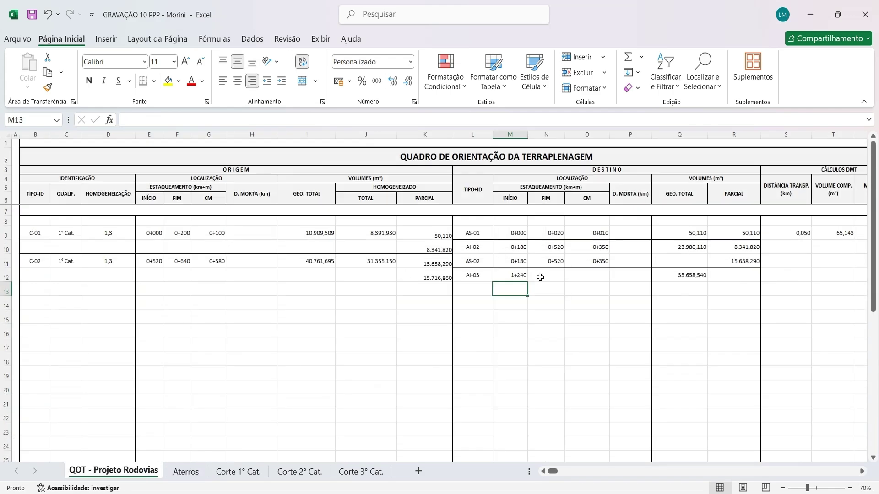
pyautogui.click(540, 277)
pyautogui.write('1+480')
pyautogui.press('Return')
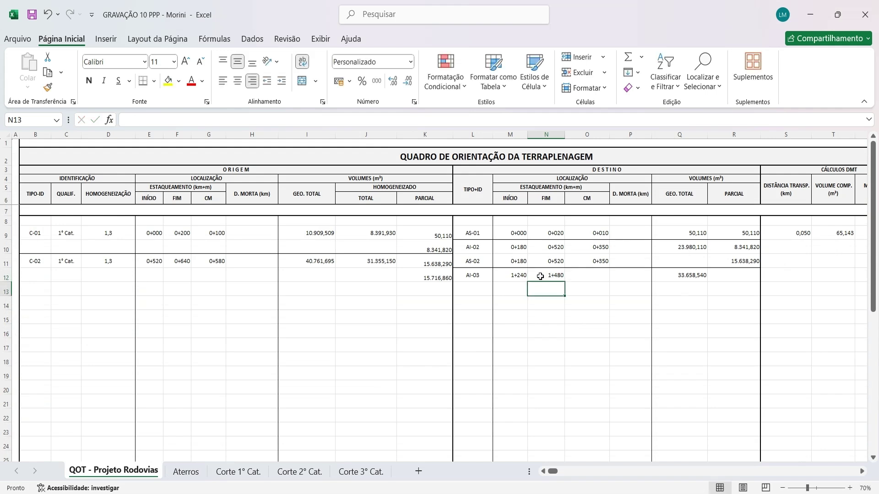
# Step: Calculate the center of mass station of fill AI-03 in O12 with the formula =MED(M12;N12)
pyautogui.click(584, 277)
pyautogui.write('=')
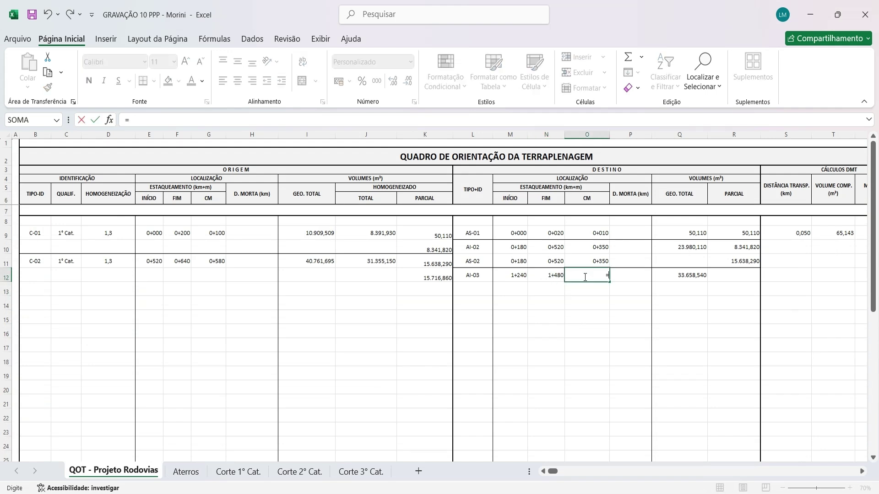
pyautogui.write('med(')
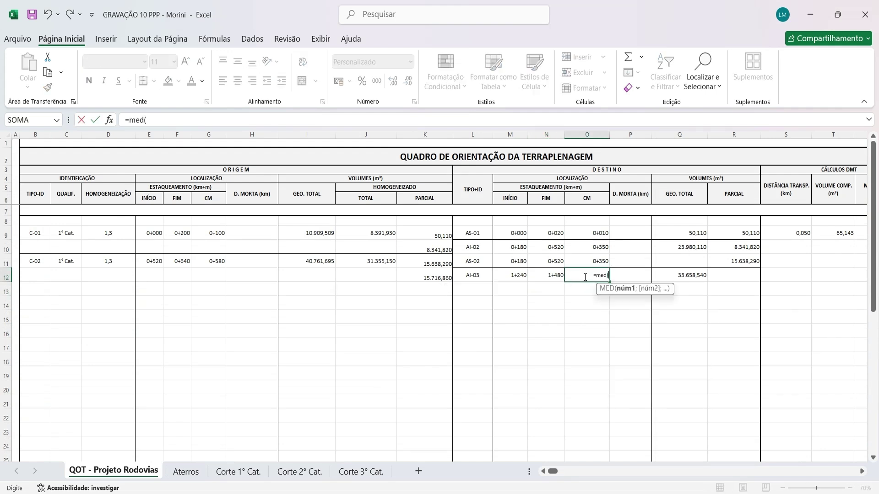
pyautogui.click(511, 274)
pyautogui.write(';')
pyautogui.click(554, 277)
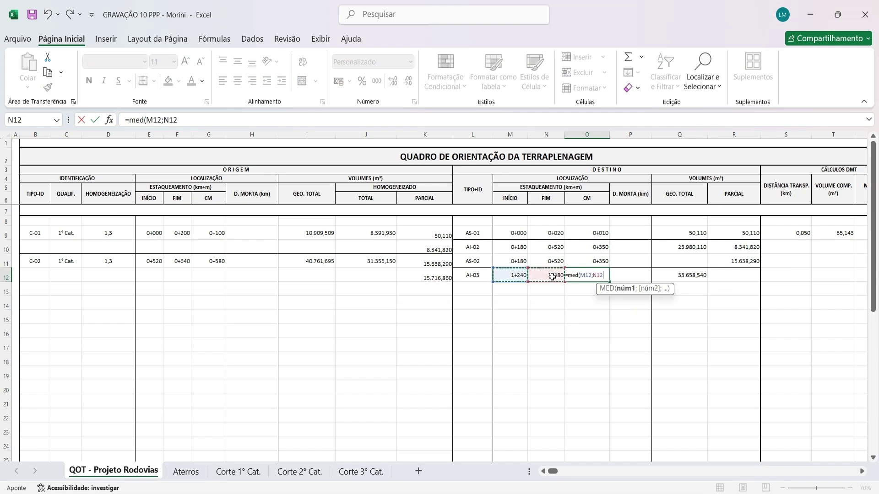
pyautogui.write(')')
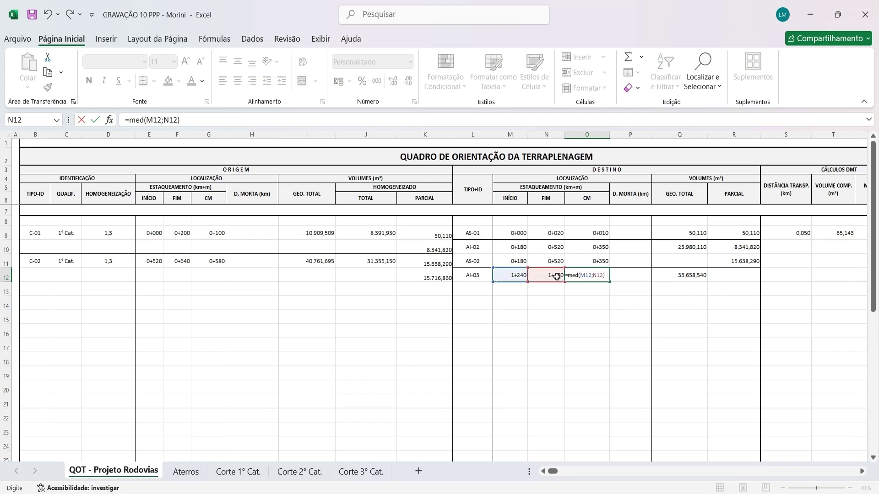
pyautogui.press('Return')
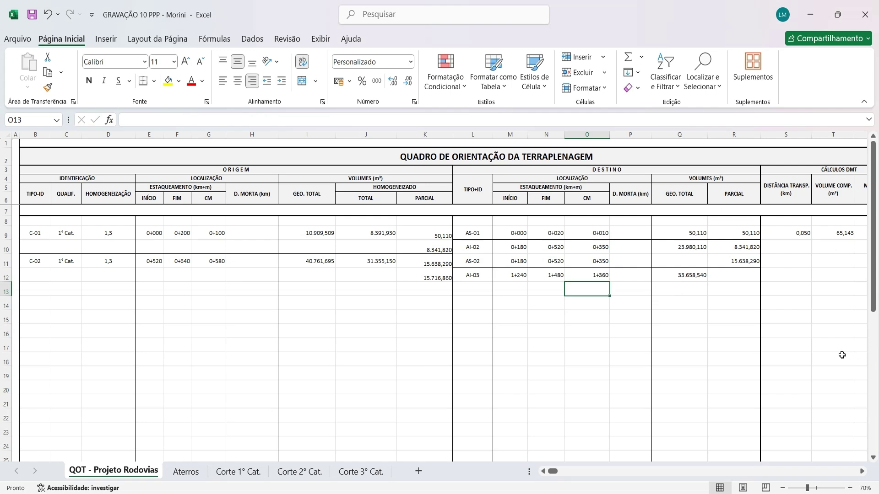
# Step: Copy the remaining C-02 partial volume from K12 and paste it as values only into R12, the partial volume of fill AI-03
pyautogui.click(742, 278)
pyautogui.click(430, 278)
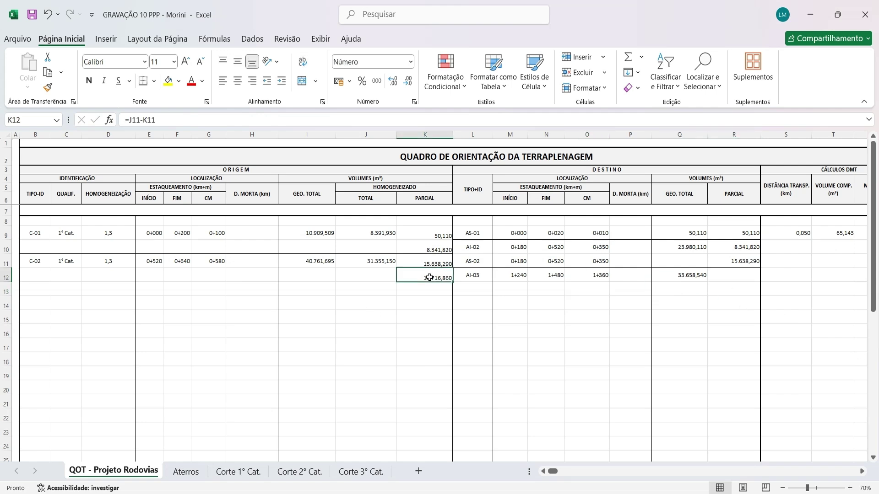
pyautogui.hotkey('ctrl', 'c')
pyautogui.click(720, 273)
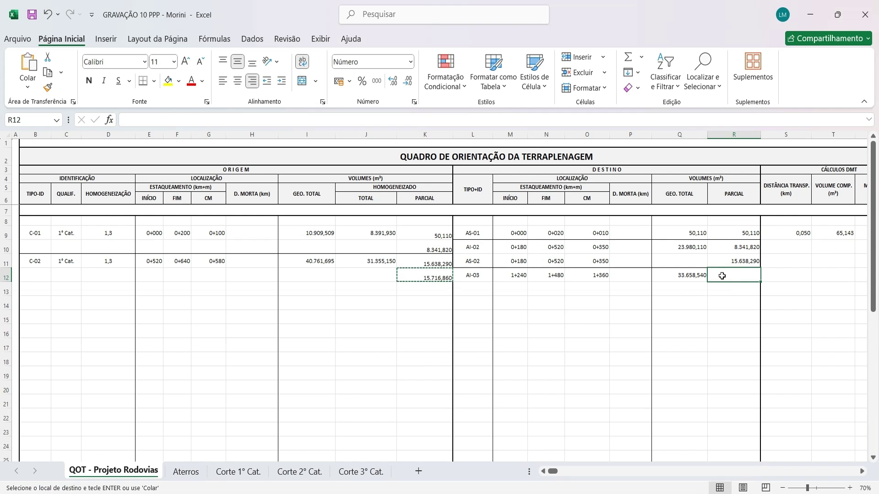
pyautogui.hotkey('ctrl', 'alt', 'v')
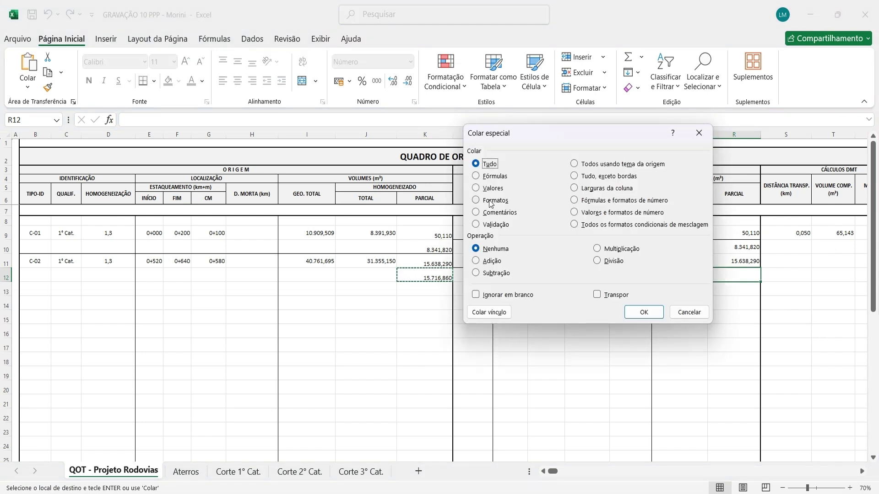
pyautogui.click(493, 200)
pyautogui.click(492, 189)
pyautogui.click(643, 312)
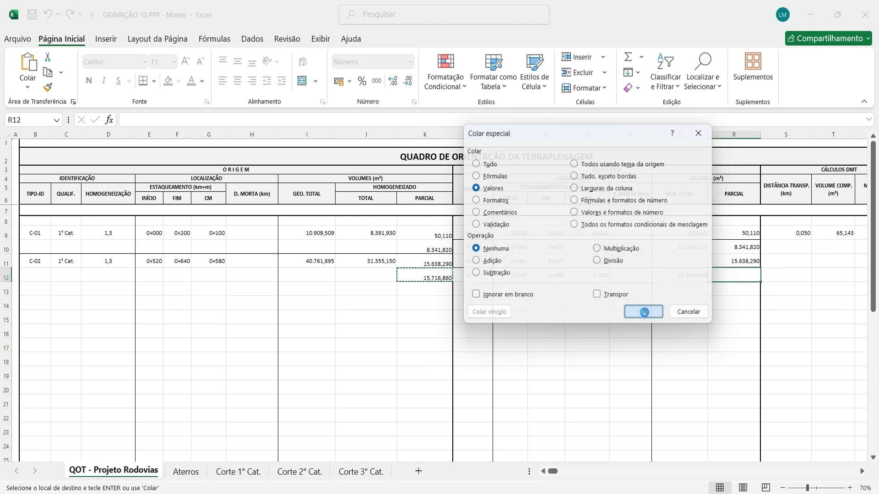
pyautogui.click(724, 319)
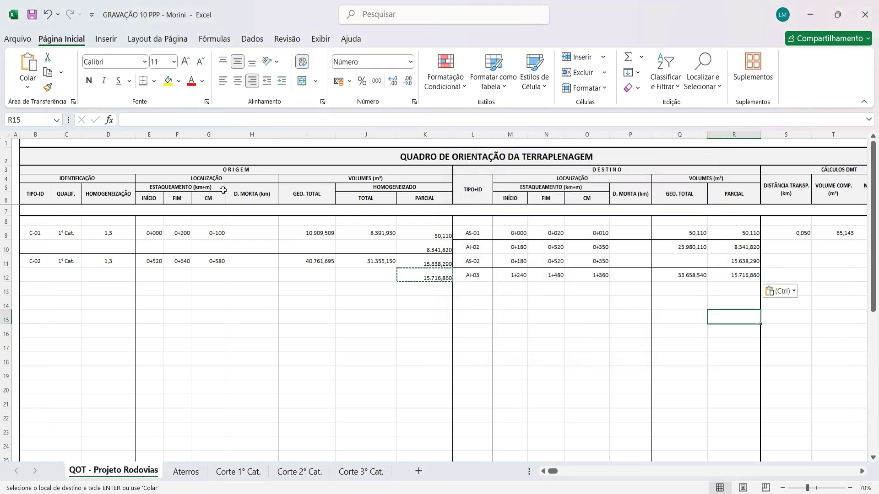
pyautogui.press('Escape')
# Step: Add a bottom border beneath the cut C-02 origin rows in range B11:K12
pyautogui.click(33, 264)
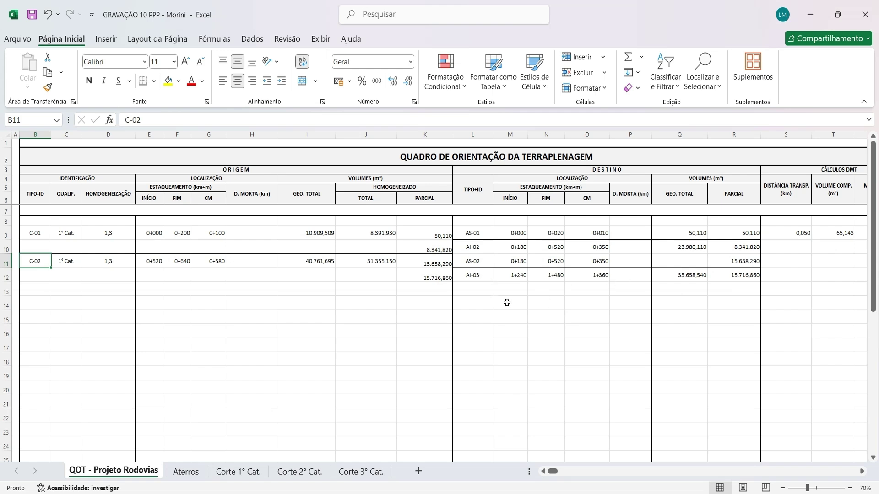
pyautogui.click(446, 278)
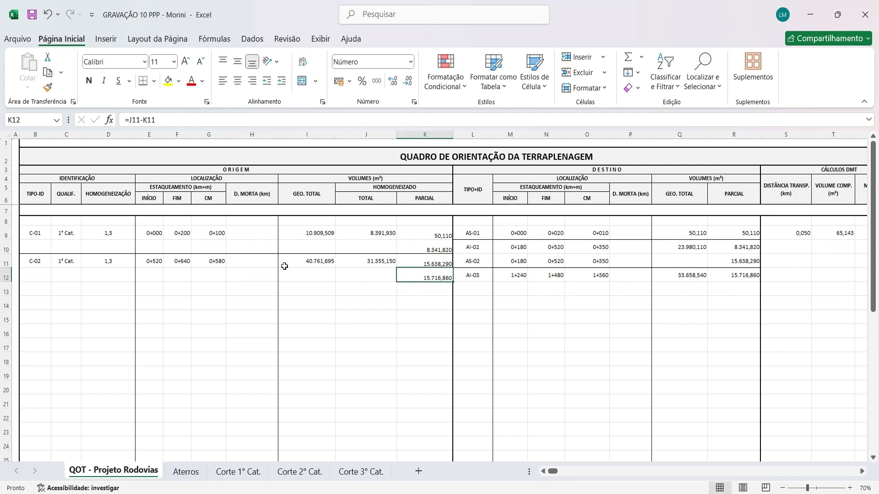
pyautogui.keyDown('shift'); pyautogui.click(34, 262); pyautogui.keyUp('shift')
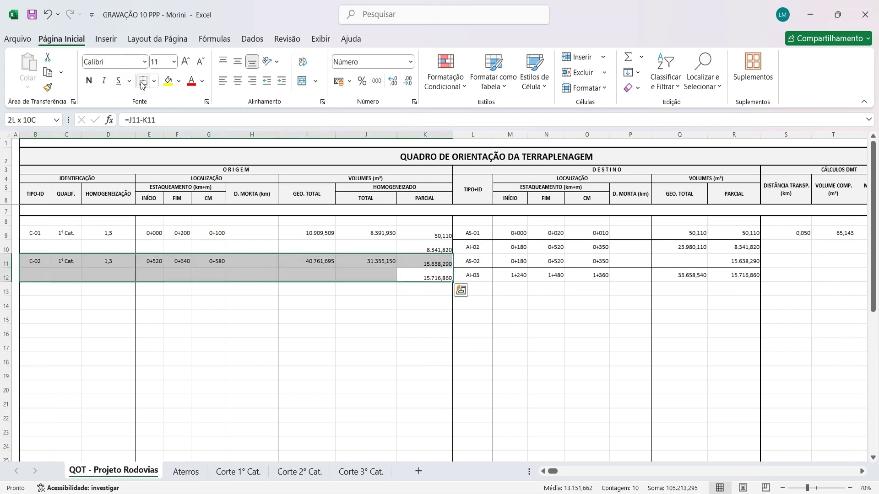
pyautogui.click(366, 341)
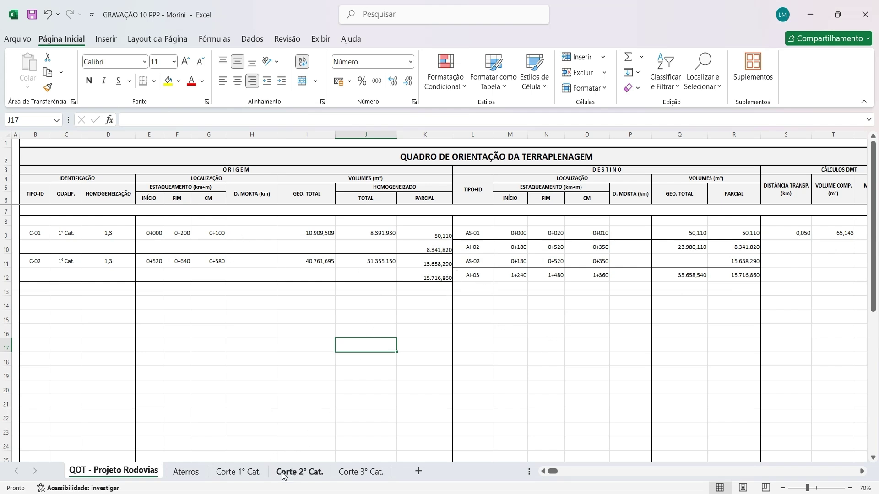
# Step: Copy the cut C-03 volume from F39 of the Corte 2° Cat. sheet and paste it as values only into J13 of the QOT sheet
pyautogui.click(245, 472)
pyautogui.scroll(-3, 196, 312)
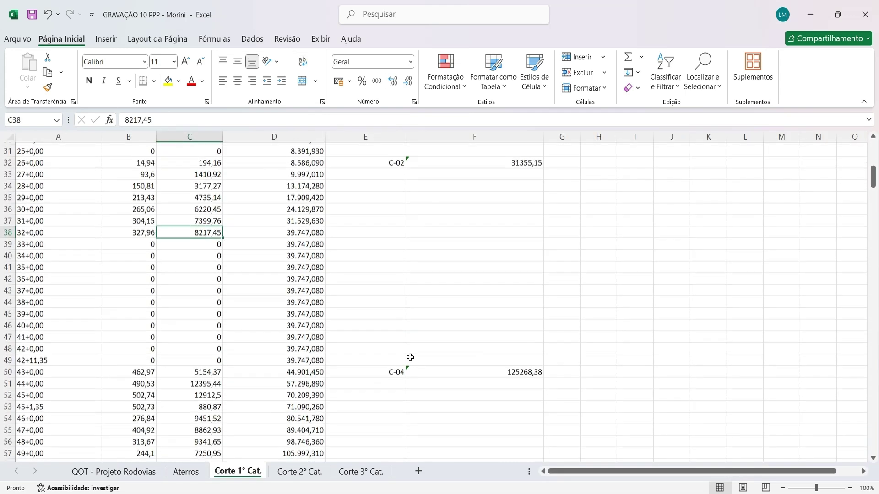
pyautogui.click(300, 472)
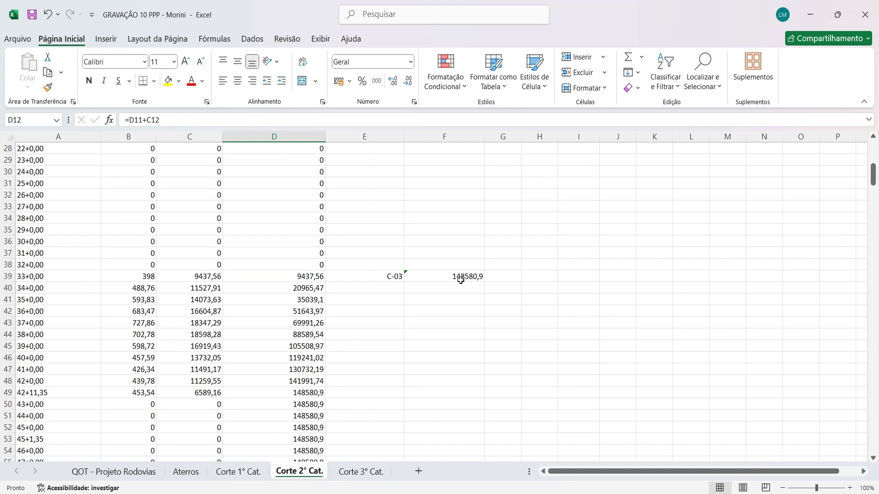
pyautogui.click(475, 280)
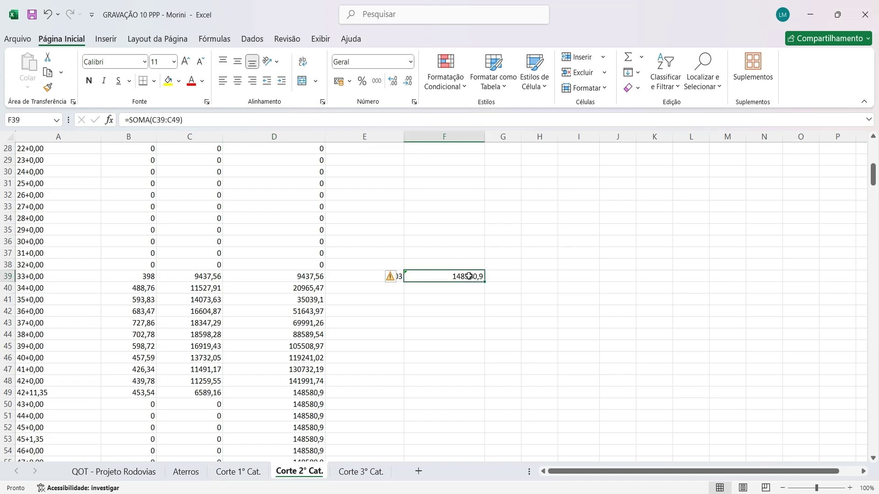
pyautogui.hotkey('ctrl', 'c')
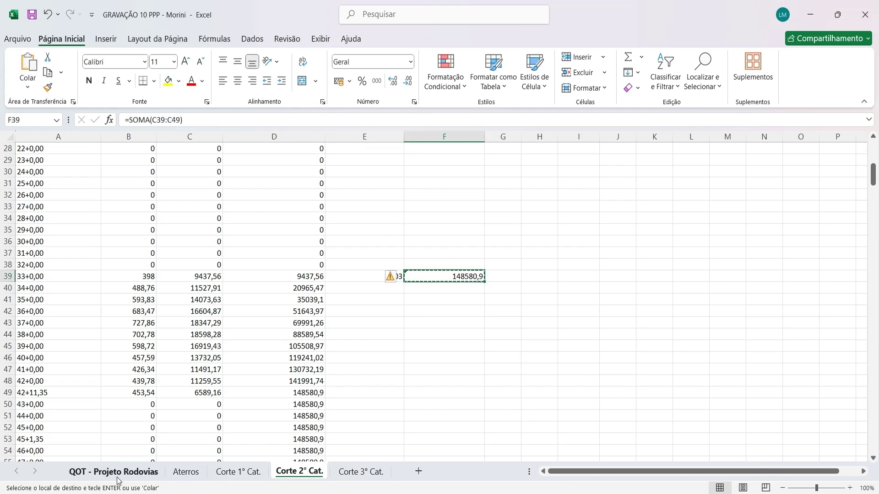
pyautogui.click(117, 476)
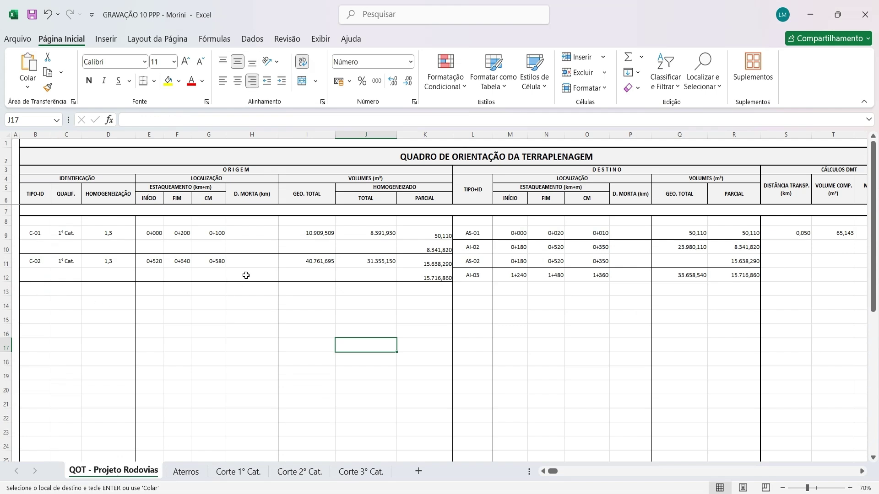
pyautogui.click(380, 287)
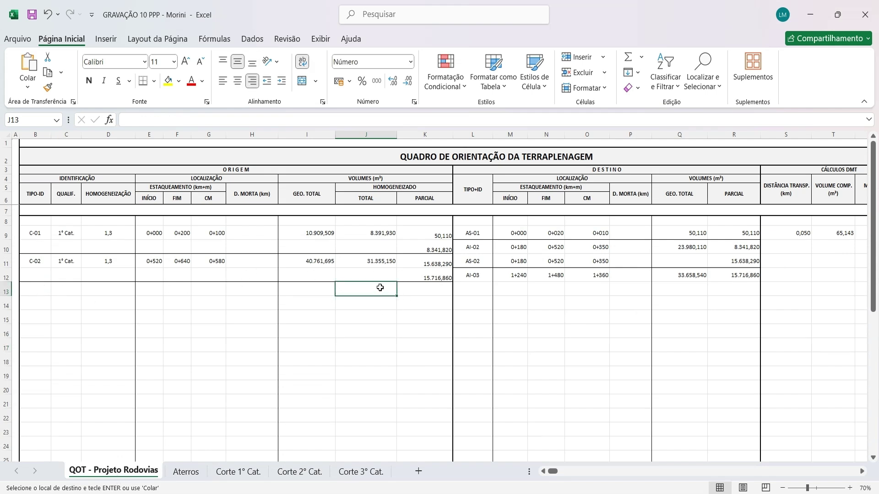
pyautogui.hotkey('ctrl', 'alt', 'v')
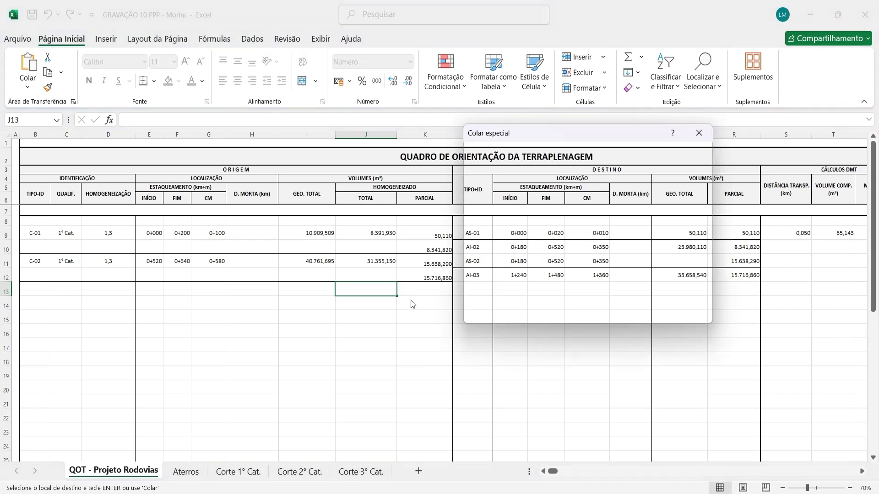
pyautogui.click(493, 189)
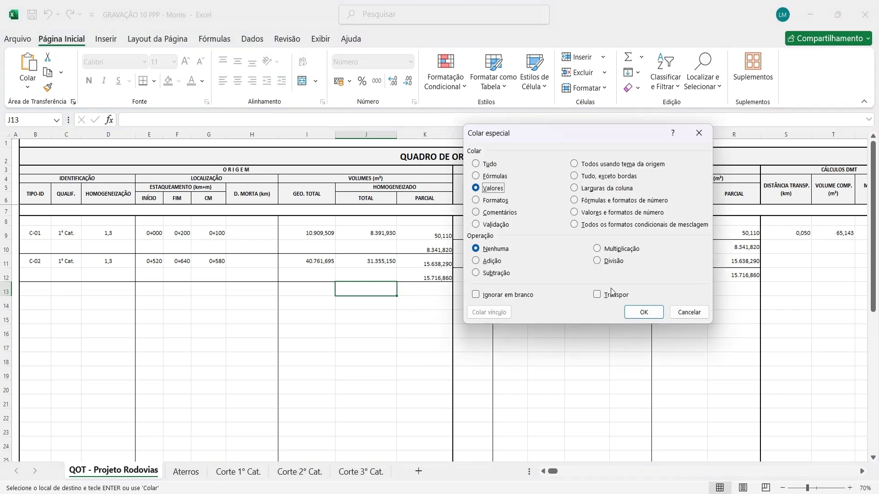
pyautogui.click(644, 312)
# Step: Identify the new origin row 13 as cut C-03, qualification 2° Cat., with a homogenization factor of 1,0
pyautogui.click(315, 289)
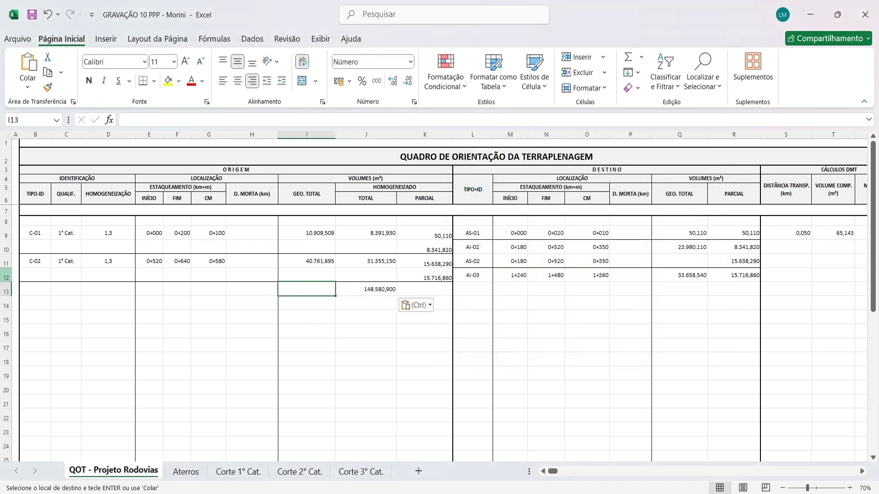
pyautogui.click(45, 289)
pyautogui.write('C-')
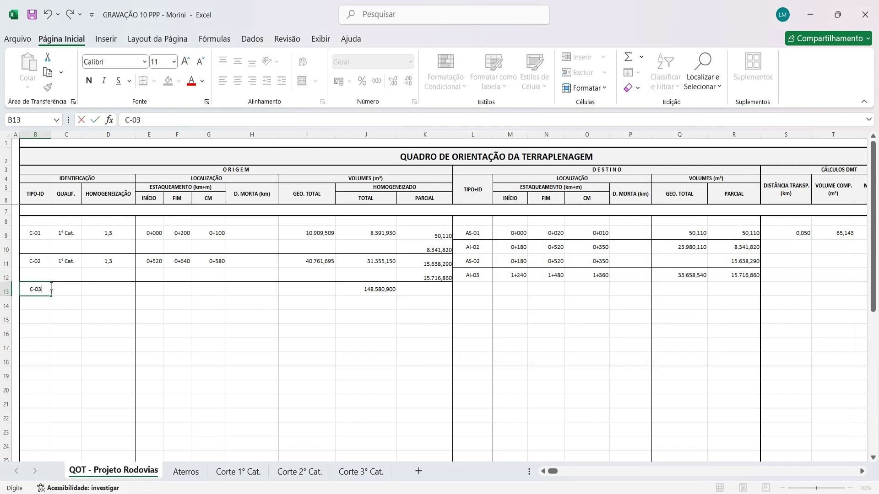
pyautogui.write('03')
pyautogui.click(69, 289)
pyautogui.write('2° Cat.')
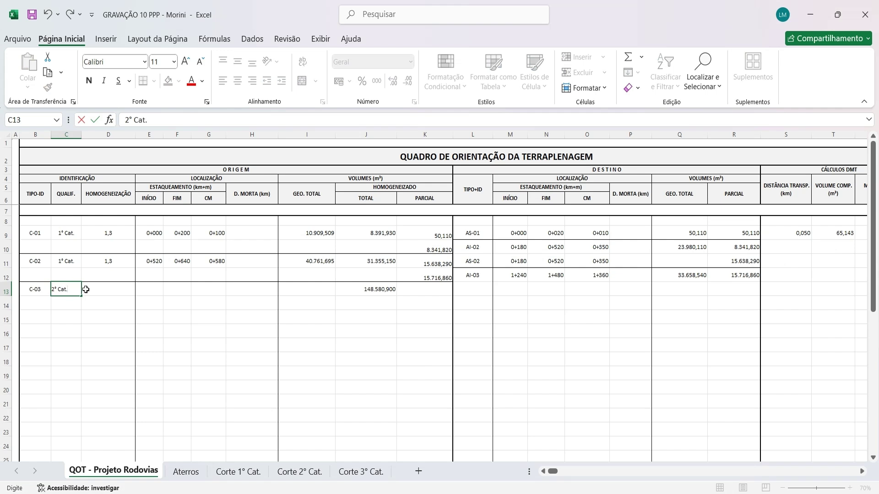
pyautogui.click(111, 289)
pyautogui.write('1,3')
pyautogui.press('Return')
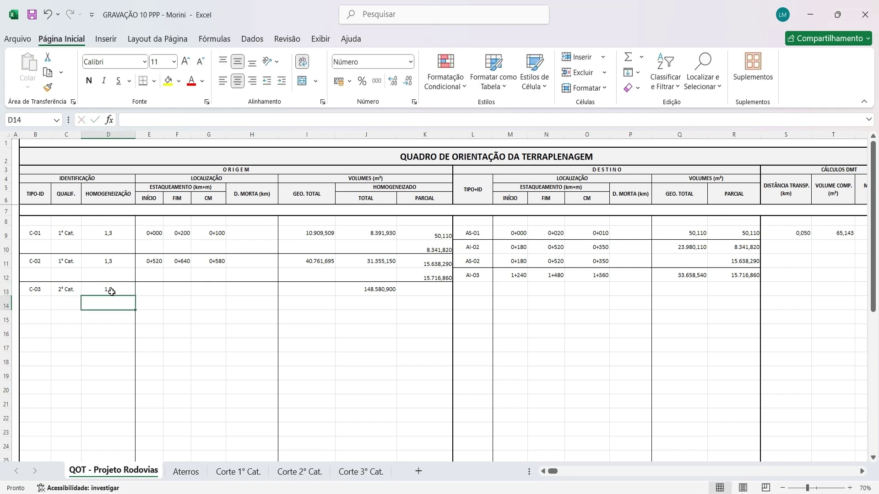
# Step: Look up where cut C-03 begins in the Corte 2° Cat. sheet and enter its start station 660 in E13 of the QOT sheet
pyautogui.click(153, 290)
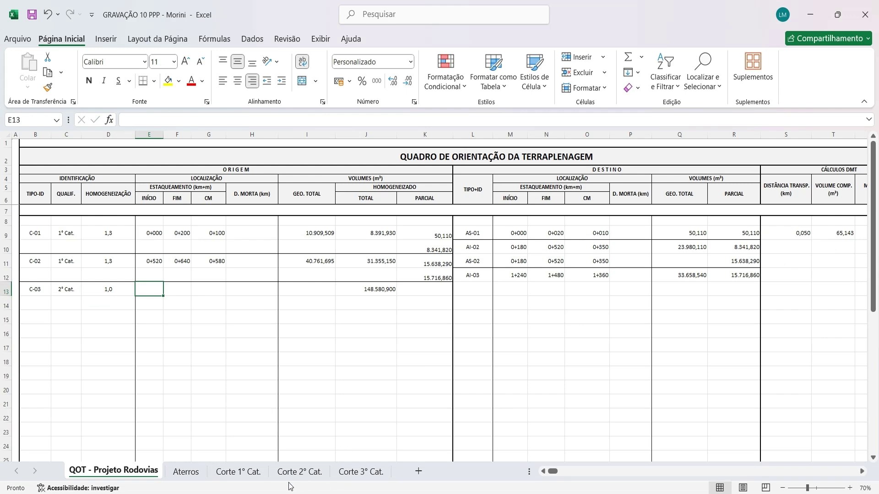
pyautogui.click(366, 472)
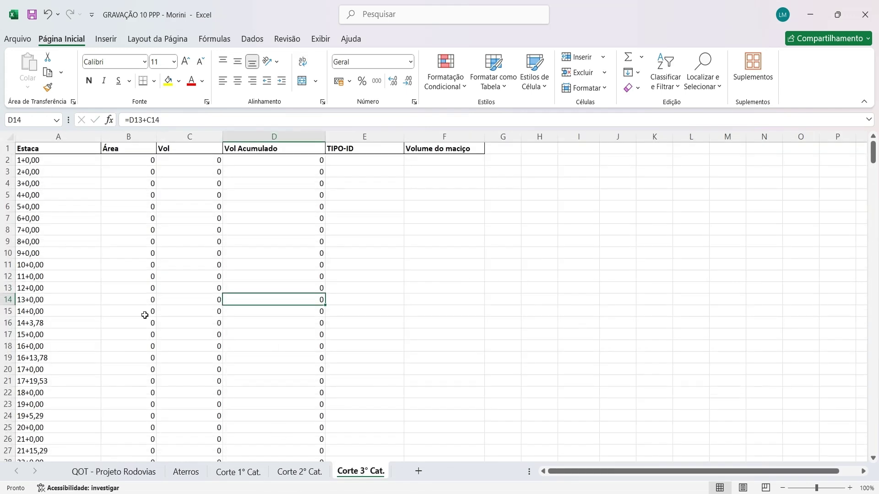
pyautogui.click(246, 472)
pyautogui.click(299, 472)
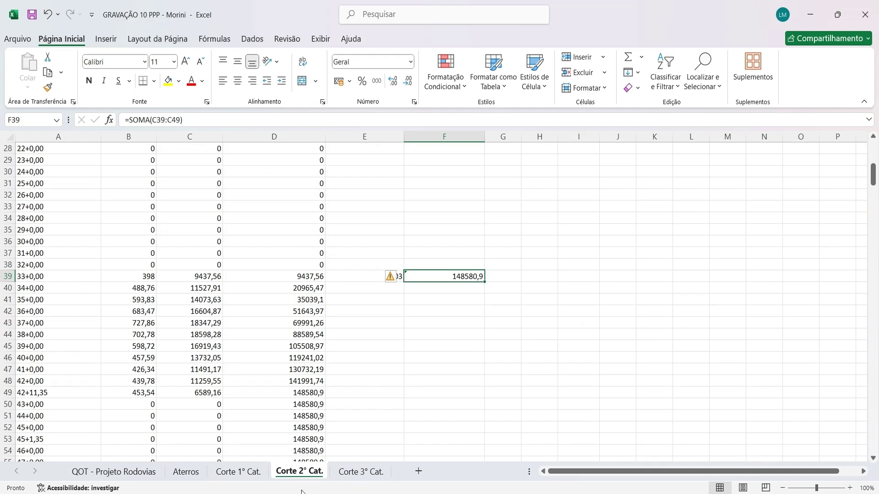
pyautogui.click(140, 472)
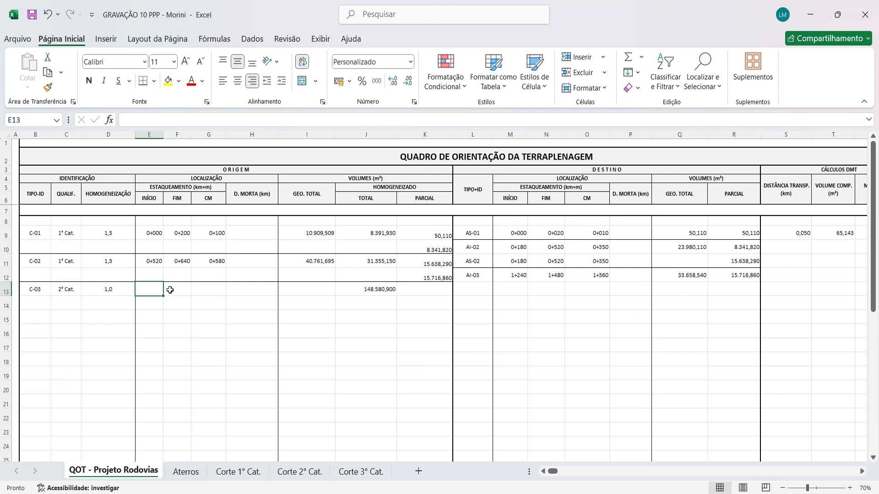
pyautogui.write('660')
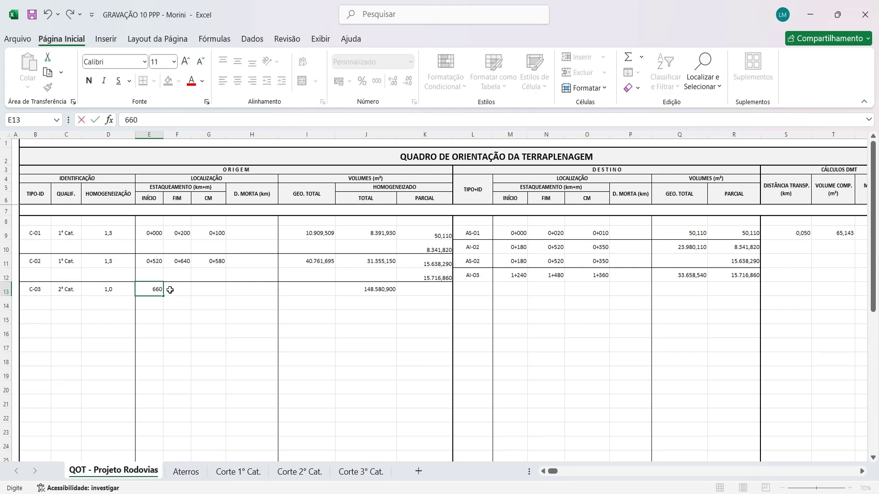
pyautogui.press('Return')
# Step: Convert C-03's end stake 42+11,35 to metres in the Calculator (42*20, plus 11,35) and paste the result 851,35 into F13 of the QOT sheet
pyautogui.click(301, 472)
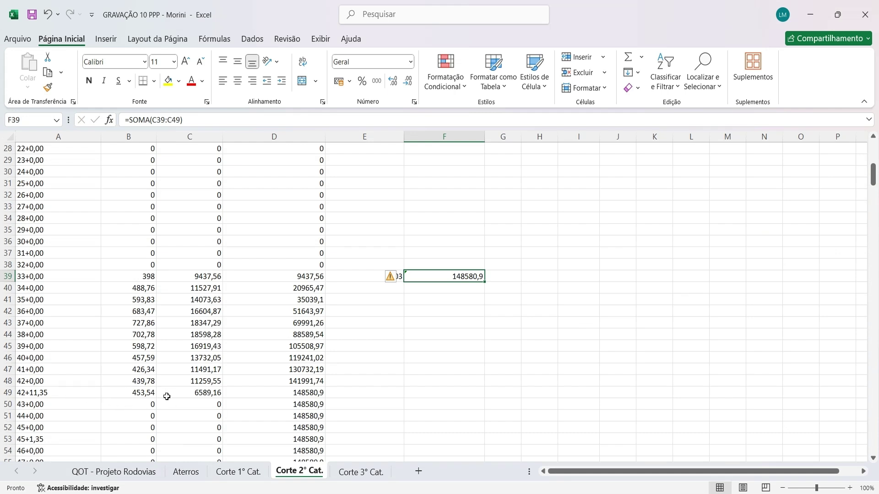
pyautogui.press('XF86Calculator')
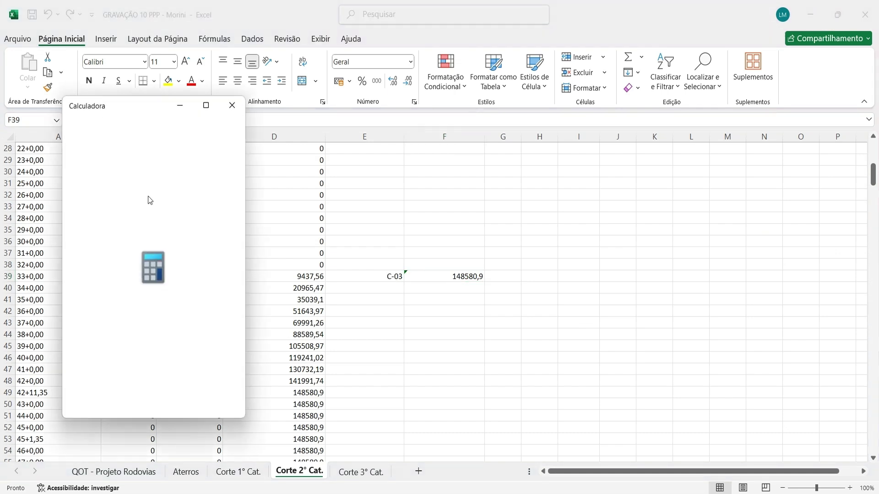
pyautogui.moveTo(130, 112); pyautogui.dragTo(463, 125)
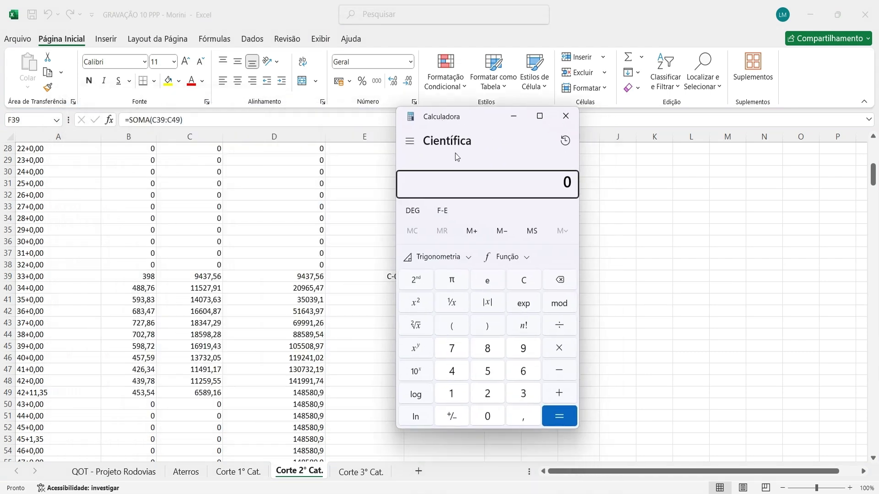
pyautogui.write('42*20=+11,35=')
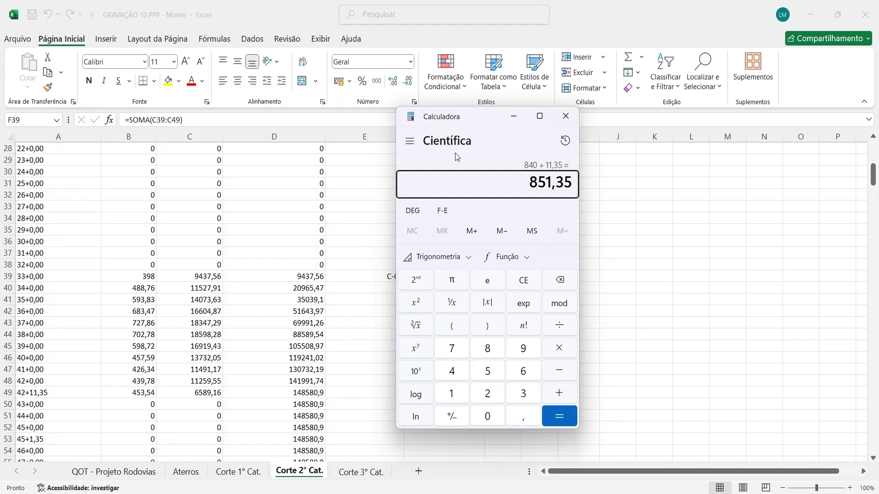
pyautogui.moveTo(531, 183); pyautogui.dragTo(573, 185)
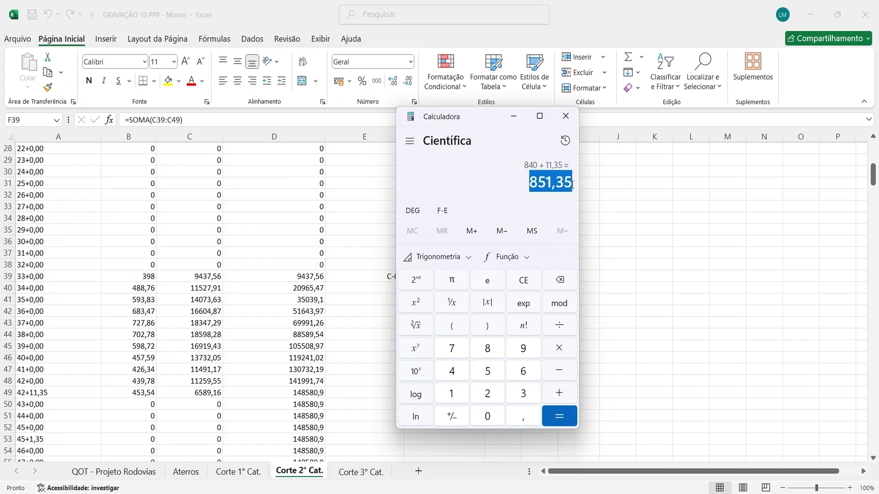
pyautogui.click(151, 473)
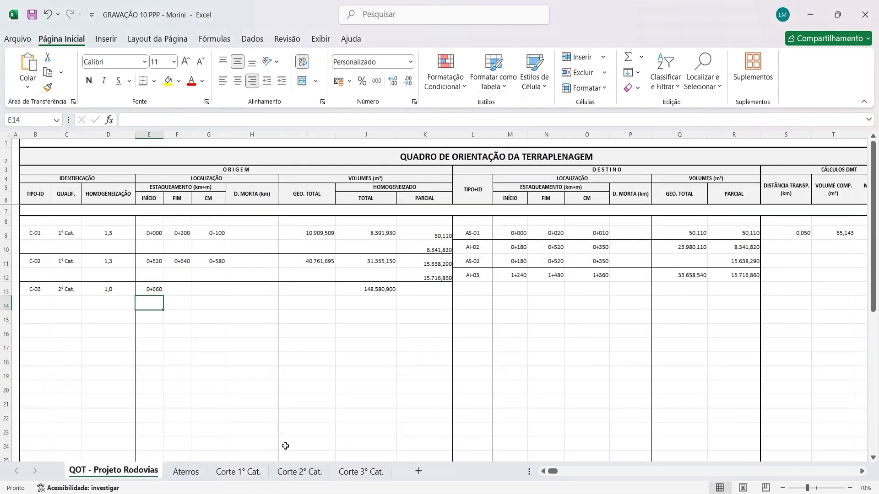
pyautogui.click(177, 292)
pyautogui.doubleClick(177, 292)
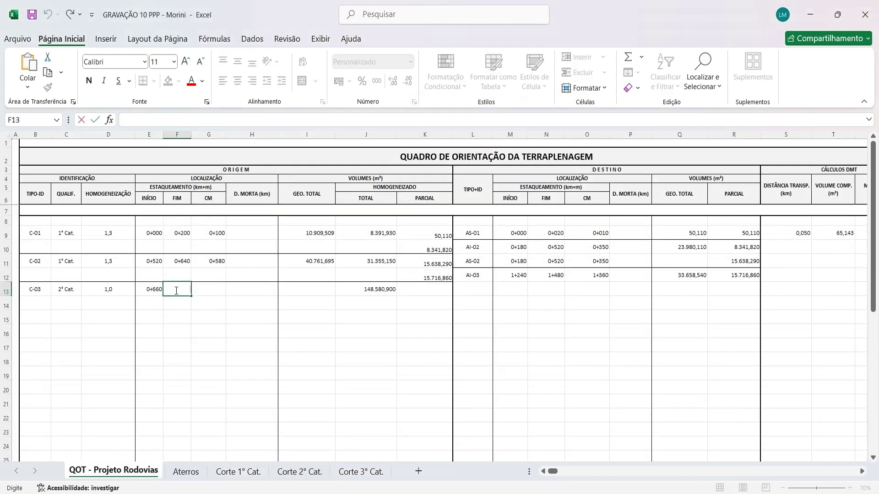
pyautogui.hotkey('ctrl', 'v')
# Step: Calculate the center of mass station of cut C-03 in G13 with the formula =MED(E13;F13)
pyautogui.click(205, 295)
pyautogui.write('=med(')
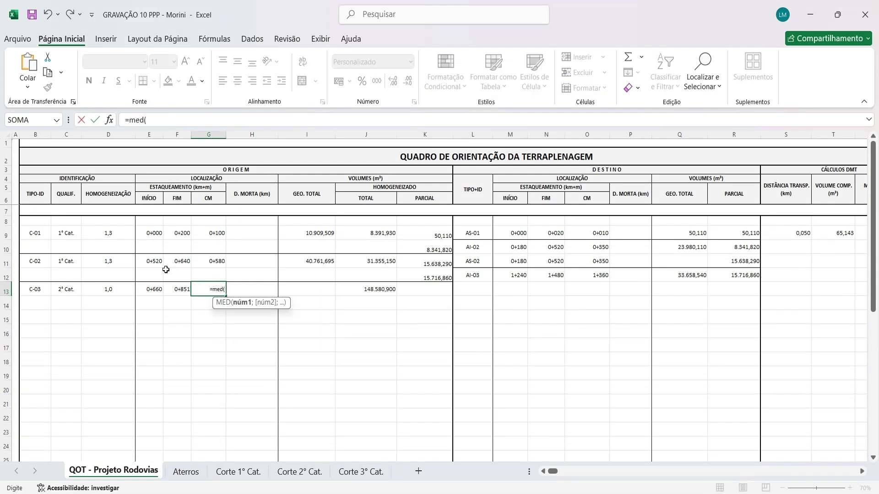
pyautogui.click(150, 290)
pyautogui.write(';')
pyautogui.click(176, 289)
pyautogui.write(')')
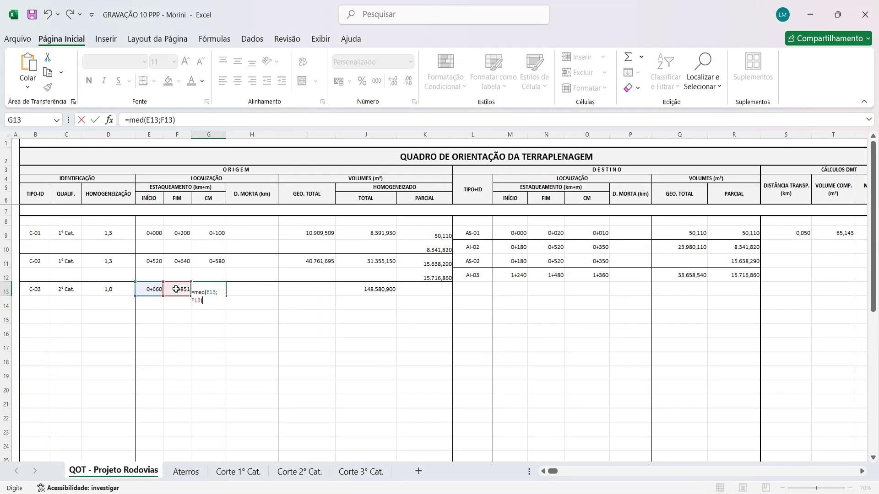
pyautogui.press('Return')
pyautogui.click(215, 284)
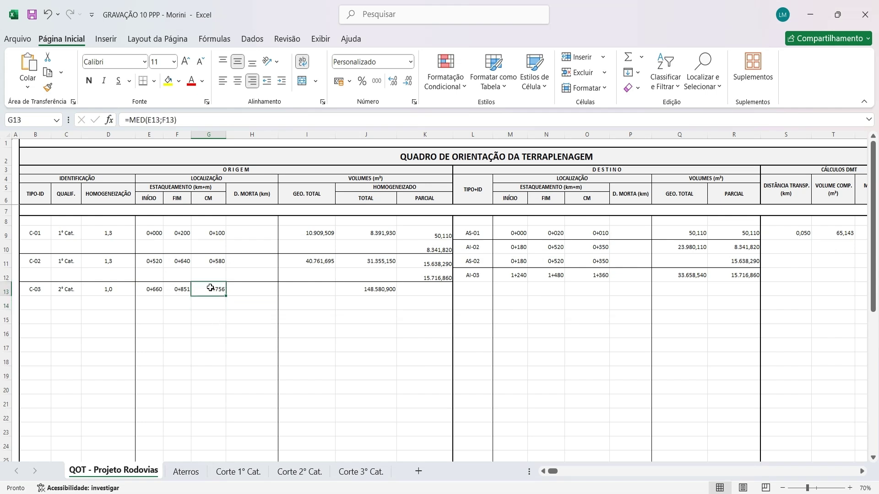
# Step: Calculate the total geometric volume of cut C-03 in I13 with the formula =J13*D13
pyautogui.click(318, 291)
pyautogui.write('=')
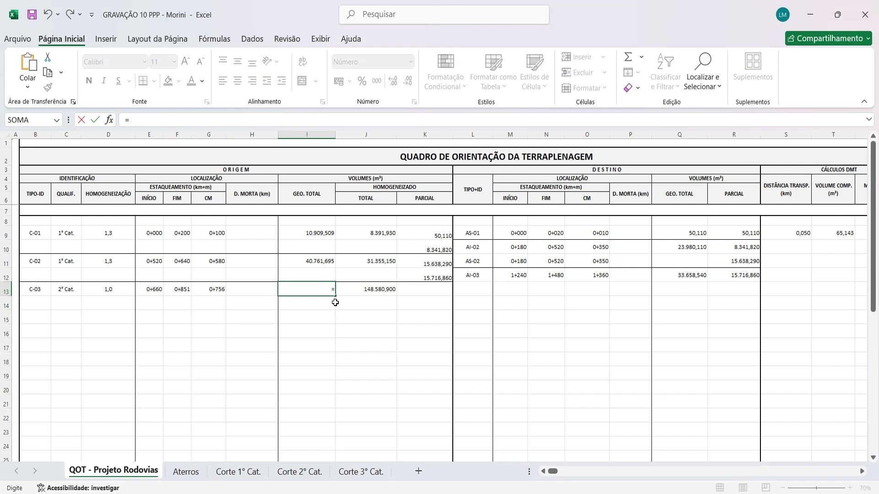
pyautogui.click(366, 293)
pyautogui.write('*')
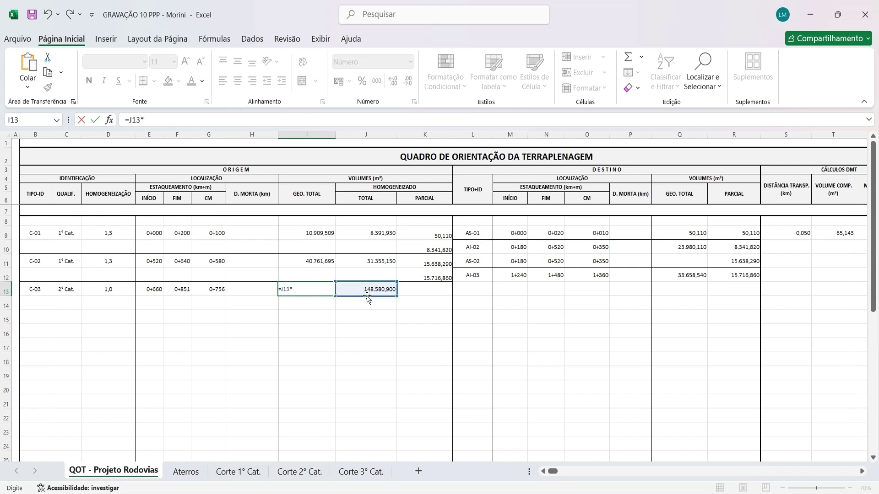
pyautogui.click(123, 289)
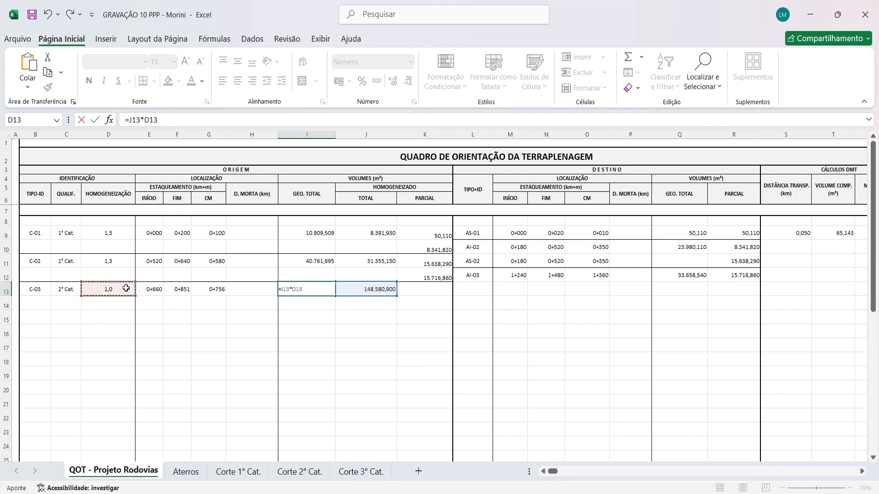
pyautogui.press('Return')
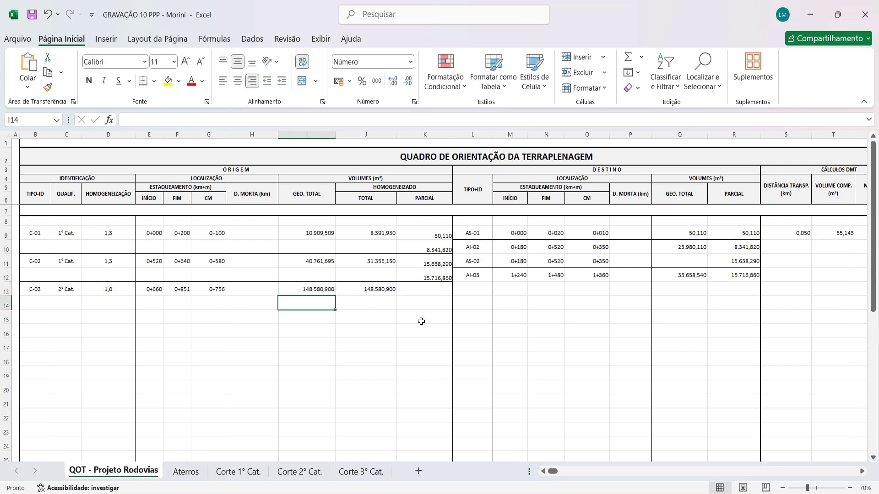
# Step: Enter AS-03 in L13 as the destination fill for cut C-03
pyautogui.click(426, 292)
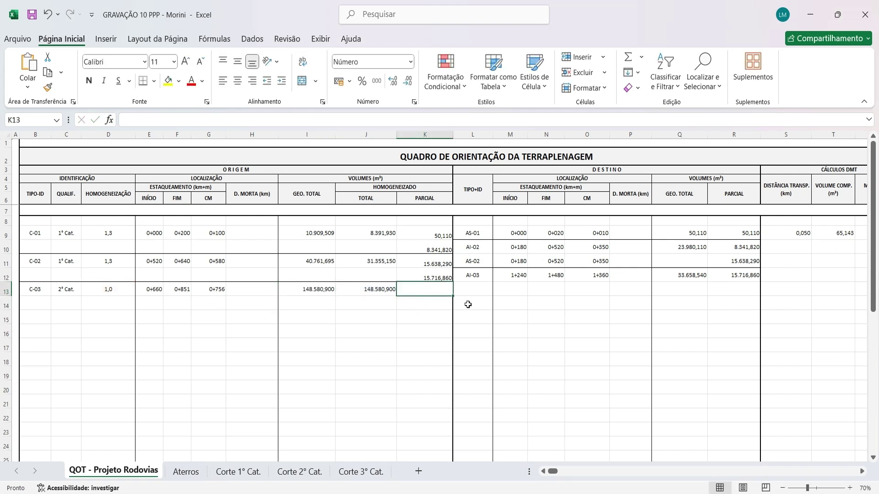
pyautogui.click(474, 290)
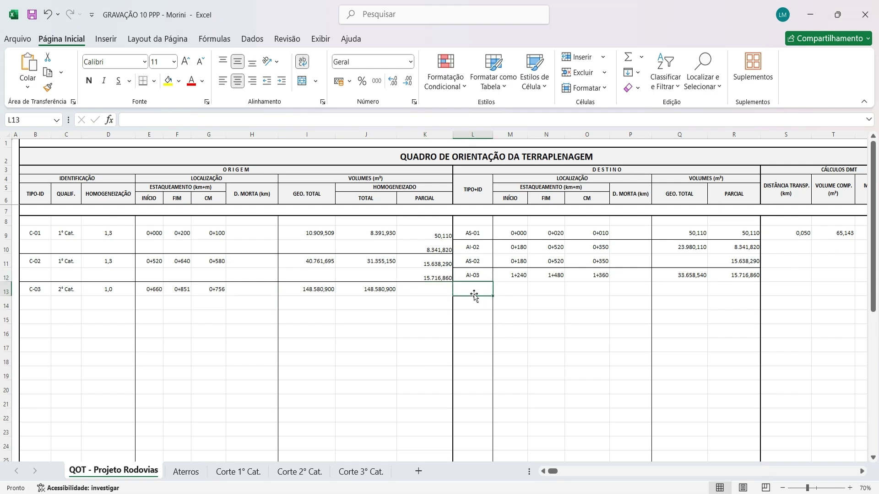
pyautogui.write('AS-')
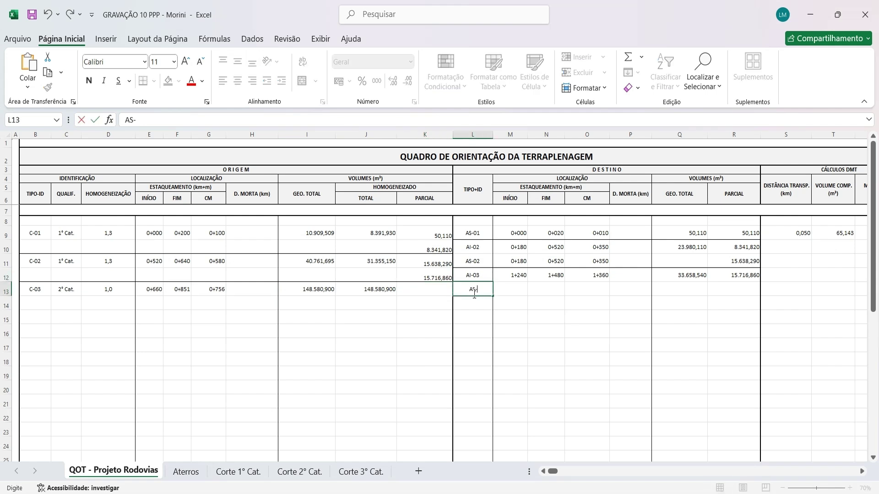
pyautogui.write('03')
pyautogui.click(519, 274)
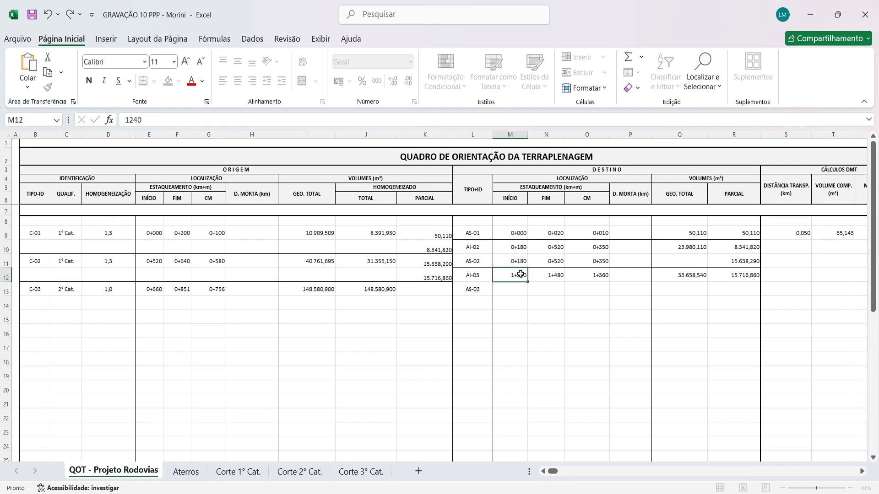
# Step: Enter the location of fill AS-03 in row 13: start 1240 in M13, end 1480 in N13 and center of mass 1360 in O13
pyautogui.click(514, 290)
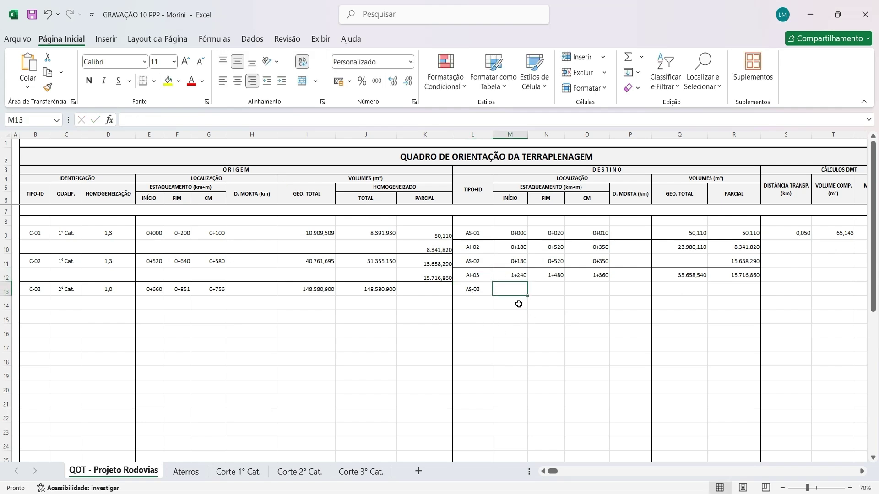
pyautogui.write('1240')
pyautogui.press('Tab')
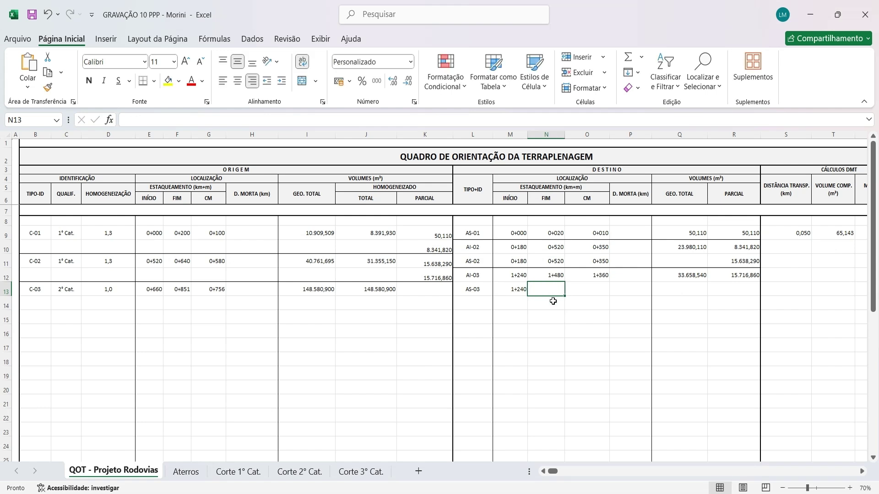
pyautogui.write('1+')
pyautogui.write('480')
pyautogui.click(580, 293)
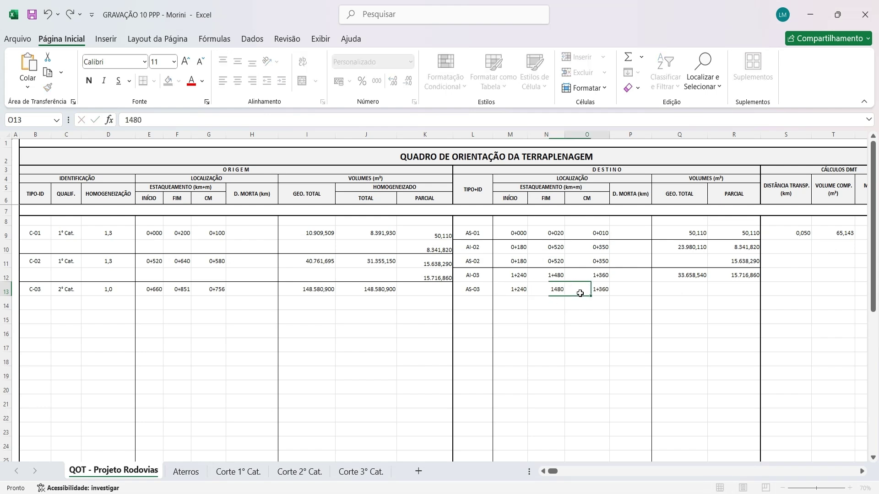
pyautogui.write('13')
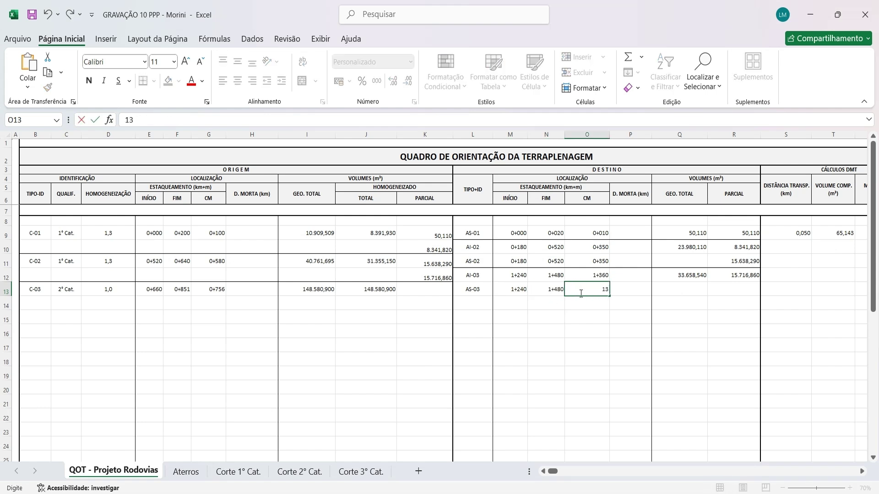
pyautogui.press('Return')
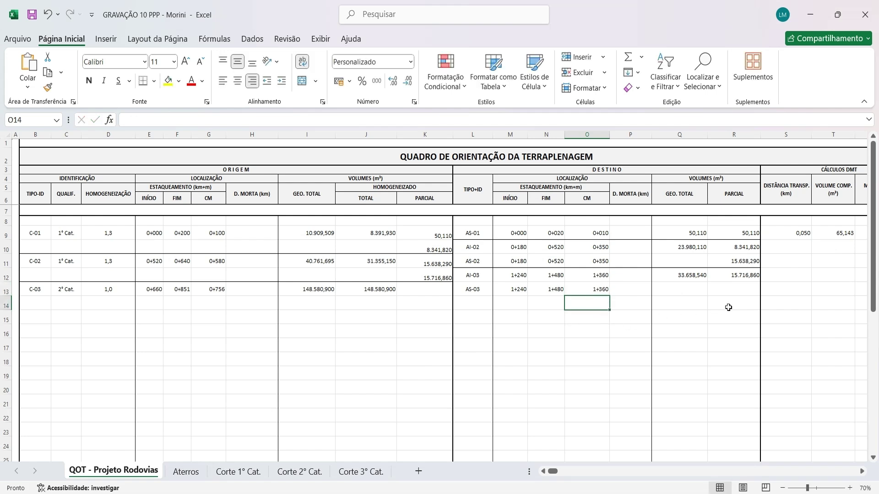
# Step: Calculate the partial volume of fill AS-03 in R13 with the formula =Q12-R12
pyautogui.click(737, 287)
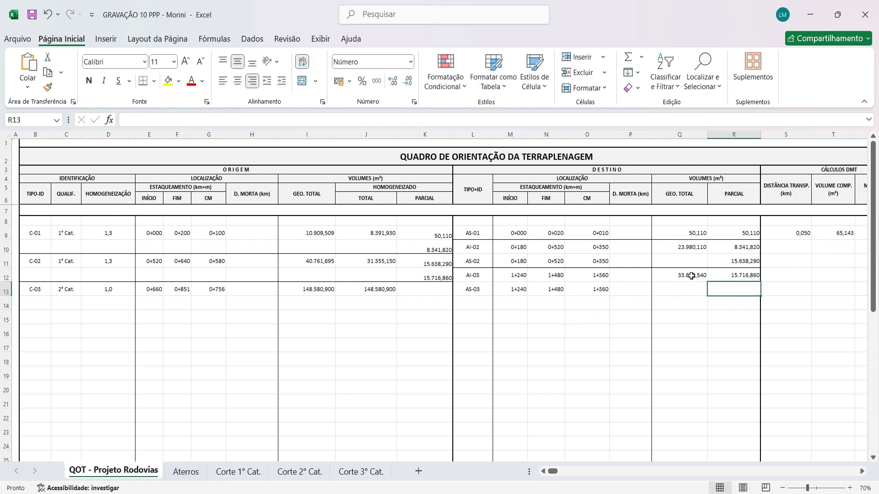
pyautogui.write('=')
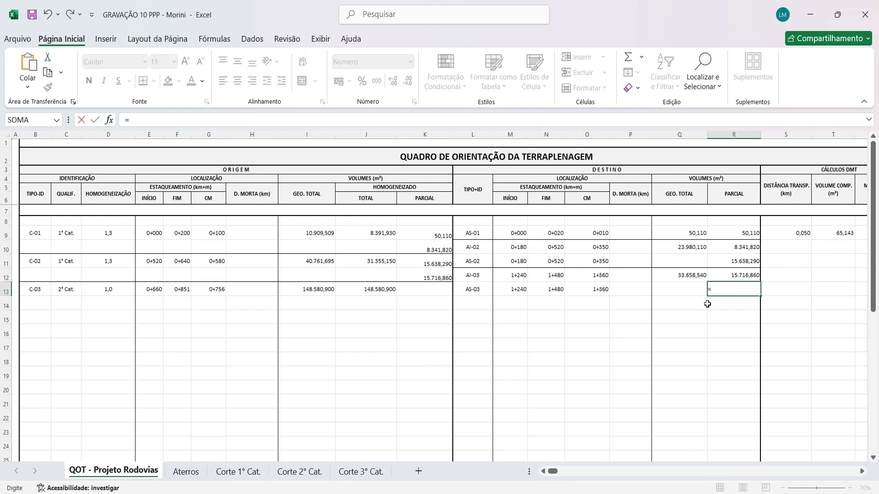
pyautogui.click(690, 276)
pyautogui.write('-')
pyautogui.click(730, 275)
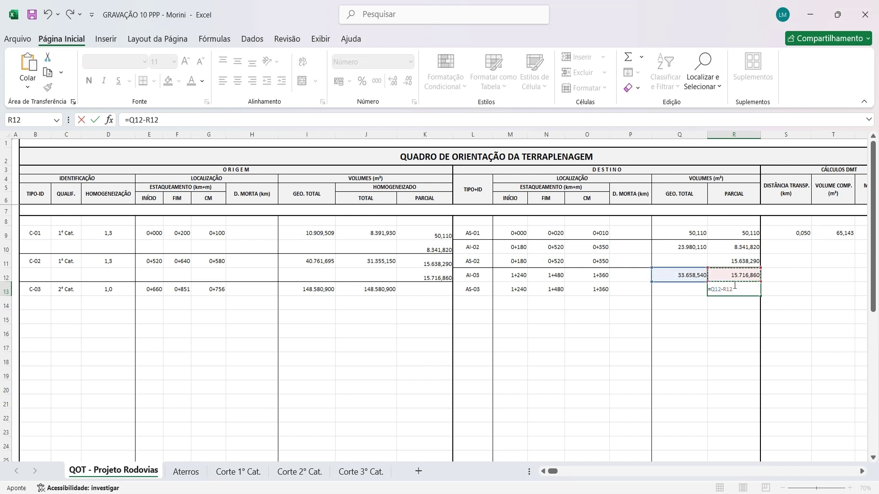
pyautogui.press('Return')
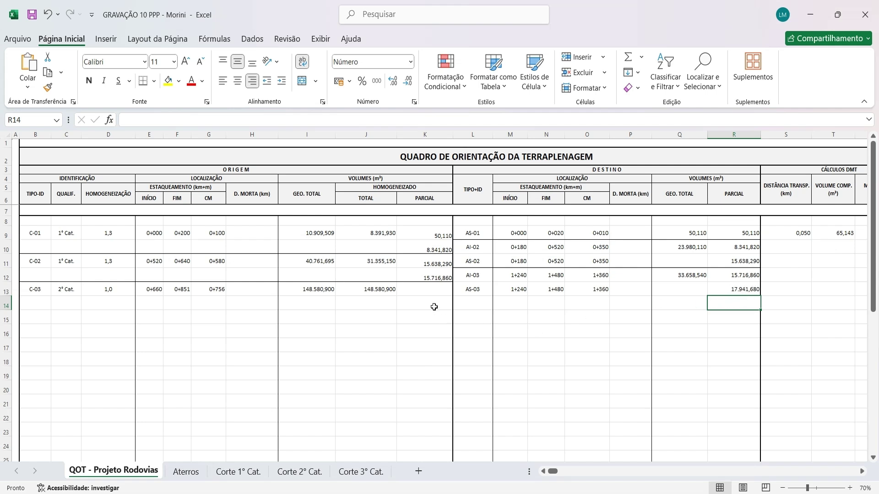
# Step: Copy the partial volume of AS-03 from R13 and paste it as values only into K13, cut C-03's homogenized partial volume
pyautogui.click(734, 284)
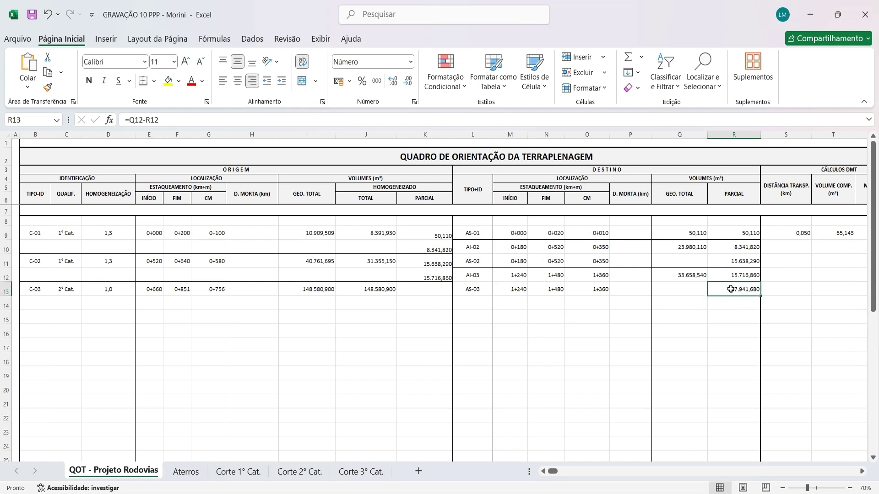
pyautogui.hotkey('ctrl', 'c')
pyautogui.click(434, 291)
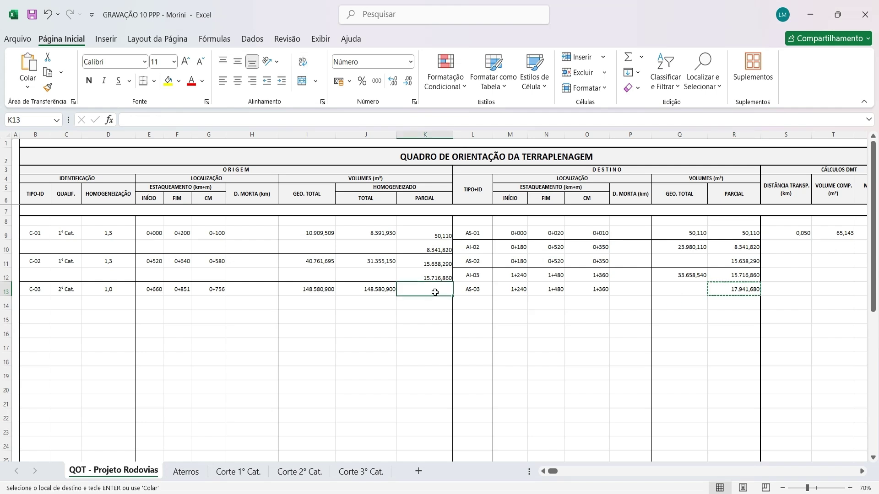
pyautogui.hotkey('ctrl', 'alt', 'v')
pyautogui.click(475, 188)
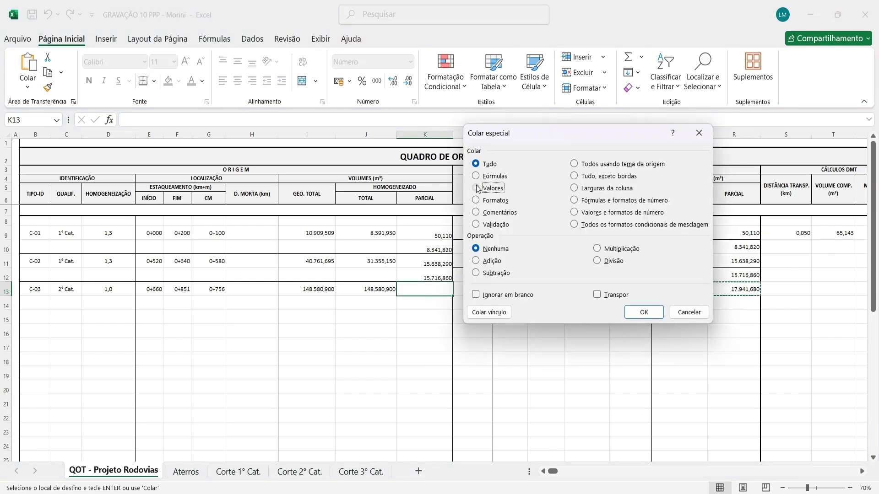
pyautogui.click(641, 312)
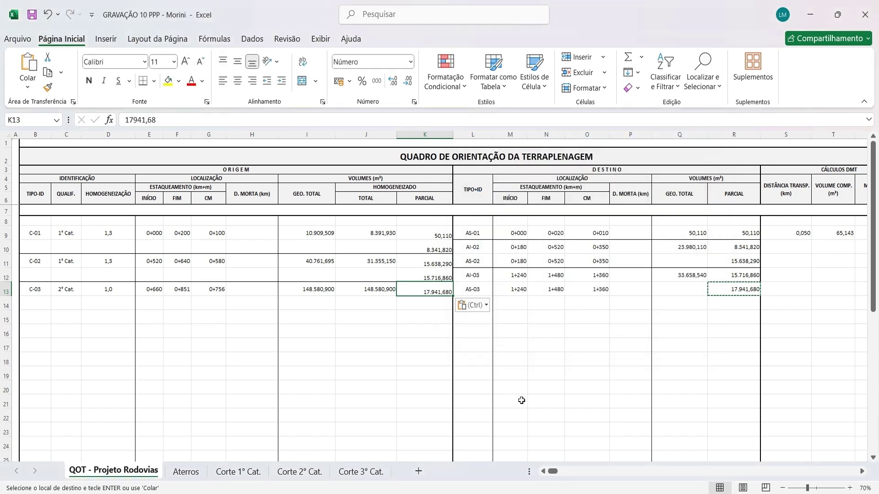
pyautogui.click(427, 316)
pyautogui.click(414, 303)
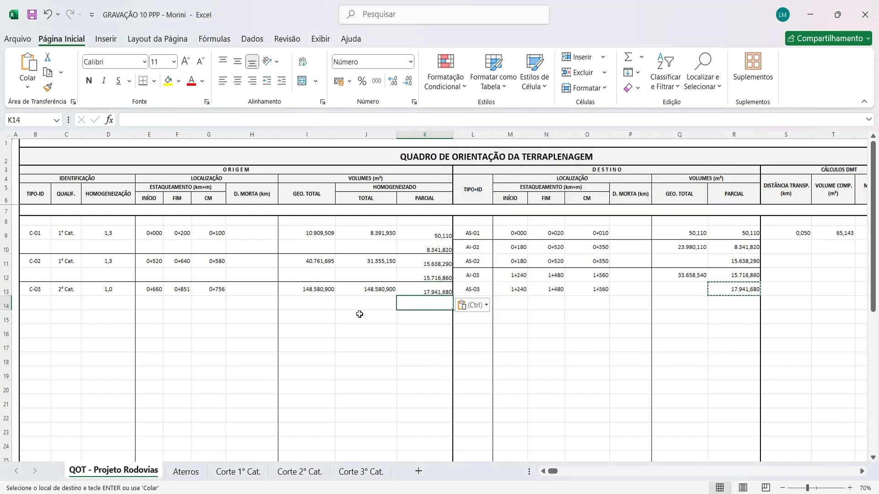
pyautogui.press('Escape')
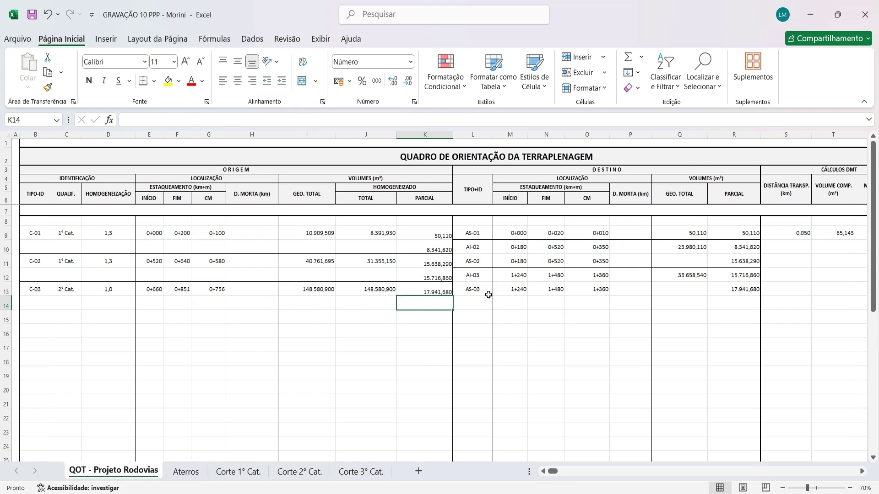
# Step: Apply a bottom border to the AI-03 and AS-03 destination rows, range L12:R13
pyautogui.moveTo(477, 279); pyautogui.dragTo(744, 290)
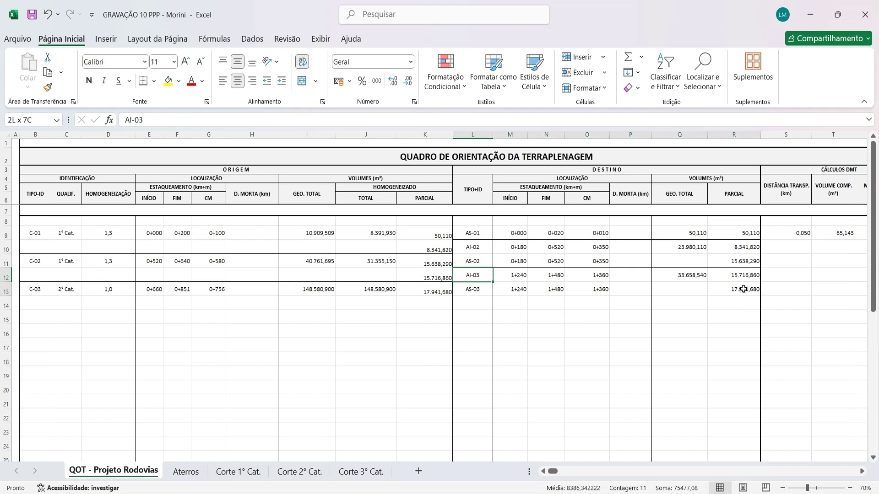
pyautogui.click(470, 276)
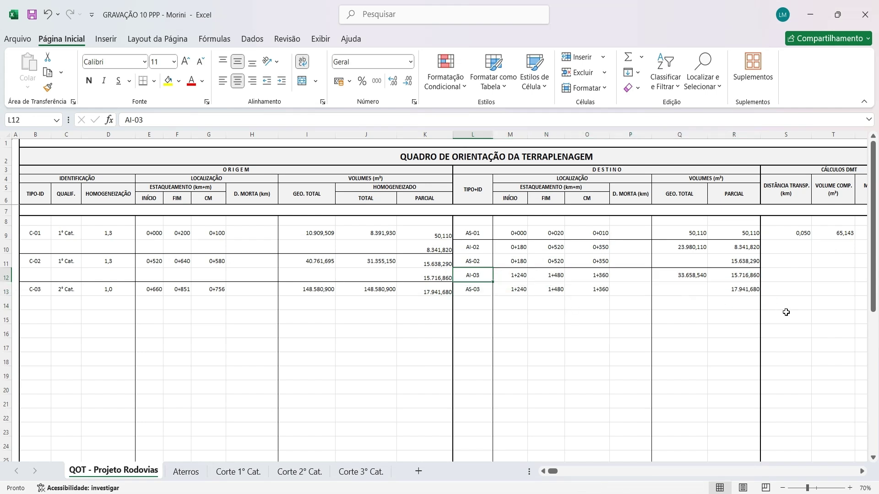
pyautogui.keyDown('shift'); pyautogui.click(752, 298); pyautogui.keyUp('shift')
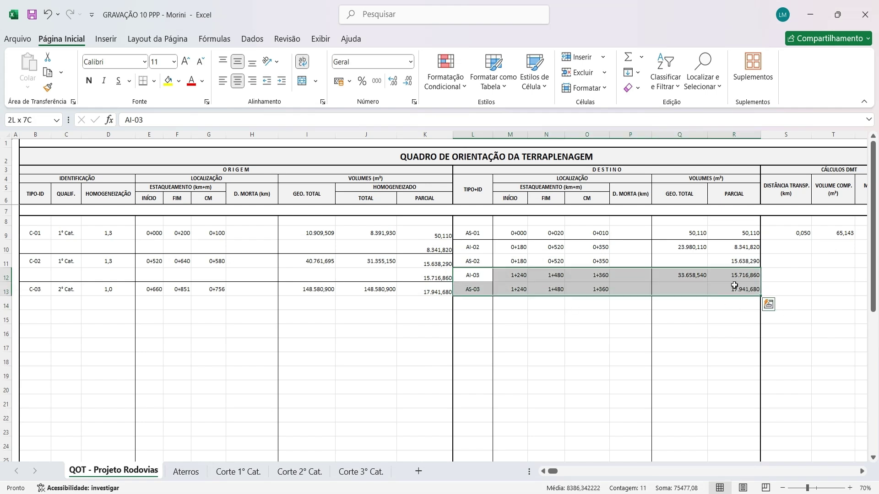
pyautogui.click(143, 82)
pyautogui.click(511, 301)
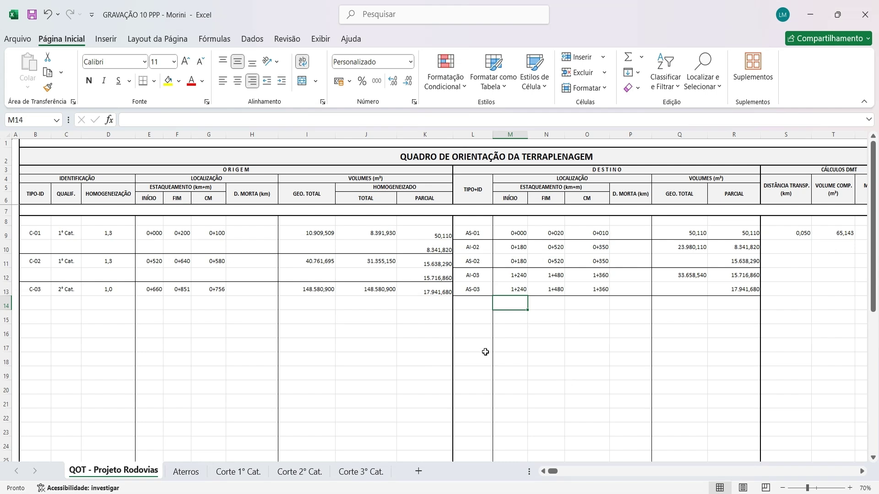
# Step: Review how the partial volumes of cuts C-01 and C-02 are matched to fills AS-01, AI-02 and AS-02 in the completed table
pyautogui.scroll(-1, 482, 341)
pyautogui.scroll(1, 525, 308)
pyautogui.scroll(-1, 560, 278)
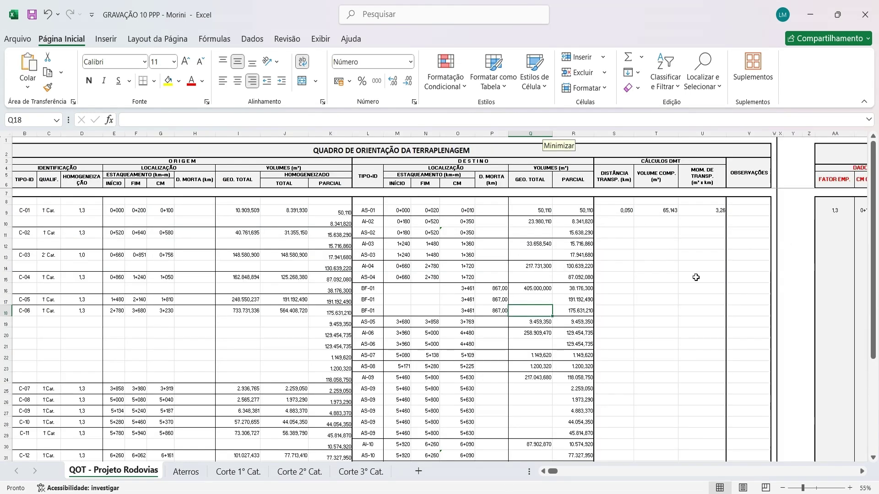
pyautogui.click(697, 278)
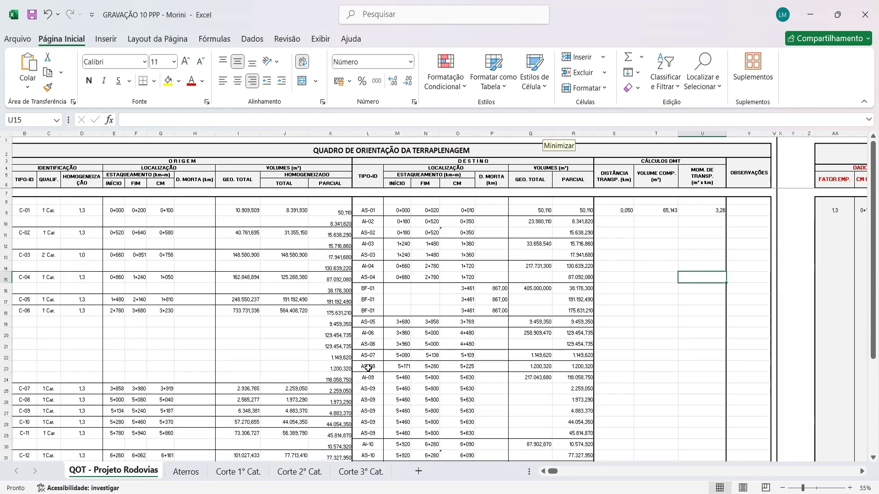
pyautogui.click(544, 471)
pyautogui.click(37, 210)
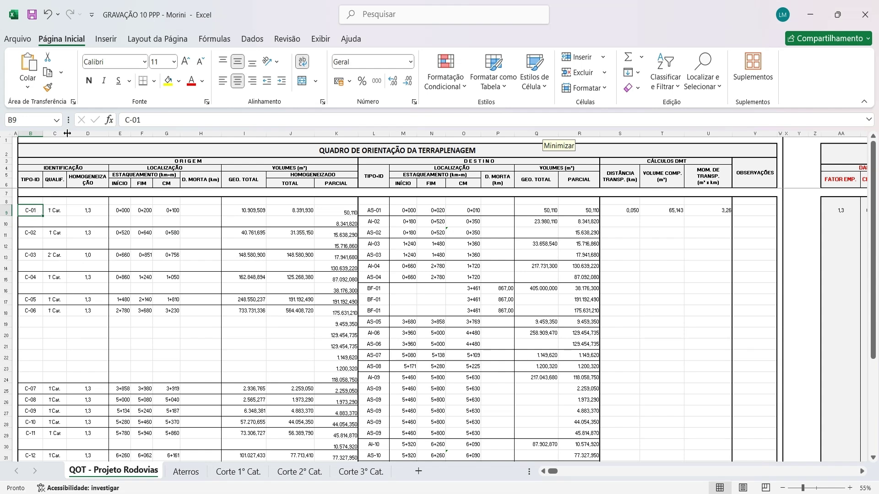
pyautogui.click(296, 210)
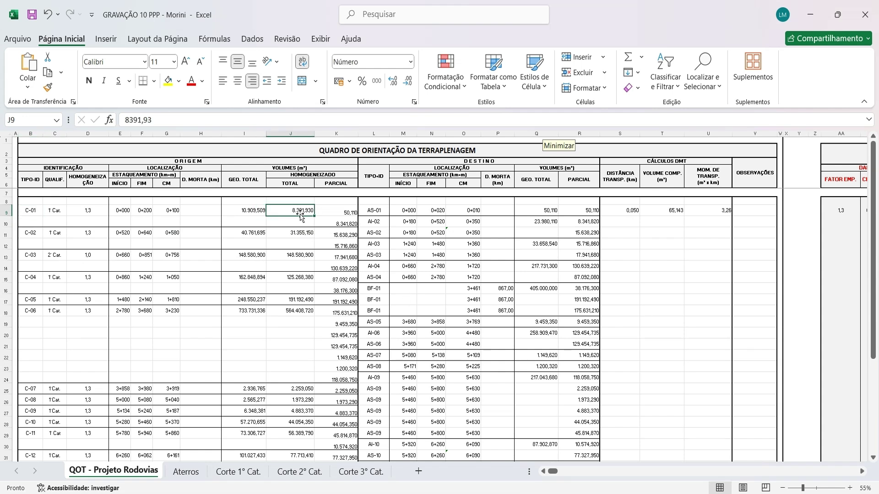
pyautogui.click(341, 209)
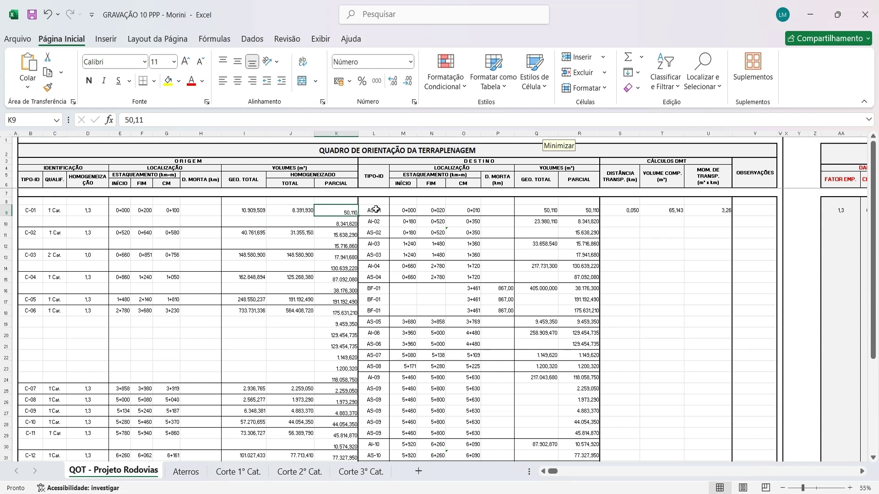
pyautogui.click(431, 210)
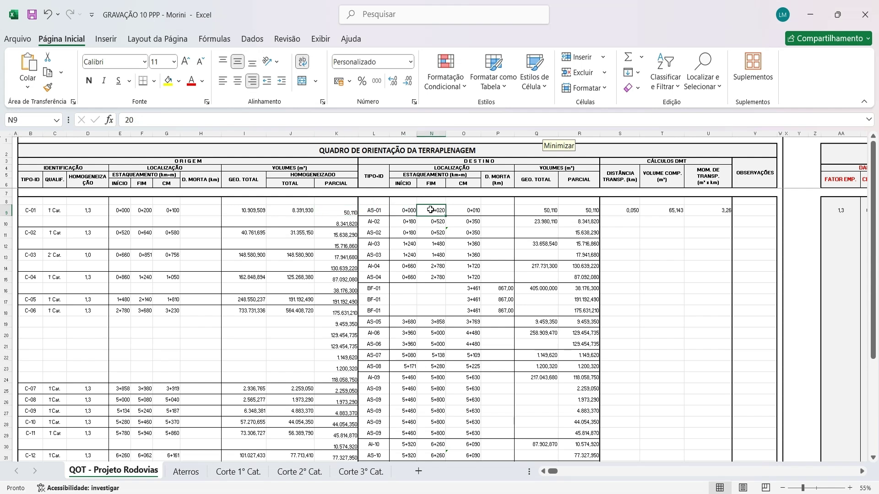
pyautogui.click(348, 224)
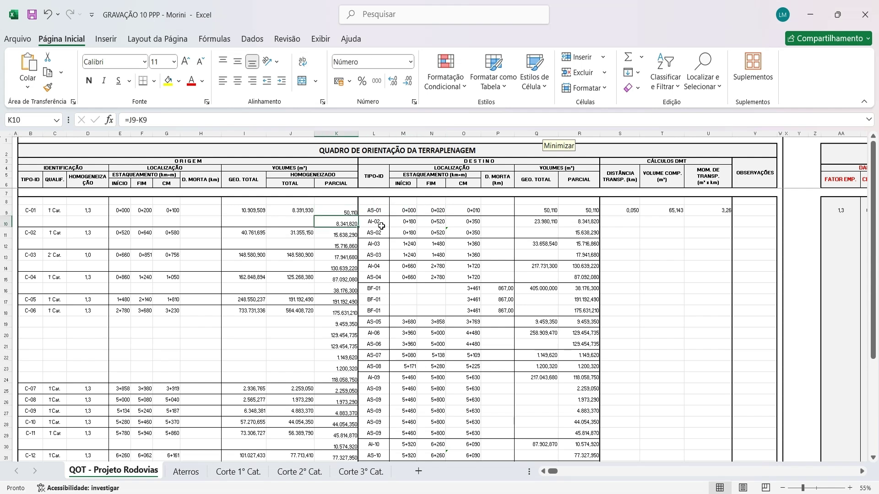
pyautogui.click(541, 224)
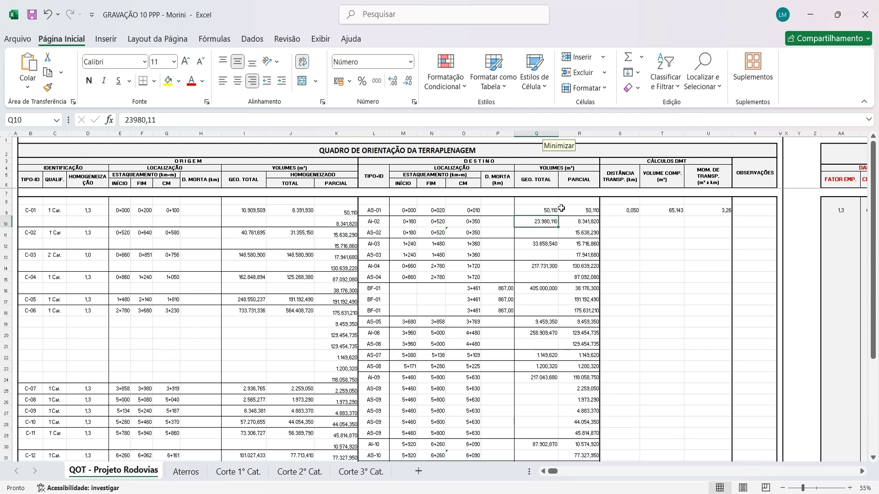
pyautogui.click(583, 231)
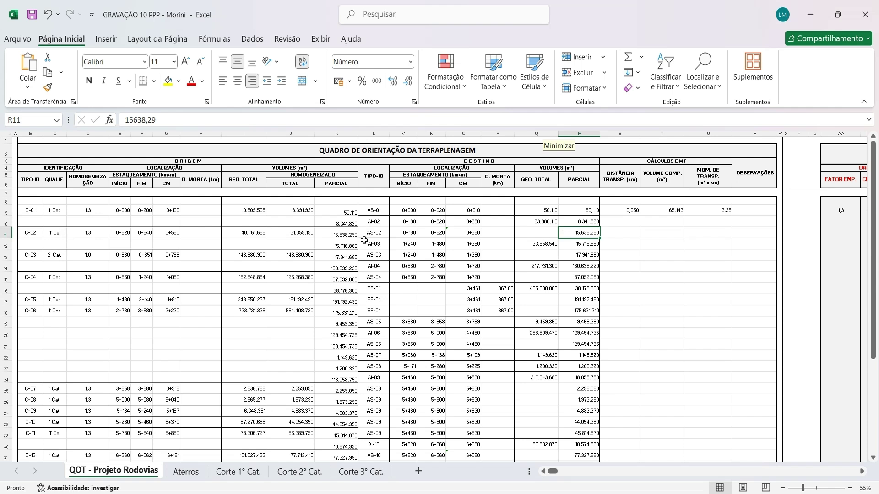
pyautogui.click(382, 236)
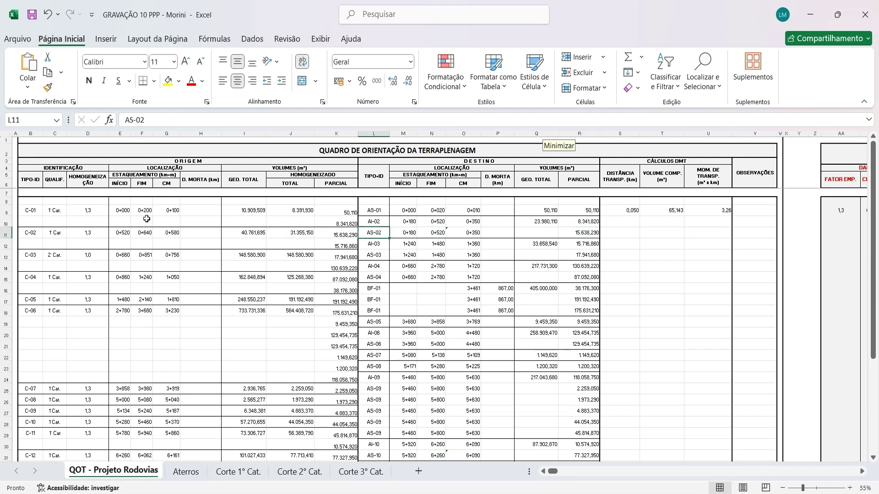
# Step: Examine the BF-01 destination rows, including the center of mass station and the dead distance in row 16
pyautogui.click(21, 211)
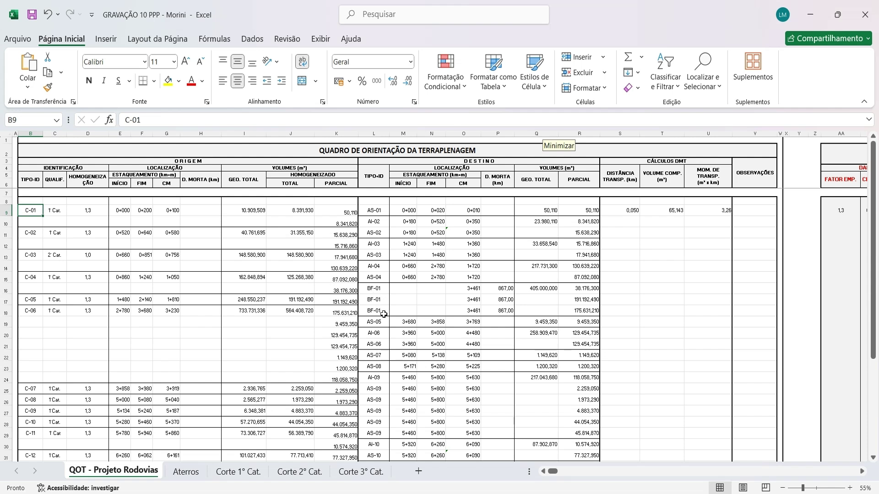
pyautogui.click(373, 291)
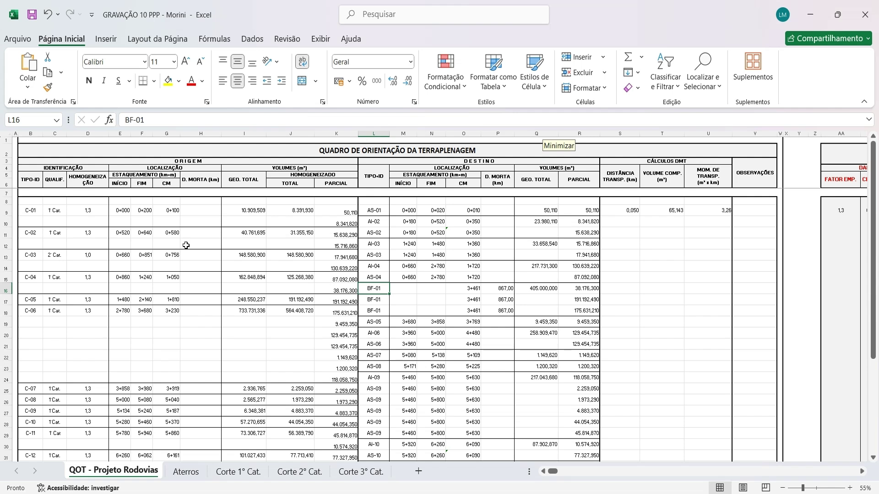
pyautogui.click(375, 300)
pyautogui.press('Up')
pyautogui.click(374, 300)
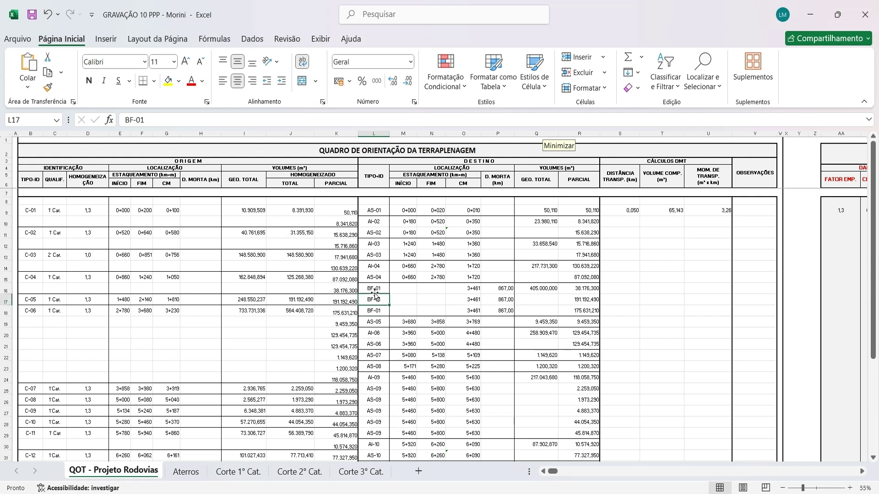
pyautogui.click(375, 289)
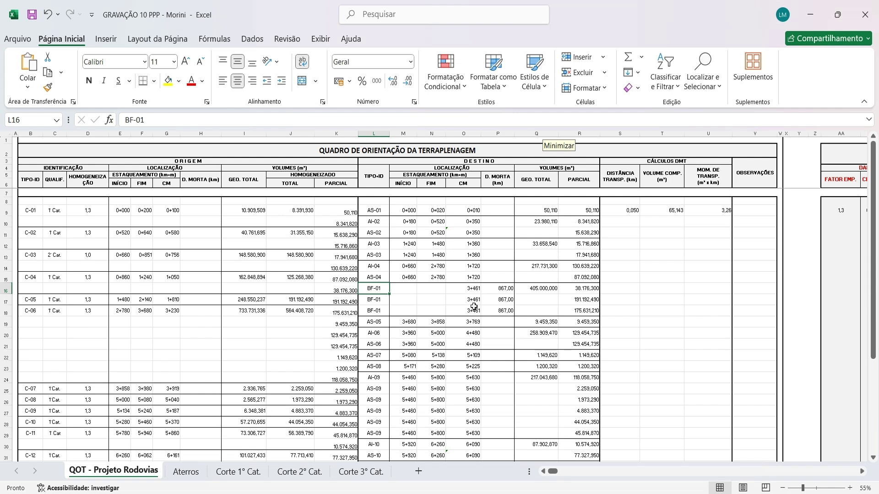
pyautogui.click(504, 289)
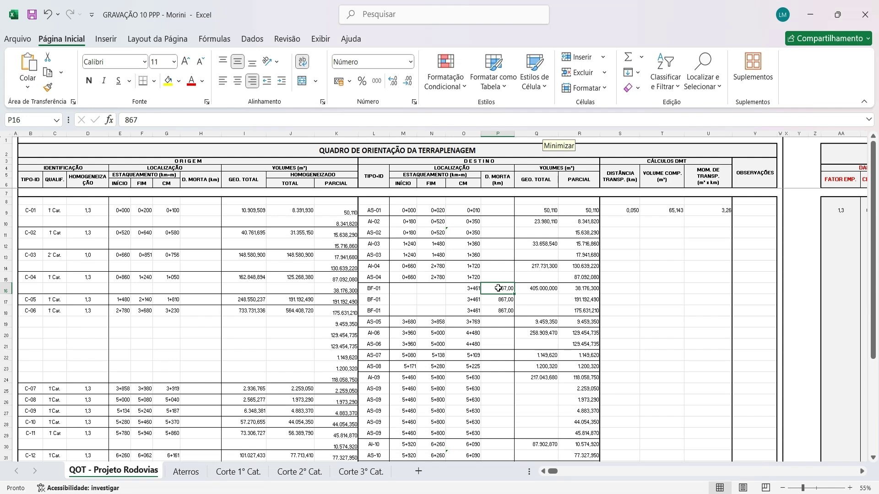
pyautogui.click(472, 291)
pyautogui.click(499, 289)
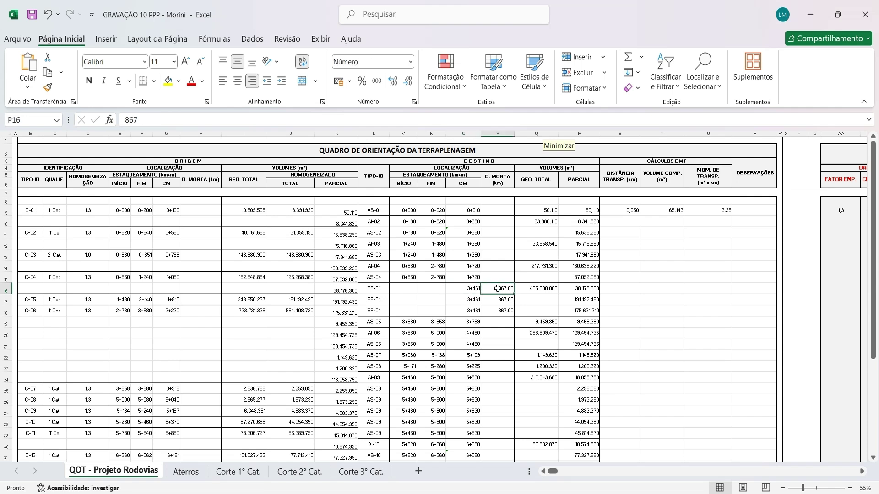
# Step: Examine the BF-01 center of mass station in O16 and the homogenized partial volumes of cut C-06 in K18 and K19
pyautogui.click(469, 293)
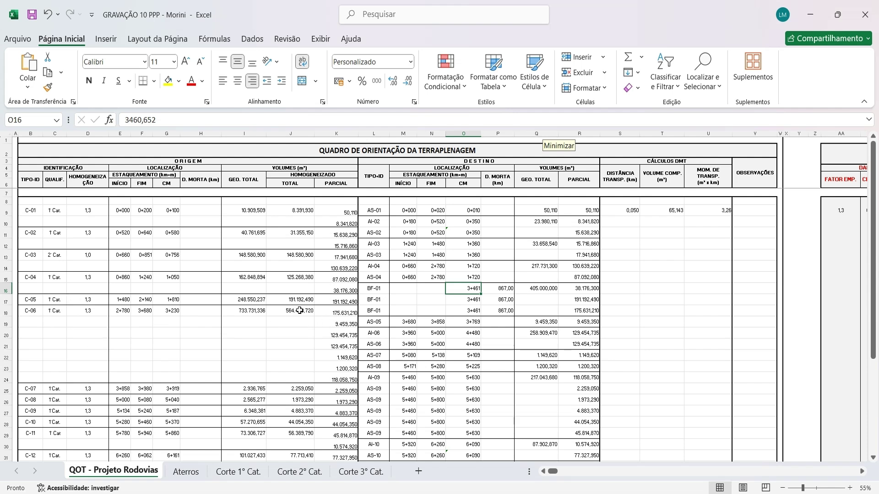
pyautogui.click(347, 313)
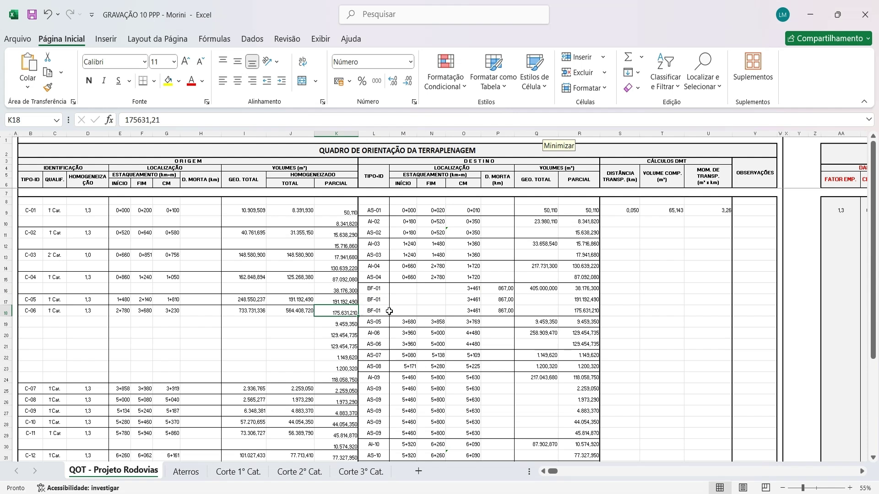
pyautogui.click(339, 325)
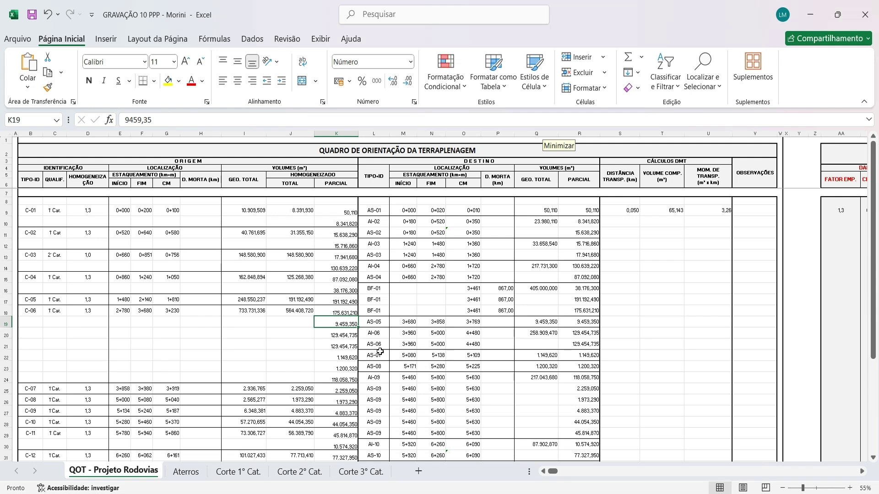
# Step: Check the sum formulas of the origin volume totals in I39, J39 and K39
pyautogui.scroll(-2, 253, 319)
pyautogui.scroll(-2, 350, 317)
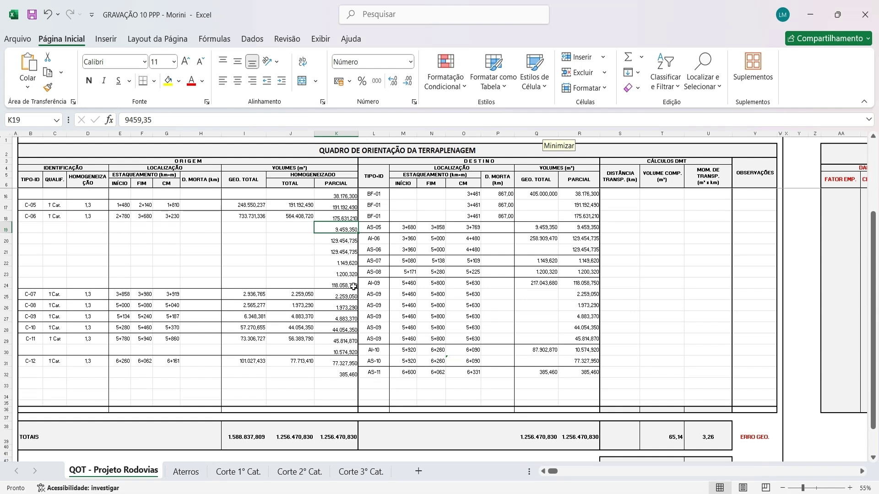
pyautogui.click(257, 439)
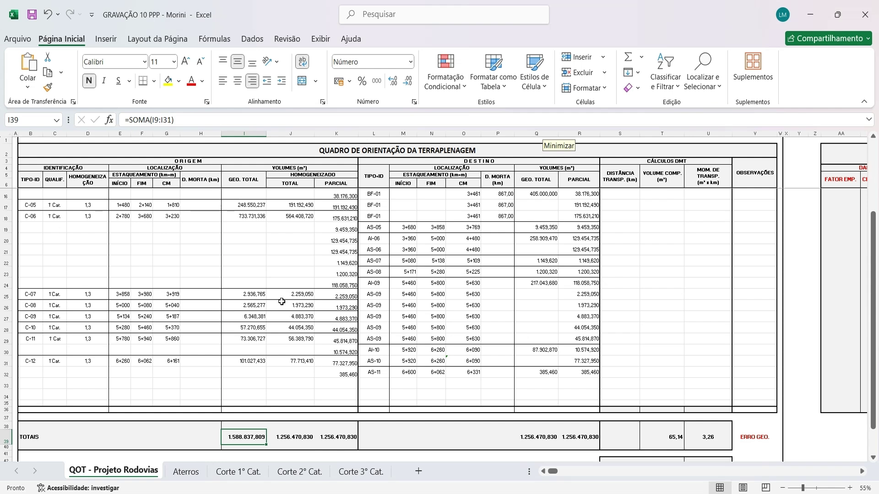
pyautogui.click(291, 435)
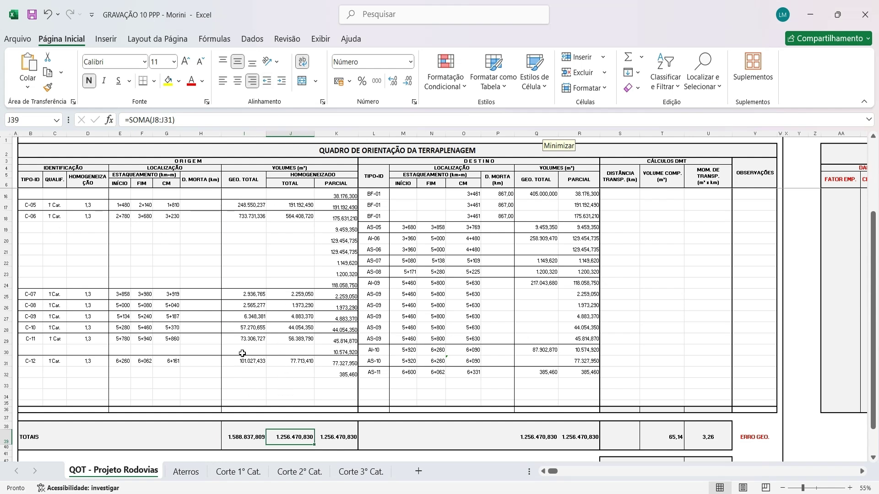
pyautogui.click(245, 439)
pyautogui.click(175, 120)
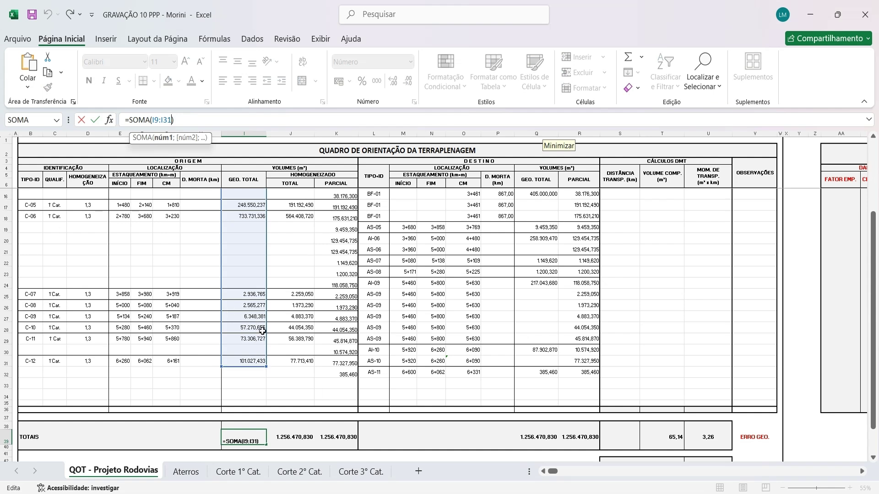
pyautogui.press('Return')
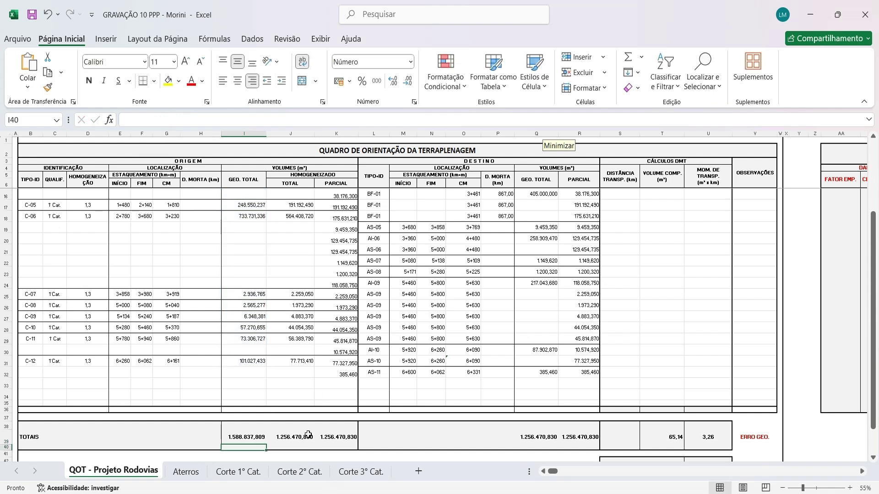
pyautogui.press('Up')
pyautogui.press('Right')
pyautogui.press('Right')
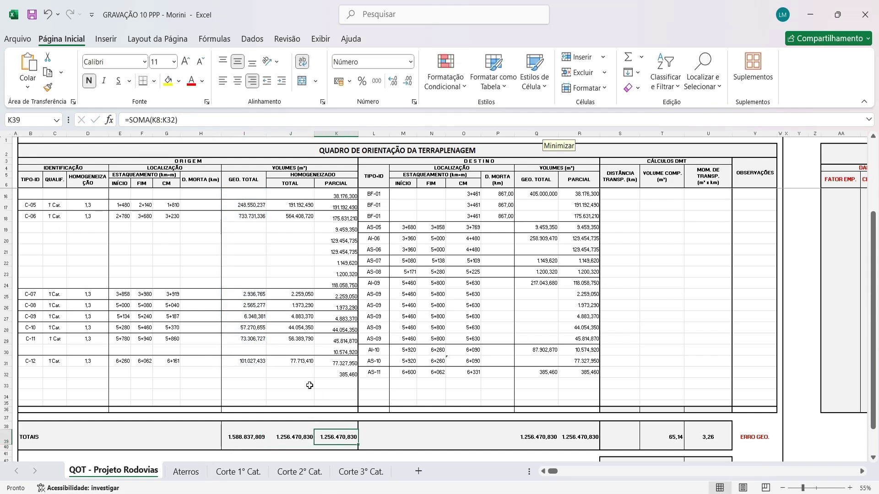
pyautogui.click(287, 438)
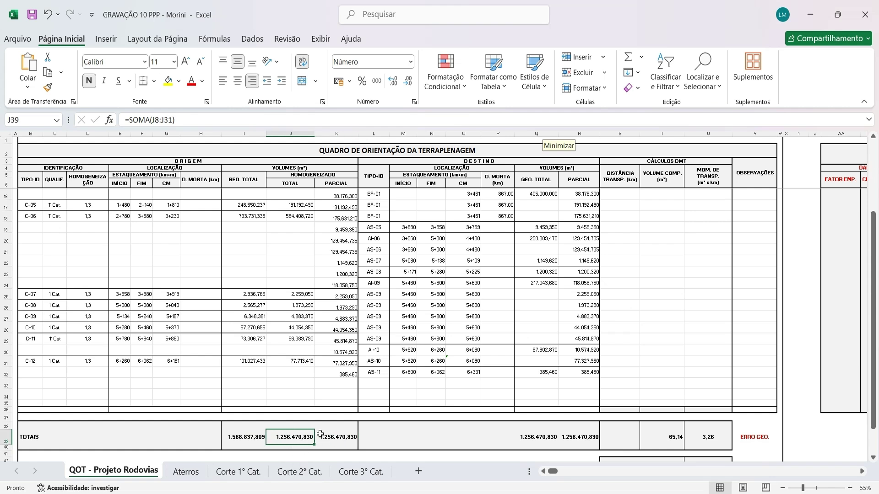
pyautogui.click(340, 439)
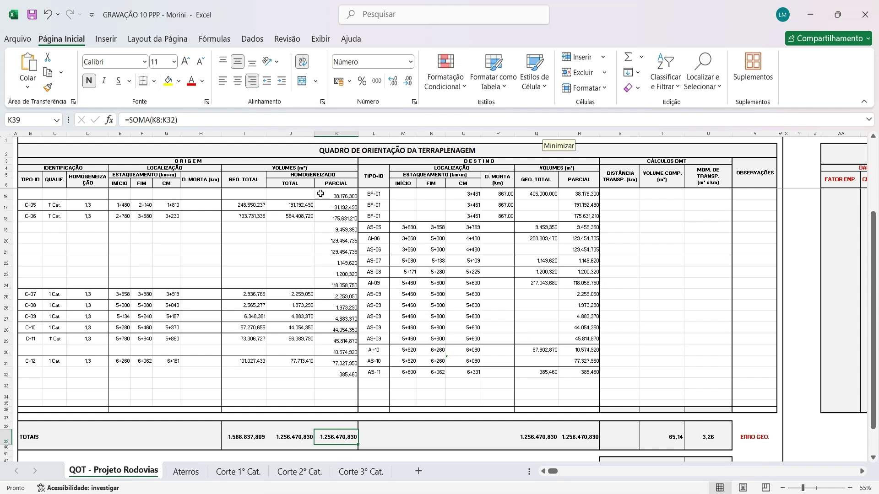
# Step: Compare cut C-06's homogenized total in J18 with its partial volumes, and the column totals in J39 and K39
pyautogui.click(335, 216)
pyautogui.click(300, 215)
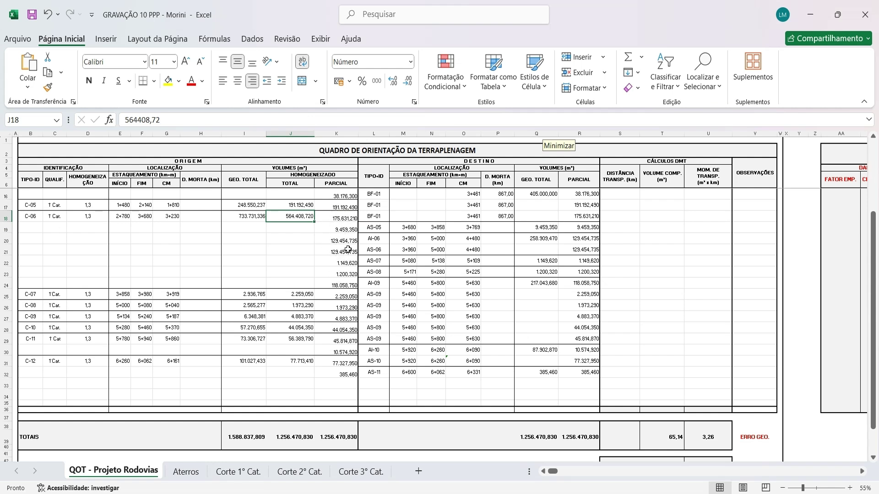
pyautogui.click(349, 441)
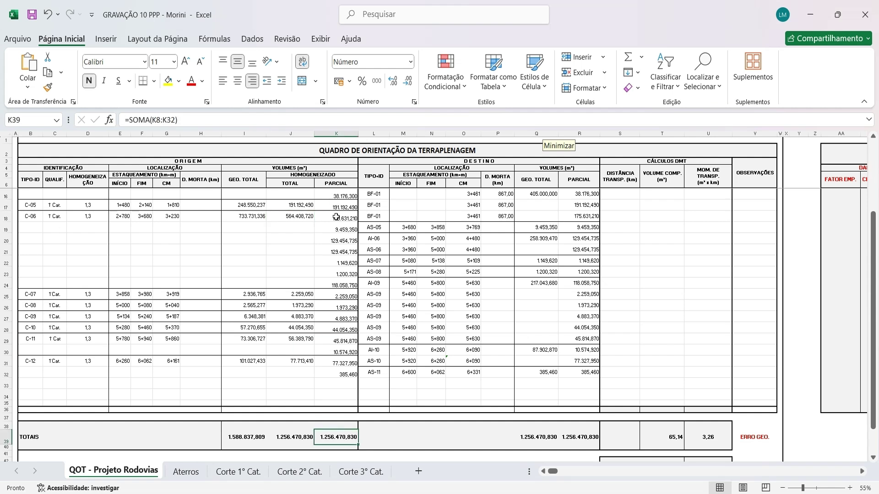
pyautogui.click(299, 434)
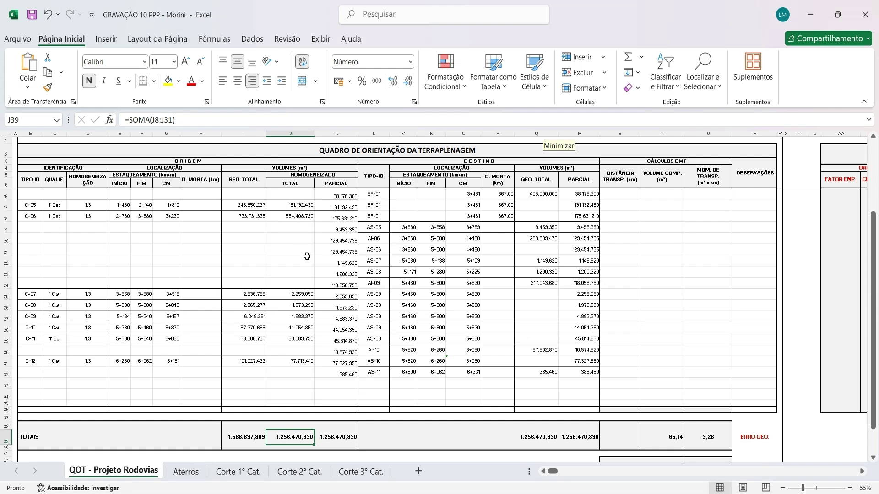
pyautogui.click(342, 436)
pyautogui.click(298, 440)
pyautogui.click(340, 442)
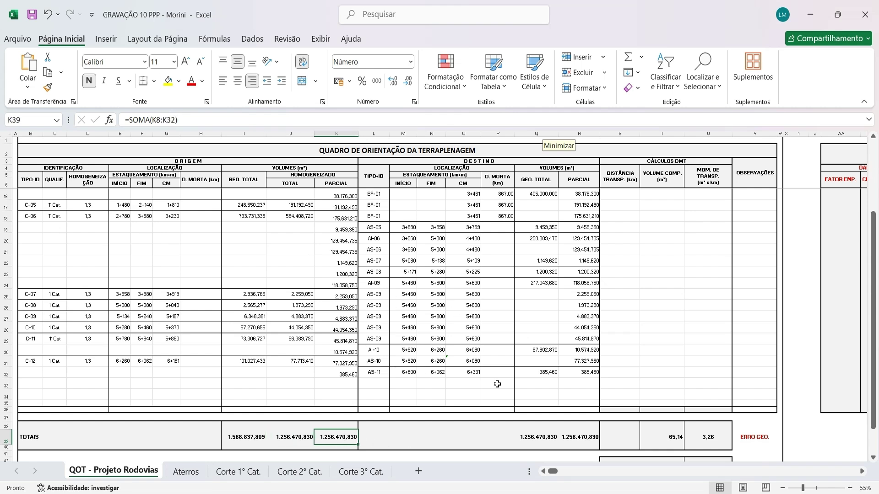
# Step: Compare the destination volume totals in Q39 and R39 with the homogenized cut totals in K39 and J39
pyautogui.click(548, 445)
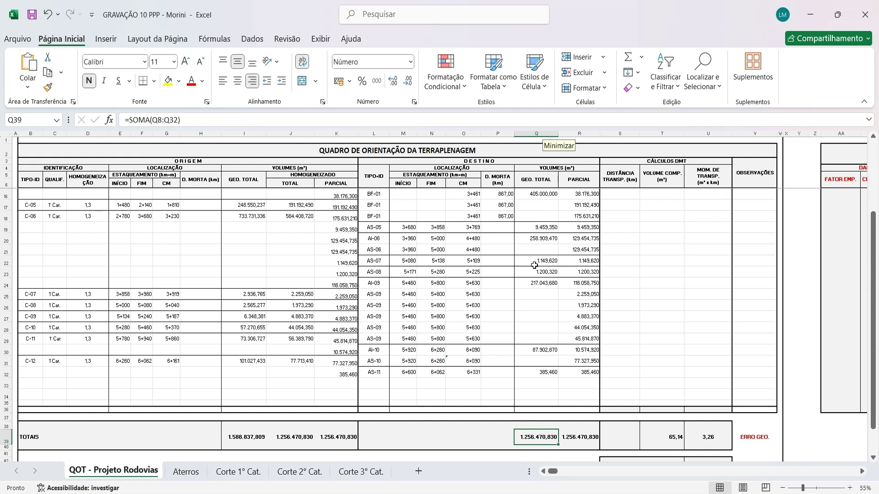
pyautogui.click(589, 442)
pyautogui.click(538, 440)
pyautogui.click(565, 437)
pyautogui.click(542, 439)
pyautogui.click(336, 437)
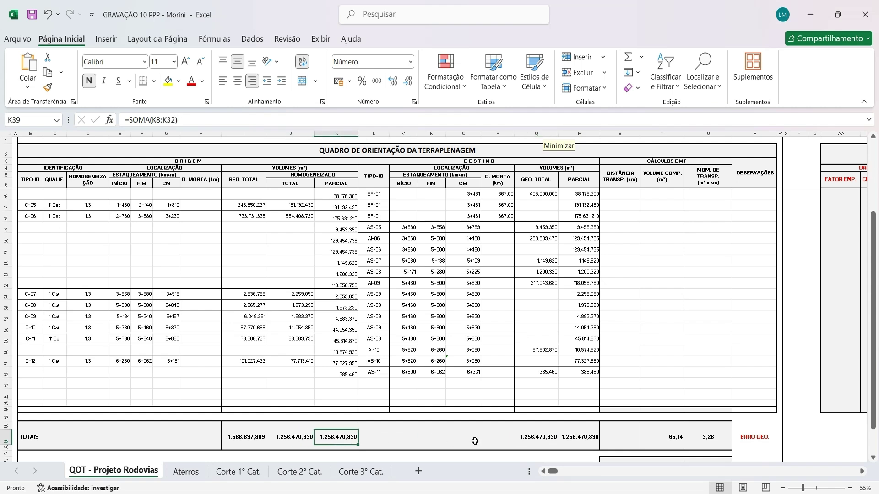
pyautogui.click(295, 439)
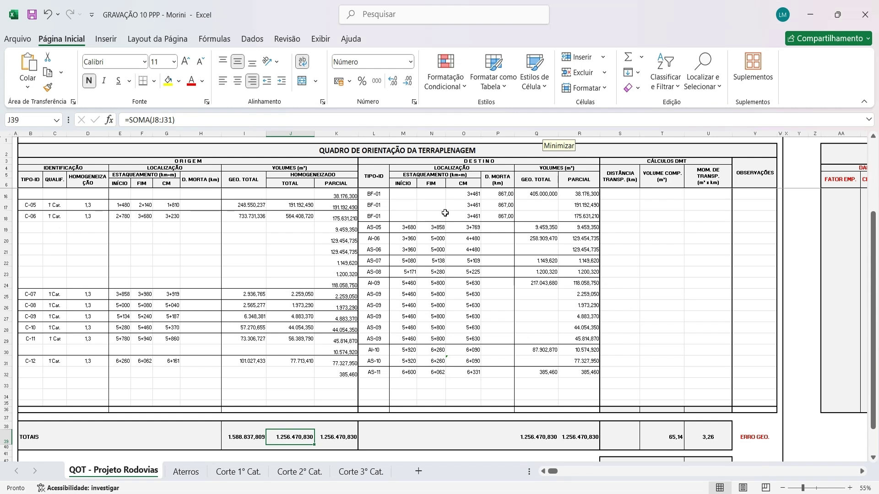
# Step: Review the geometric volumes of the destination rows and the cuts' geometric volume total in I39
pyautogui.scroll(1, 529, 228)
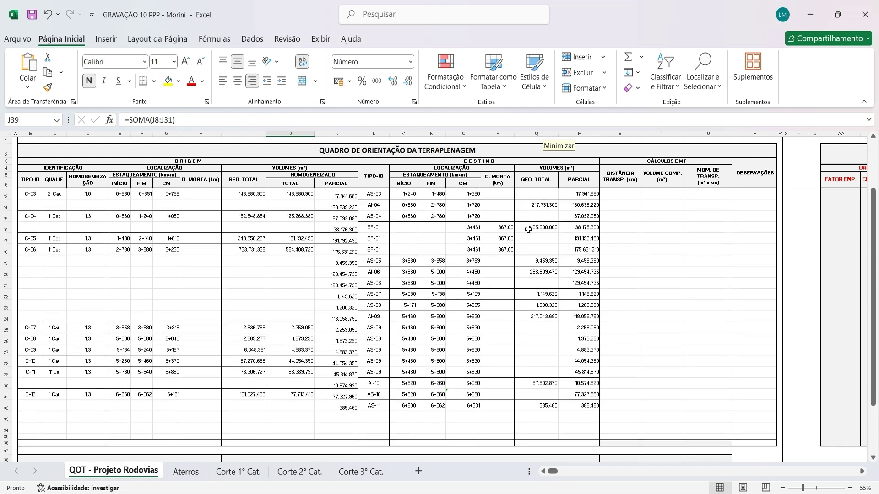
pyautogui.scroll(-2, 498, 248)
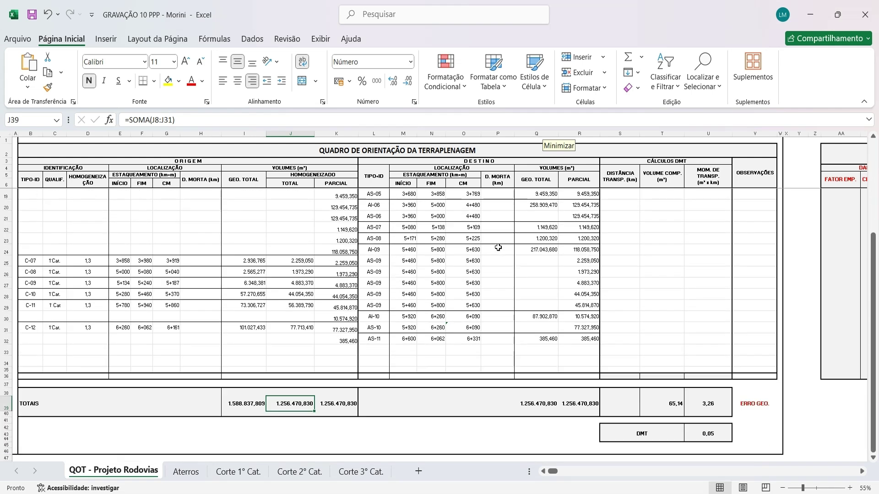
pyautogui.scroll(2, 498, 248)
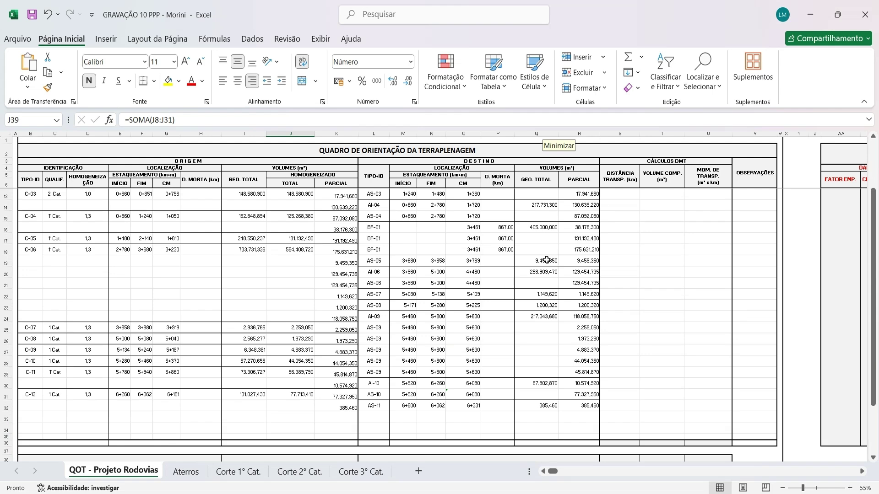
pyautogui.scroll(-2, 431, 337)
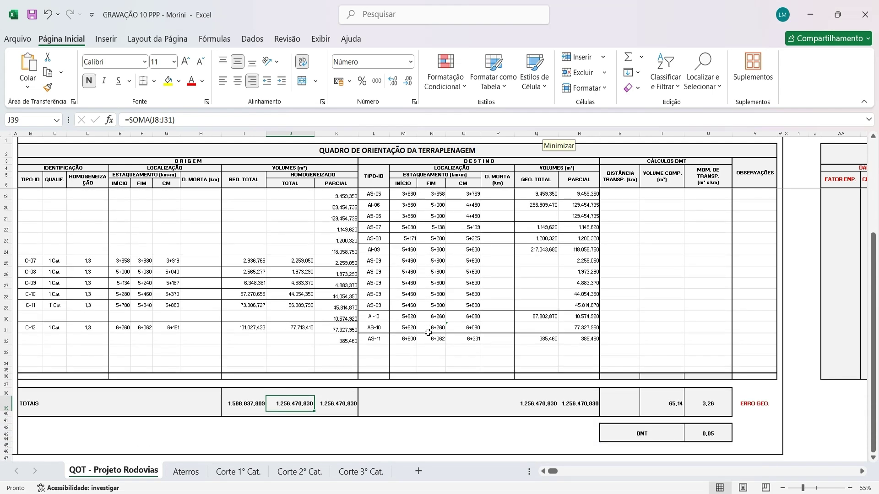
pyautogui.click(253, 404)
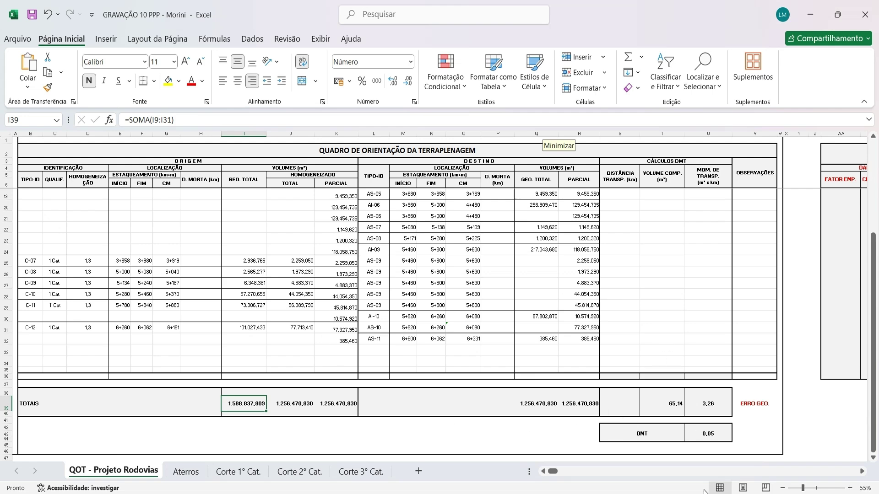
# Step: Examine the FATOR EMP. formula in AA9 of the calculations table and its references to D9 and AA8
pyautogui.hscroll(10, 862, 474)
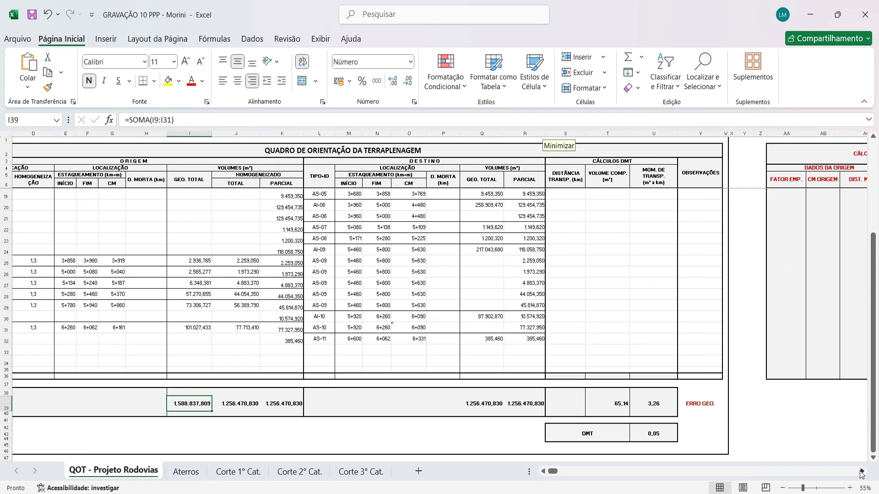
pyautogui.scroll(4, 732, 335)
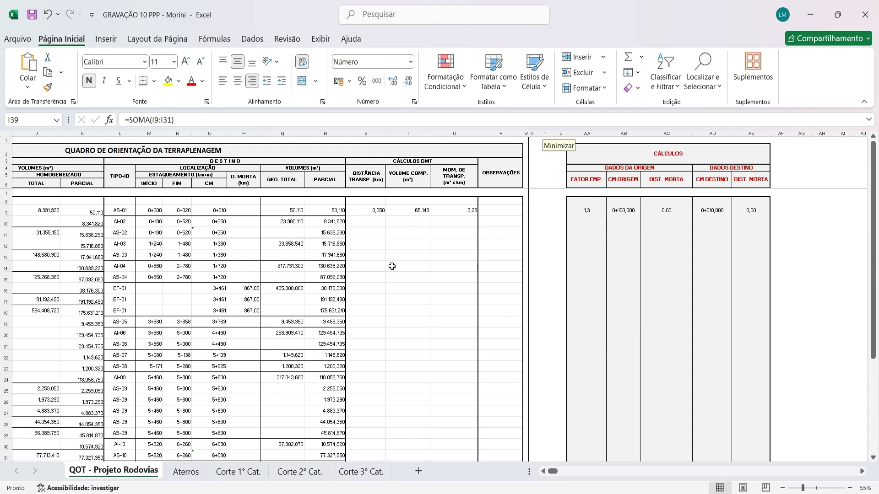
pyautogui.click(592, 211)
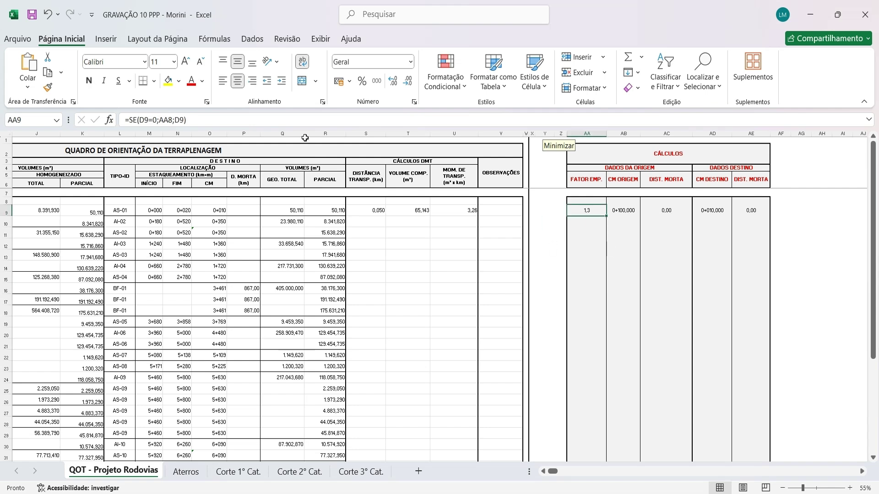
pyautogui.click(543, 471)
pyautogui.click(543, 471)
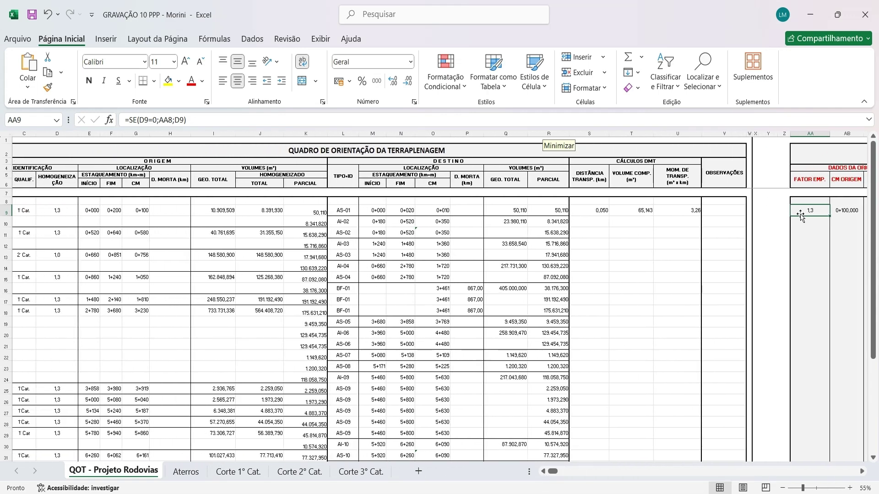
pyautogui.click(543, 473)
pyautogui.click(138, 121)
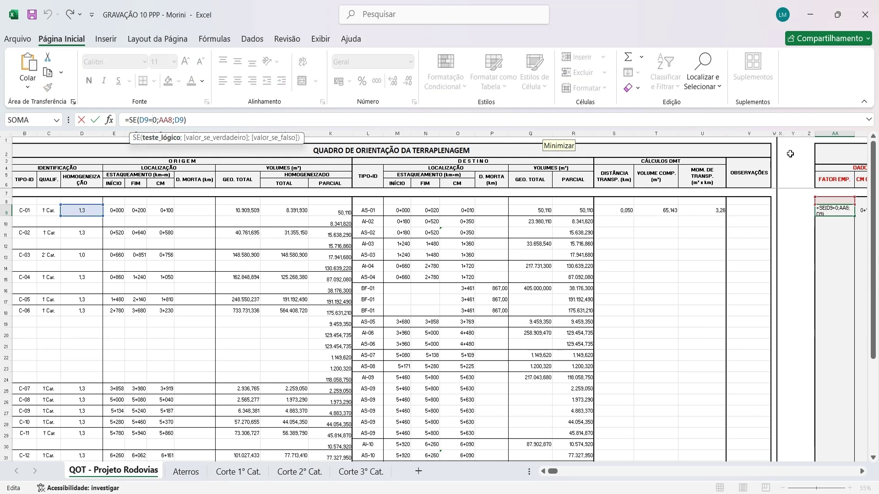
pyautogui.click(145, 123)
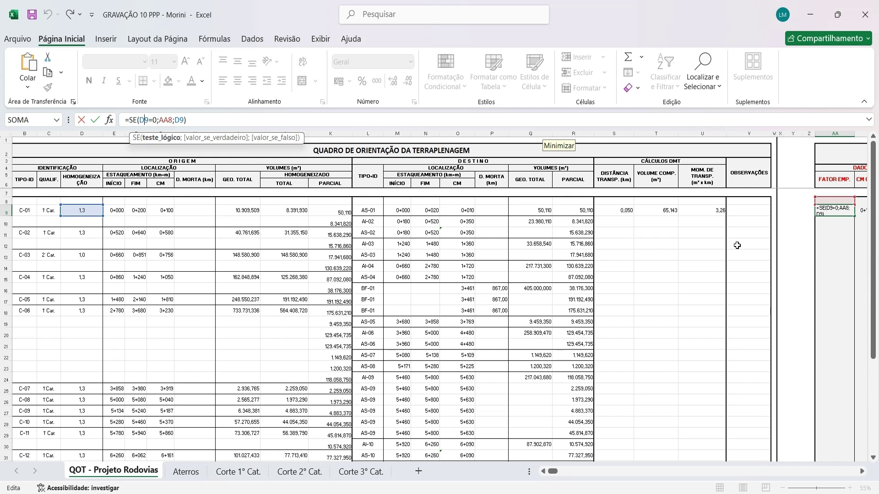
pyautogui.click(179, 119)
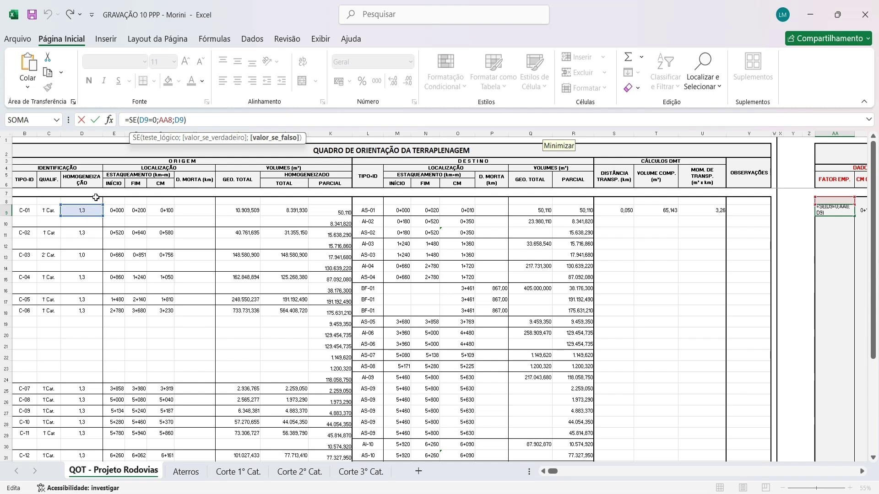
pyautogui.press('Return')
pyautogui.click(827, 212)
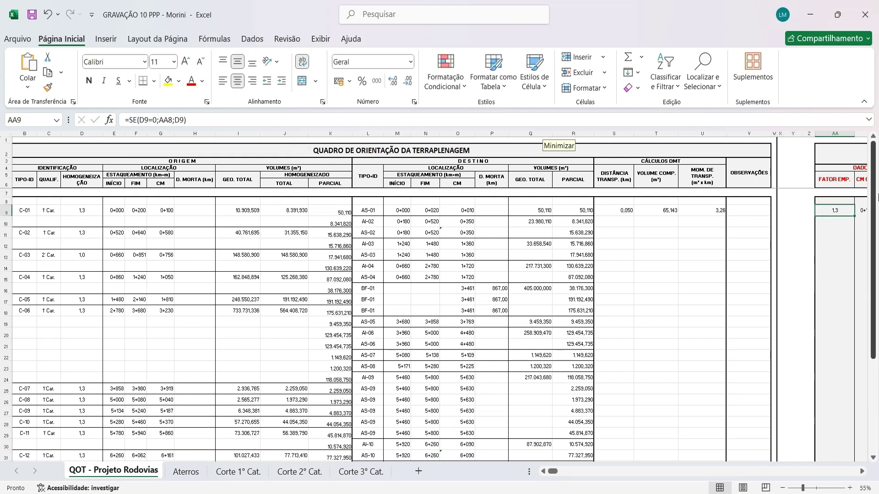
# Step: Fill the FATOR EMP. formula from AA9 down to AA10 and check its references to D10 and AA9
pyautogui.moveTo(855, 216); pyautogui.dragTo(855, 227)
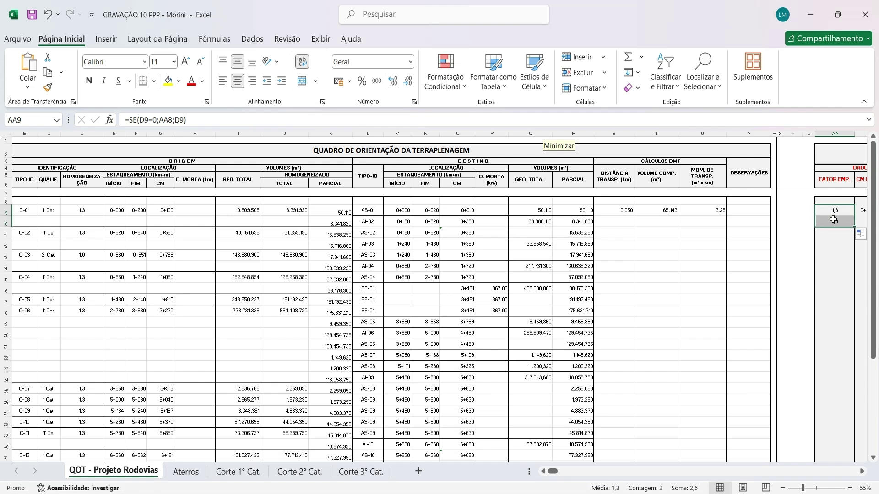
pyautogui.press('Down')
pyautogui.click(151, 115)
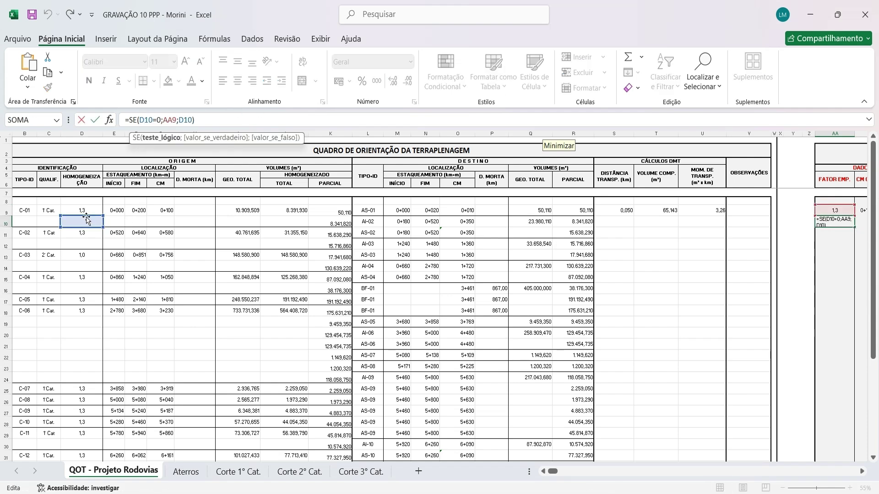
pyautogui.click(158, 120)
pyautogui.click(172, 120)
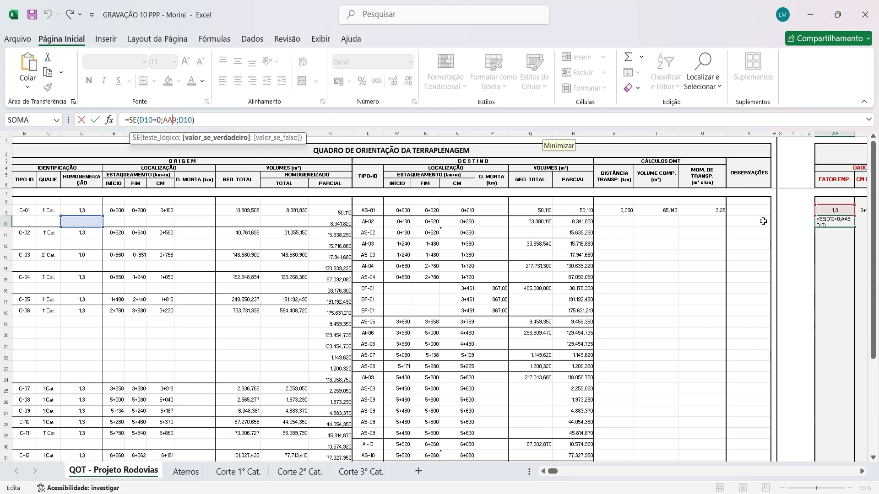
pyautogui.press('Return')
pyautogui.click(838, 221)
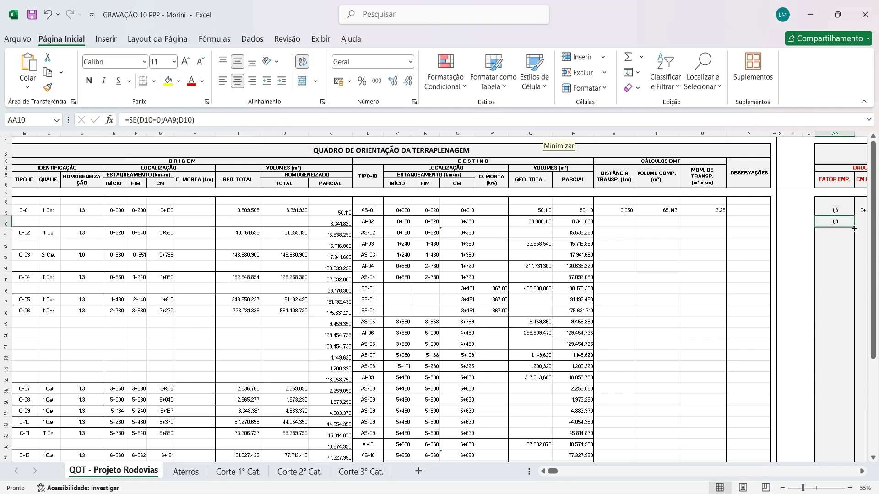
# Step: Fill the FATOR EMP. formula from AA10 down to AA32 and check its references in the last rows
pyautogui.moveTo(855, 227); pyautogui.dragTo(842, 439)
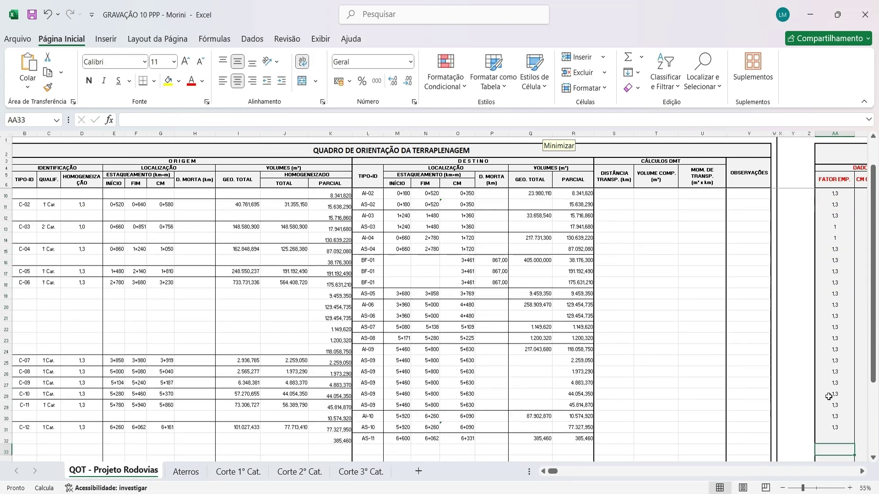
pyautogui.click(834, 362)
pyautogui.click(836, 340)
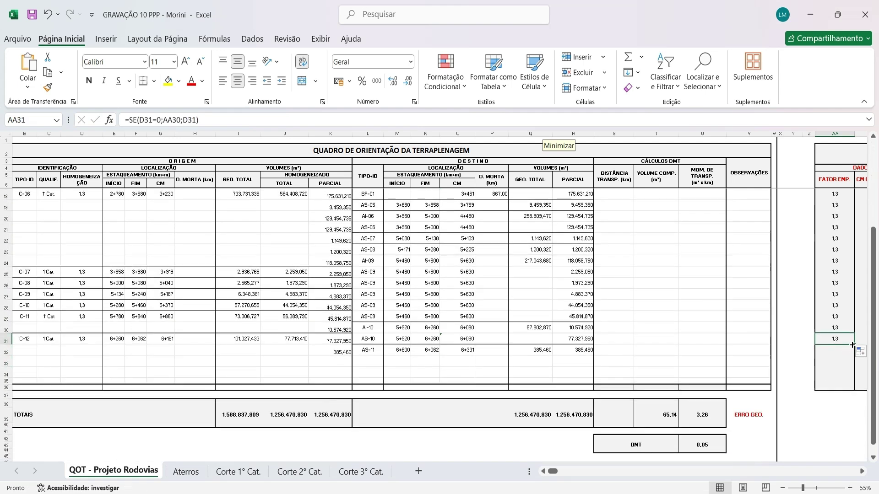
pyautogui.moveTo(853, 344); pyautogui.dragTo(854, 353)
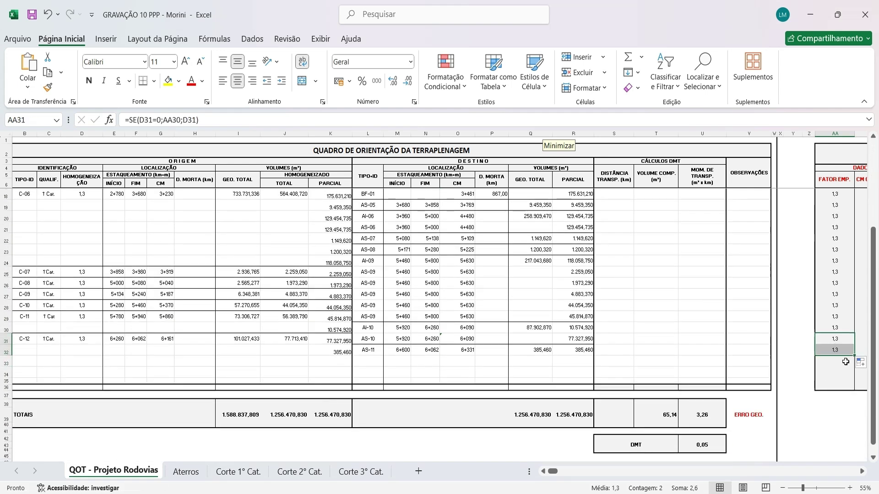
pyautogui.click(834, 349)
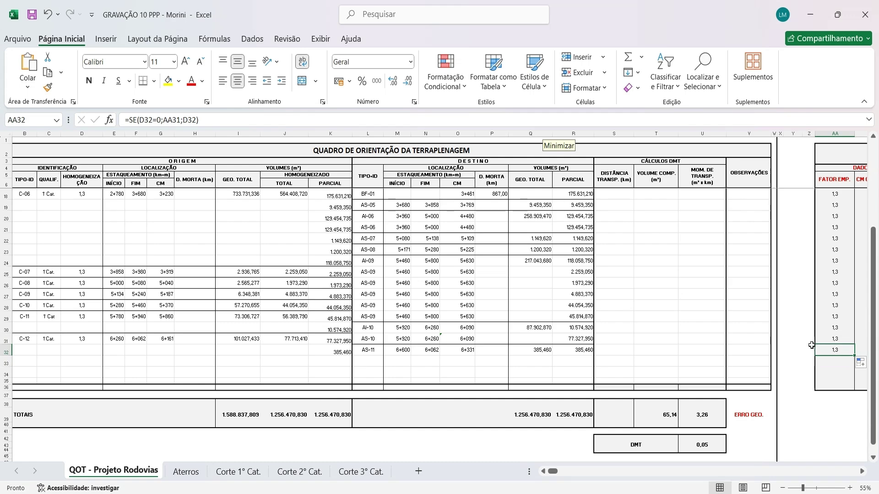
pyautogui.scroll(1, 811, 263)
pyautogui.scroll(3, 811, 263)
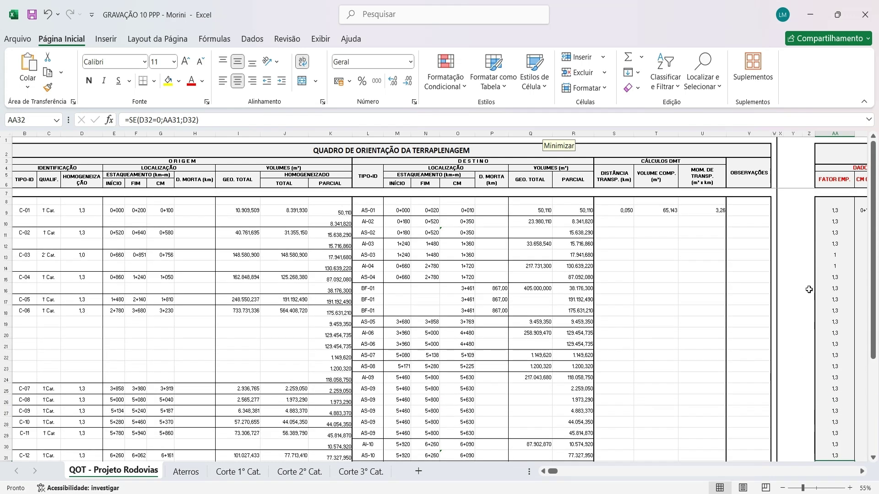
# Step: Check the references of the CM ORIGEM formula in AB9 to G9 and AB8, and fill it down to AB32
pyautogui.click(862, 472)
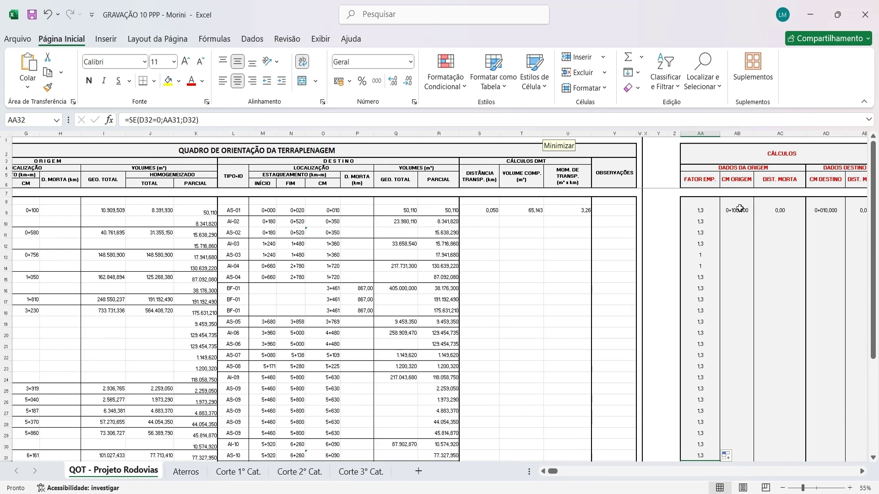
pyautogui.click(740, 210)
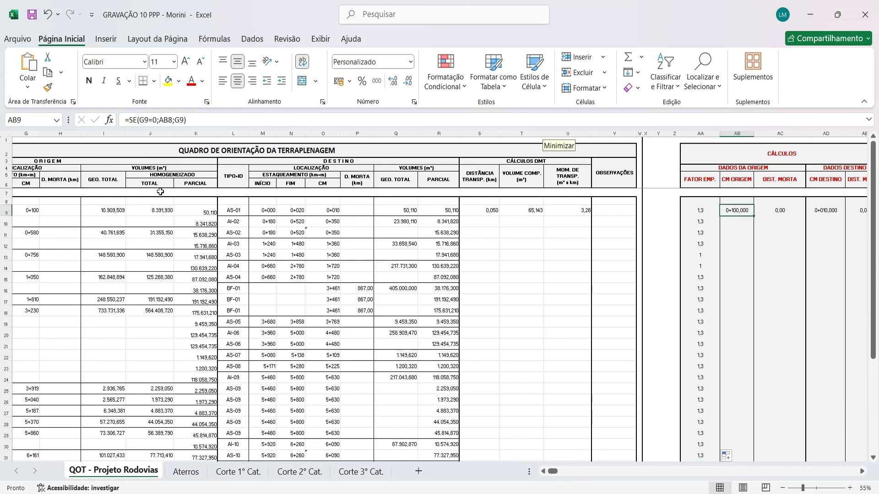
pyautogui.click(545, 472)
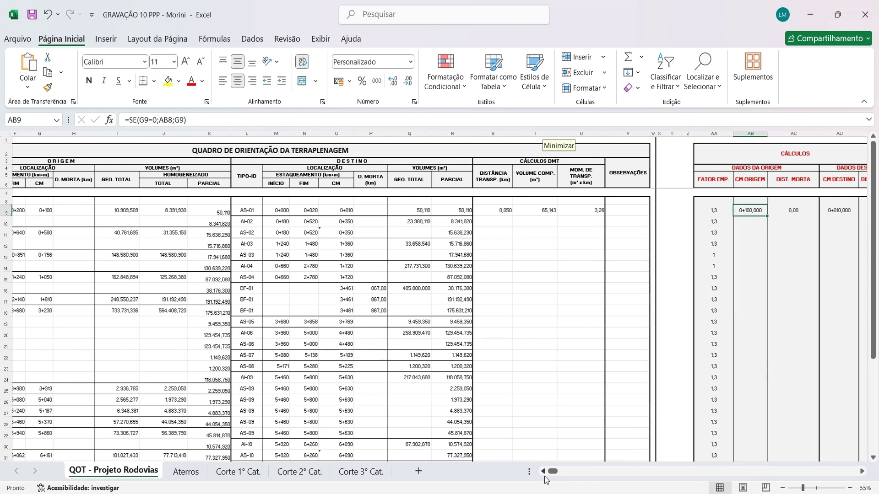
pyautogui.click(545, 471)
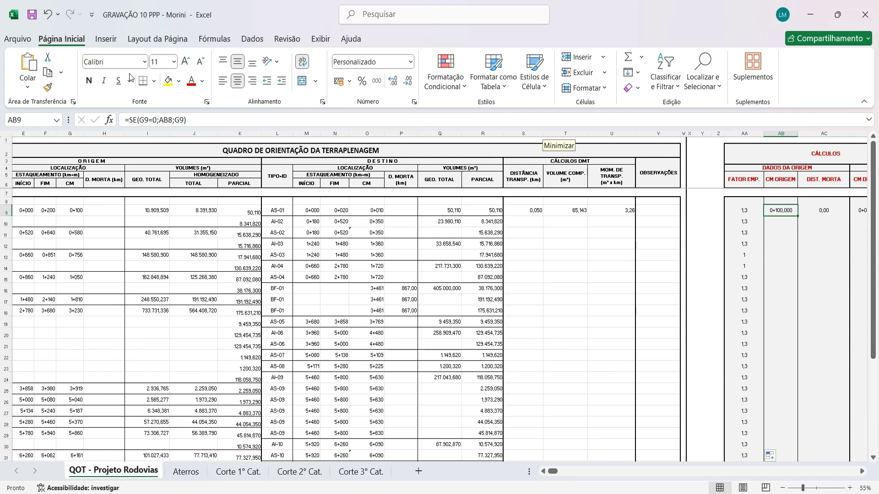
pyautogui.click(156, 120)
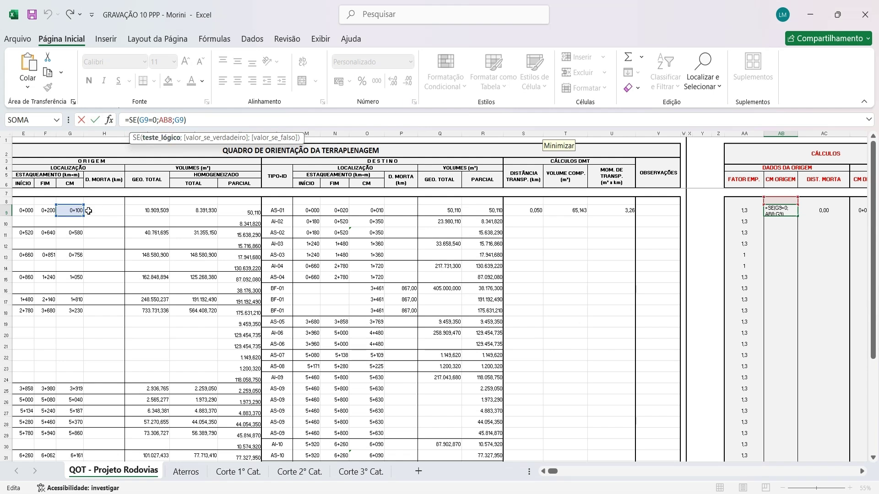
pyautogui.press('Return')
pyautogui.click(780, 211)
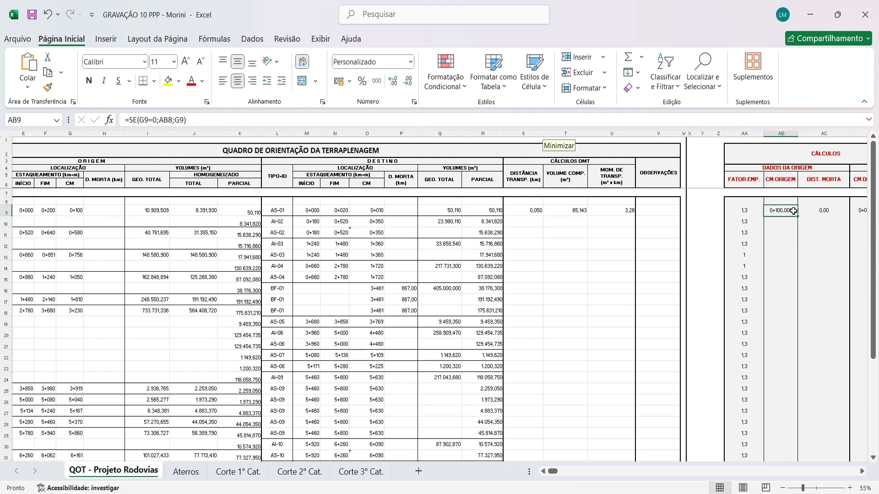
pyautogui.moveTo(798, 215); pyautogui.dragTo(786, 448)
pyautogui.hscroll(2, 751, 239)
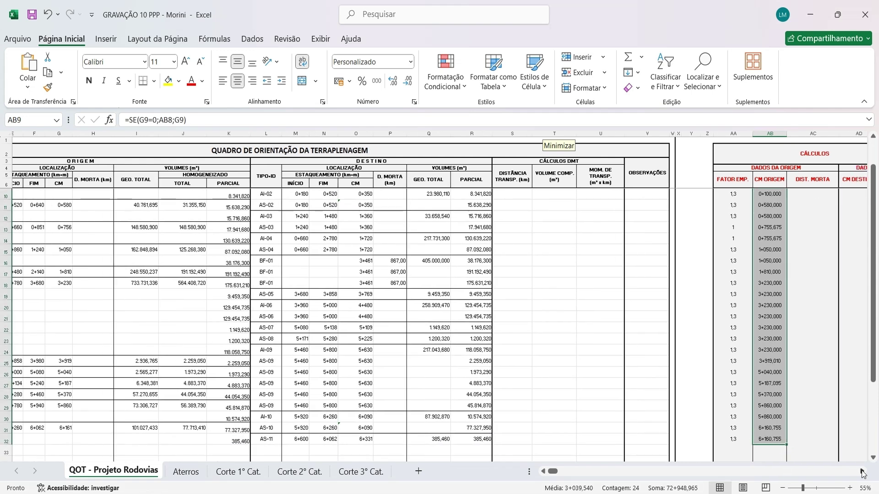
# Step: Check that the origin DIST. MORTA formula in AC9 refers to H9, and fill it down to AC32
pyautogui.scroll(1, 751, 240)
pyautogui.click(754, 214)
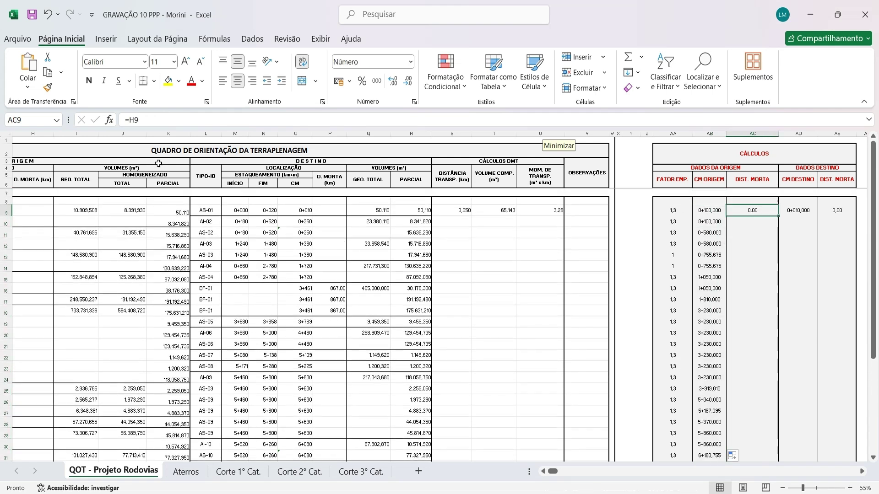
pyautogui.click(139, 120)
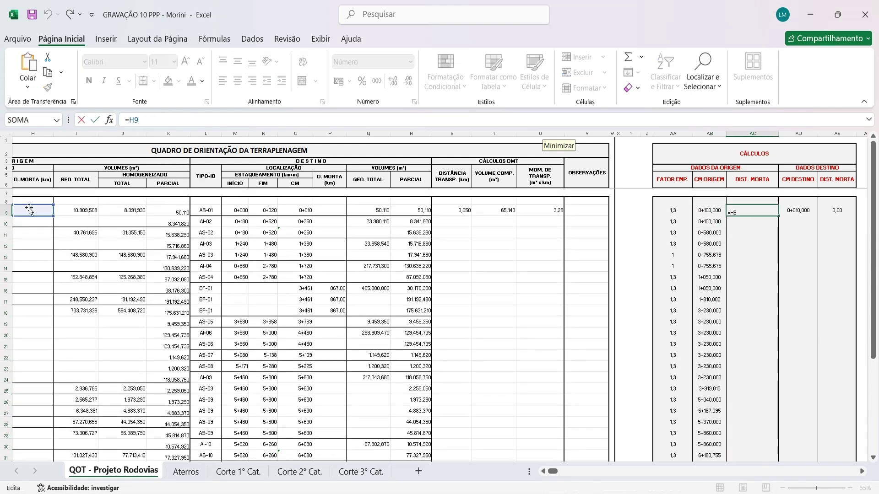
pyautogui.click(543, 471)
pyautogui.click(543, 471)
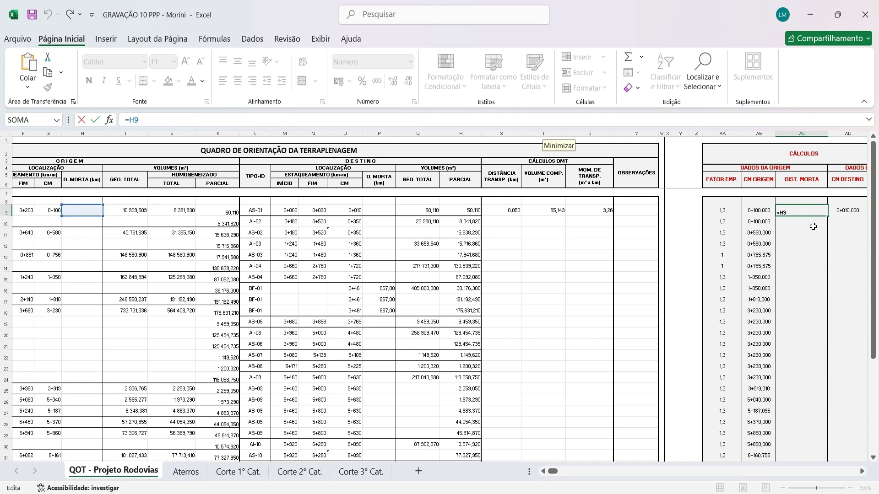
pyautogui.click(814, 216)
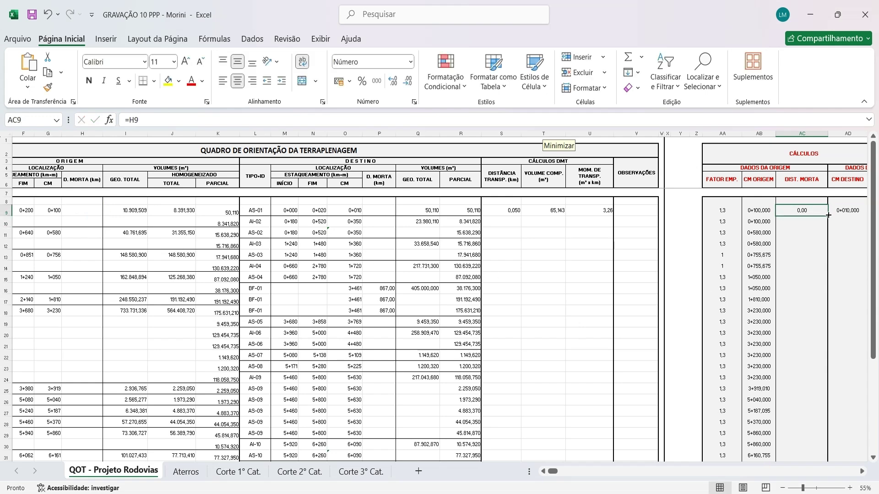
pyautogui.moveTo(828, 215); pyautogui.dragTo(825, 442)
# Step: Check that the CM DESTINO formula in AD9 refers to O9, and fill it down to AD32
pyautogui.hscroll(3, 772, 317)
pyautogui.scroll(1, 771, 317)
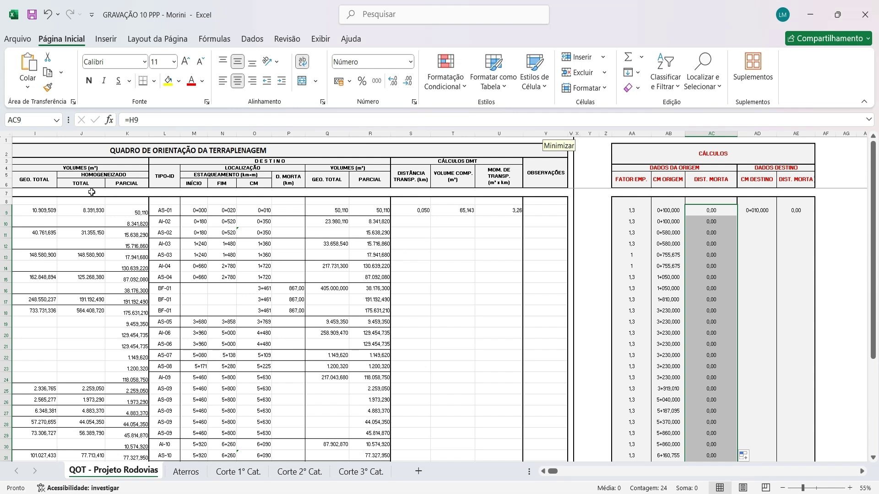
pyautogui.click(754, 215)
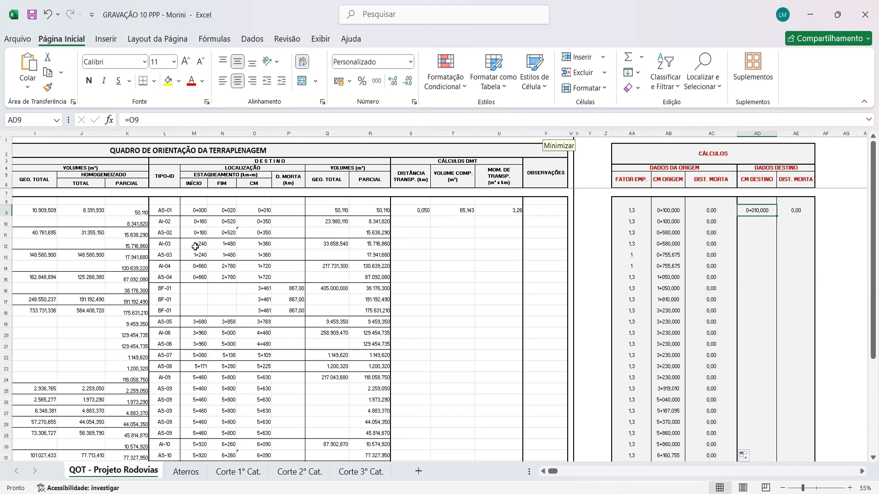
pyautogui.press('F2')
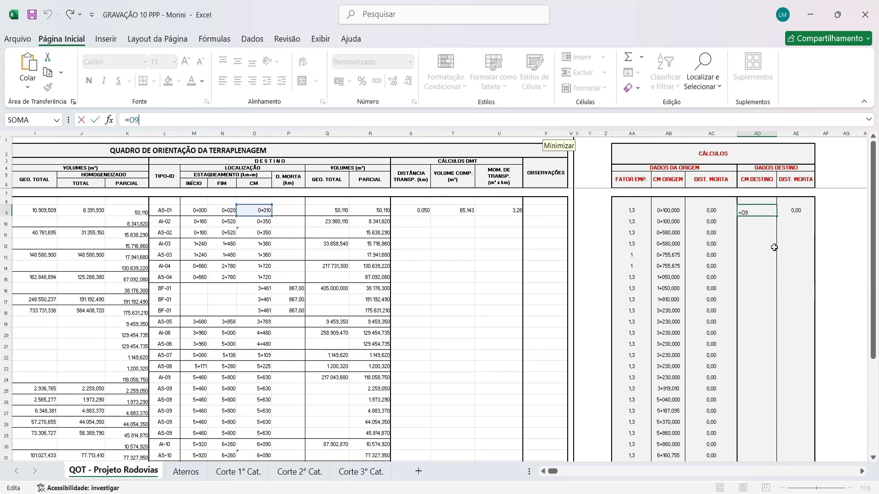
pyautogui.press('Return')
pyautogui.click(764, 212)
pyautogui.moveTo(777, 215); pyautogui.dragTo(772, 451)
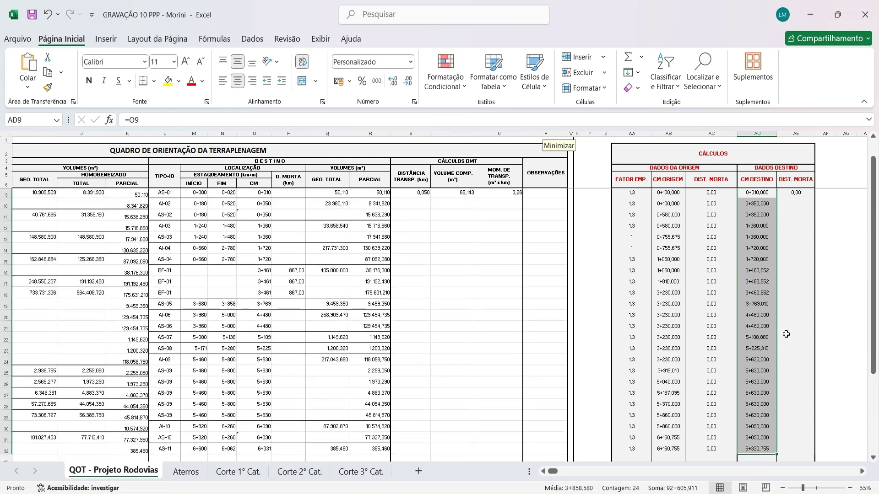
# Step: Check that the destination DIST. MORTA formula in AE9 refers to P9, and fill it down to AE32
pyautogui.scroll(1, 786, 320)
pyautogui.click(793, 211)
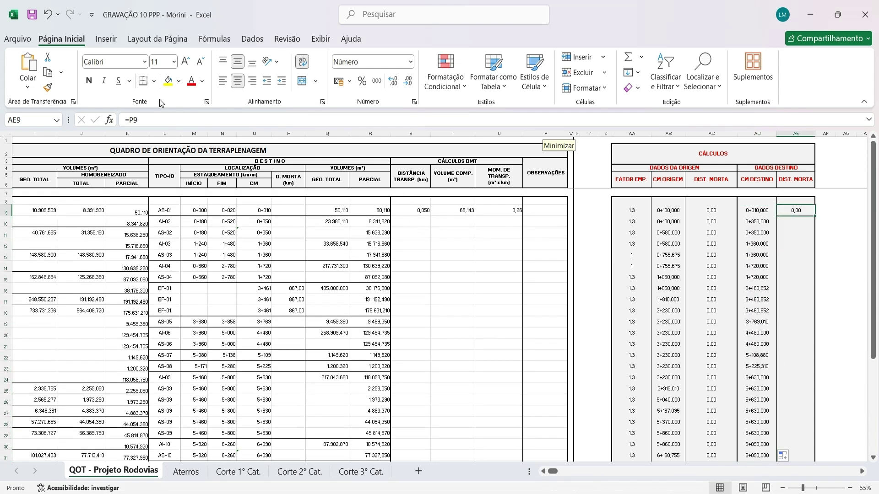
pyautogui.click(132, 118)
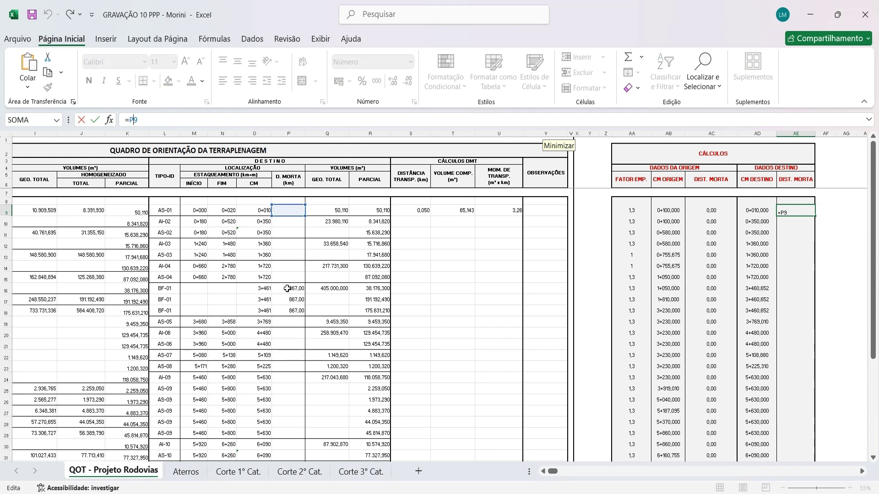
pyautogui.hotkey('ctrl', 'Return')
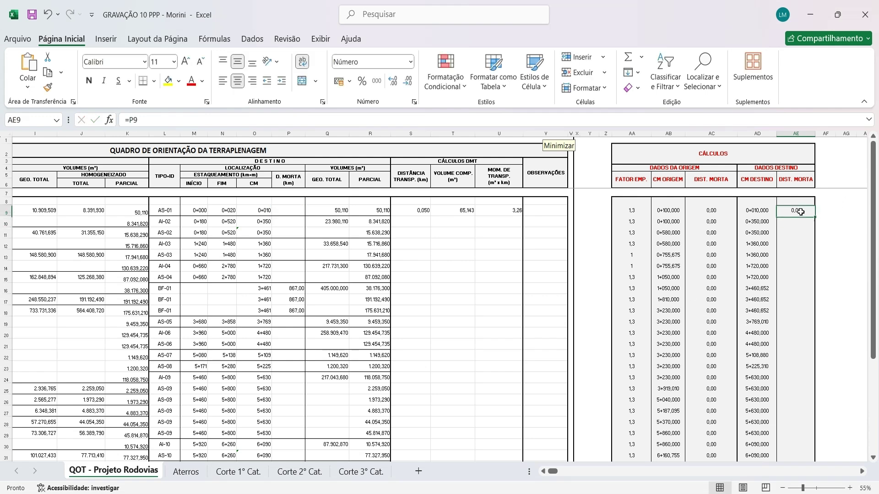
pyautogui.moveTo(815, 217); pyautogui.dragTo(812, 447)
pyautogui.scroll(1, 671, 311)
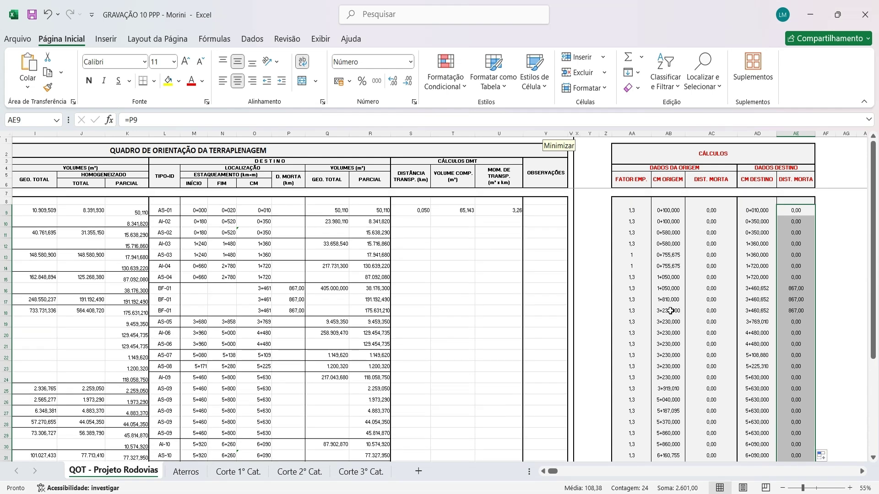
# Step: Examine the CM ORIGEM formula in AB18 and compare it with the origin data of cut C-06
pyautogui.click(671, 311)
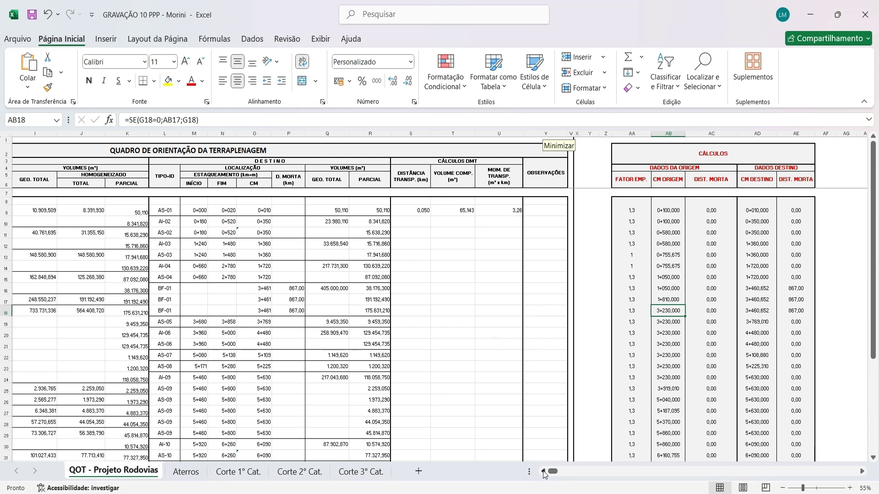
pyautogui.hscroll(-3, 400, 367)
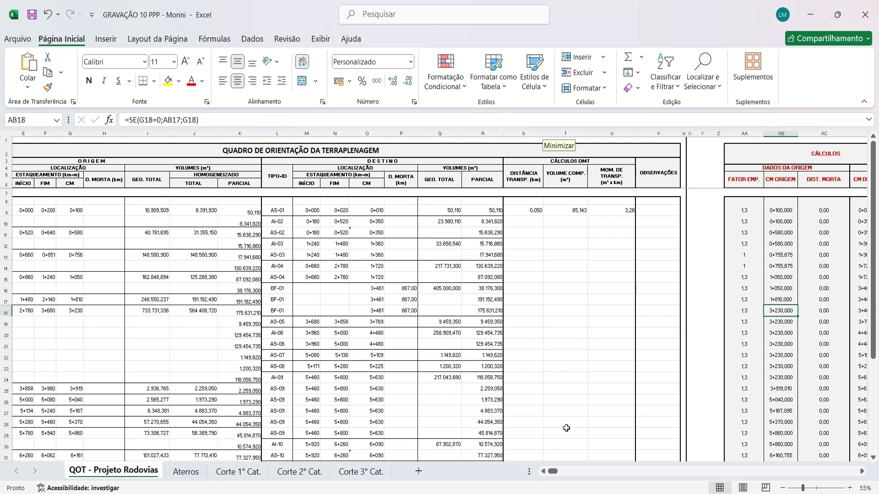
pyautogui.click(543, 472)
pyautogui.click(544, 472)
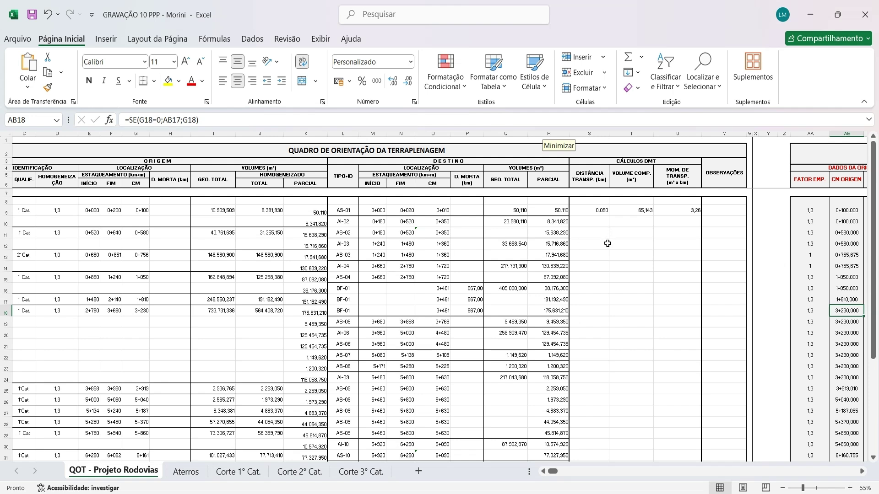
# Step: Review the DISTÂNCIA TRANSP. formula in S9 and the FATOR EMP. formulas in AA9 and AA10
pyautogui.click(605, 206)
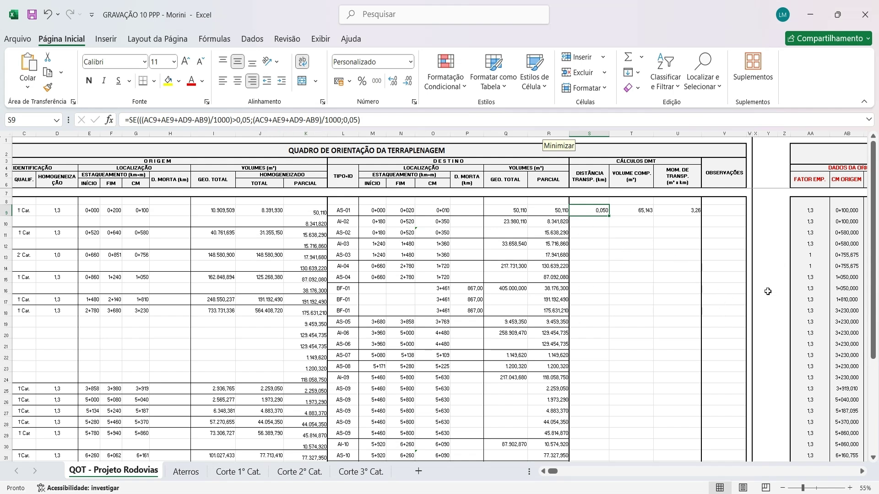
pyautogui.click(822, 259)
pyautogui.click(811, 233)
pyautogui.click(812, 210)
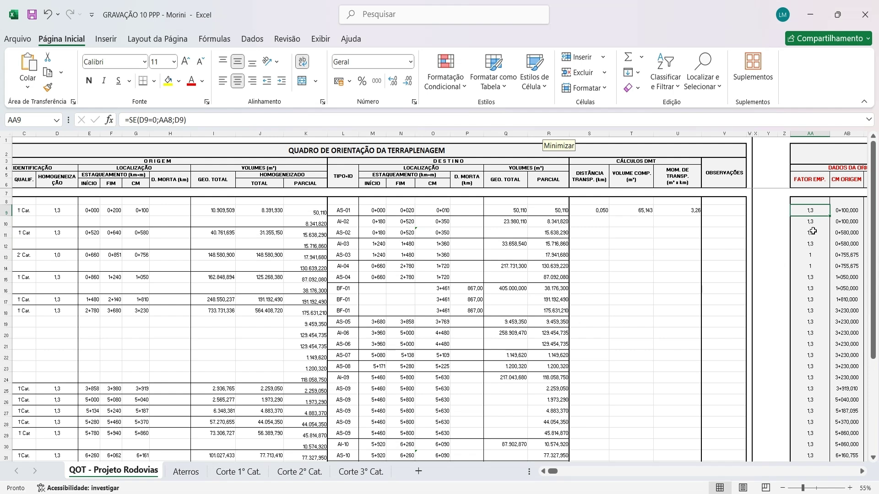
pyautogui.click(813, 223)
# Step: Trace the references of the DISTÂNCIA TRANSP. formula in S9 to AB9:AE9 and inspect cut C-01's CM formula in G9
pyautogui.click(590, 212)
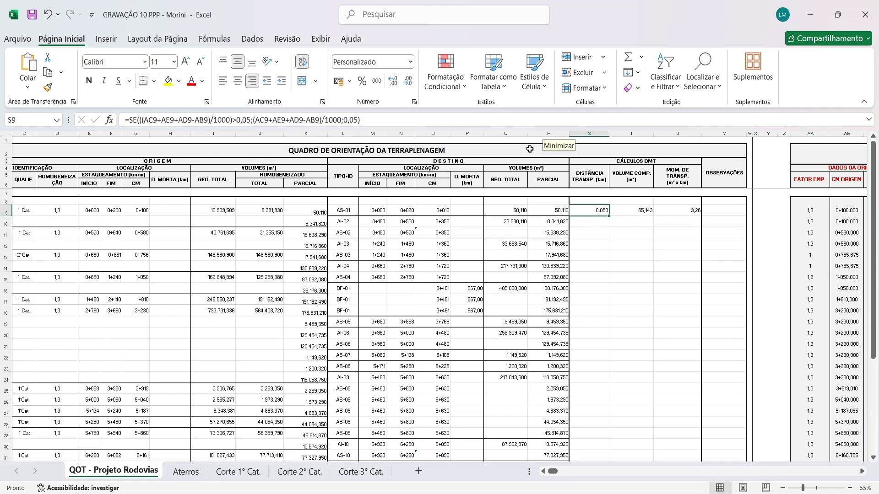
pyautogui.click(861, 471)
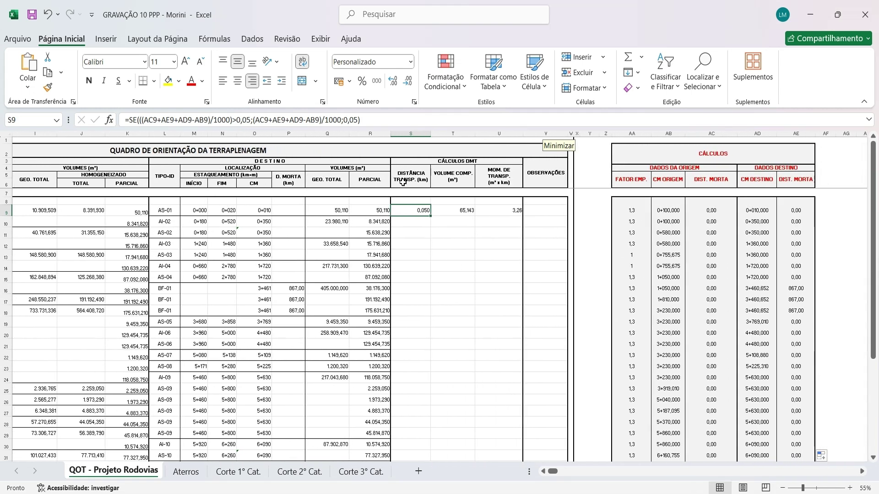
pyautogui.click(157, 120)
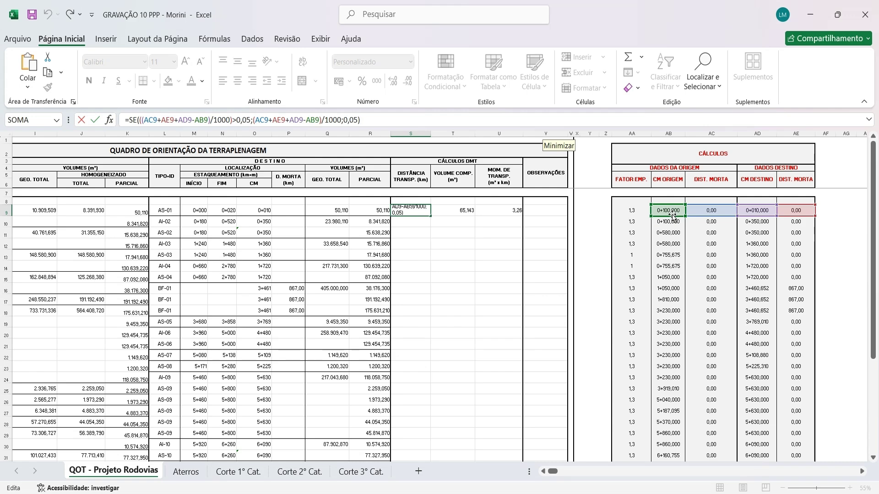
pyautogui.click(542, 472)
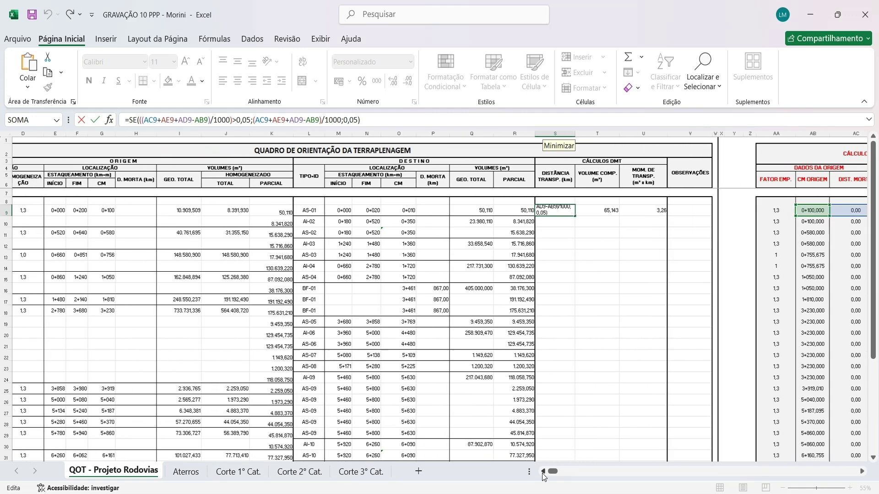
pyautogui.click(543, 472)
pyautogui.click(51, 211)
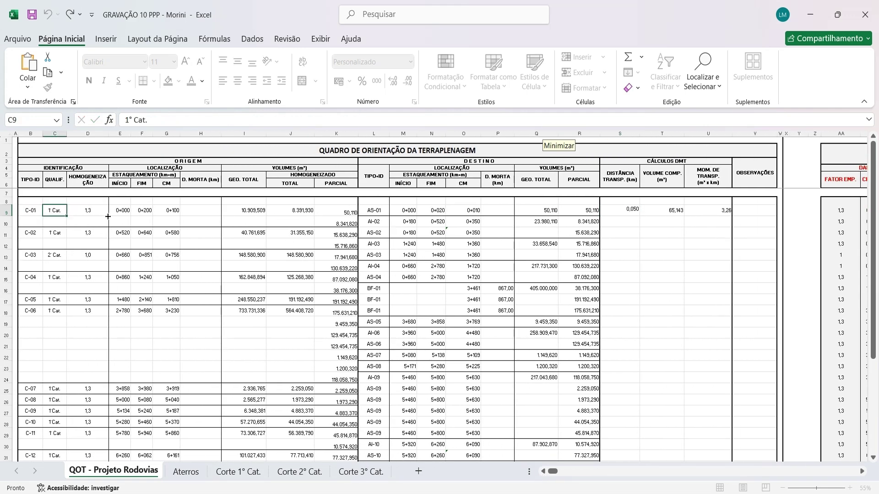
pyautogui.click(168, 210)
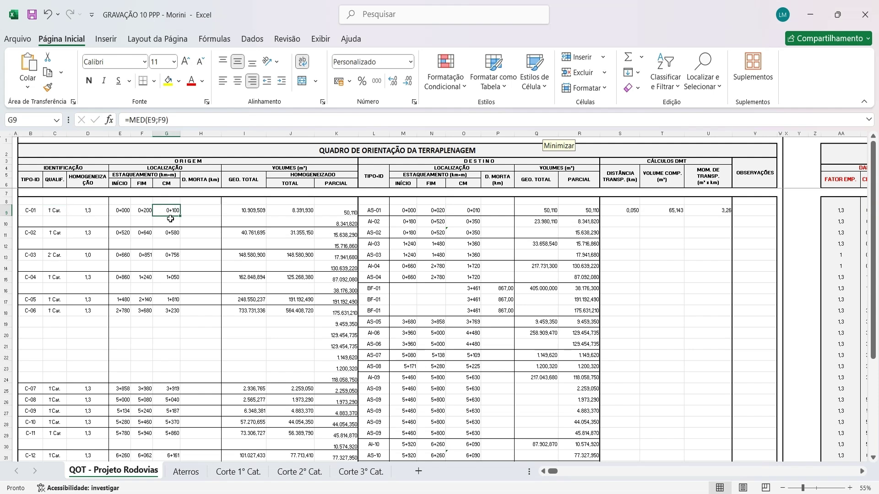
# Step: Inspect the destination CM formula in O9 and the test and true-value parts of the DISTÂNCIA TRANSP. formula in S9
pyautogui.click(471, 210)
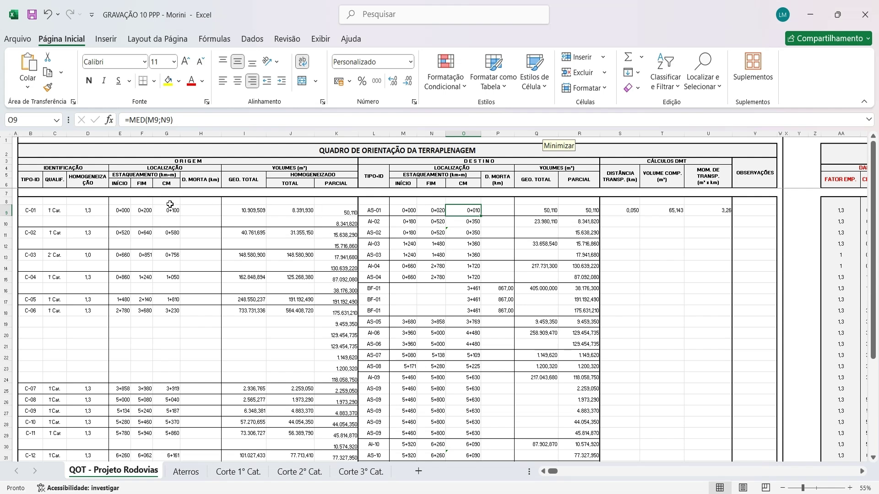
pyautogui.click(861, 471)
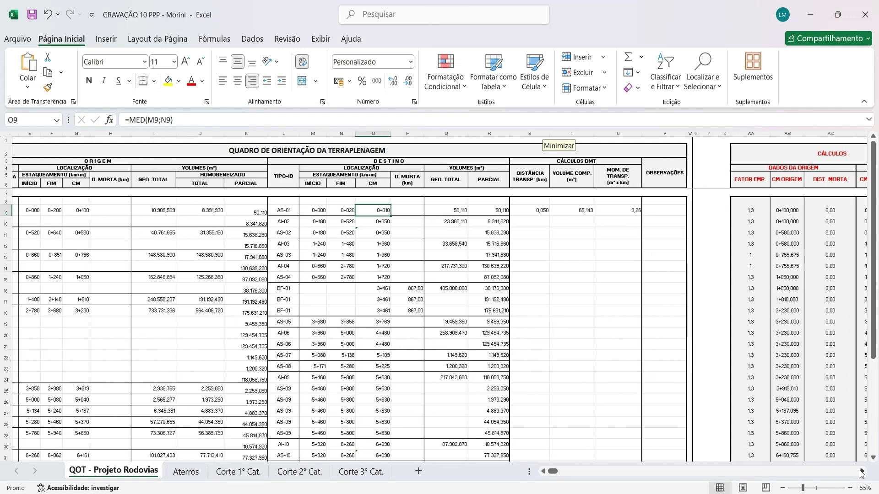
pyautogui.hscroll(8, 792, 394)
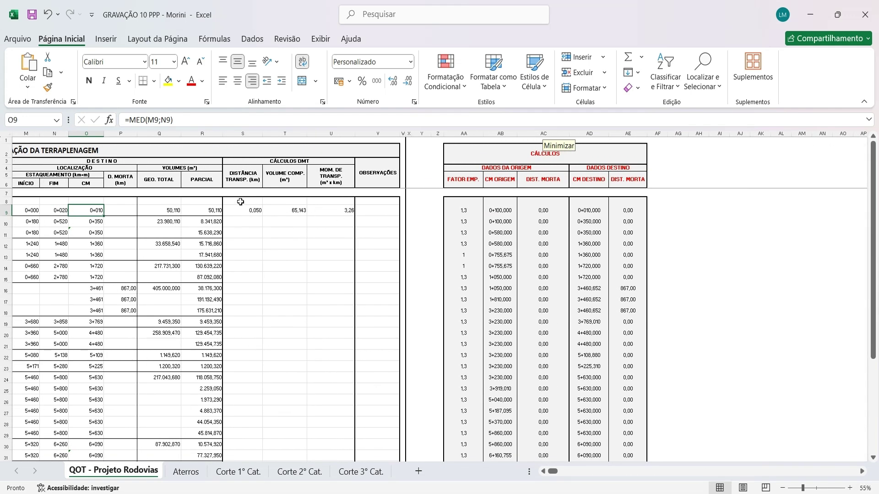
pyautogui.click(241, 210)
pyautogui.doubleClick(242, 211)
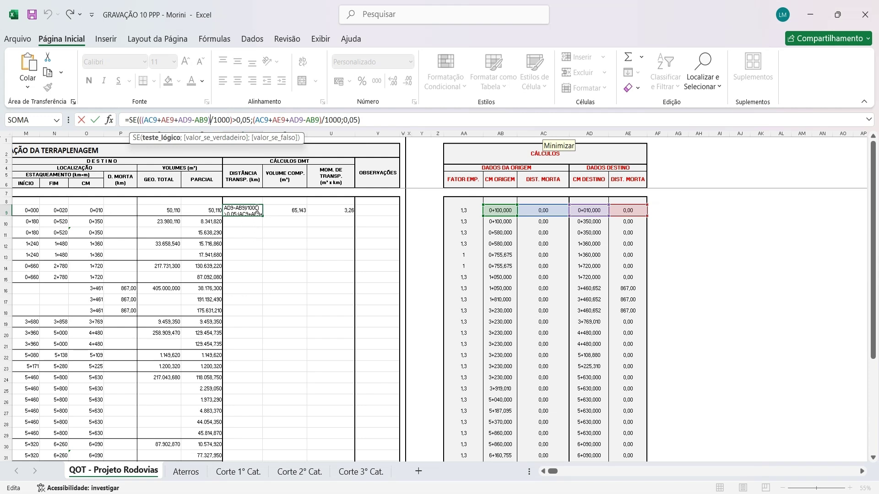
pyautogui.click(221, 118)
pyautogui.moveTo(254, 122); pyautogui.dragTo(341, 124)
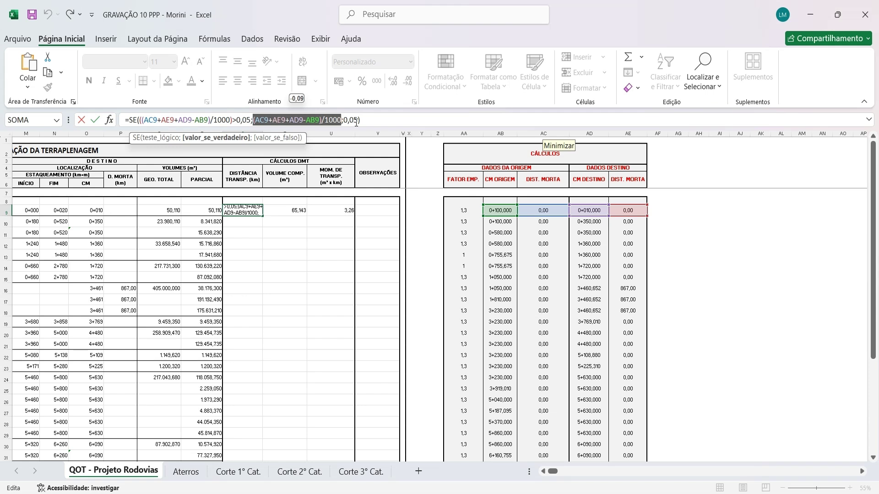
pyautogui.press('Return')
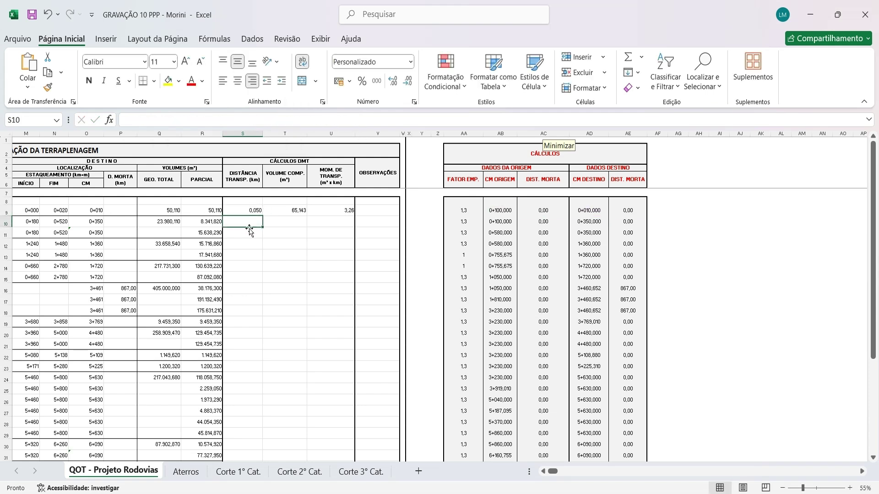
# Step: Fill the DISTÂNCIA TRANSP. formula from S9 down to S22 and check the copied formulas in S11 to S14
pyautogui.click(253, 212)
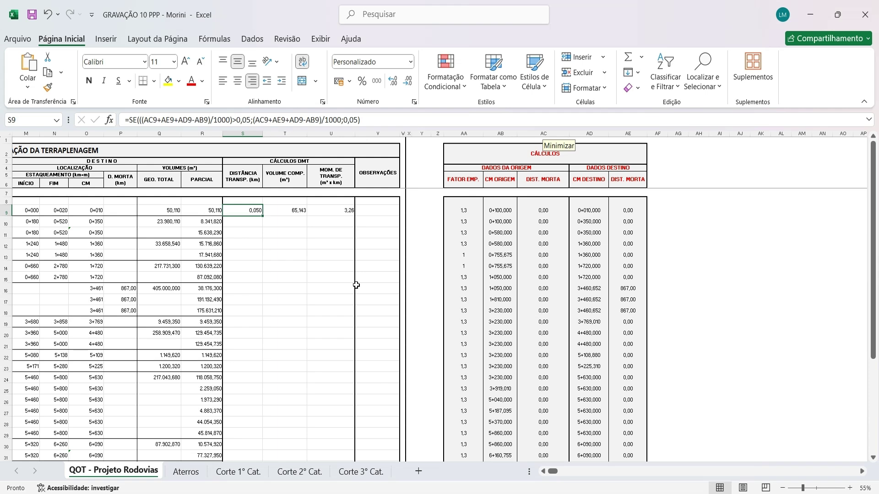
pyautogui.moveTo(263, 216); pyautogui.dragTo(262, 360)
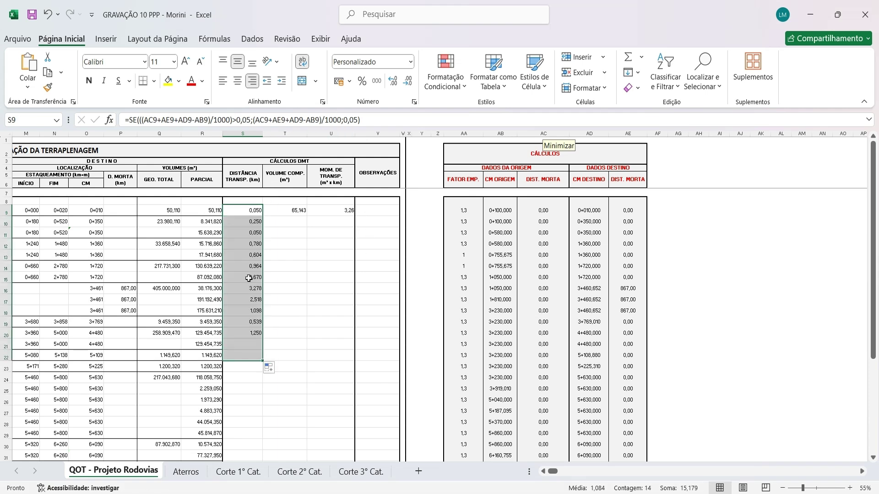
pyautogui.click(248, 233)
pyautogui.click(244, 247)
pyautogui.click(251, 229)
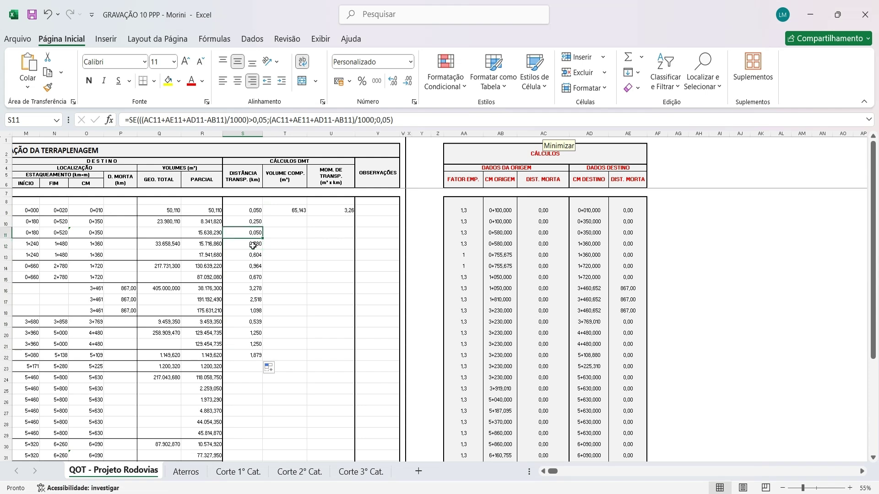
pyautogui.click(251, 245)
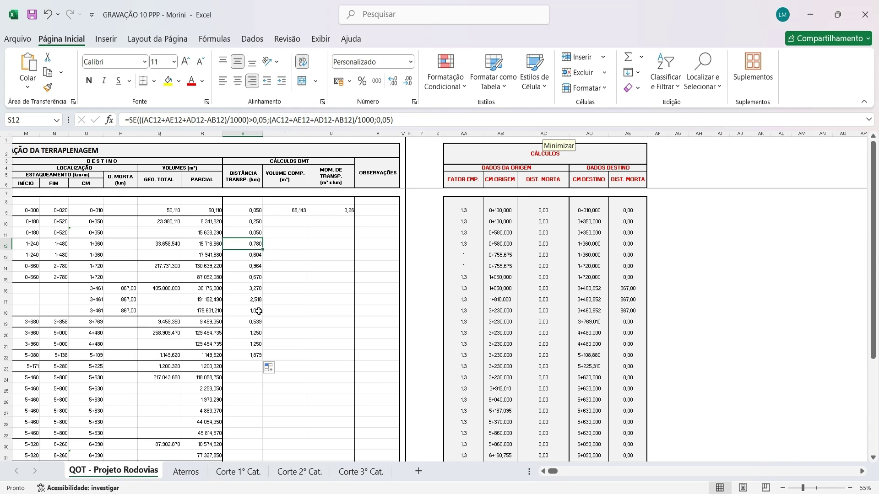
pyautogui.click(256, 268)
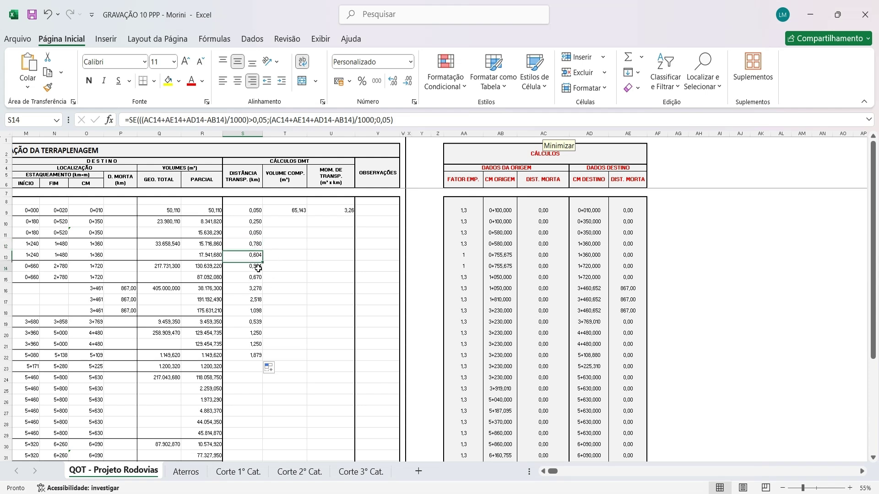
# Step: Extend the DISTÂNCIA TRANSP. formula down to S32 and check the cell references in S31
pyautogui.click(250, 210)
pyautogui.scroll(-3, 237, 324)
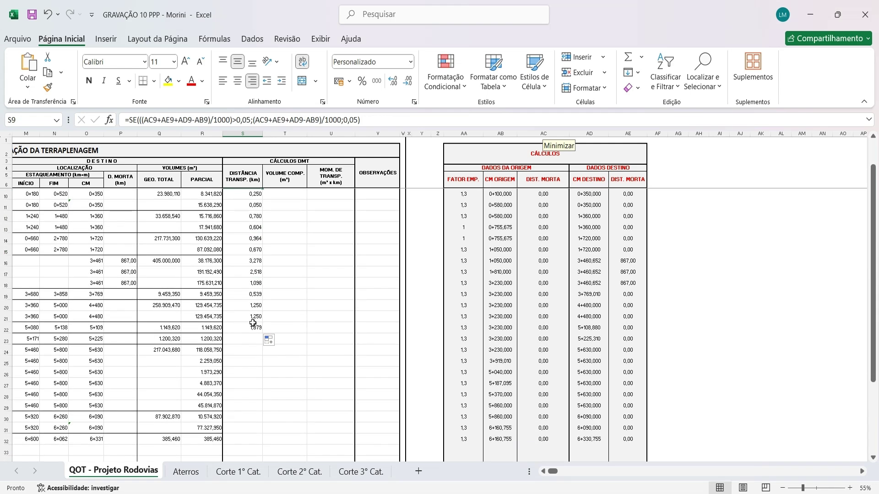
pyautogui.hotkey('ctrl', 'Down')
pyautogui.moveTo(261, 267); pyautogui.dragTo(254, 378)
pyautogui.click(255, 379)
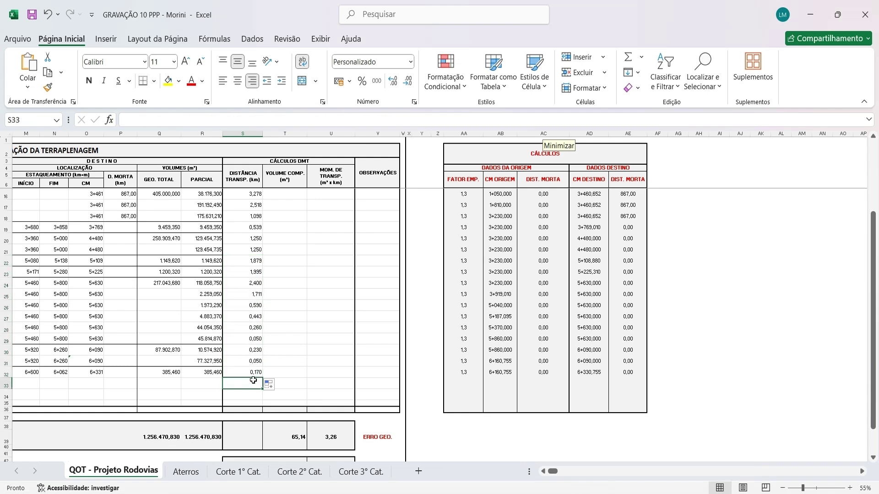
pyautogui.press('Up')
pyautogui.press('Up')
pyautogui.click(178, 120)
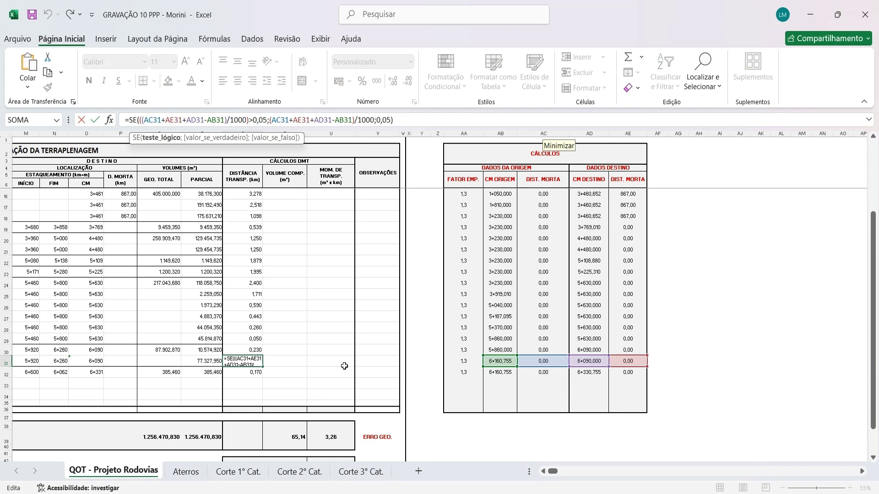
pyautogui.press('Return')
# Step: Trace the VOLUME COMP. formula in T9 to the homogenized partial volume in K9 and the FATOR EMP. in AA9
pyautogui.scroll(3, 277, 259)
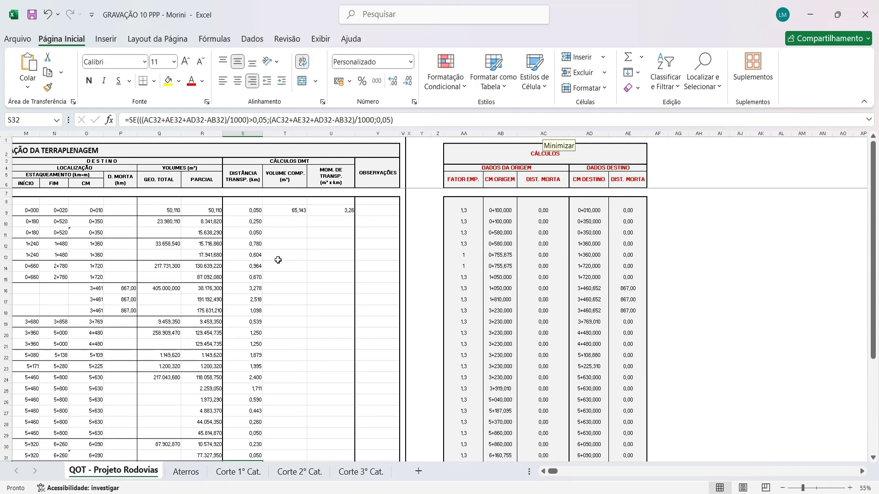
pyautogui.click(300, 211)
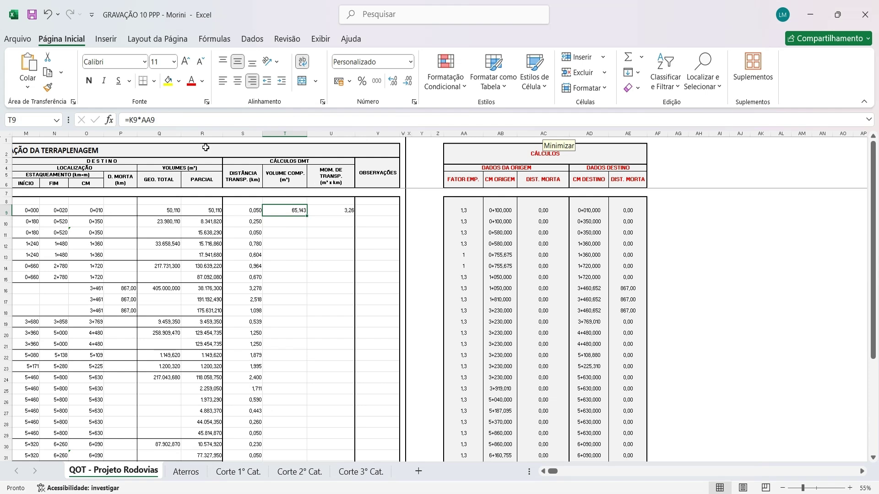
pyautogui.click(151, 120)
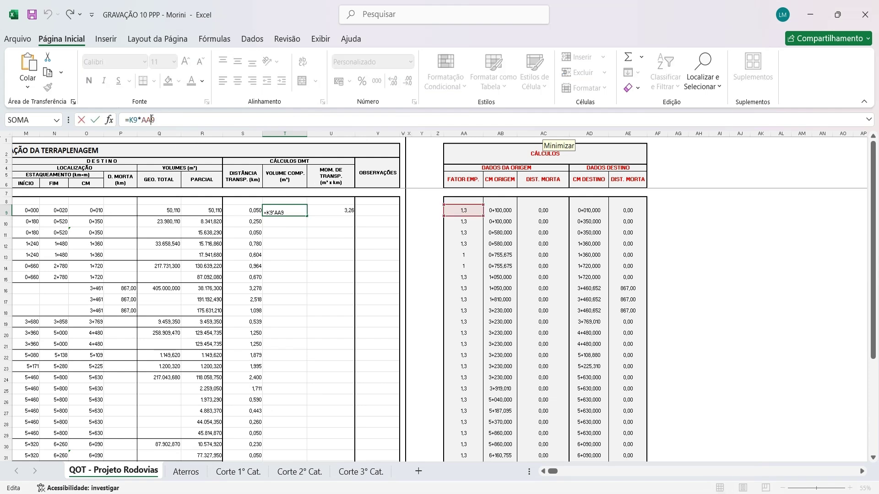
pyautogui.hscroll(-5, 545, 472)
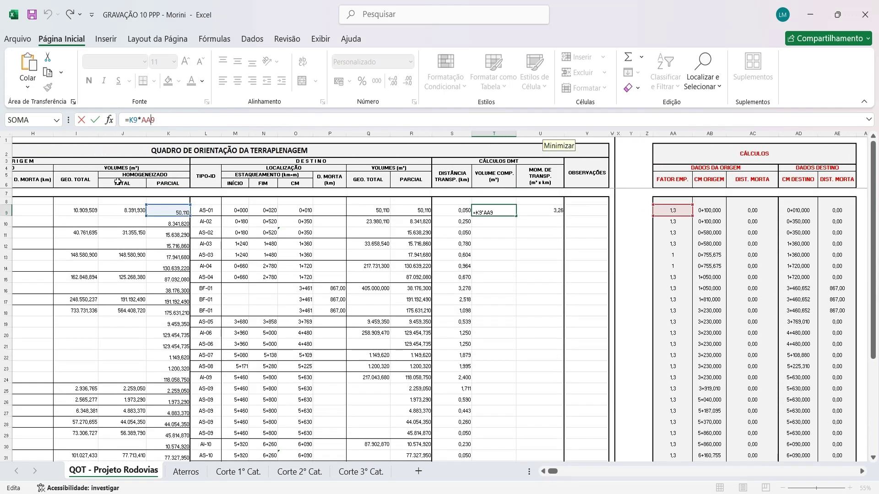
pyautogui.click(131, 208)
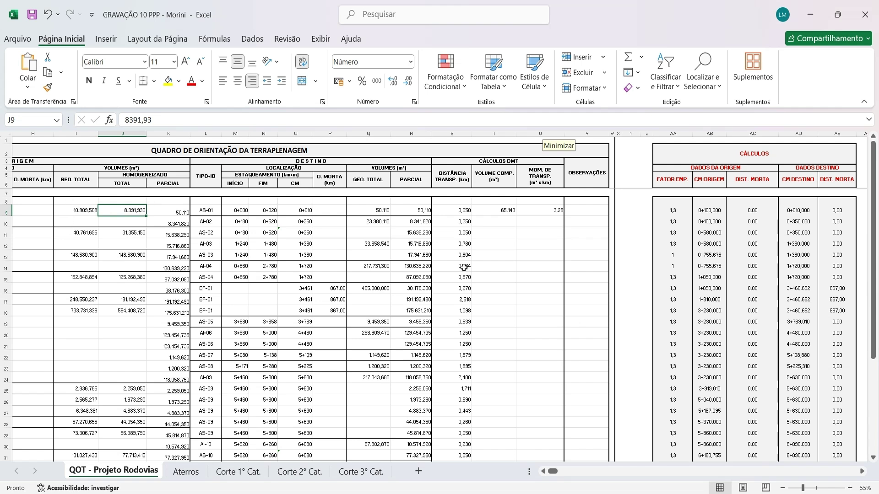
pyautogui.click(497, 213)
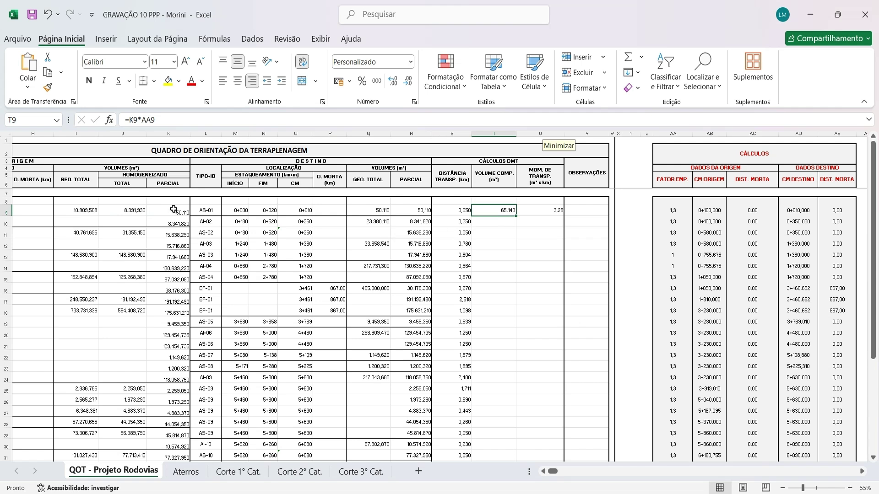
pyautogui.click(153, 215)
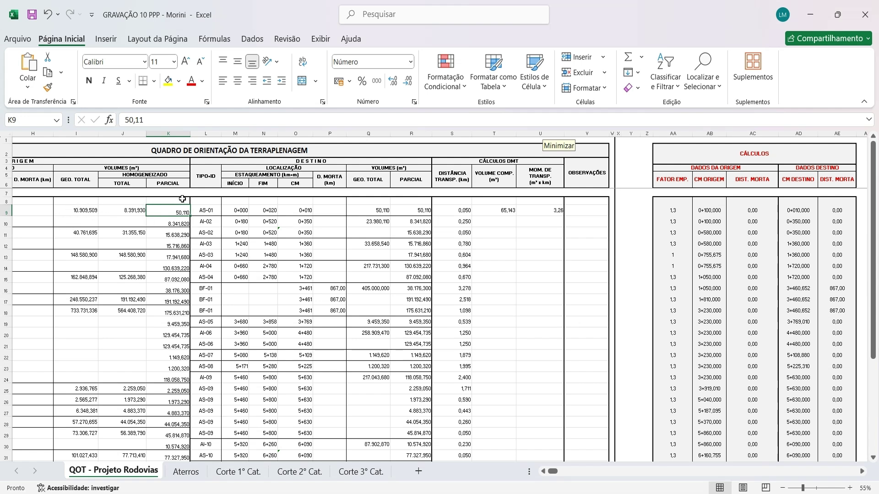
# Step: Recheck the references of the VOLUME COMP. formula =K9*AA9 in T9 and fill it down to T32
pyautogui.click(510, 211)
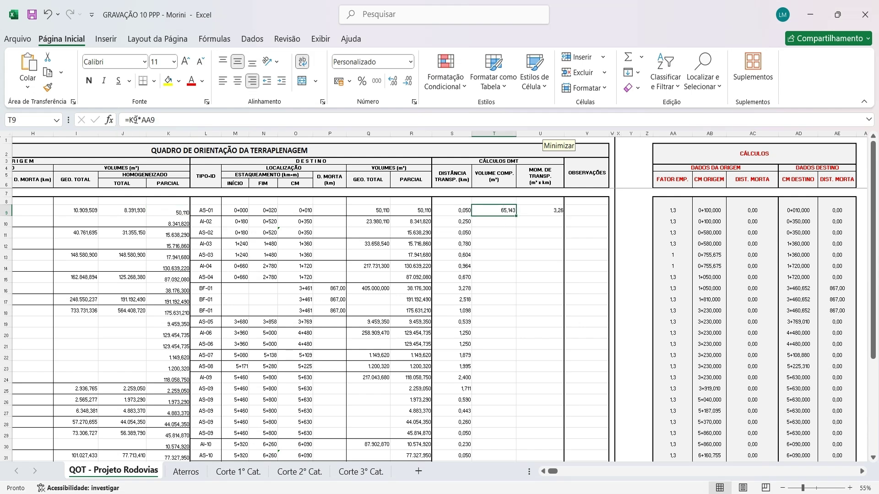
pyautogui.press('F2')
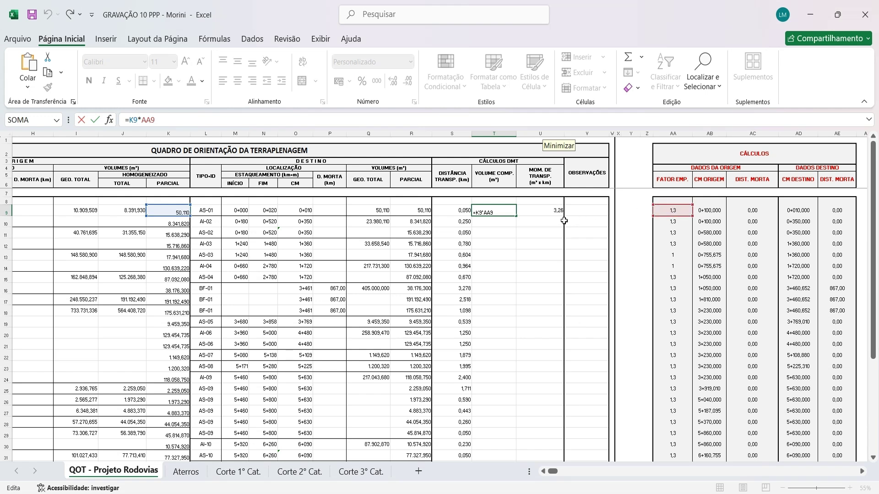
pyautogui.press('Return')
pyautogui.moveTo(517, 216); pyautogui.dragTo(497, 443)
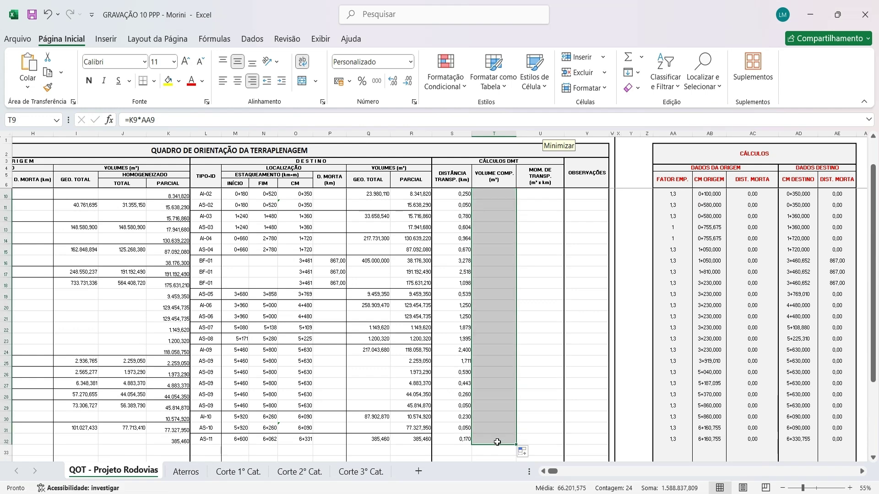
# Step: Check that the MOM. DE TRANSP. formula in U9 multiplies S9 by T9, and fill it down to U32
pyautogui.scroll(1, 522, 386)
pyautogui.click(542, 211)
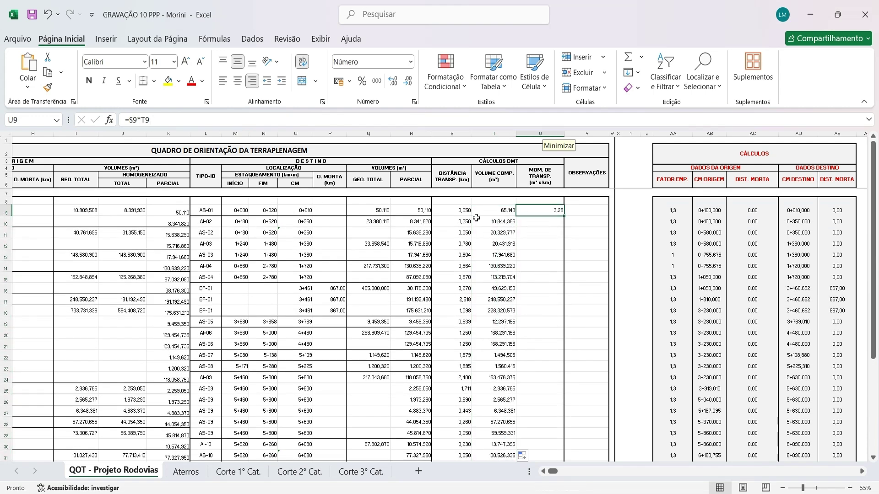
pyautogui.click(156, 124)
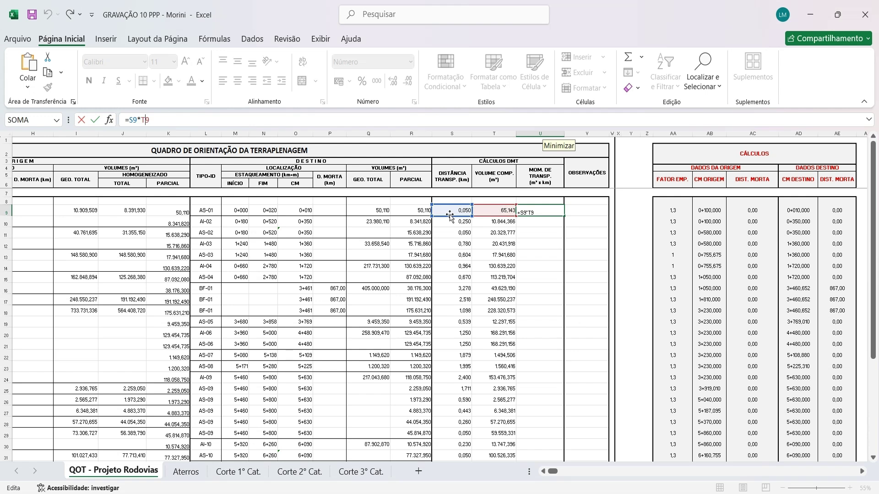
pyautogui.press('Return')
pyautogui.click(556, 211)
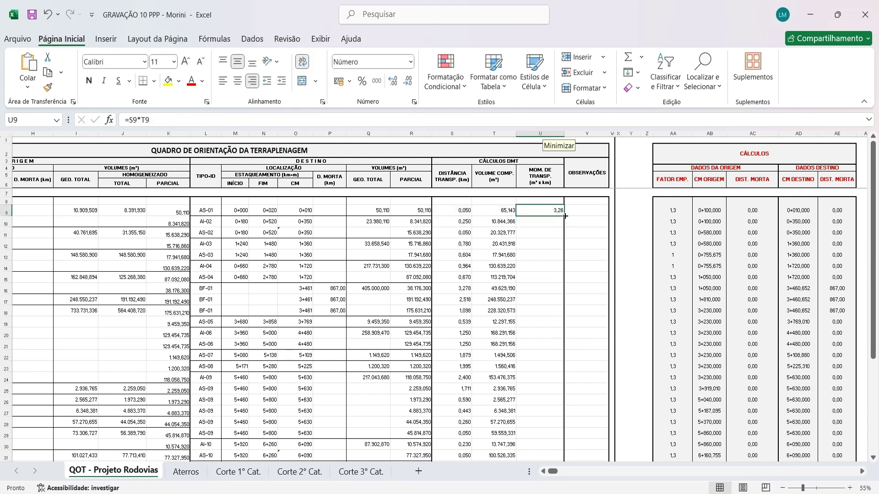
pyautogui.moveTo(565, 216); pyautogui.dragTo(554, 445)
# Step: Review the filled DMT calculation columns and the totals row, and inspect the verification formula in V39
pyautogui.scroll(1, 527, 295)
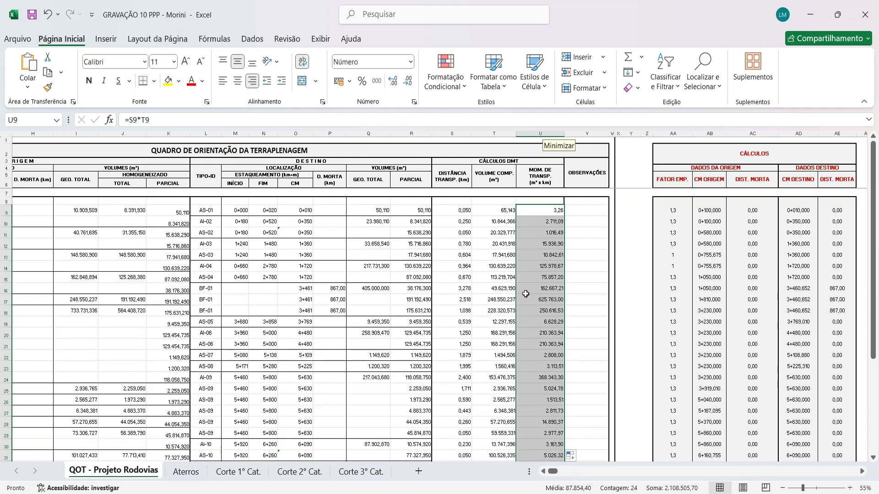
pyautogui.click(531, 237)
pyautogui.scroll(-2, 321, 251)
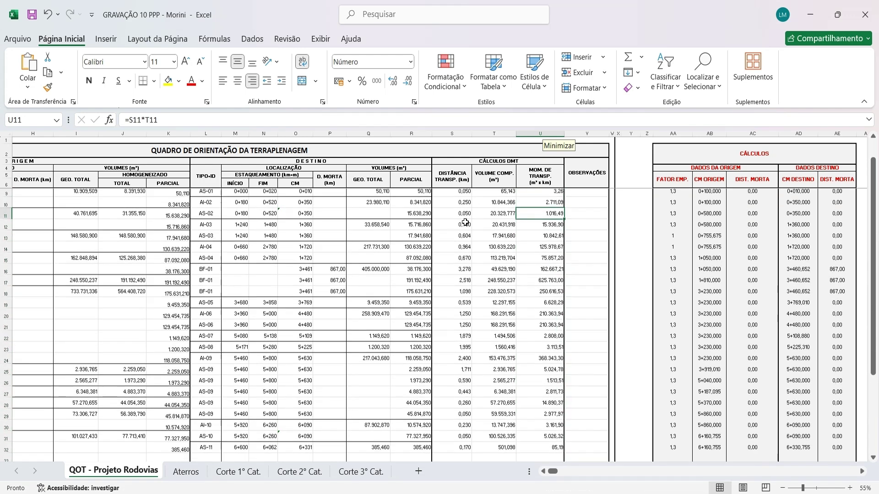
pyautogui.scroll(2, 113, 267)
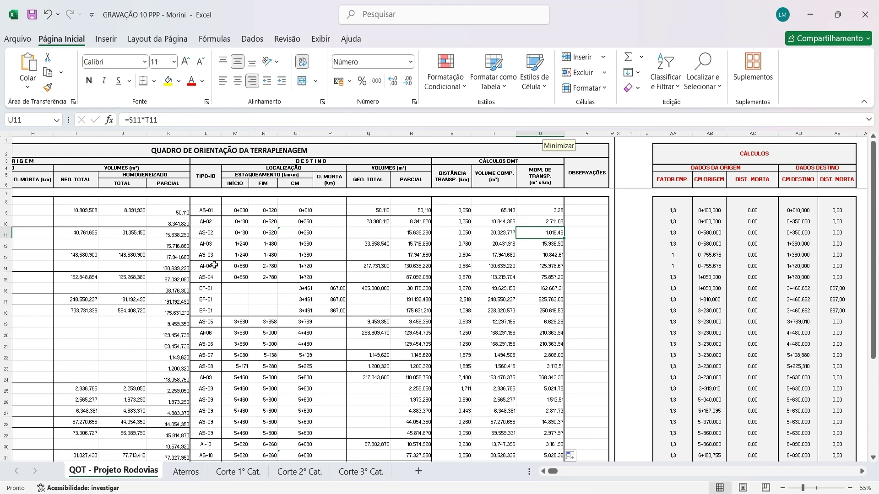
pyautogui.scroll(-2, 123, 311)
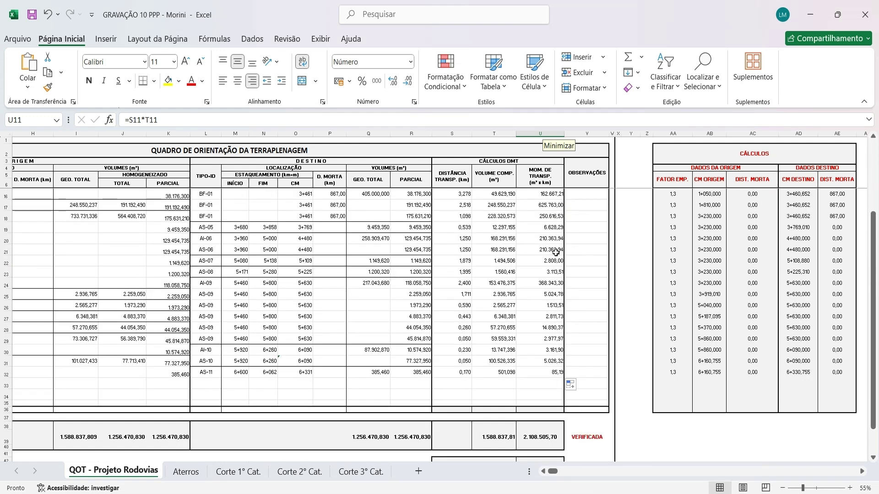
pyautogui.scroll(2, 526, 275)
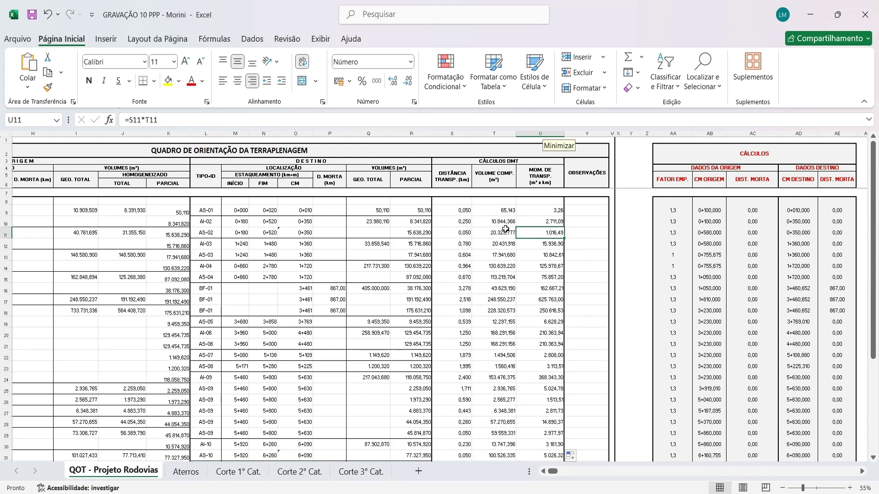
pyautogui.click(464, 277)
pyautogui.scroll(-5, 473, 257)
pyautogui.hscroll(-3, 505, 245)
pyautogui.click(724, 370)
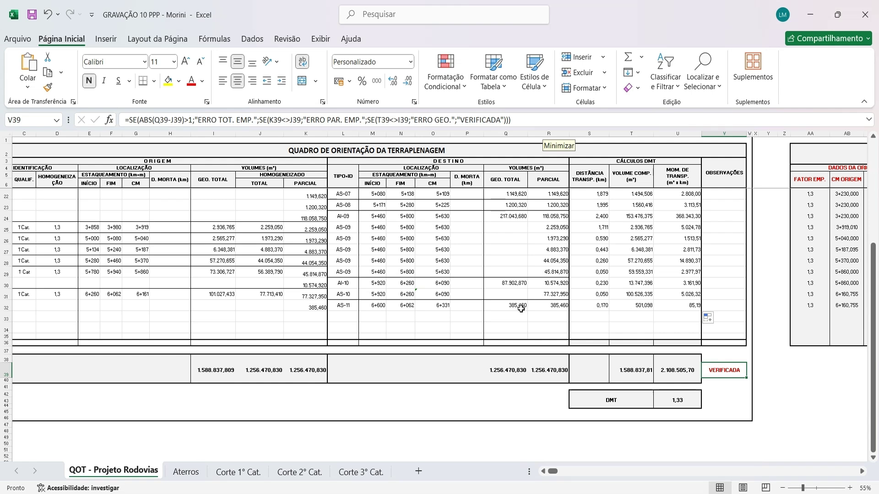
# Step: Look over the completed table from cut C-01 through the TOTAIS row, comparing origin and destination entries
pyautogui.scroll(4, 521, 309)
pyautogui.click(372, 323)
pyautogui.scroll(1, 372, 323)
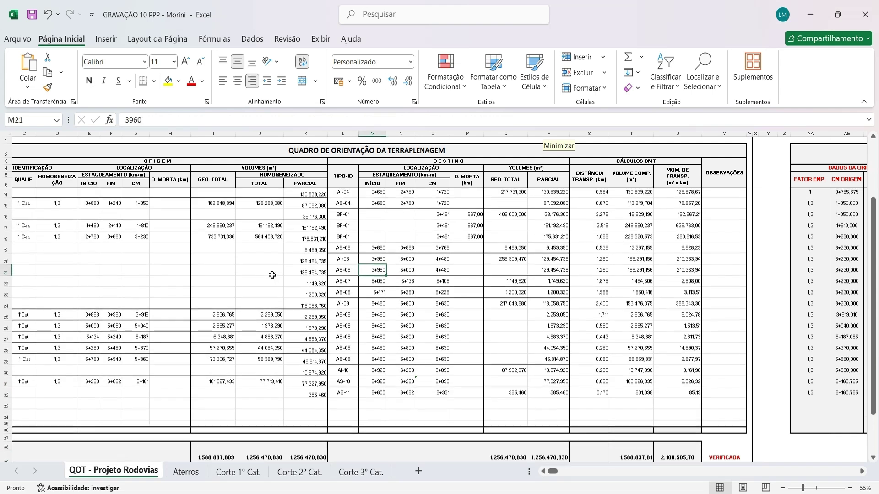
pyautogui.click(543, 472)
pyautogui.click(543, 472)
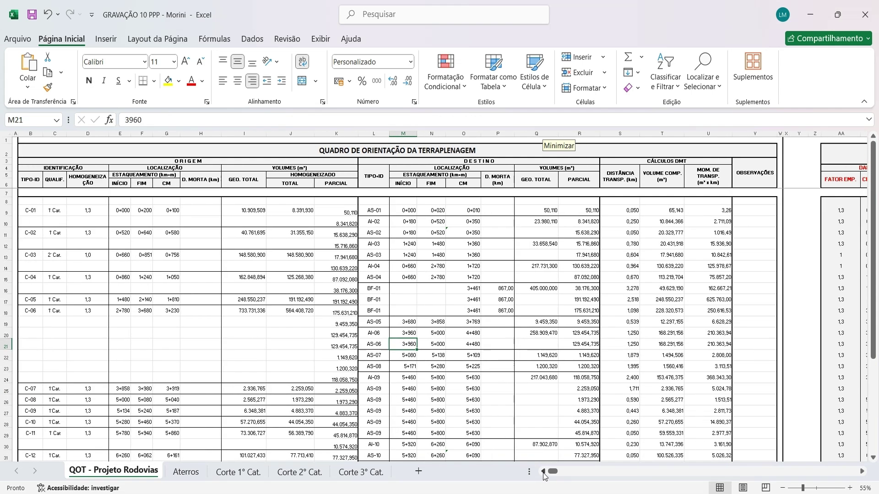
pyautogui.scroll(-3, 402, 285)
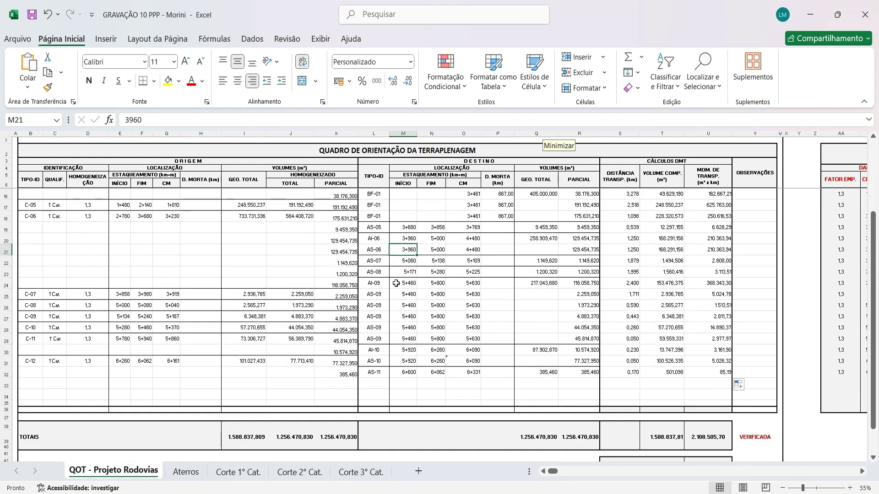
pyautogui.scroll(3, 396, 284)
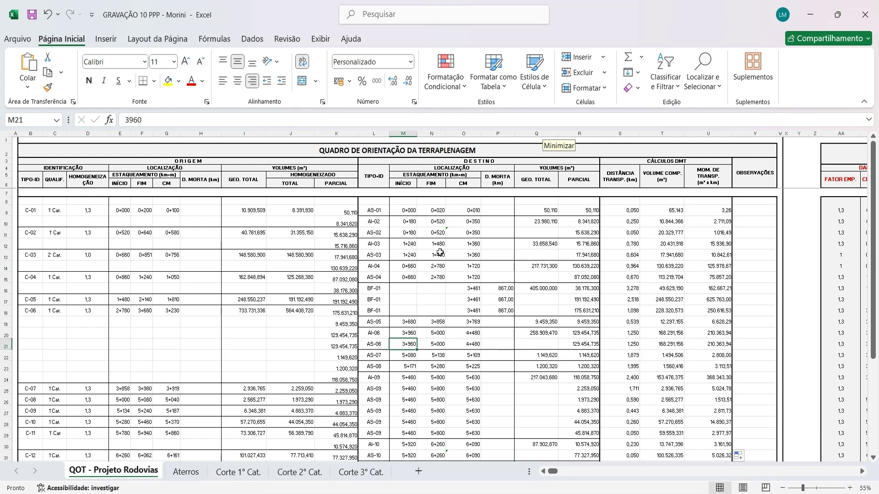